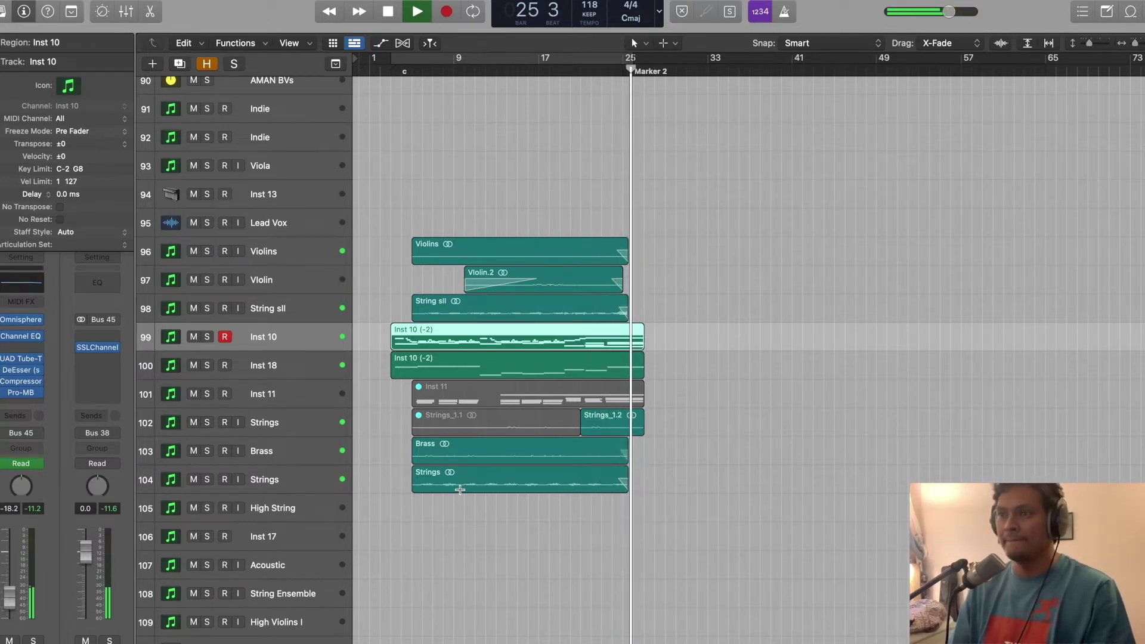
Show the global tracks and play back the string arrangement from bar 3
key(space)
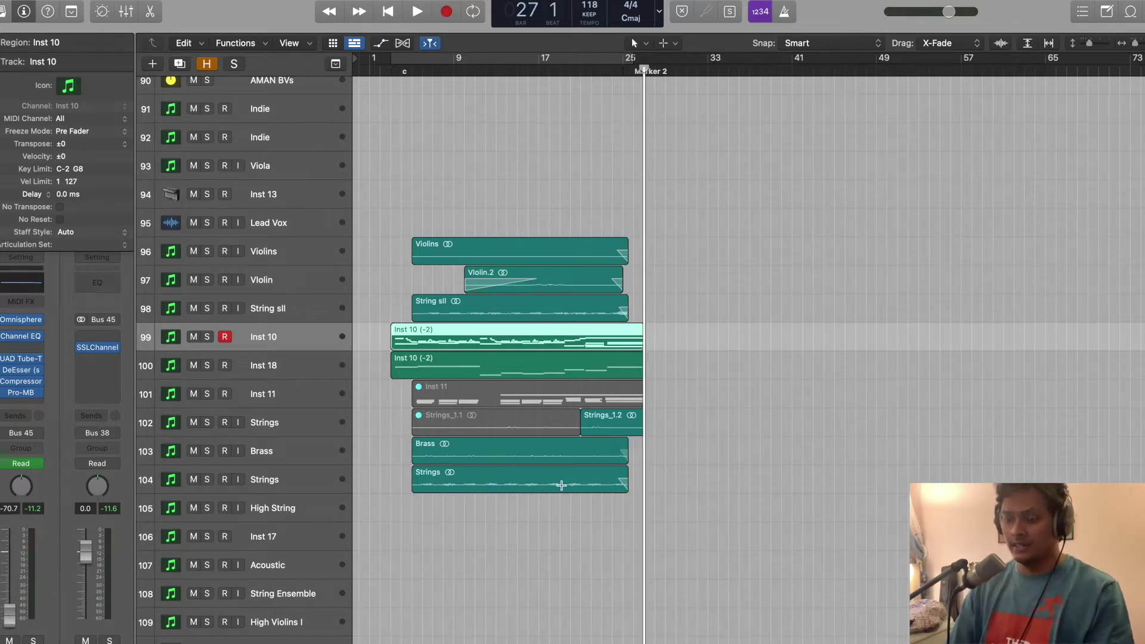
key(space)
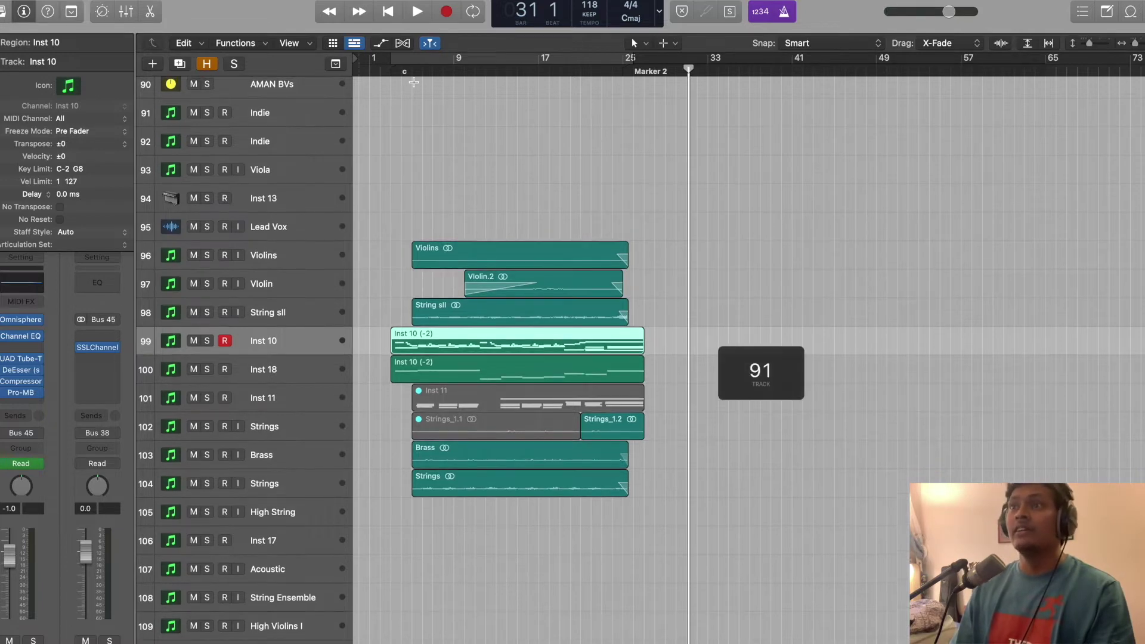
key(g)
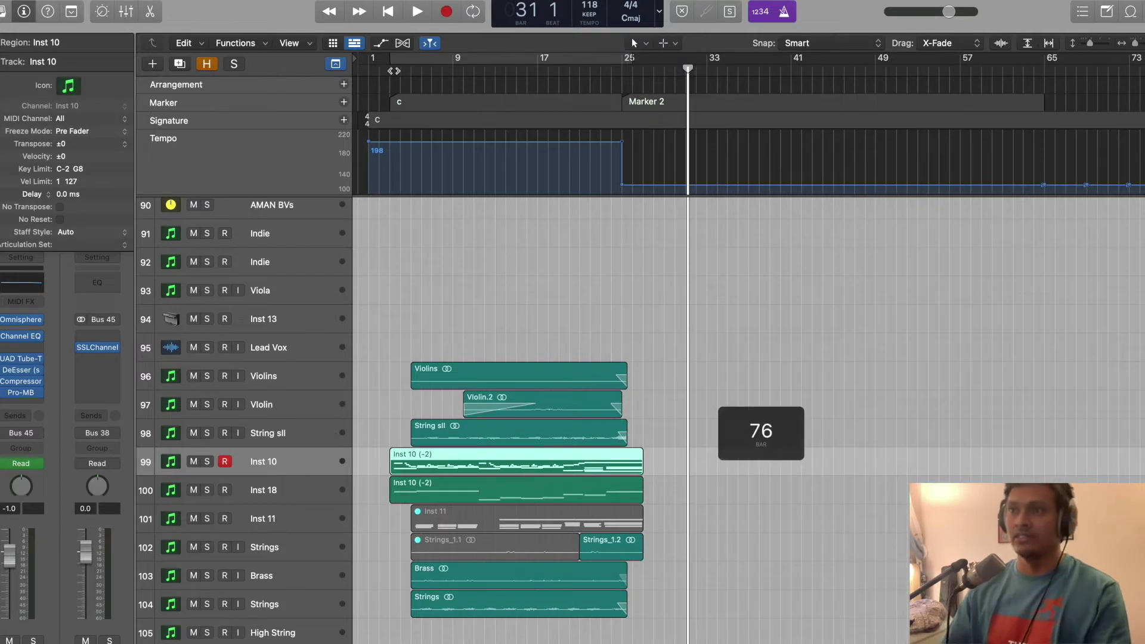
click(391, 69)
key(space)
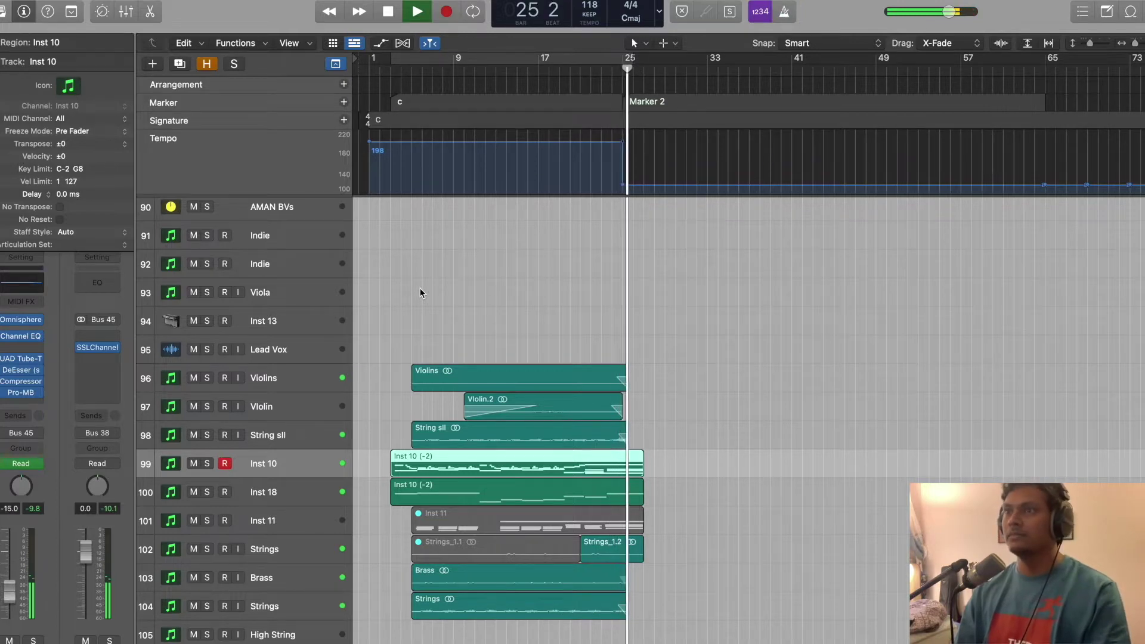
key(space)
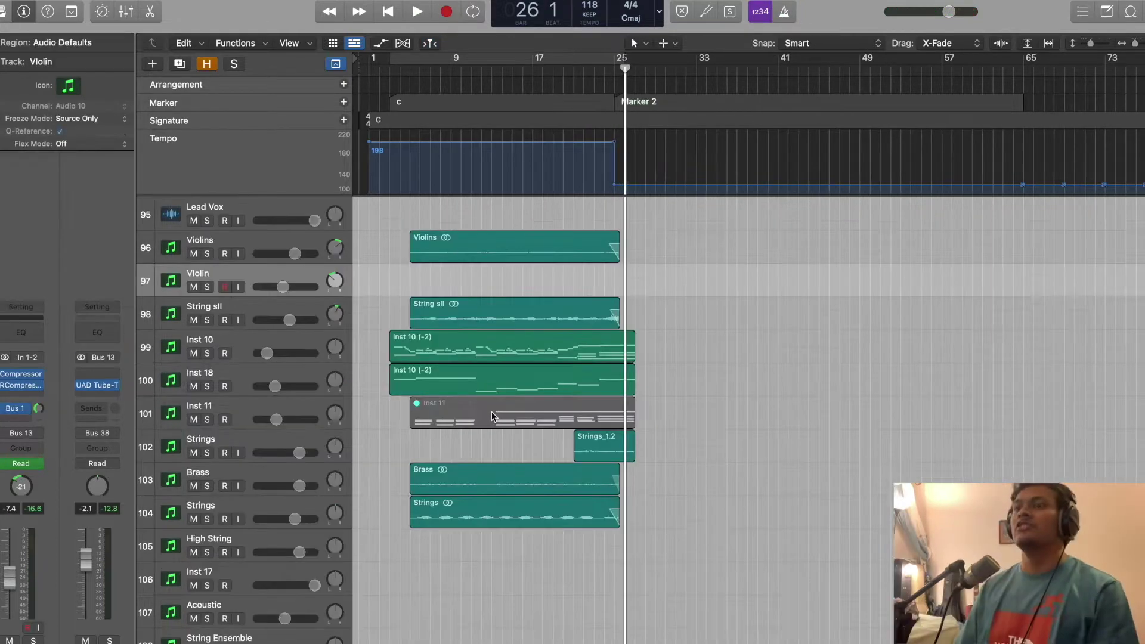
Select the Inst 10 track and inspect the patch loaded in its Omnisphere instrument
click(404, 74)
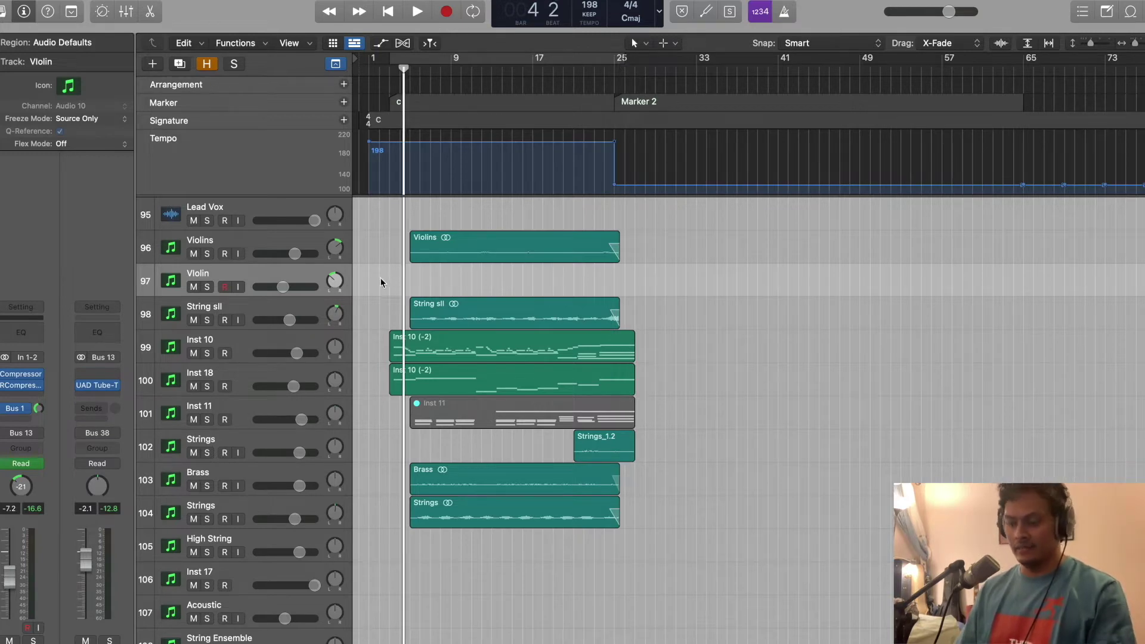
click(292, 348)
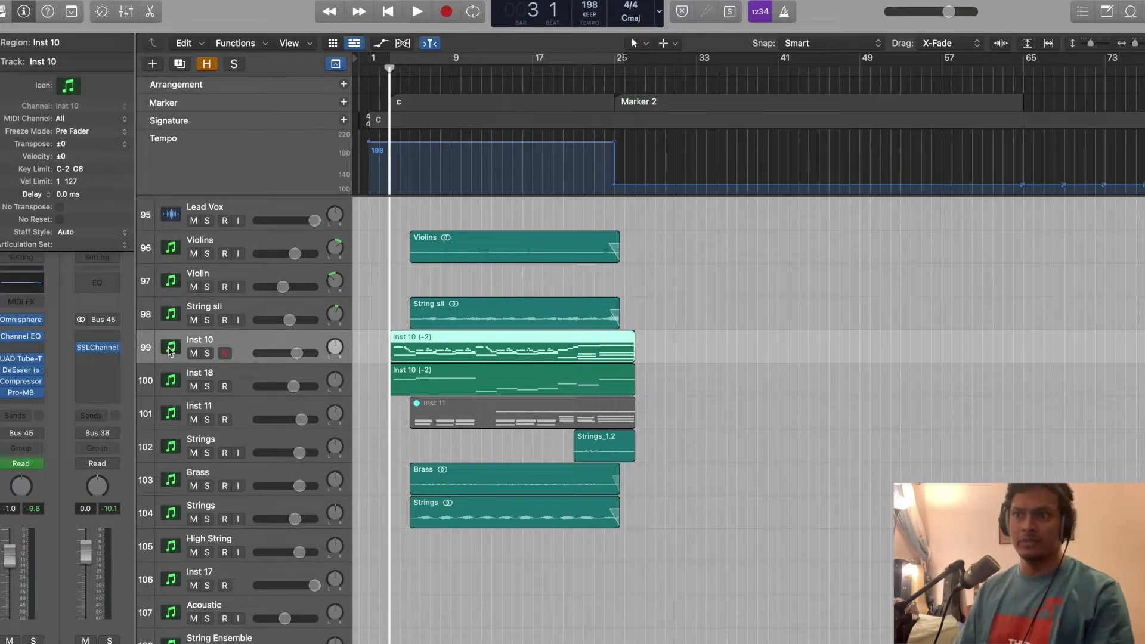
click(20, 322)
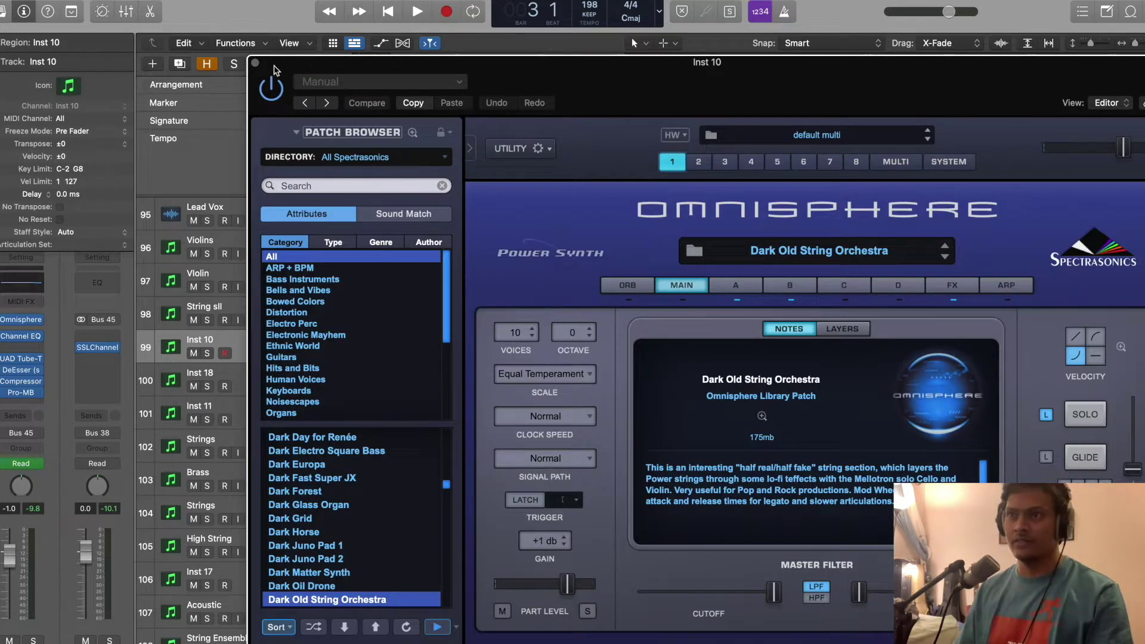
click(254, 62)
Solo the Inst 10 track, play it from bar 3 and examine its notes in the Piano Roll
key(s)
key(space)
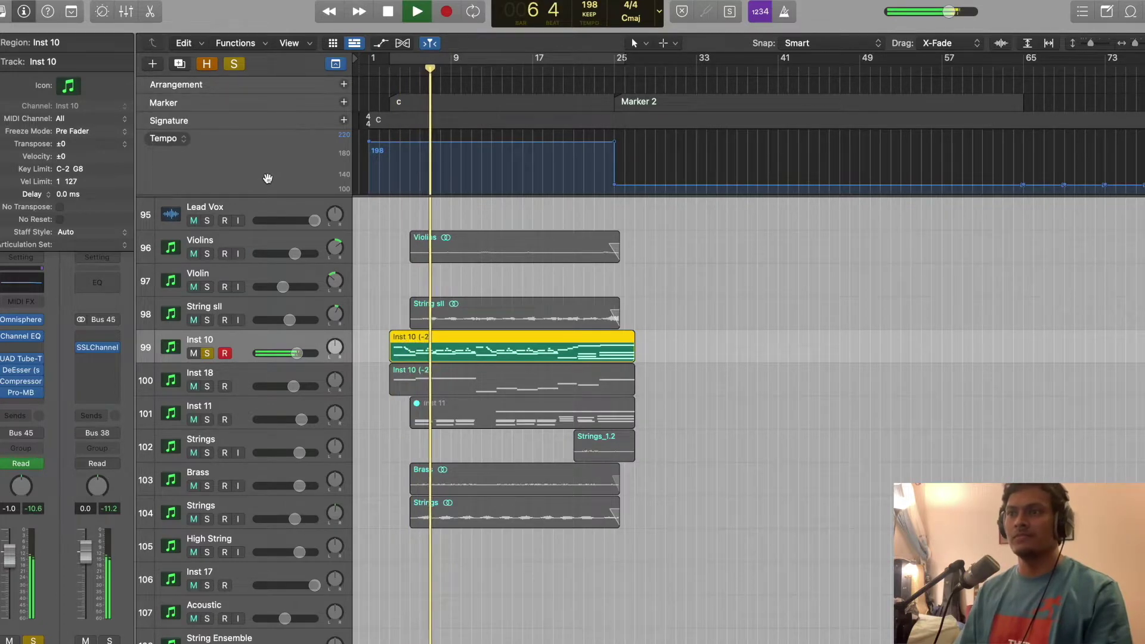
double_click(511, 337)
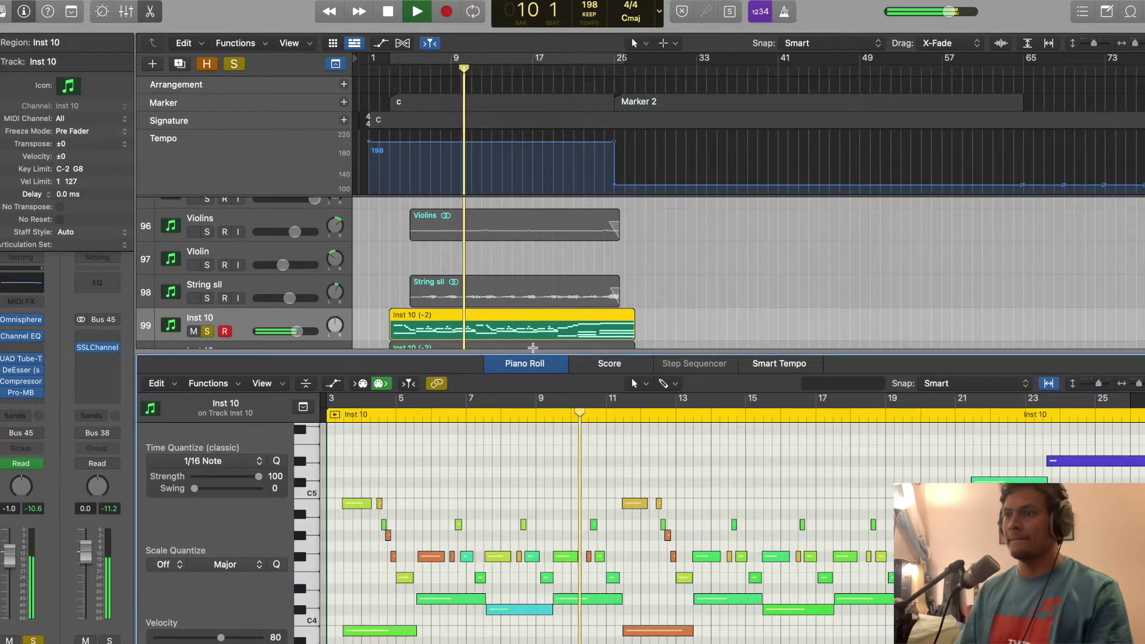
key(space)
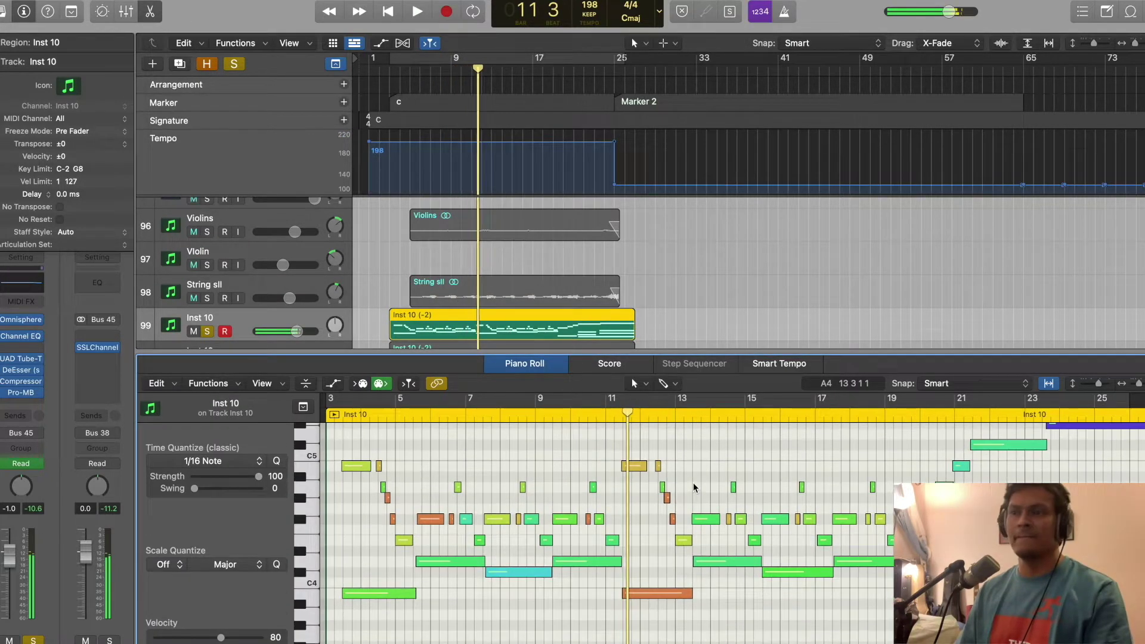
key(e)
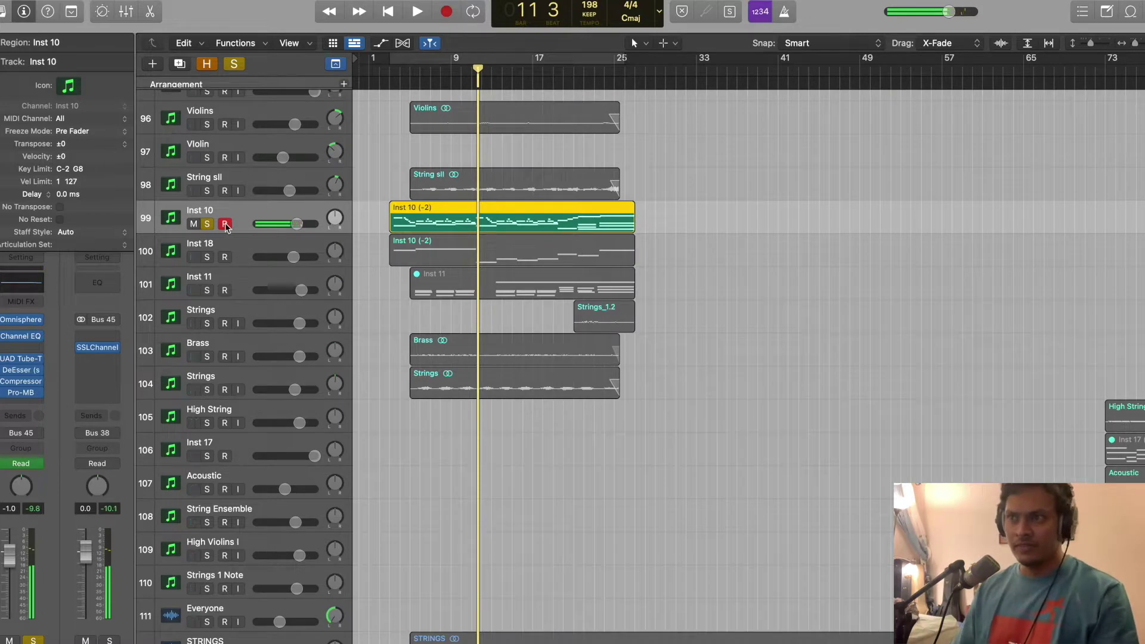
Unsolo the Inst 10 track and return the playhead to bar 3
key(s)
key(comma)
key(comma)
key(comma)
key(comma)
key(comma)
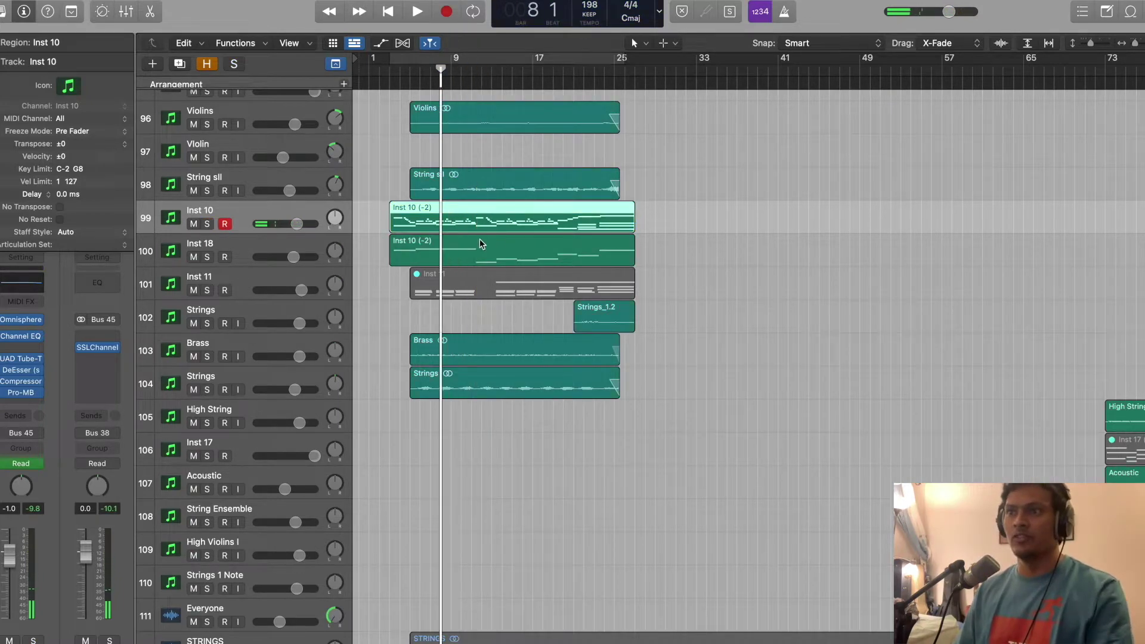
key(comma)
key(comma)
key(comma)
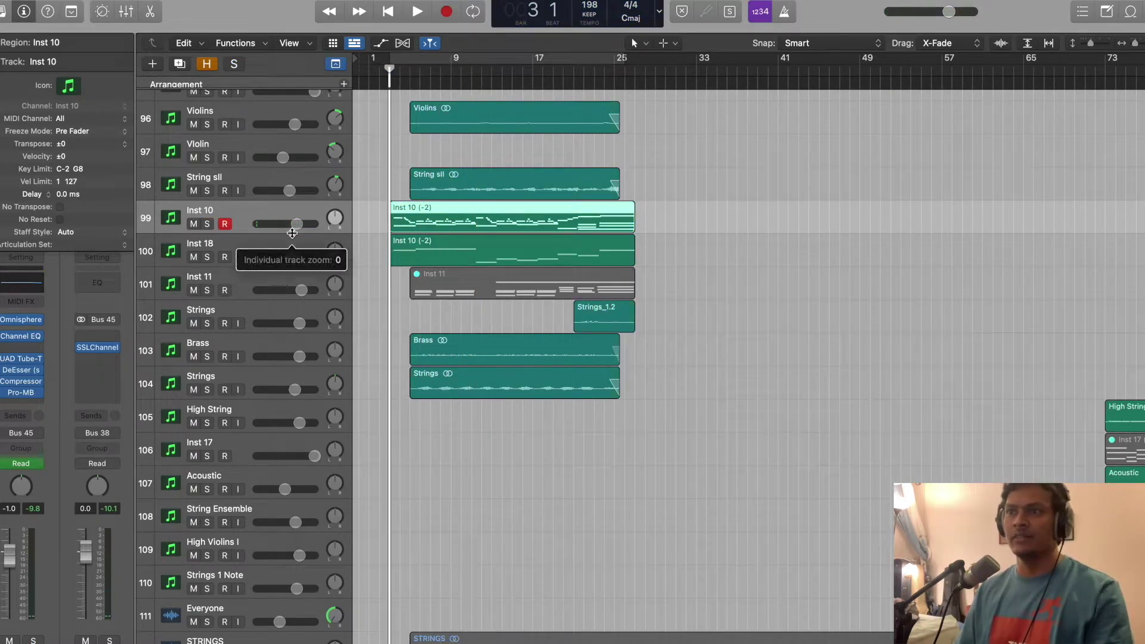
Audition the Inst 18 track in solo from bar 3, then unsolo it with the playhead back at bar 3
click(292, 245)
key(s)
key(space)
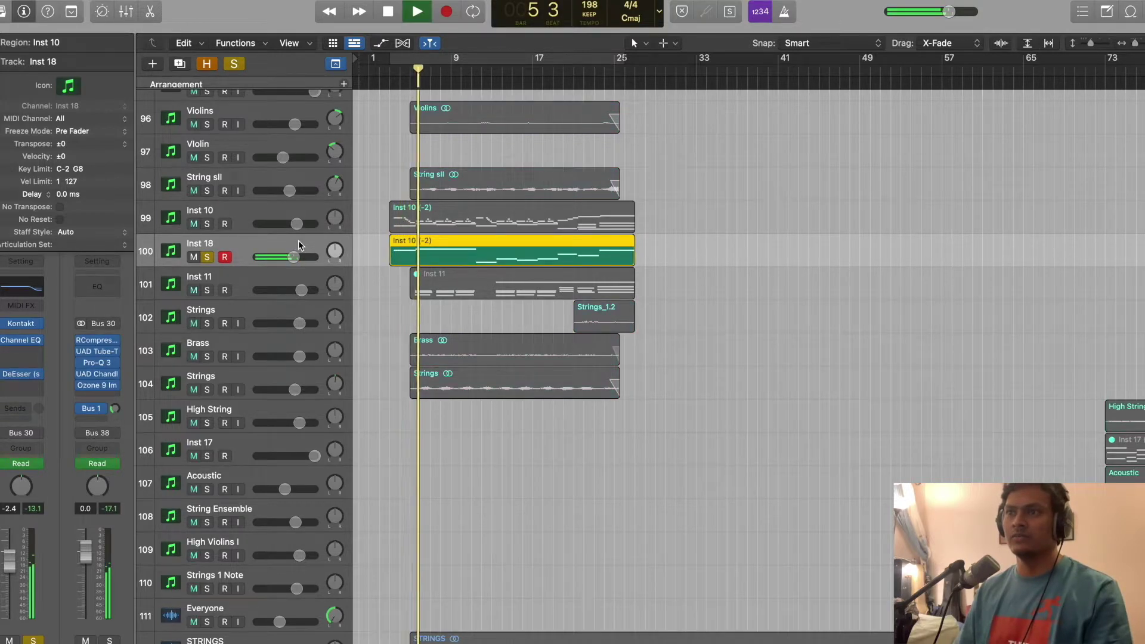
key(space)
key(comma)
key(comma)
key(comma)
key(comma)
key(s)
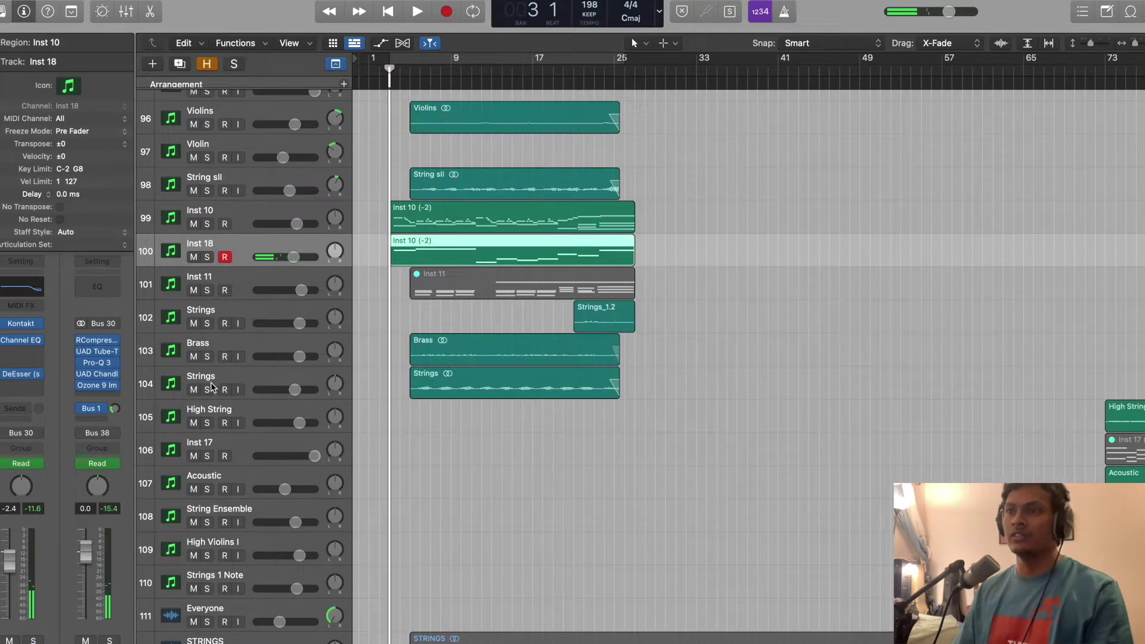
Solo the Brass track and the Strings track below it, with the playhead at bar 5
click(206, 357)
key(period)
key(period)
click(242, 373)
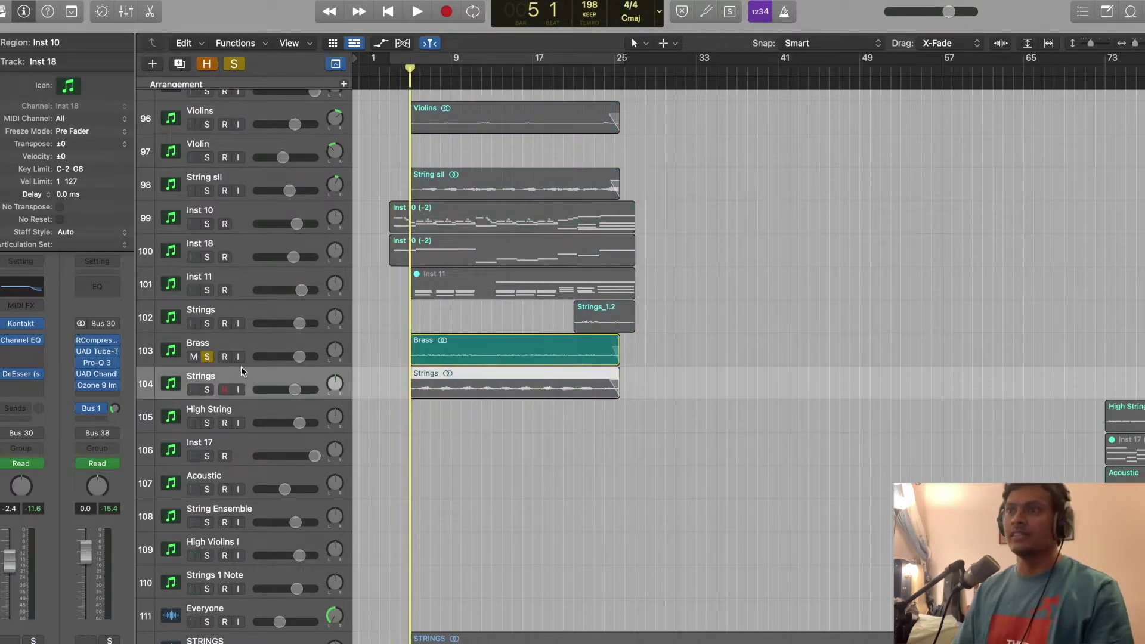
key(s)
Move the String sll track below the Brass and lower Strings tracks, solo it as well and play from bar 5
drag(261, 183, 263, 373)
key(s)
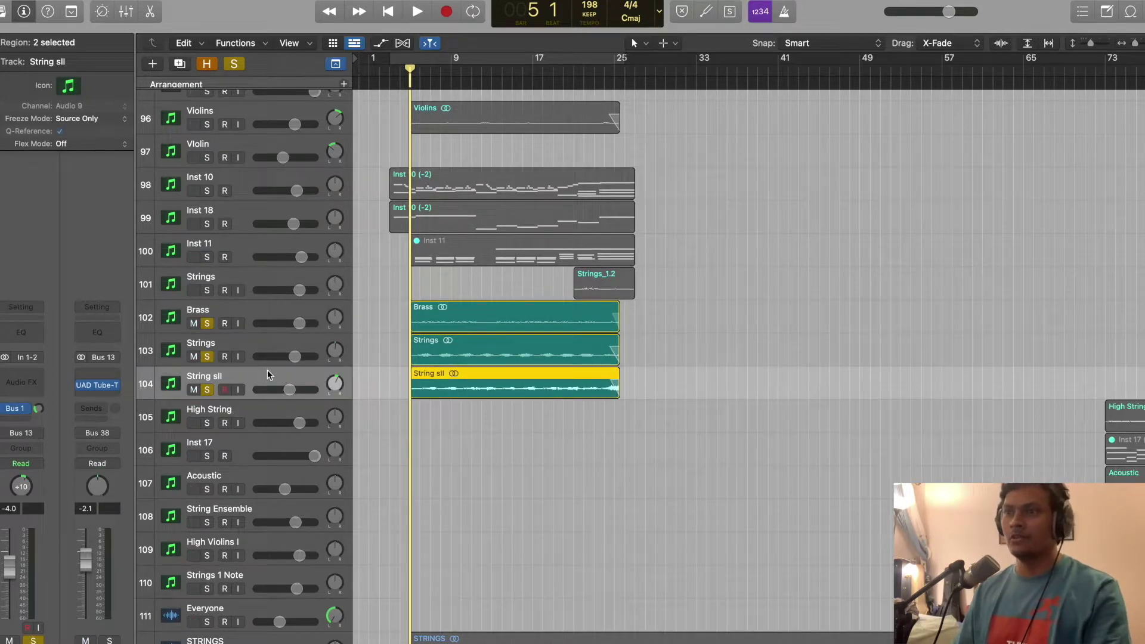
key(space)
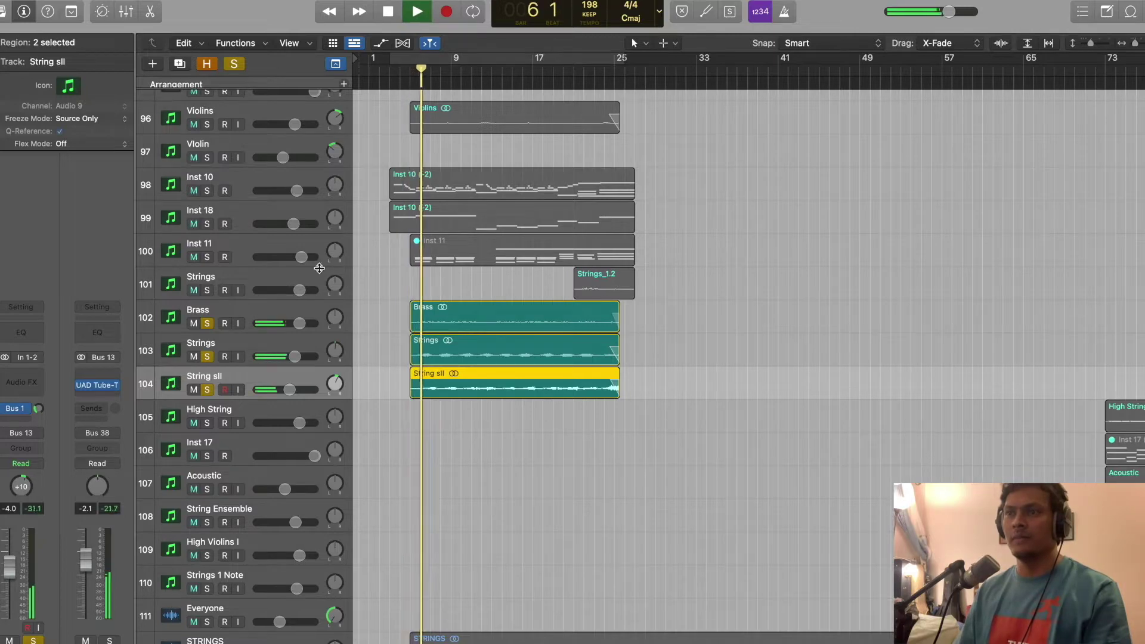
Add the Strings track above Brass and the tracks from Inst 11 up to Violins to the solo during playback
click(288, 281)
key(s)
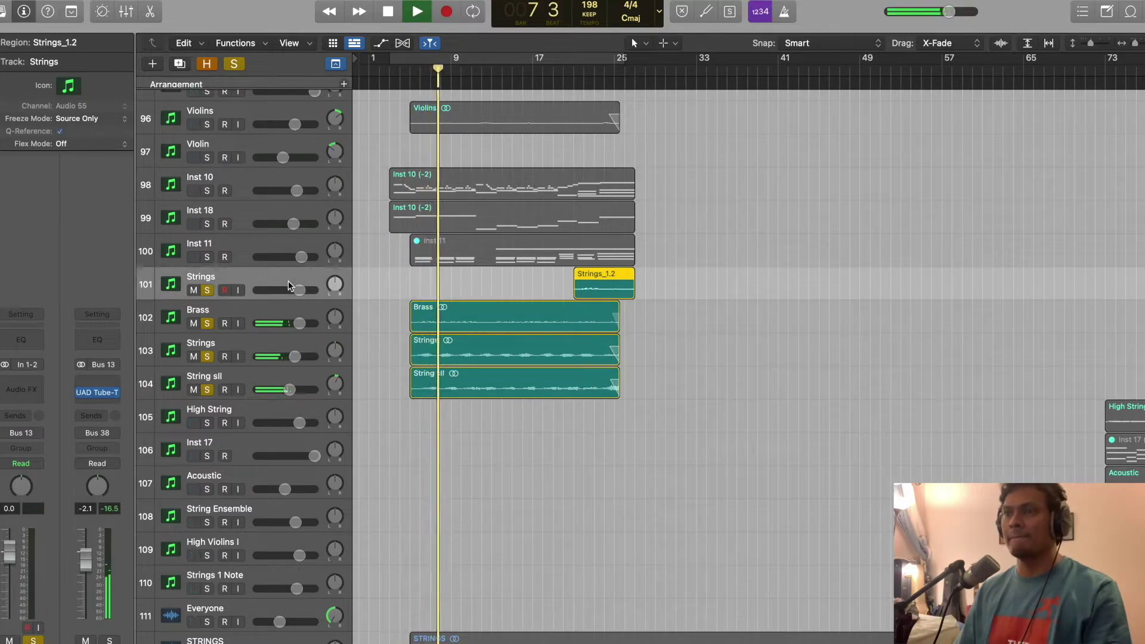
scroll(396, 271, up, 2)
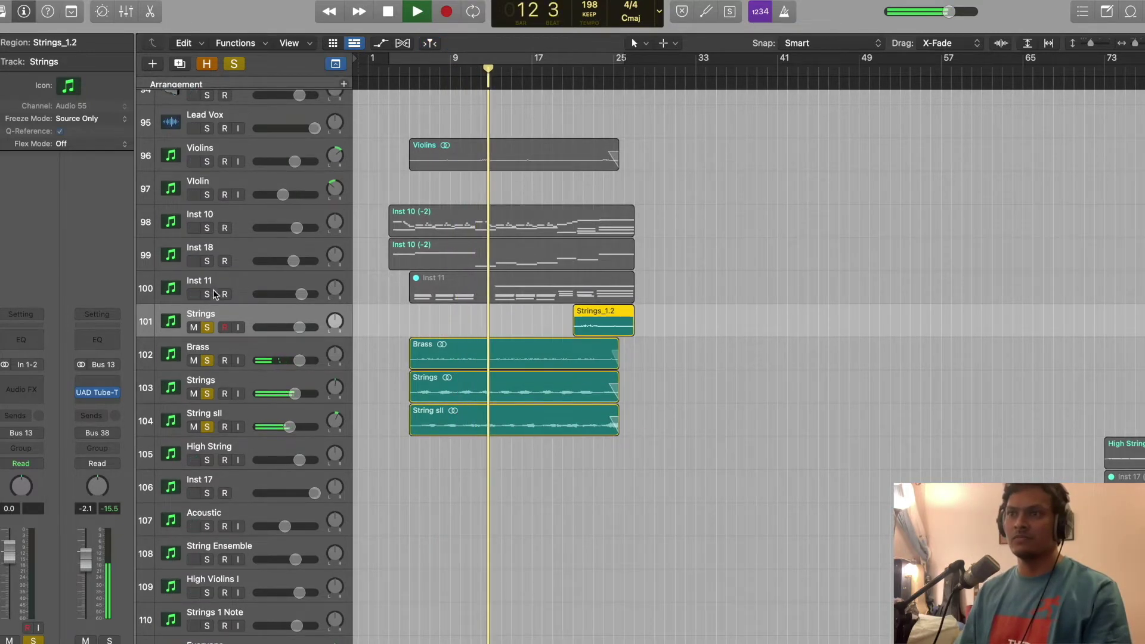
drag(207, 294, 208, 159)
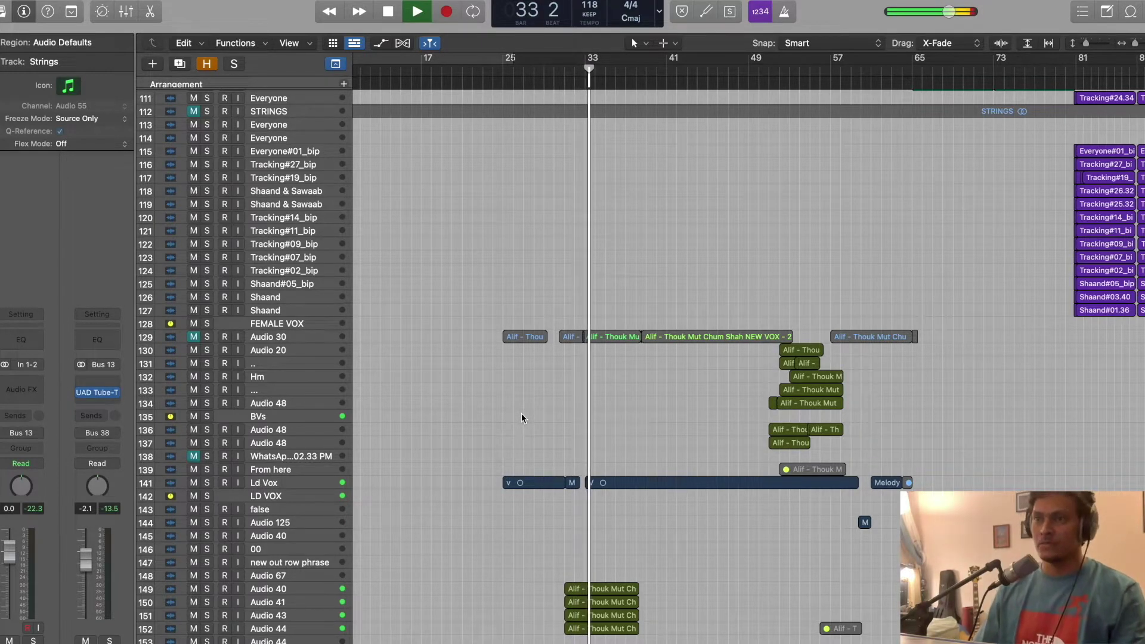
Solo the EG#03_bip guitar track together with Les Paul#25_bip, listen to both and stop playback
scroll(535, 463, down, 3)
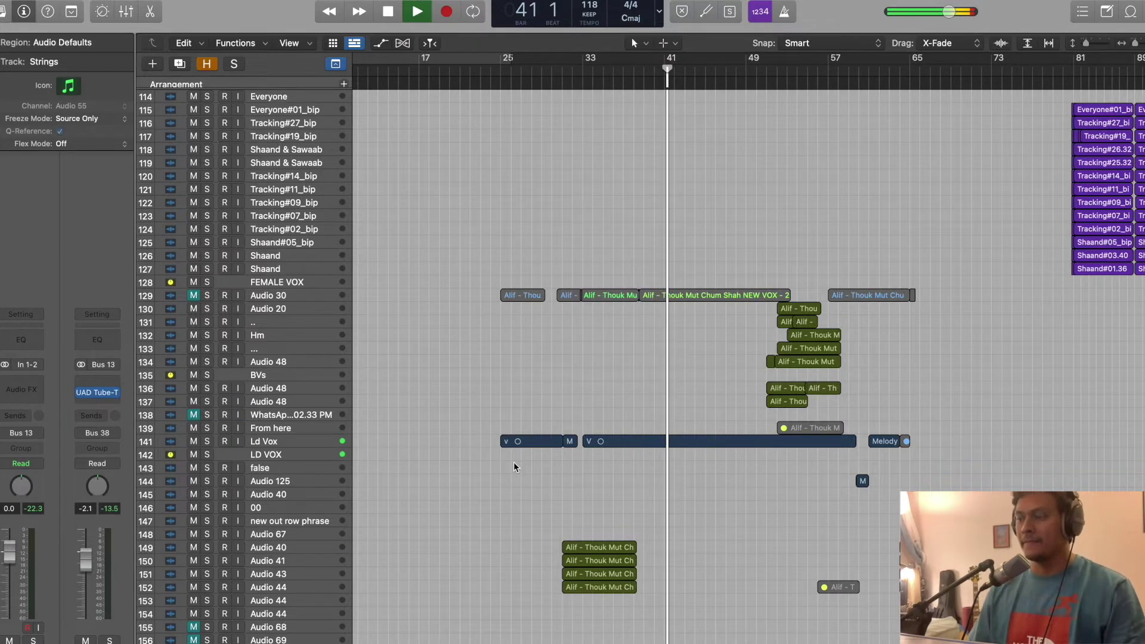
scroll(513, 464, up, 15)
scroll(514, 466, up, 15)
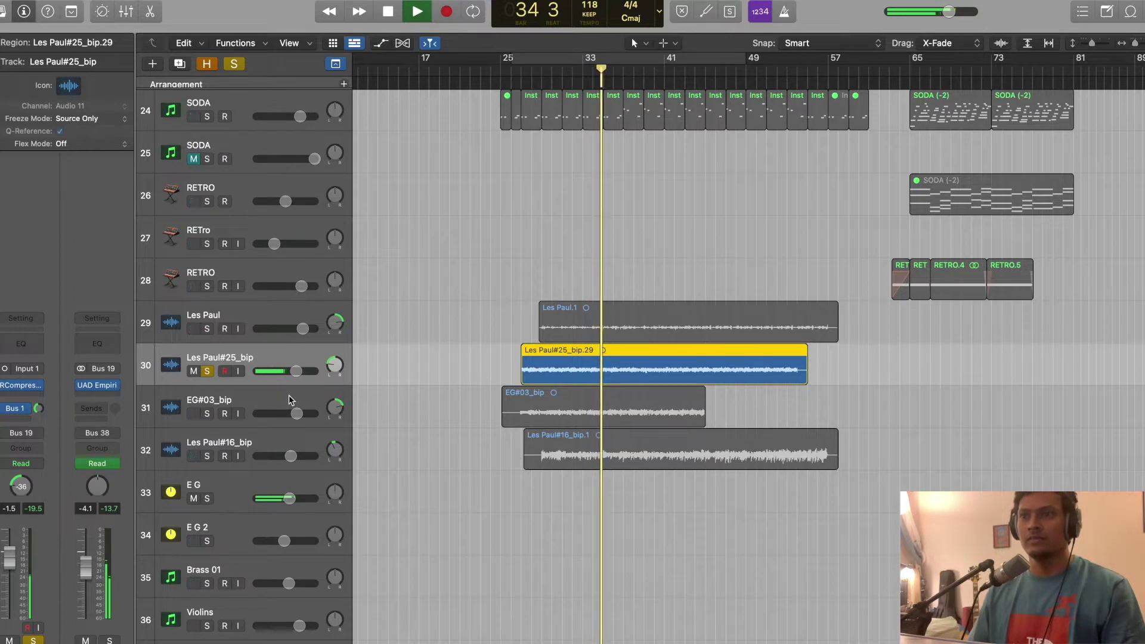
click(286, 394)
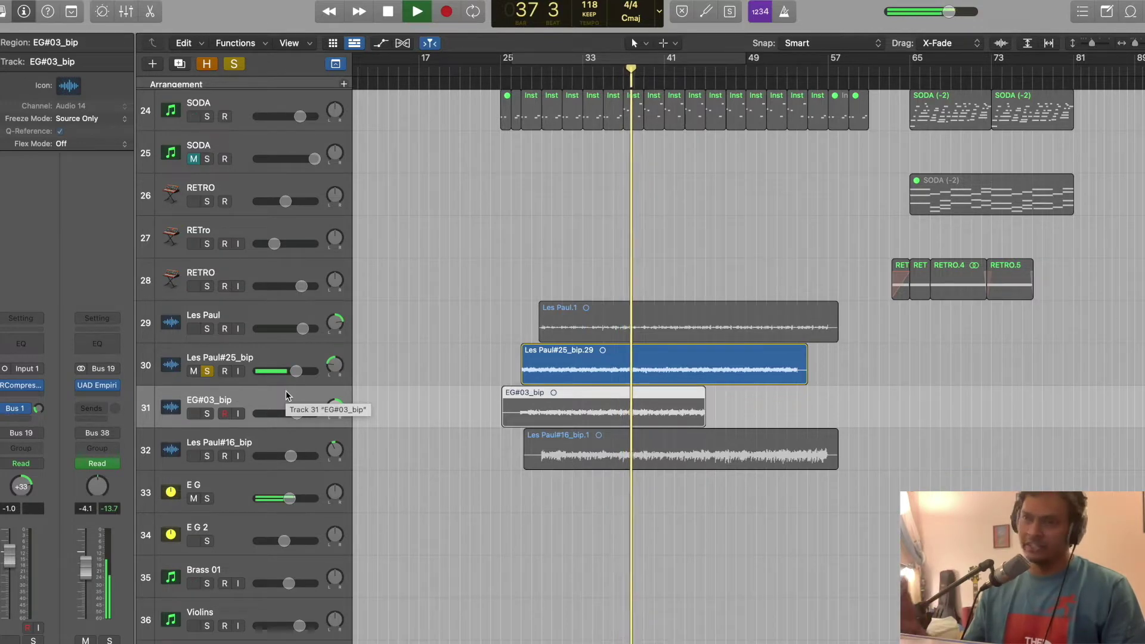
click(285, 391)
key(s)
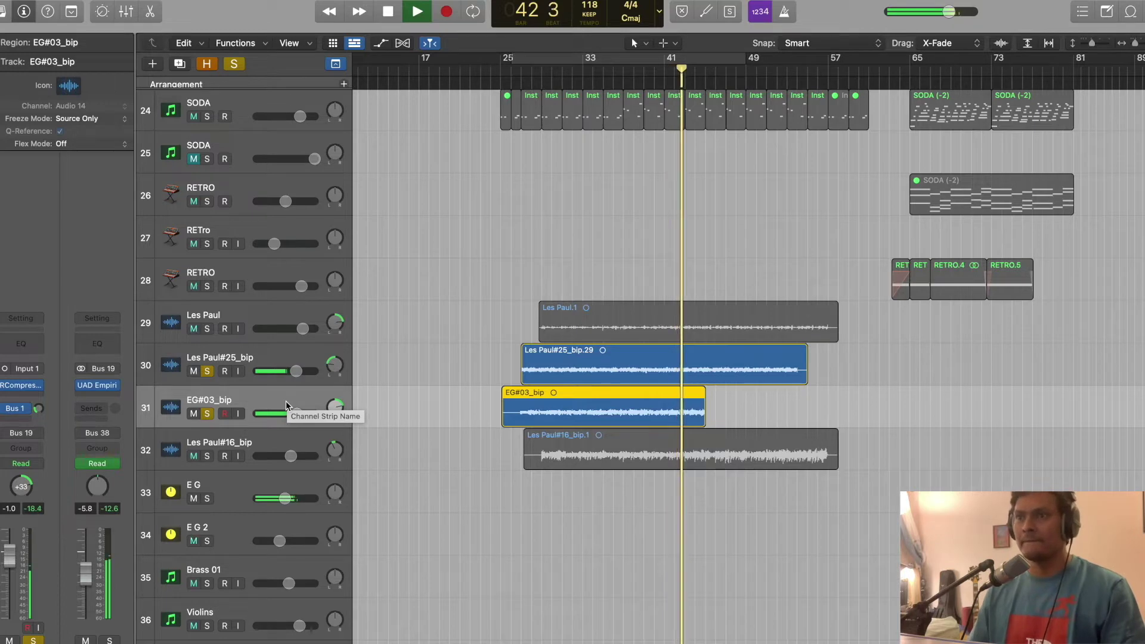
key(space)
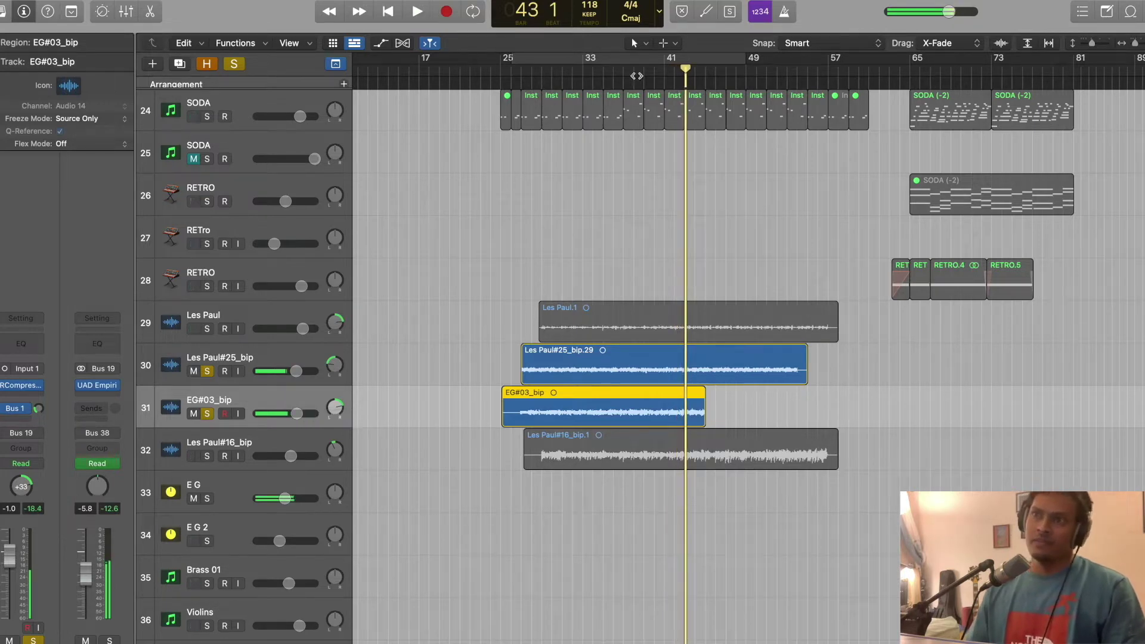
Move the playhead to bar 30 and add the Les Paul and Les Paul#16_bip tracks to the solo
click(553, 69)
click(222, 325)
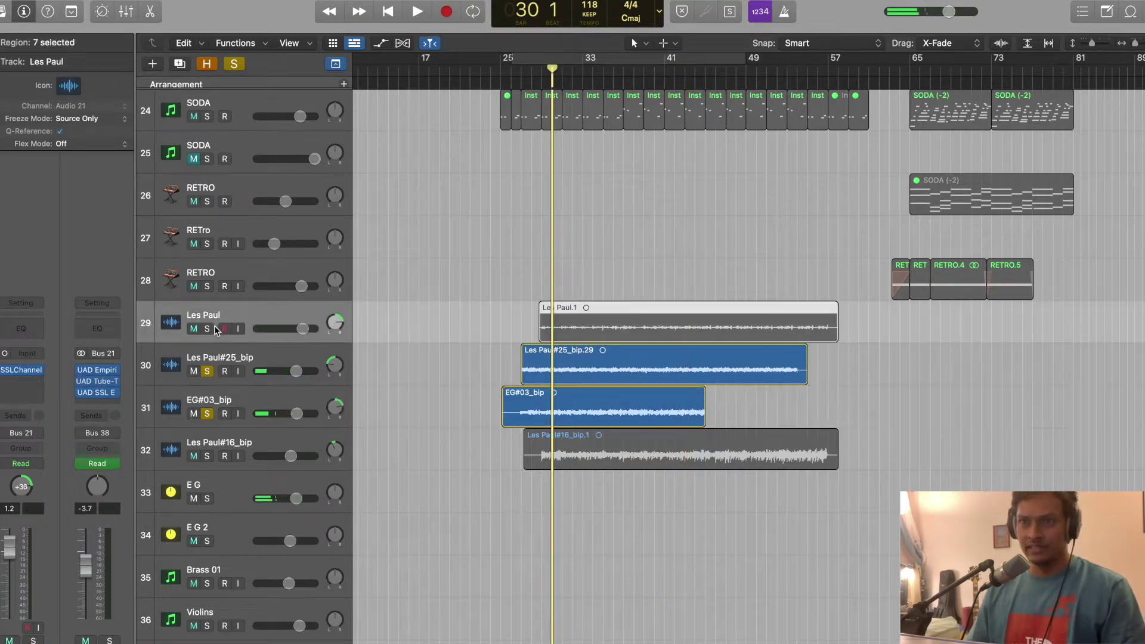
click(208, 330)
click(209, 457)
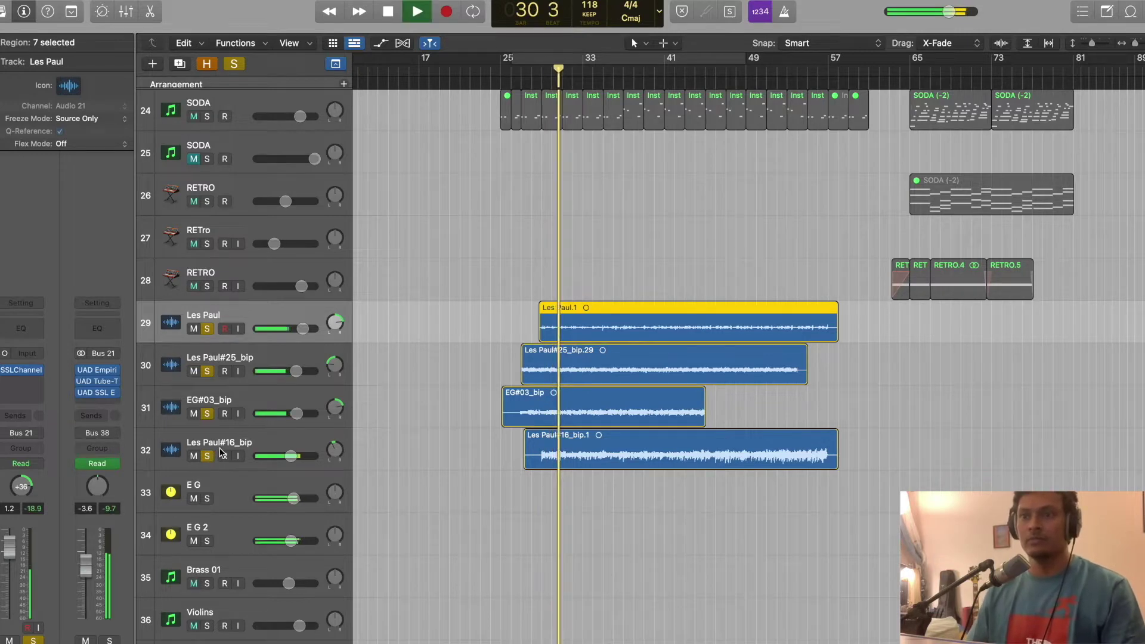
scroll(382, 416, down, 2)
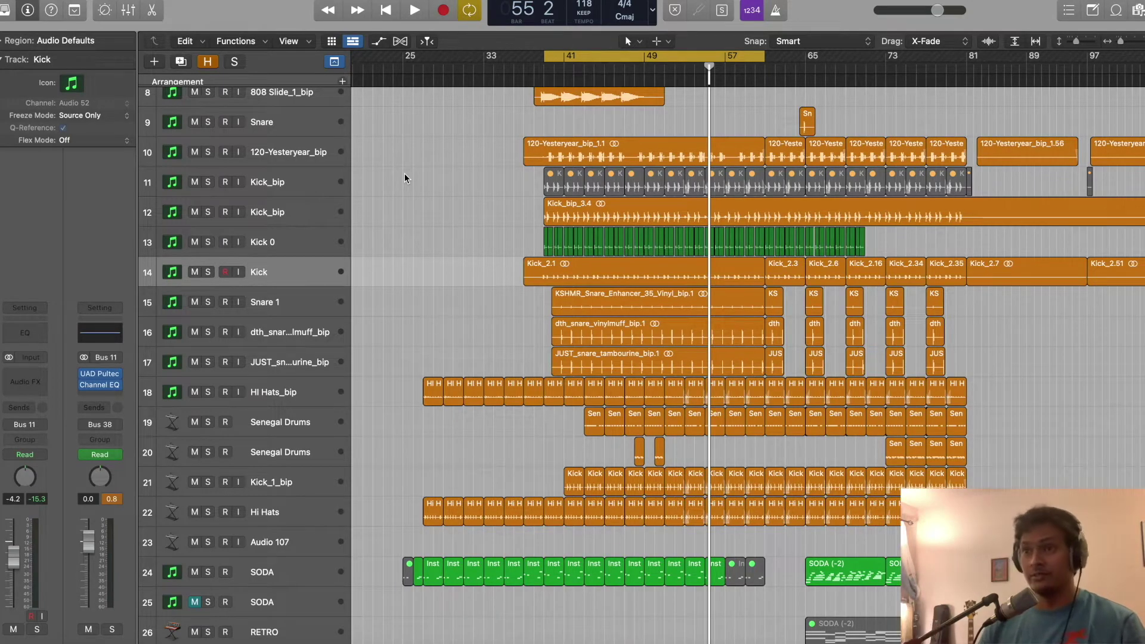
Play the cycled drum section, then solo the Bus 11 channel and the Kick_1_bip track
key(space)
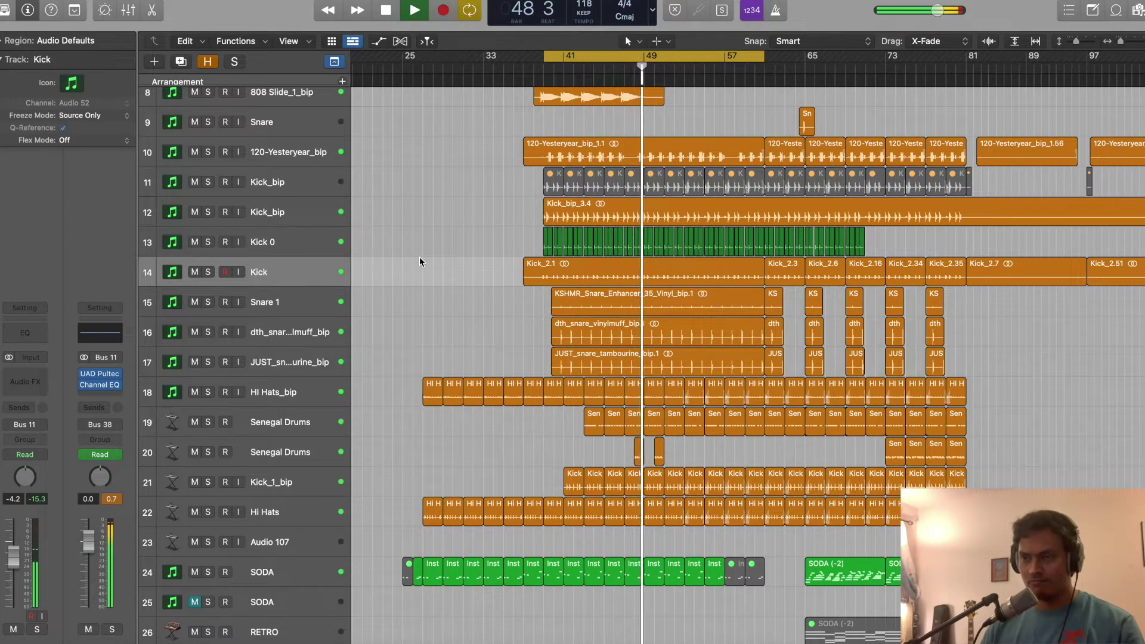
click(113, 630)
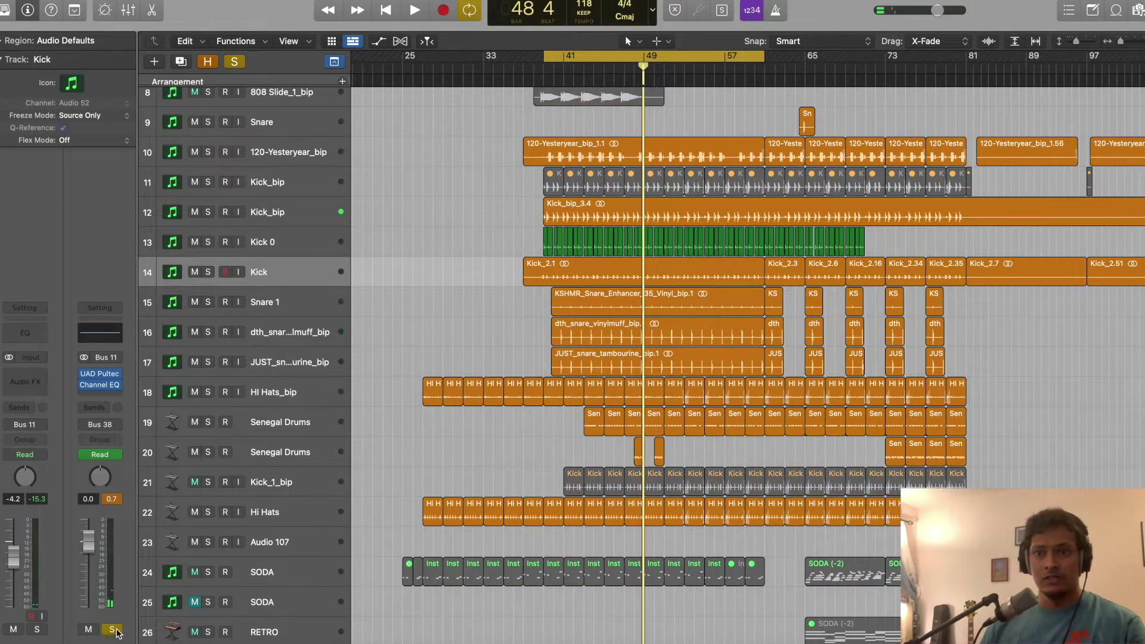
click(284, 490)
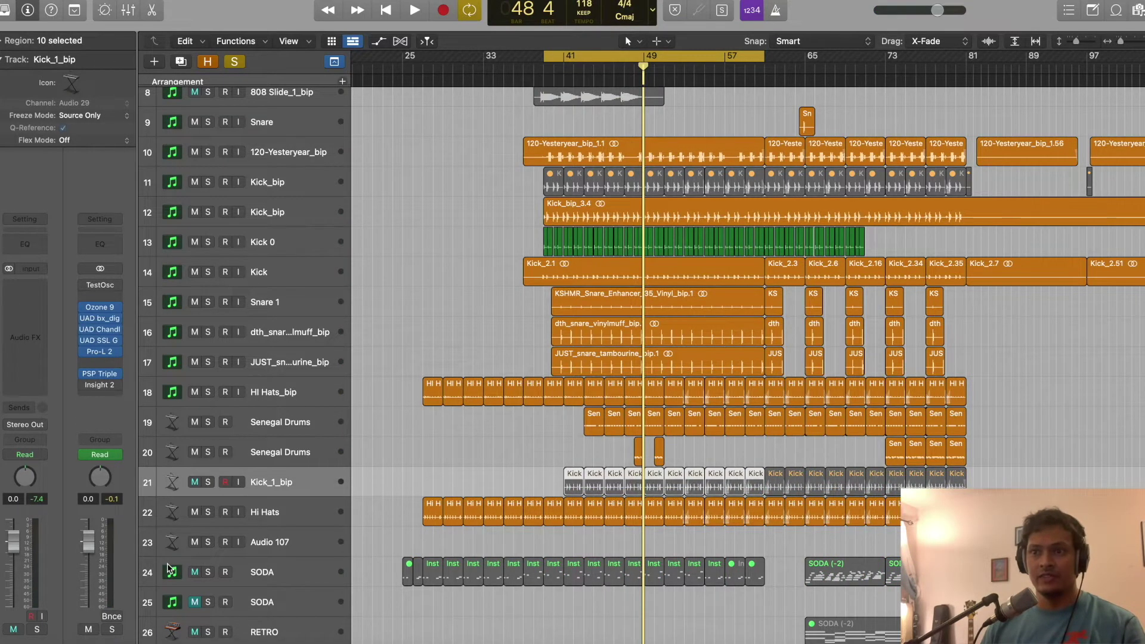
key(s)
Play the soloed drums from the start of the cycle and select the 120-Yesteryear_bip track
scroll(339, 506, up, 2)
key(space)
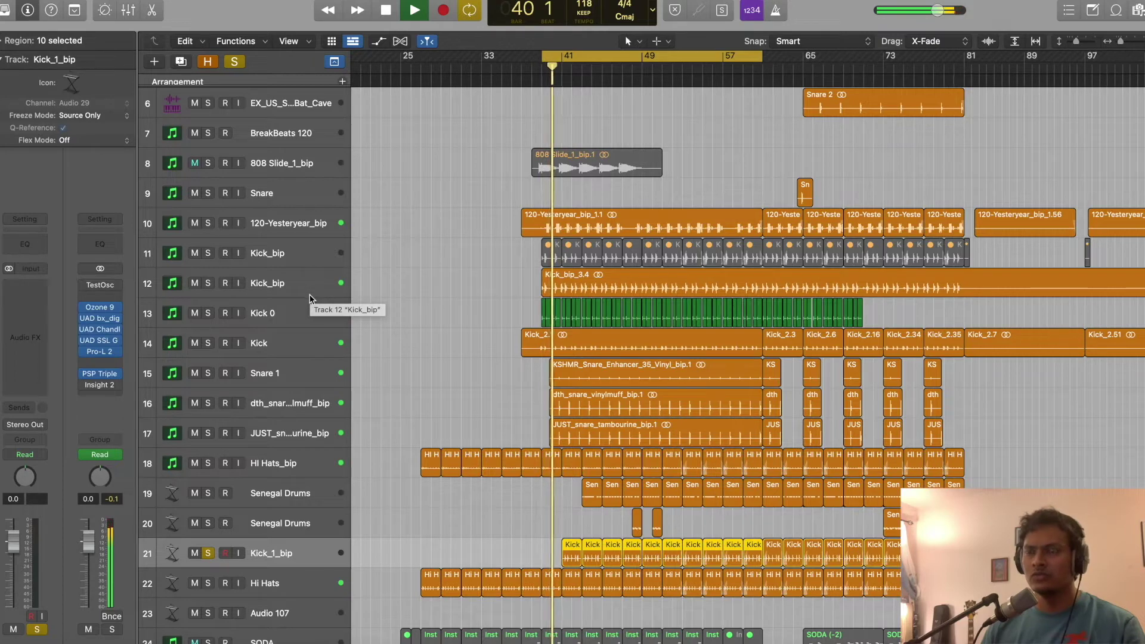
click(292, 236)
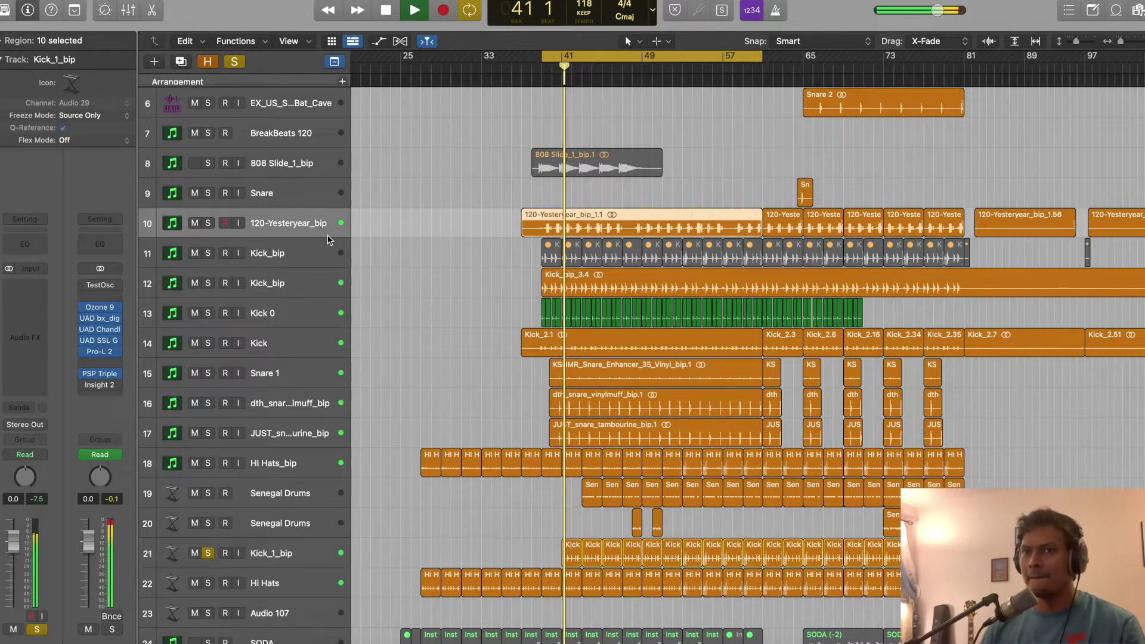
Replace the current solo with Kick_bip on track 12, adding Kick 0, Kick and the three snare tracks 15 to 17 during playback
click(235, 62)
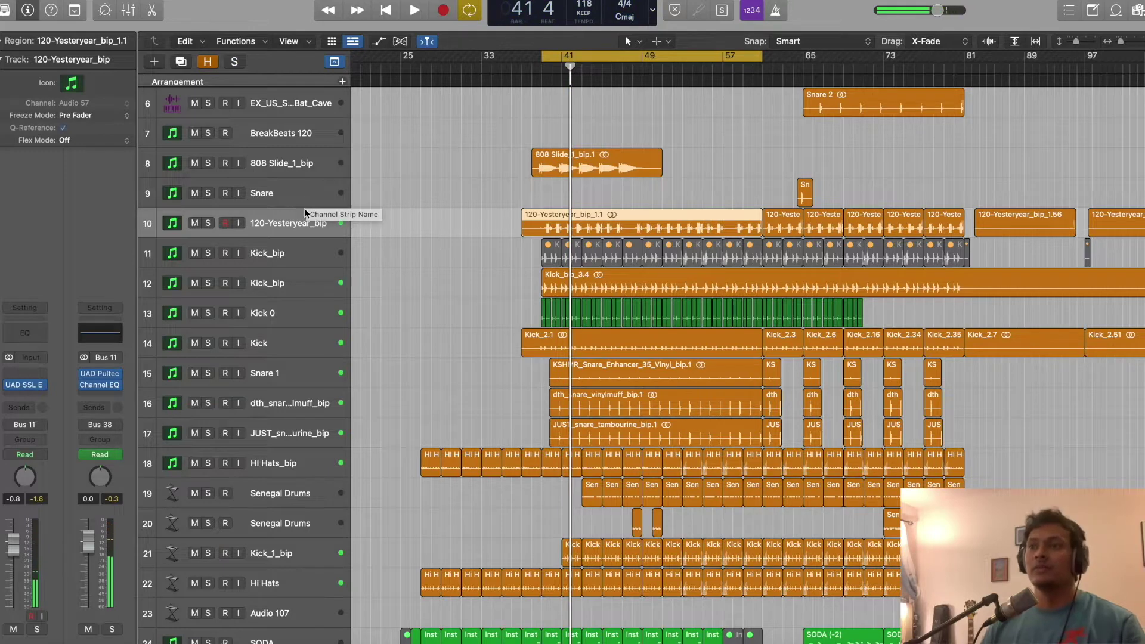
click(295, 279)
key(ctrl+s)
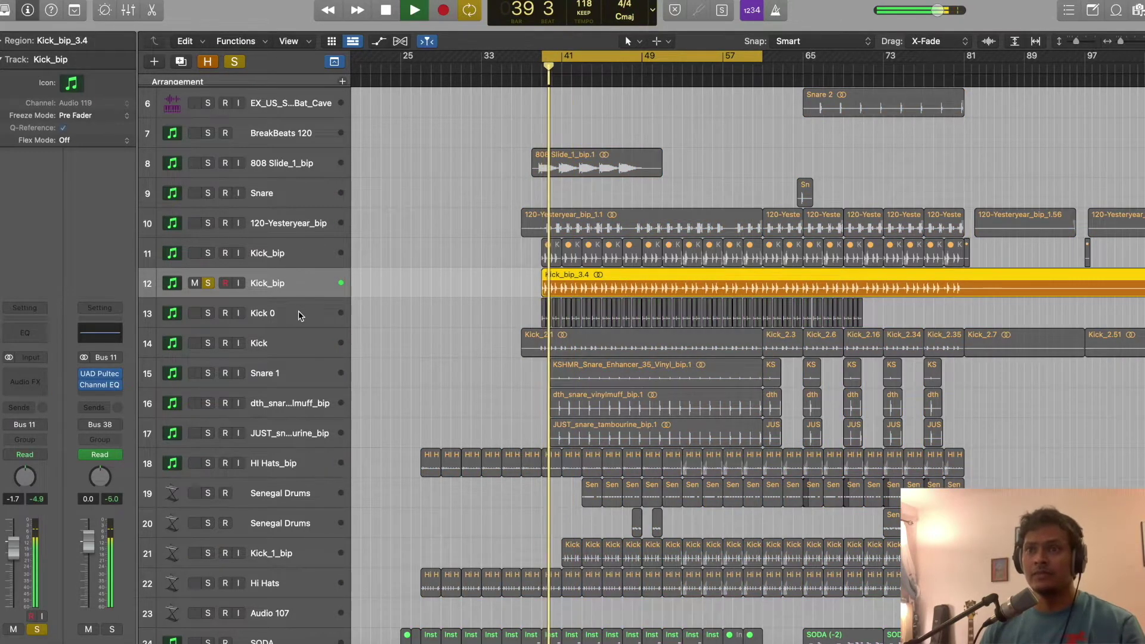
click(208, 313)
click(206, 344)
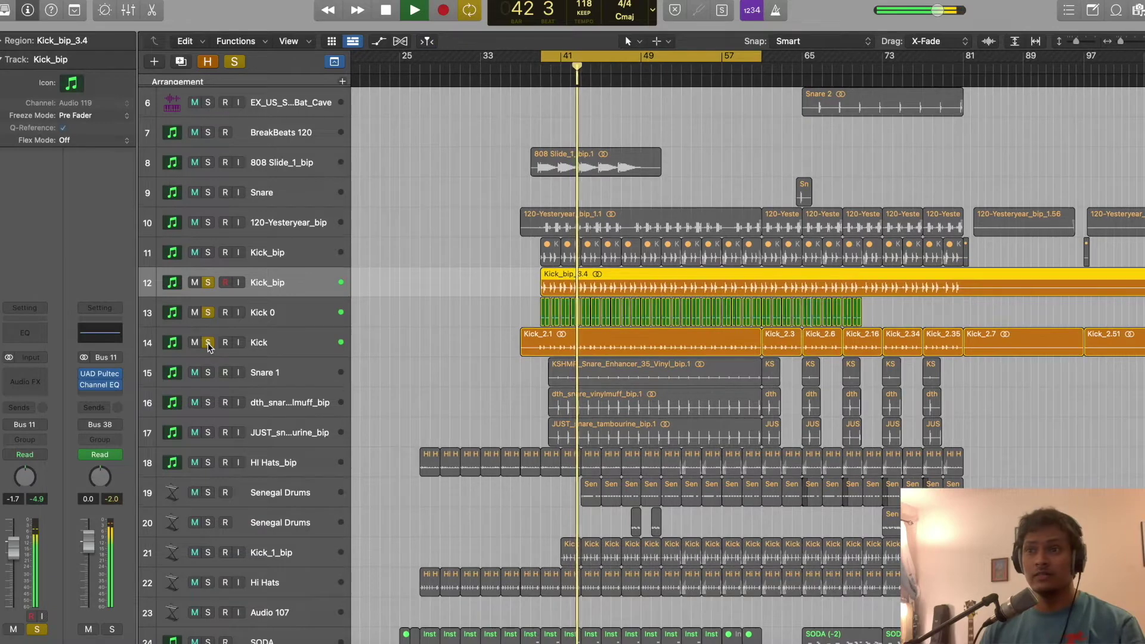
scroll(208, 417, down, 1)
drag(208, 430, 209, 368)
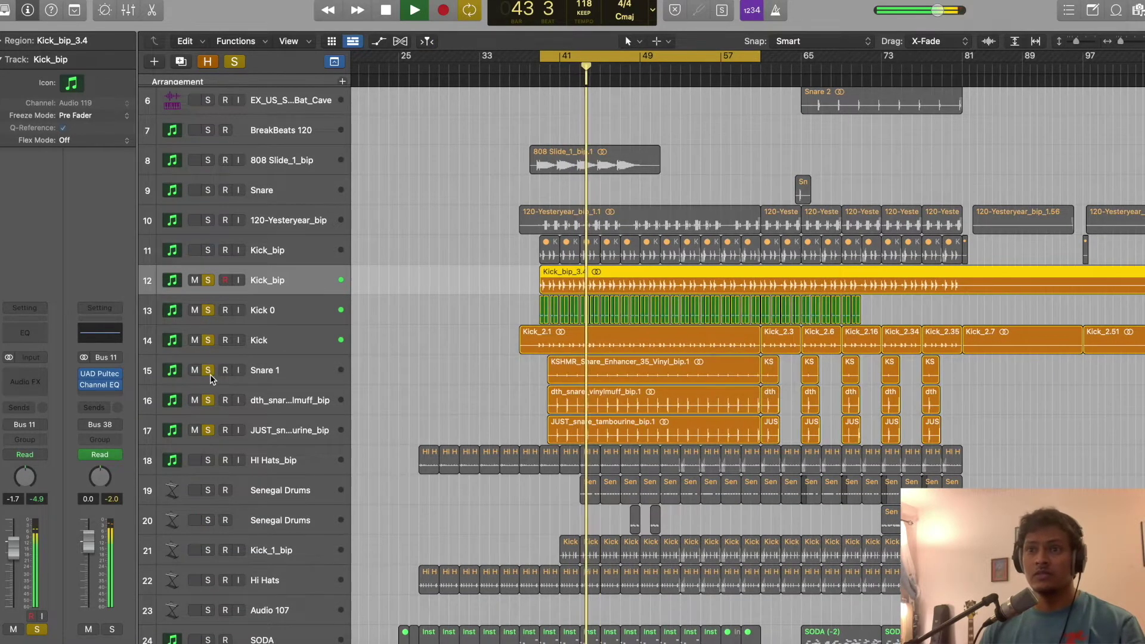
Add HI Hats_bip, both Senegal Drums tracks, Kick_1_bip and Hi Hats to the solo one by one during playback
scroll(213, 374, down, 3)
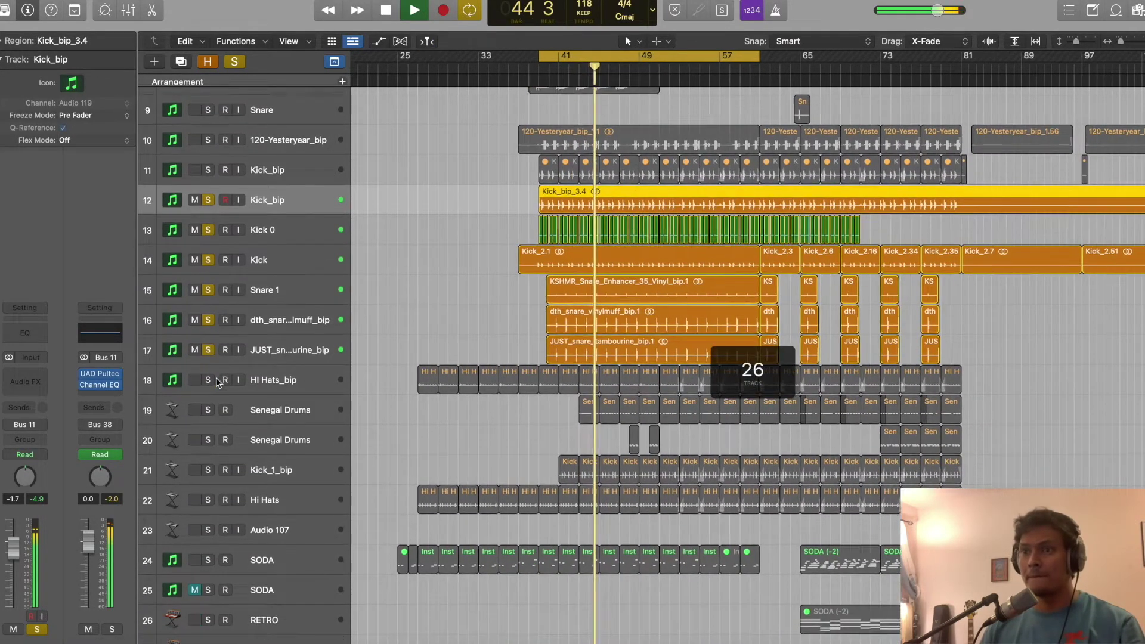
click(208, 384)
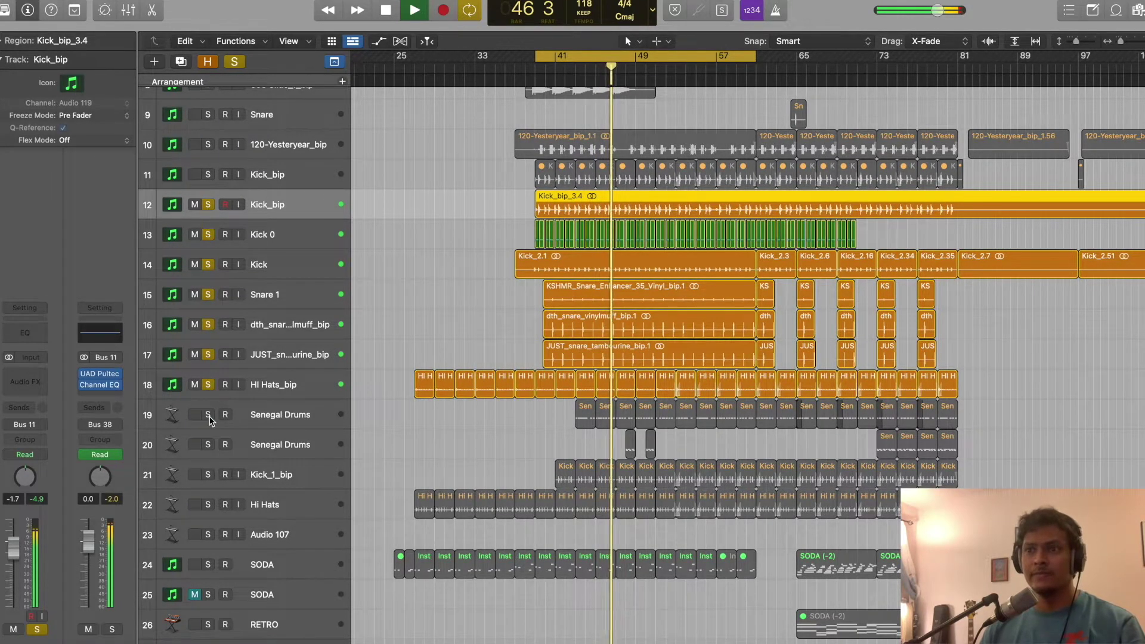
click(208, 415)
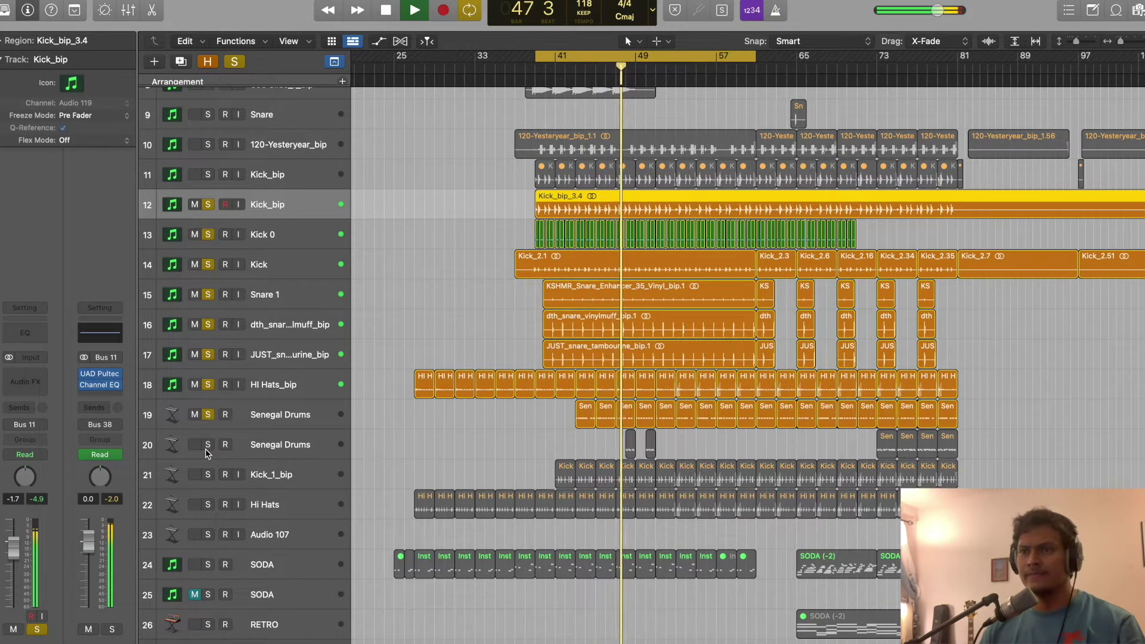
click(208, 445)
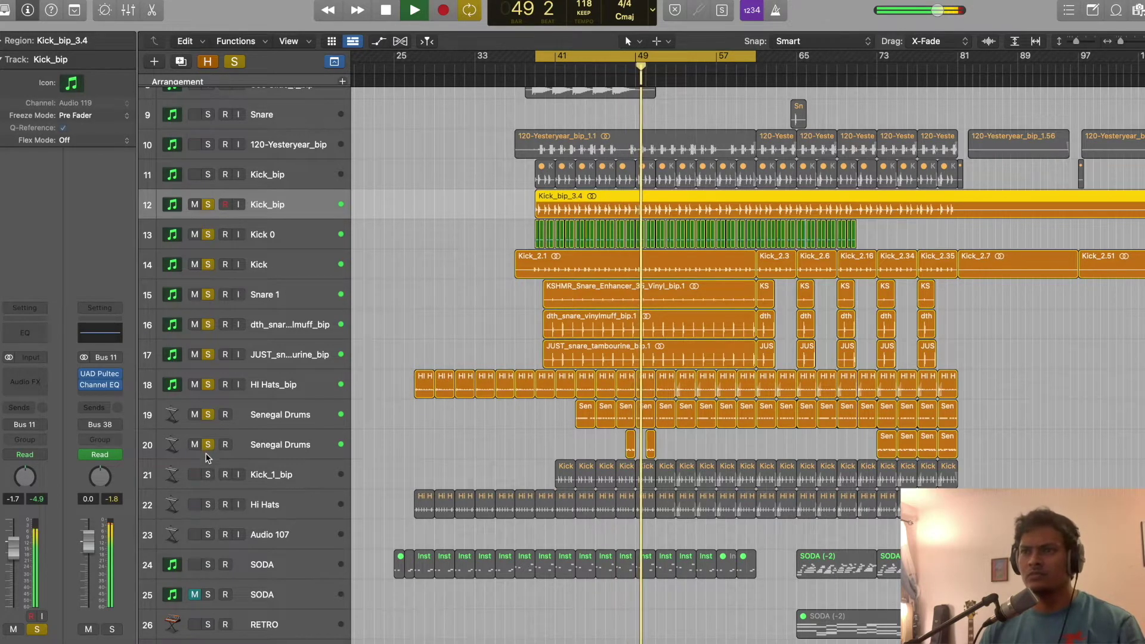
click(208, 475)
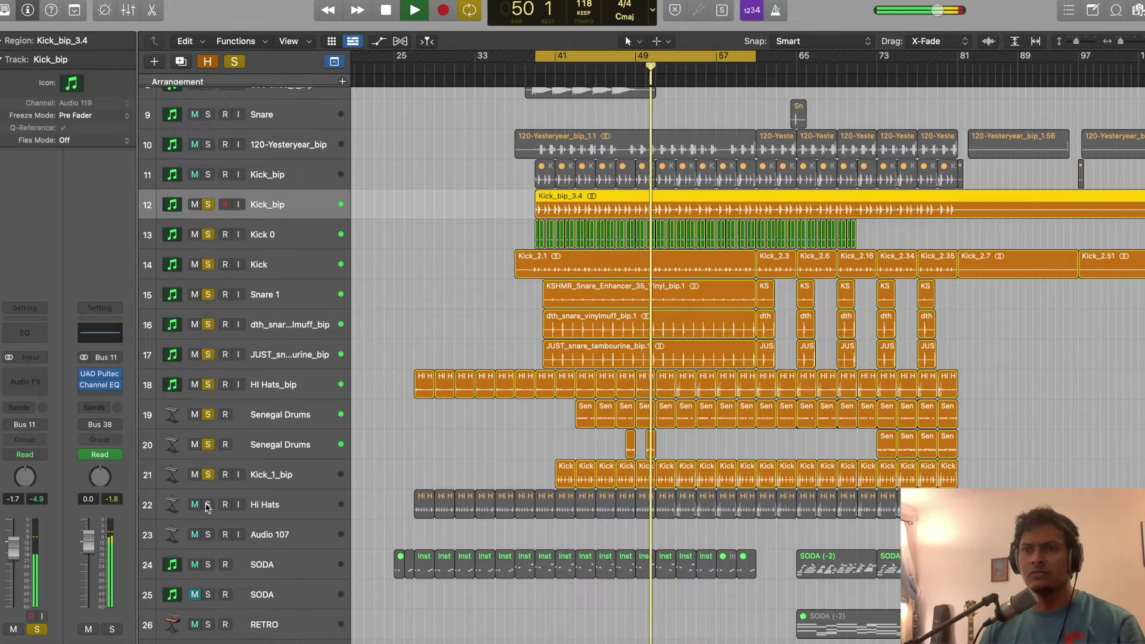
click(208, 504)
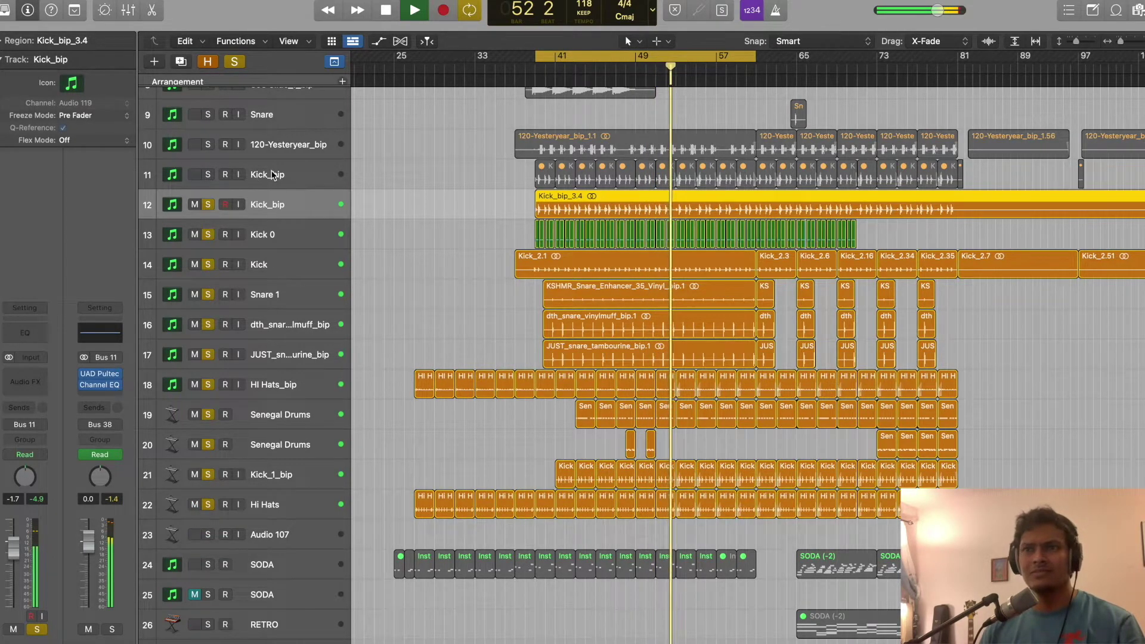
Add the 120-Yesteryear_bip track to the soloed drums, listen to the combination and stop playback
click(286, 146)
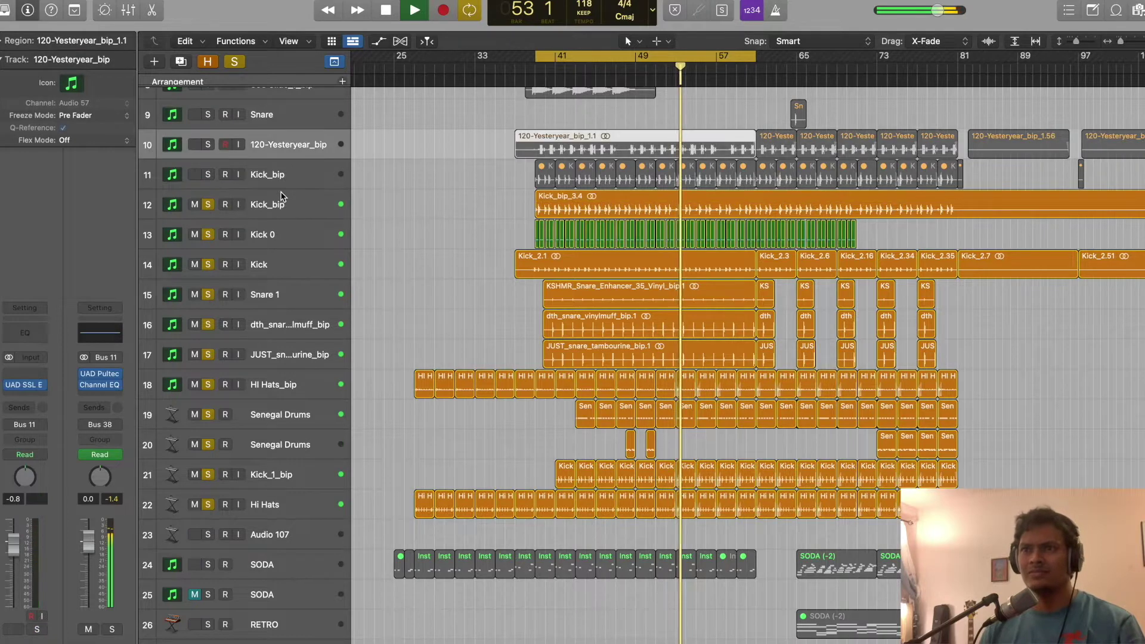
key(s)
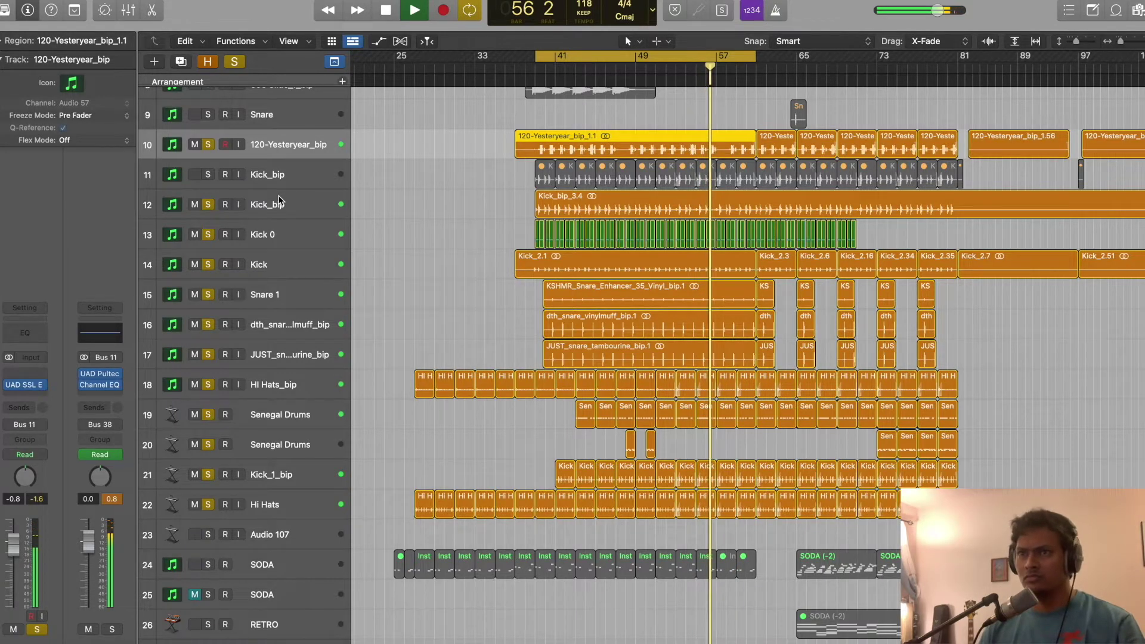
key(space)
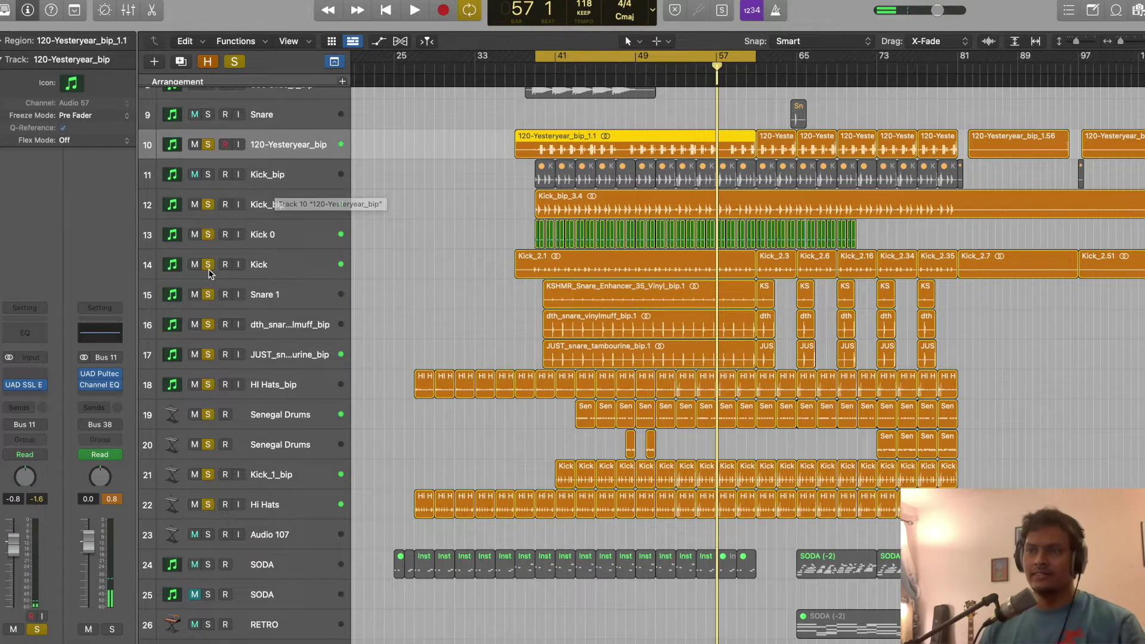
Open the UAD Pultec-Pro Legacy equalizer on the GRV 01 drum bus and play the soloed drums
click(100, 385)
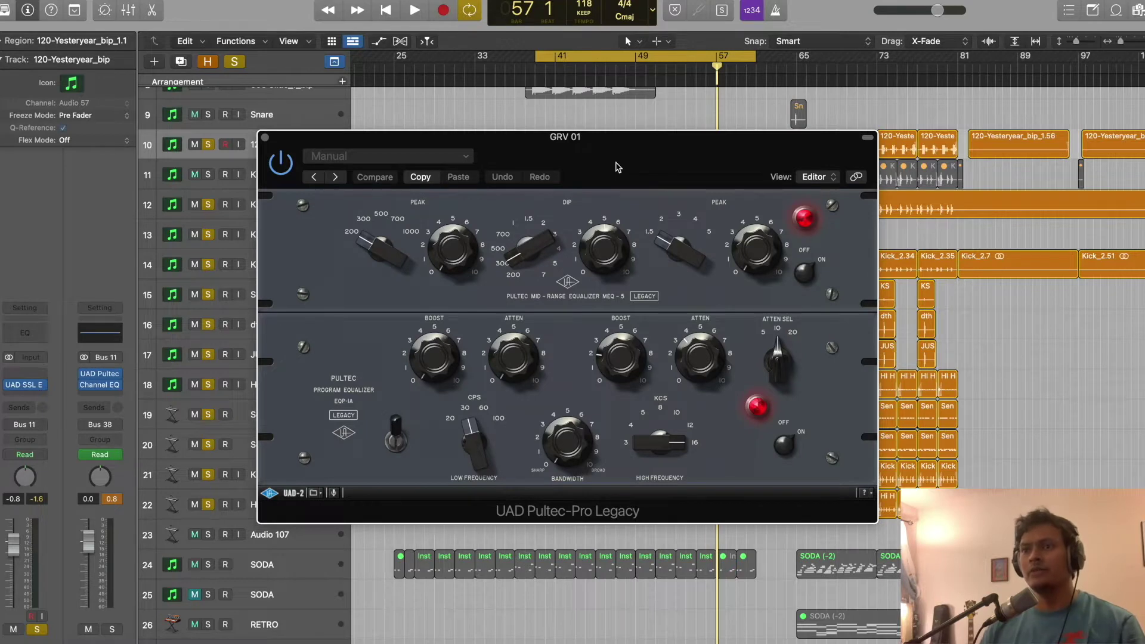
drag(532, 142, 707, 159)
key(space)
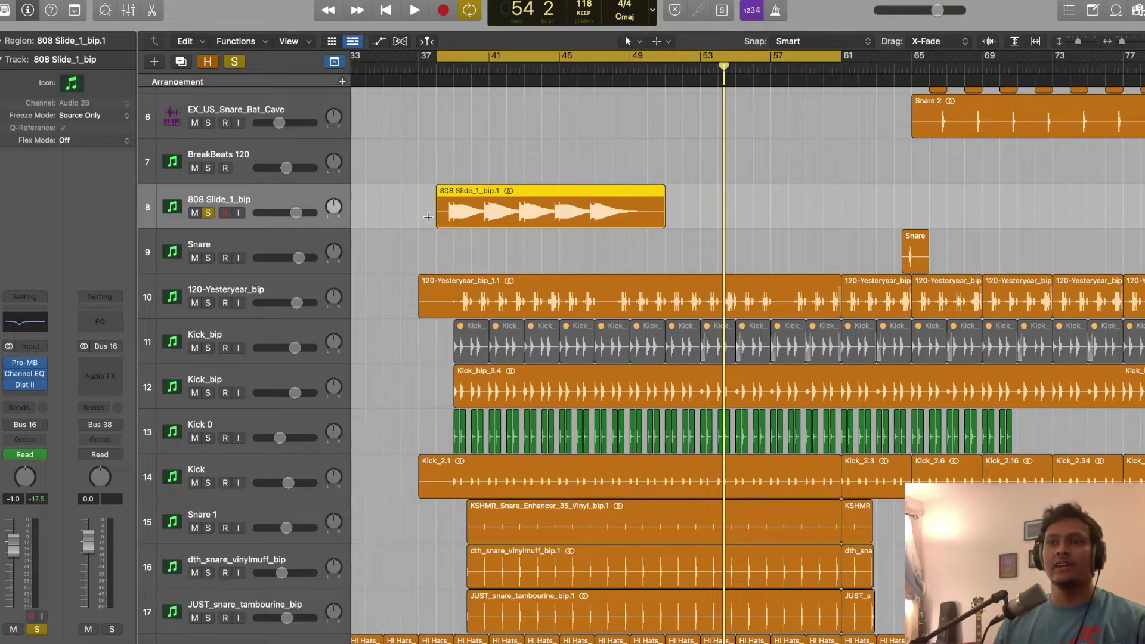
Listen to the 808 Slide_1_bip track with the drums from the start of the cycle, then solo the SODA track 24
key(shift+space)
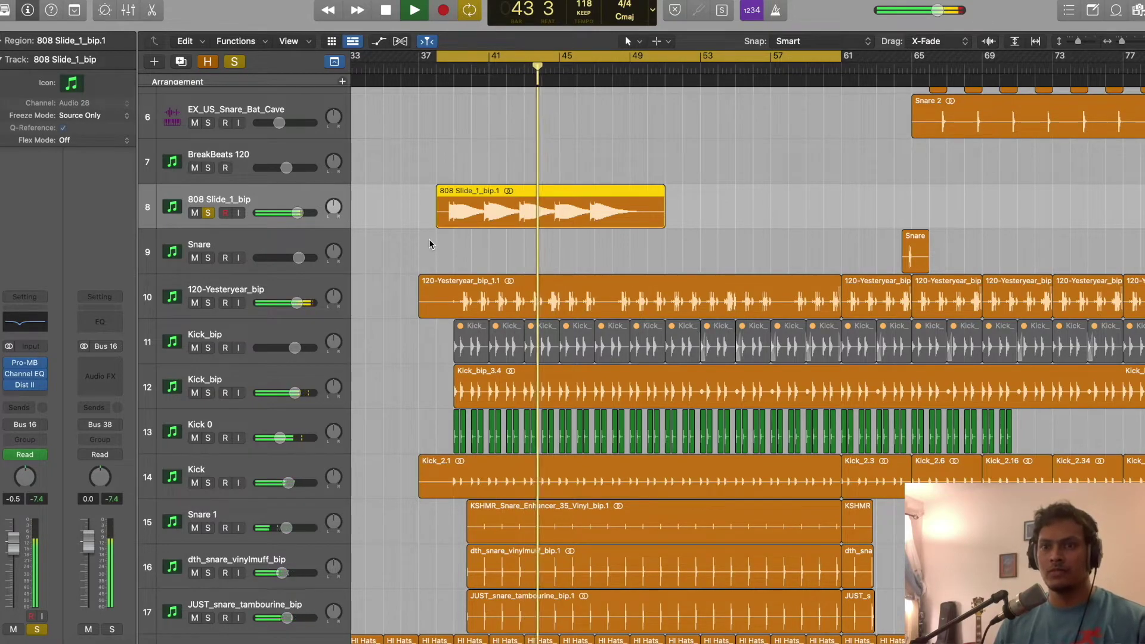
key(space)
scroll(429, 244, down, 10)
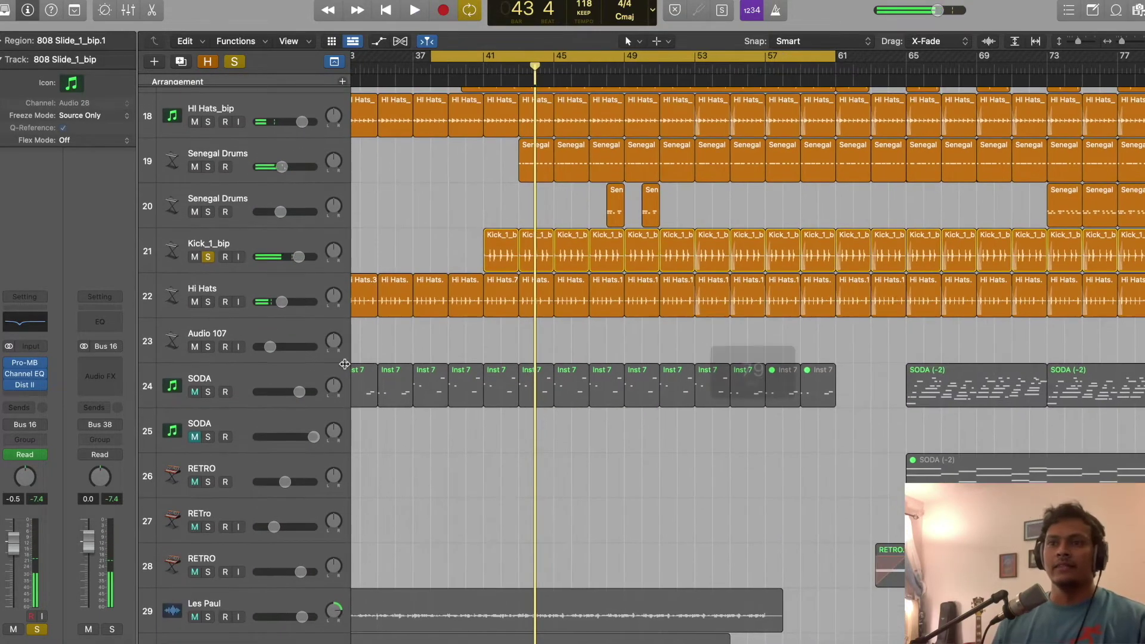
click(293, 373)
key(ctrl+s)
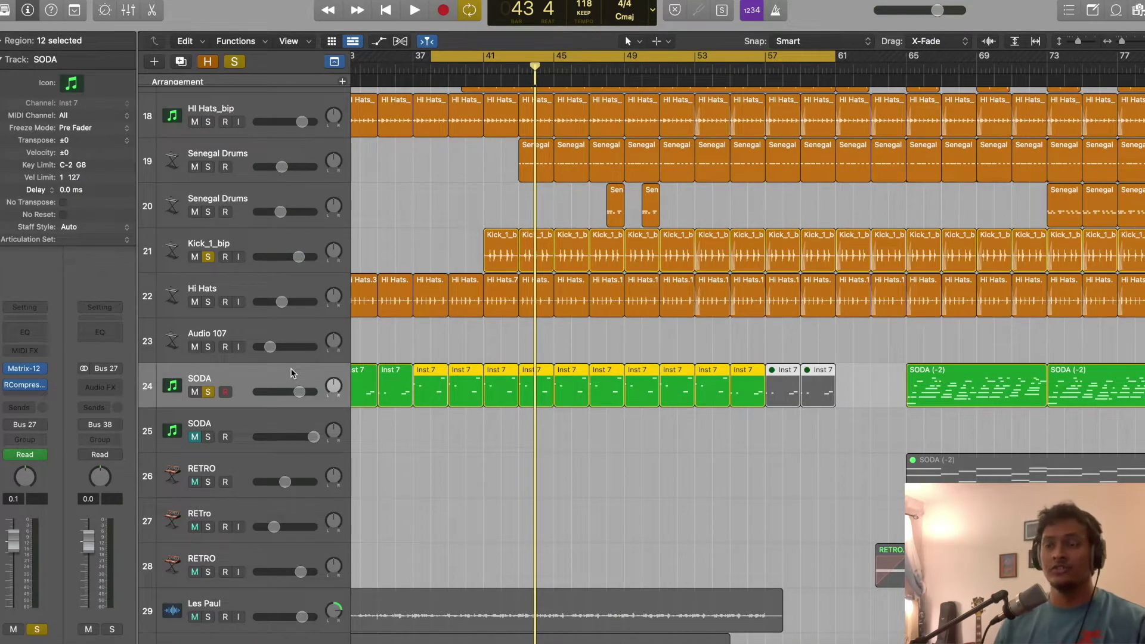
Show and close the SODA track's Matrix-12 V synth, then play the track with the soloed drums
click(27, 369)
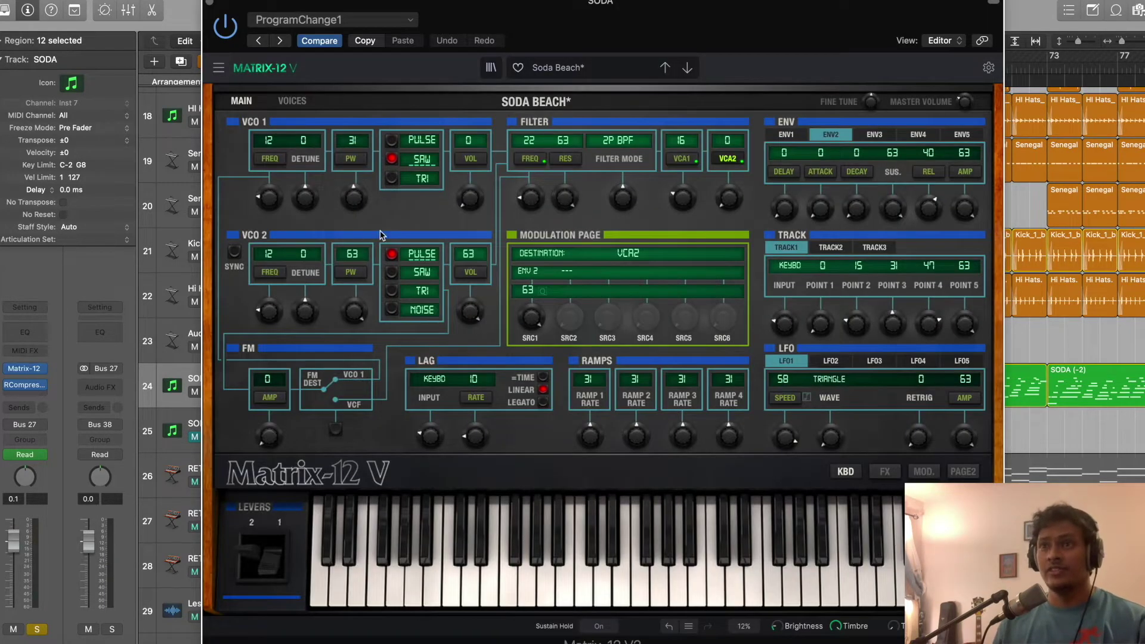
click(210, 3)
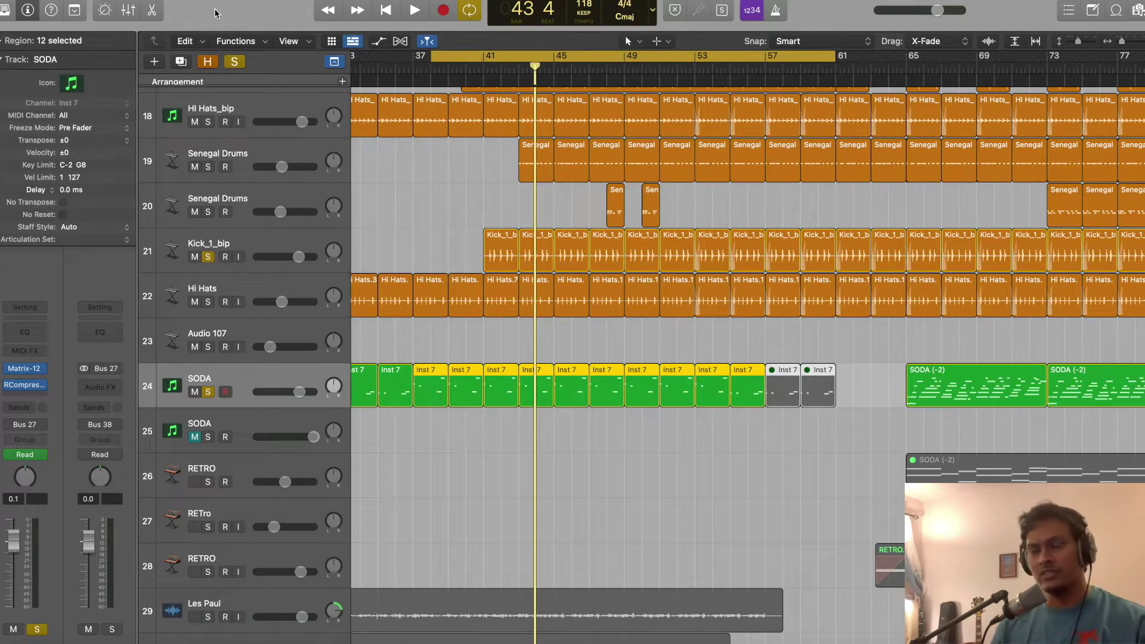
key(space)
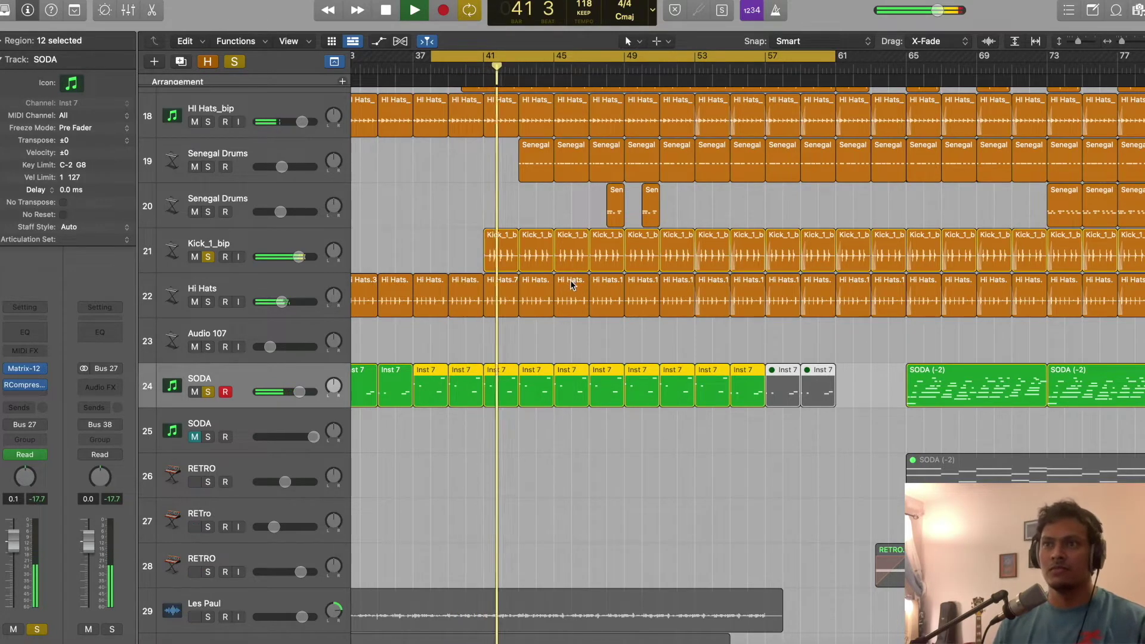
Solo the Alif - Thouk Mut Chum Shah audio track 65, listen to it and stop playback
scroll(566, 292, down, 5)
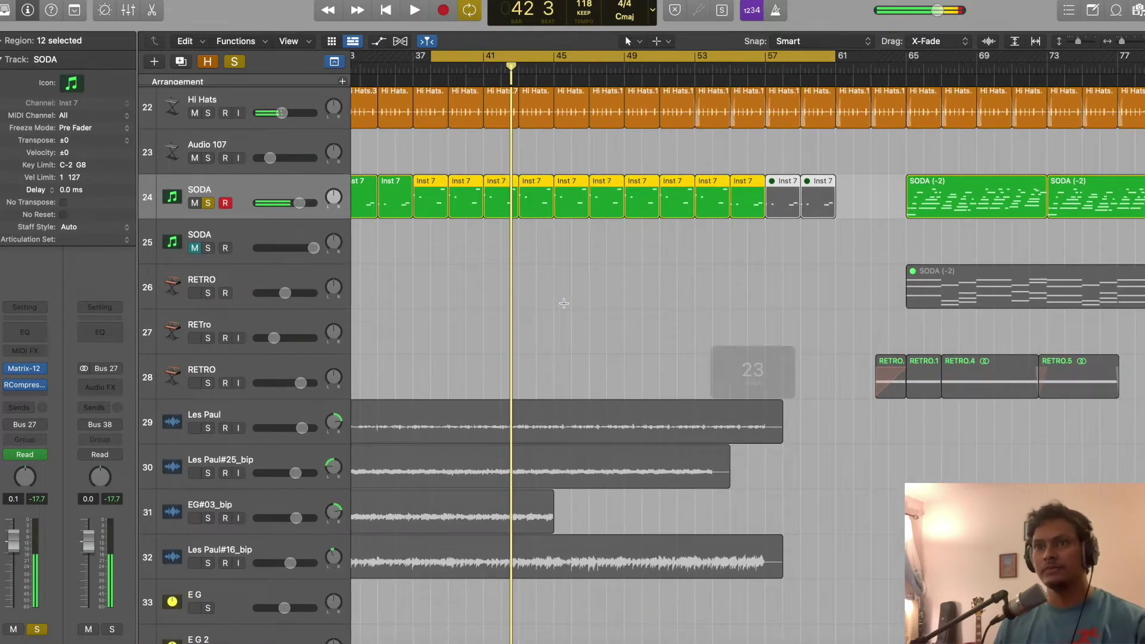
scroll(564, 301, down, 12)
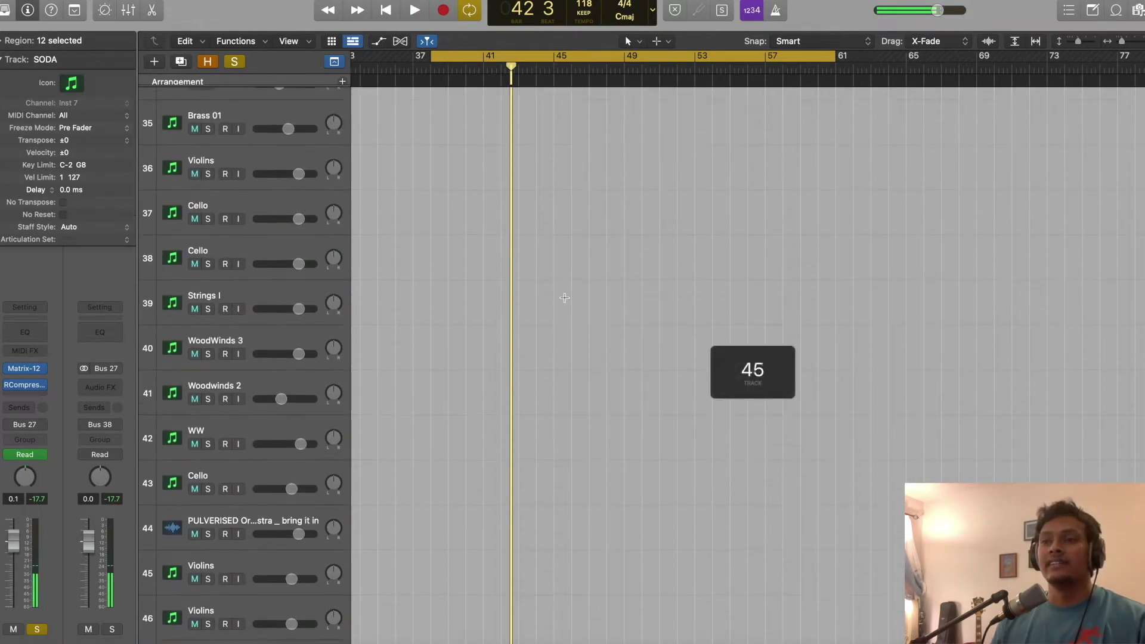
scroll(564, 297, down, 20)
click(285, 235)
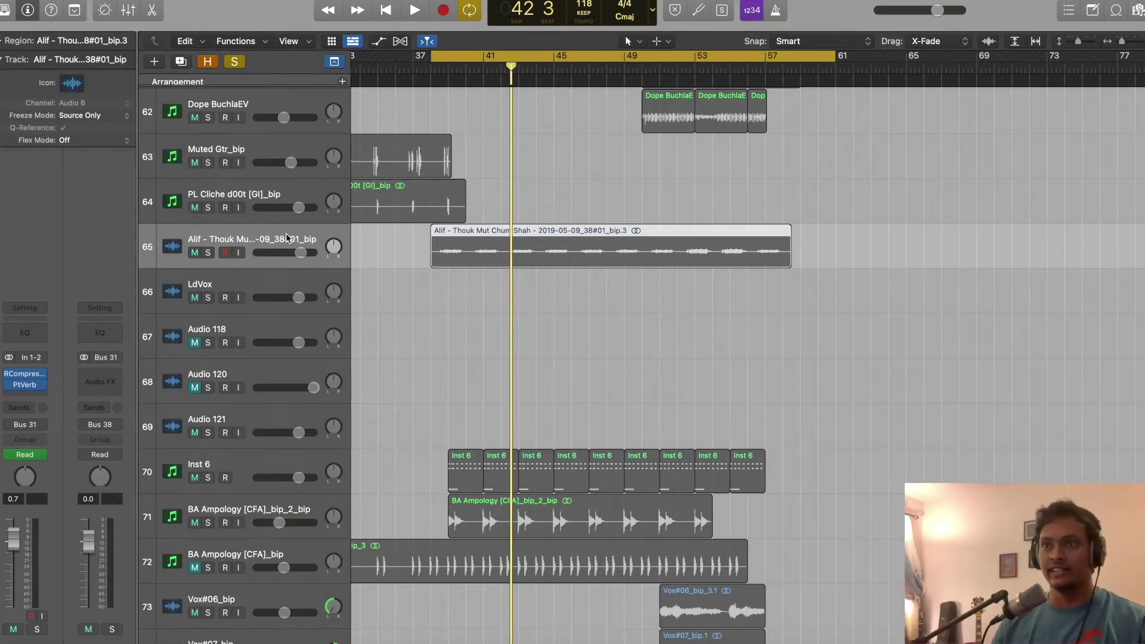
click(284, 234)
key(s)
key(space)
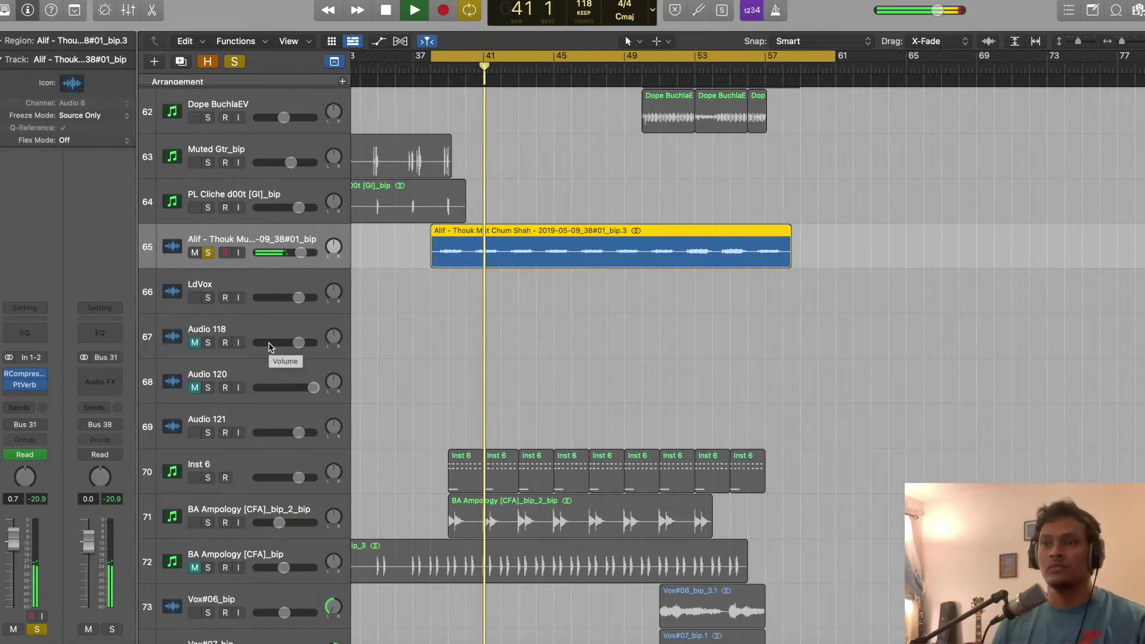
key(space)
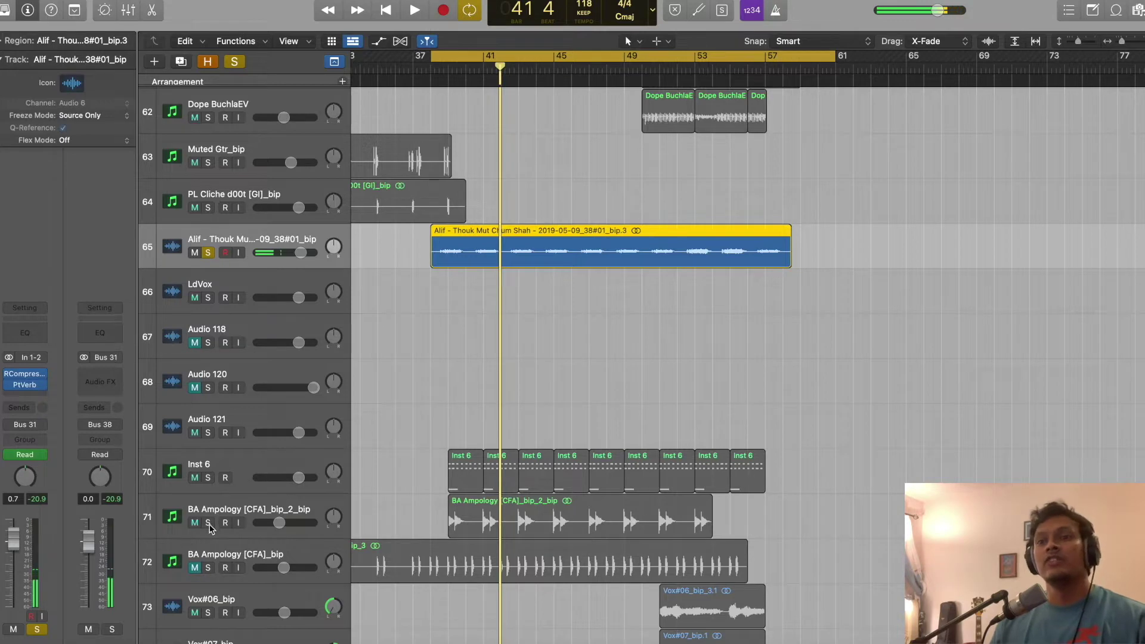
Add the BA Ampology [CFA]_bip_2_bip and Inst 6 tracks to the solo and play them together
click(236, 512)
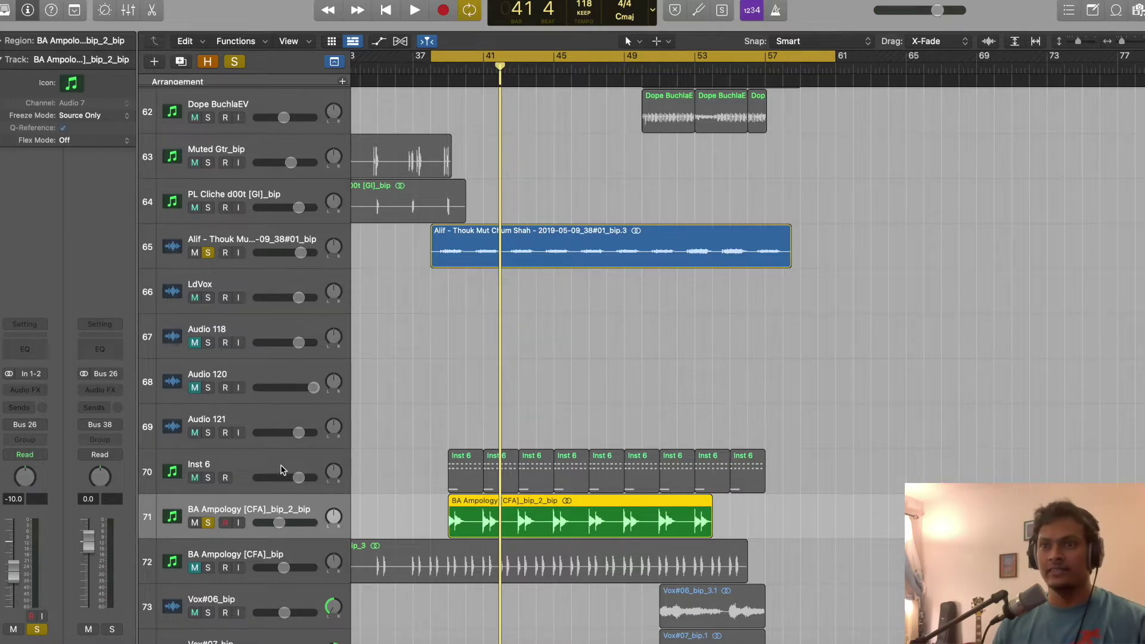
click(263, 468)
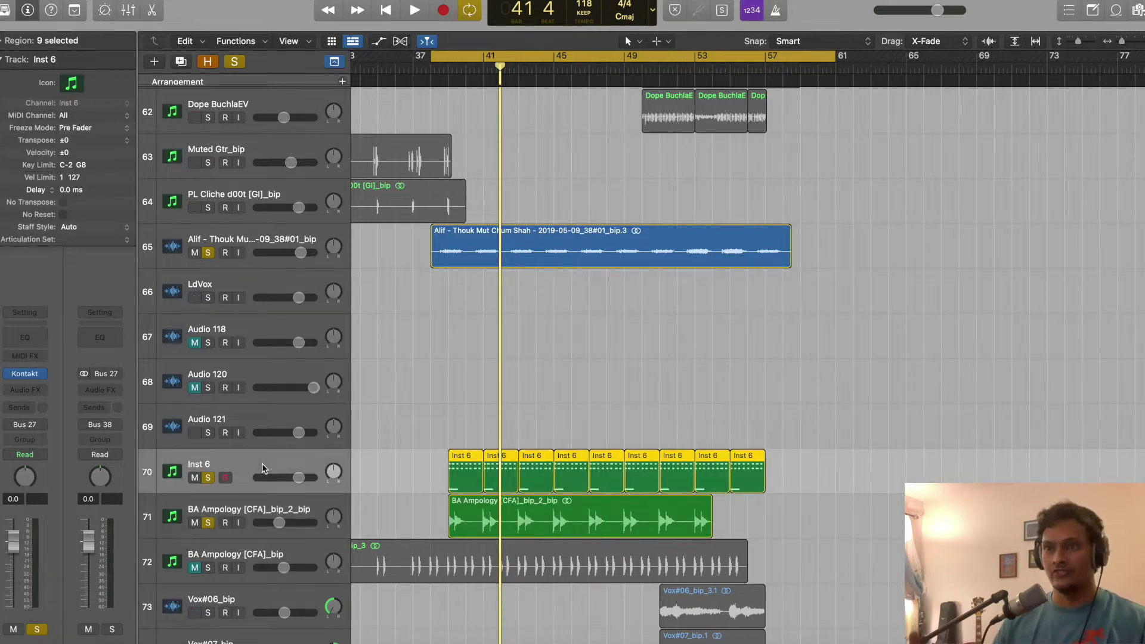
key(space)
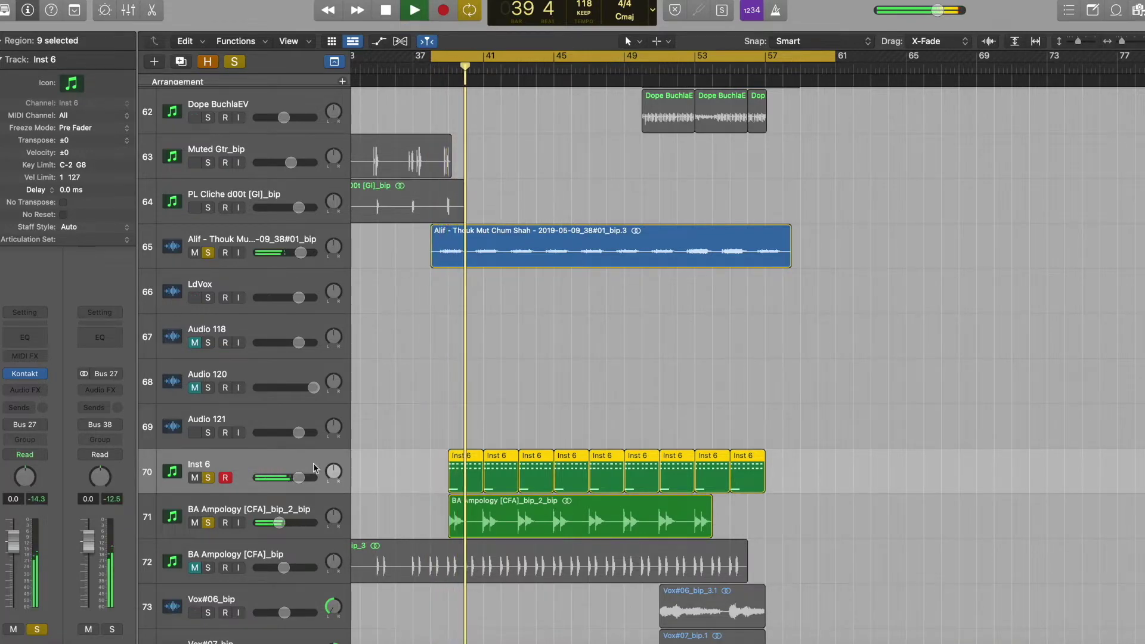
Select the Big Syncer and Inst 4 tracks holding the Big Syncer regions and solo both
scroll(355, 452, down, 5)
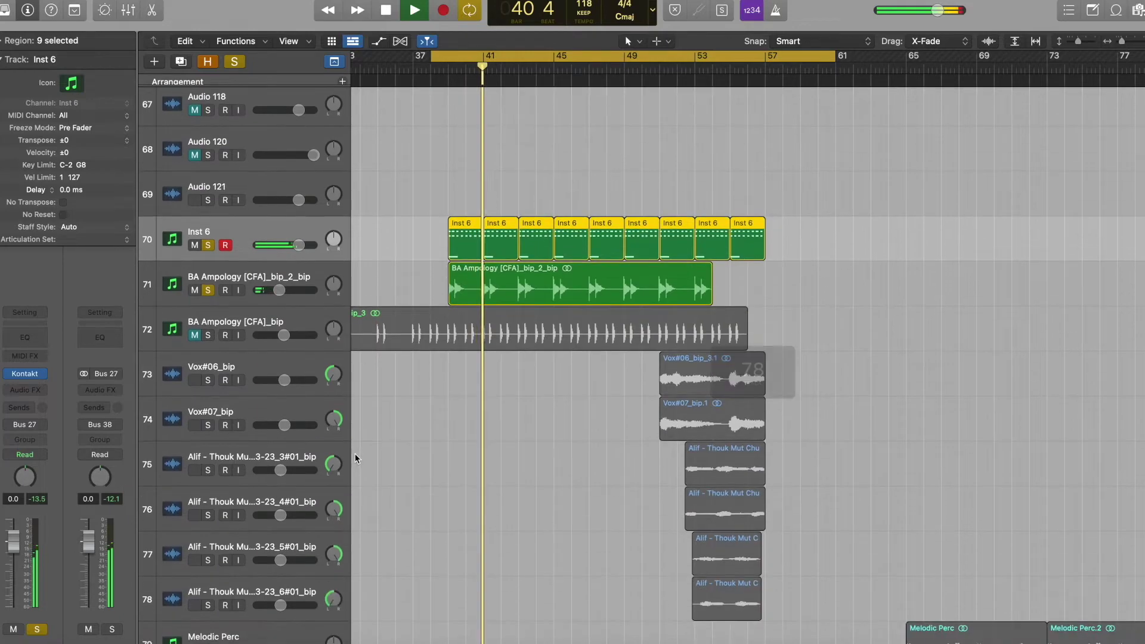
scroll(355, 453, down, 13)
scroll(353, 455, down, 20)
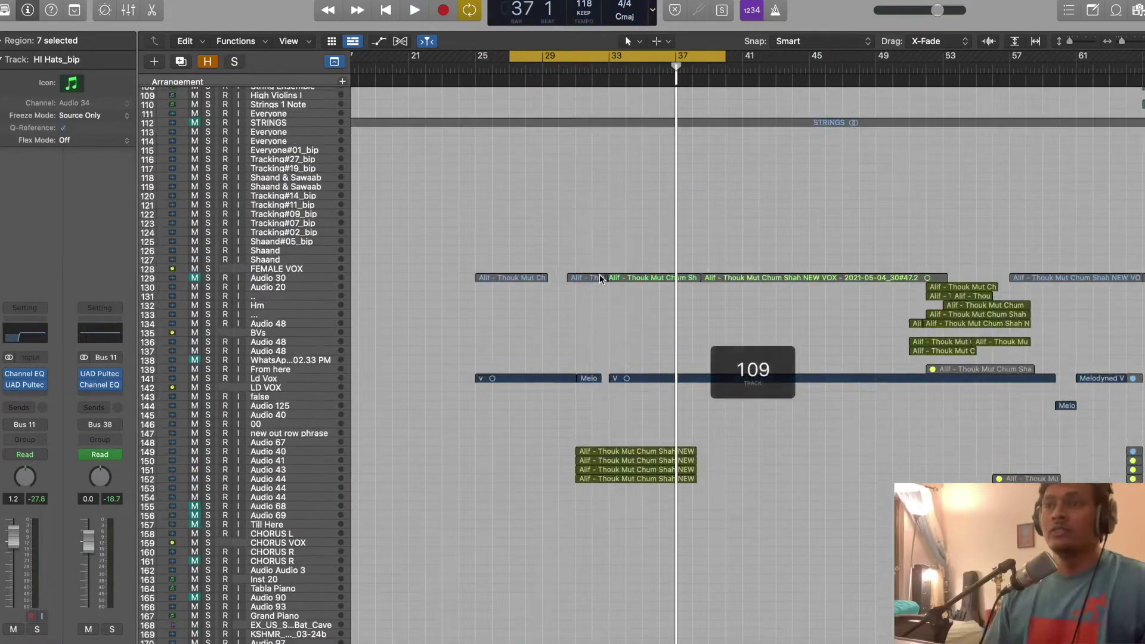
scroll(592, 276, up, 20)
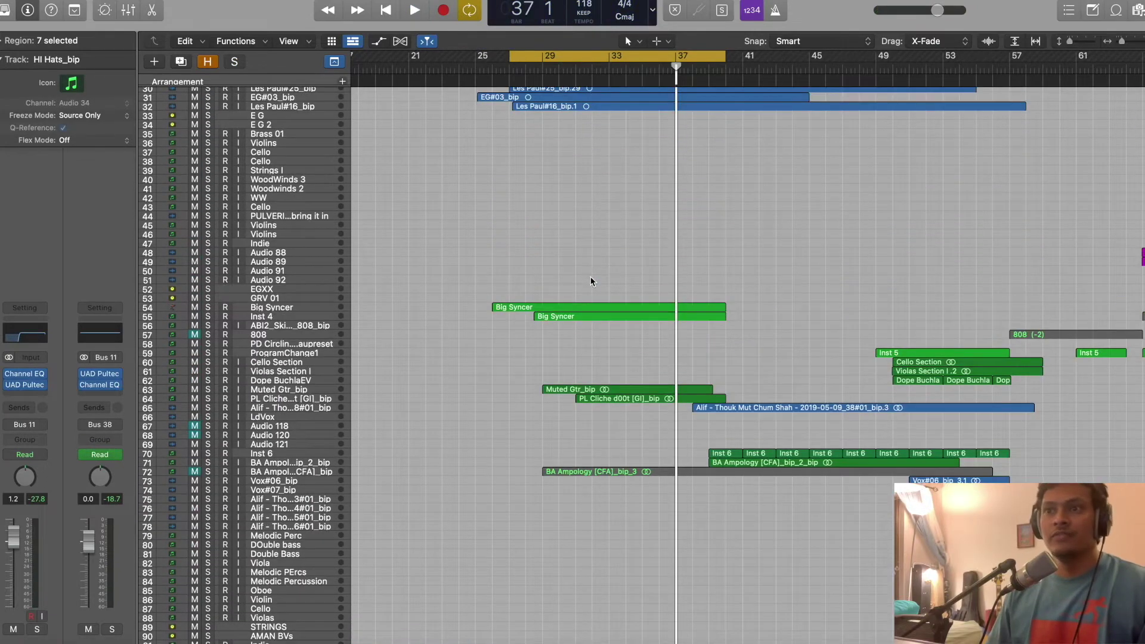
click(306, 309)
shift+click(305, 317)
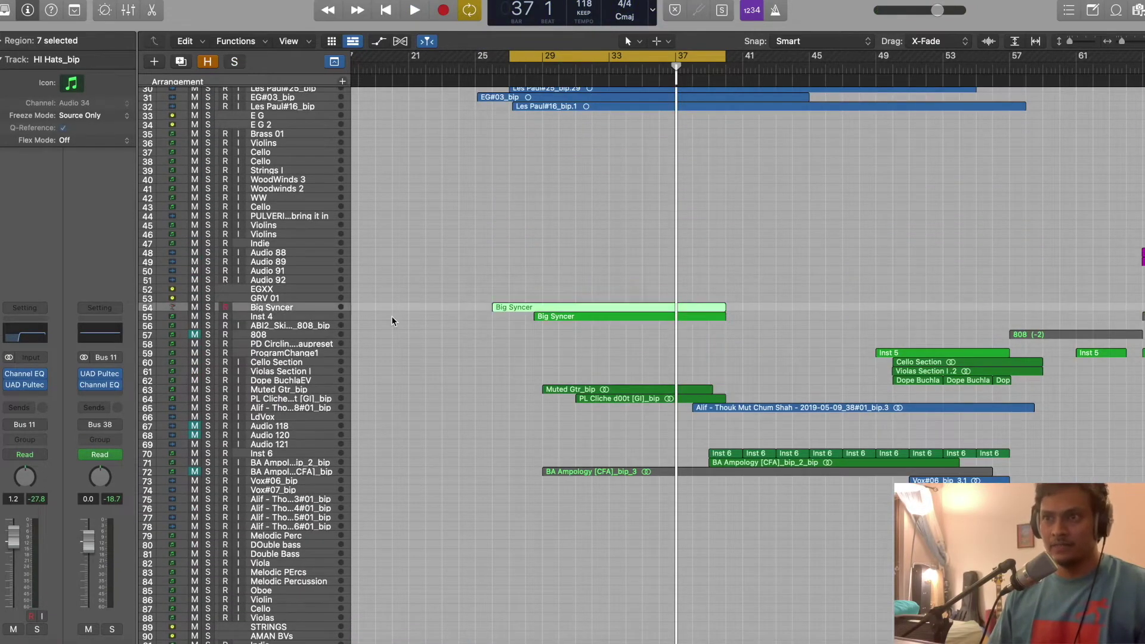
key(super+Down)
key(super+Down)
key(s)
Add the Muted Gtr_bip and PL Cliche d00t [GI]_bip tracks to the solo
click(280, 529)
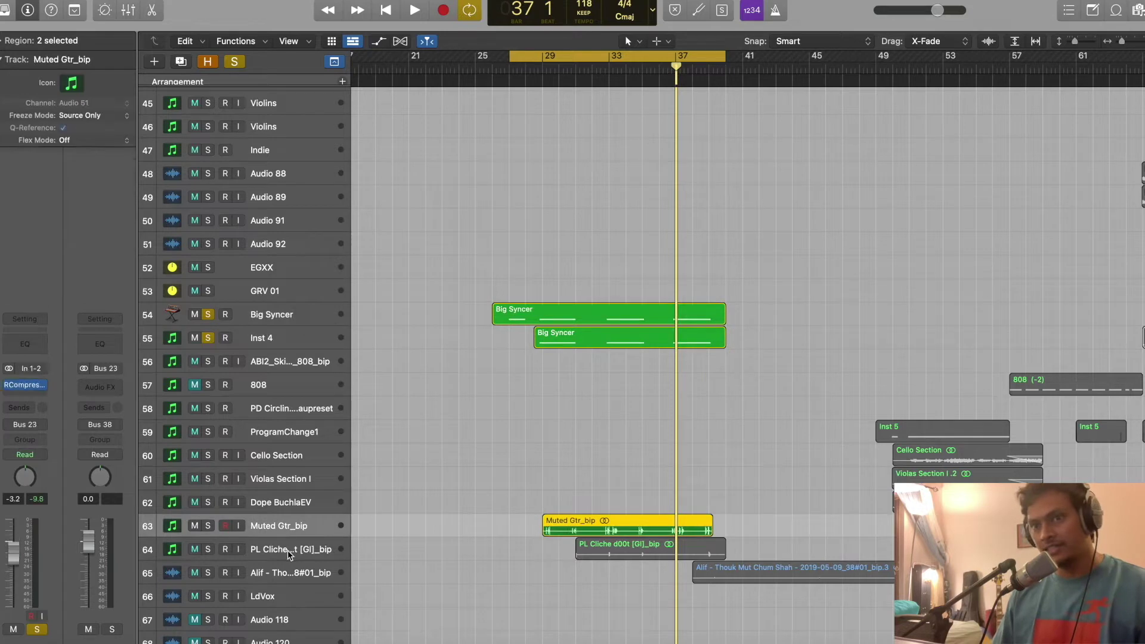
key(s)
key(Down)
key(s)
scroll(286, 358, up, 15)
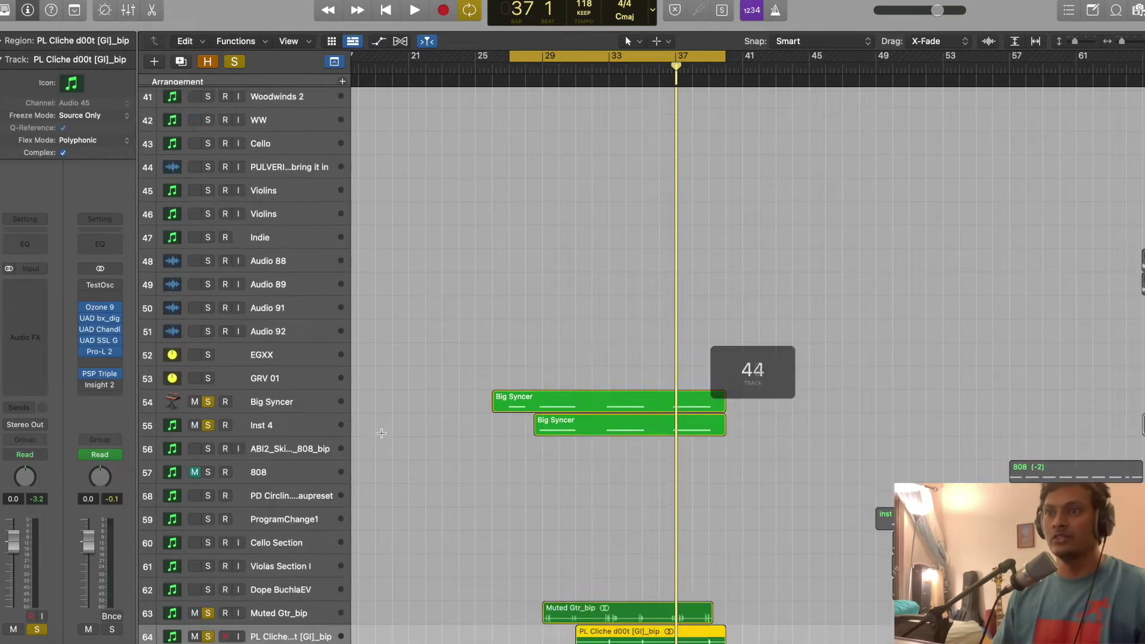
Solo the Hi Hats track's output bus and play the cycled section with the soloed parts
click(277, 204)
scroll(398, 616, down, 20)
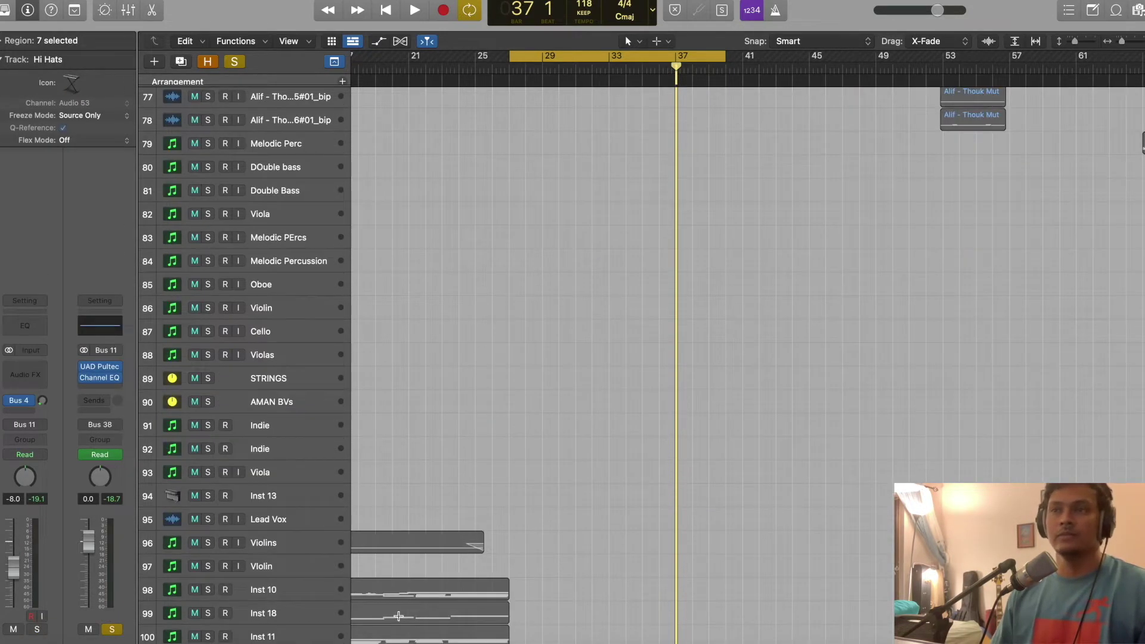
key(space)
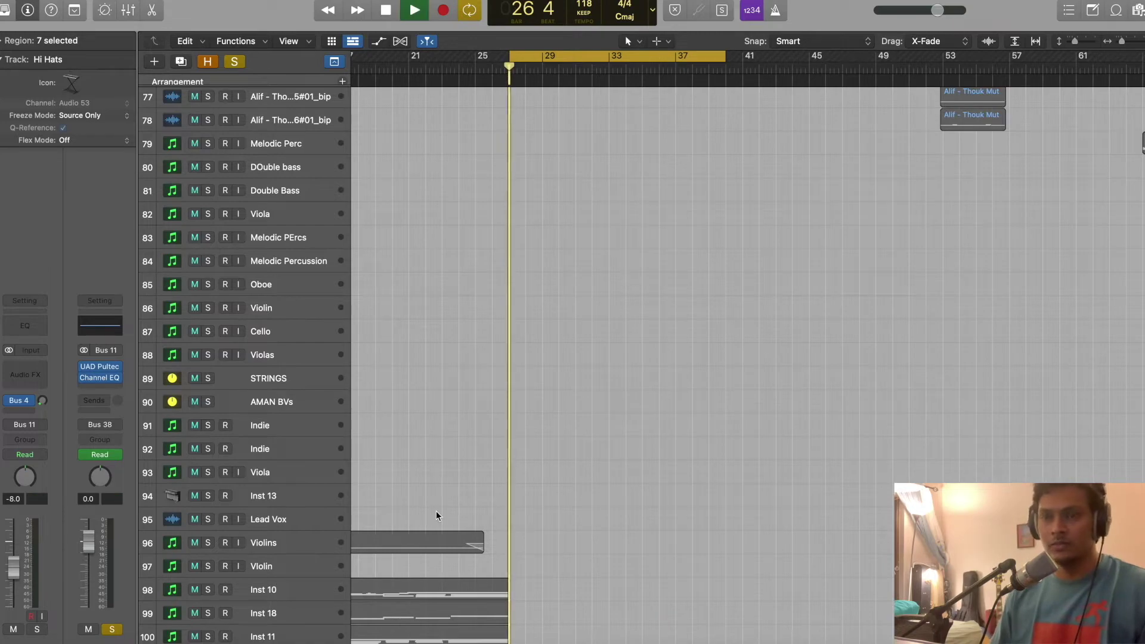
scroll(435, 511, down, 15)
scroll(438, 515, down, 6)
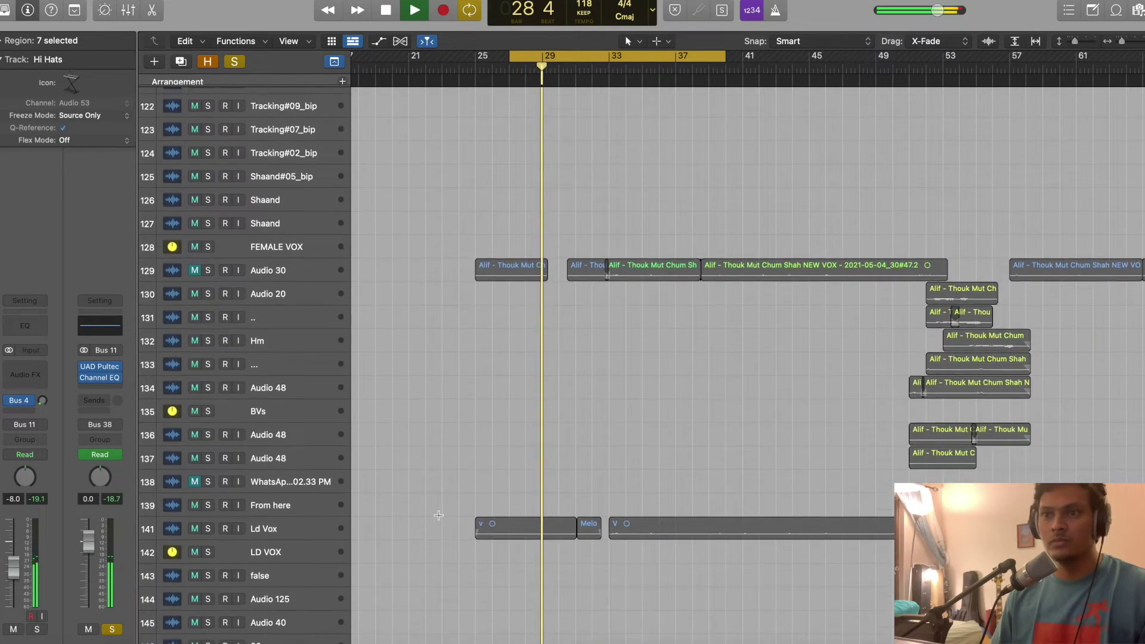
Select the Ld Vox track, stop playback, solo the LD VOX bus track and play it
click(310, 527)
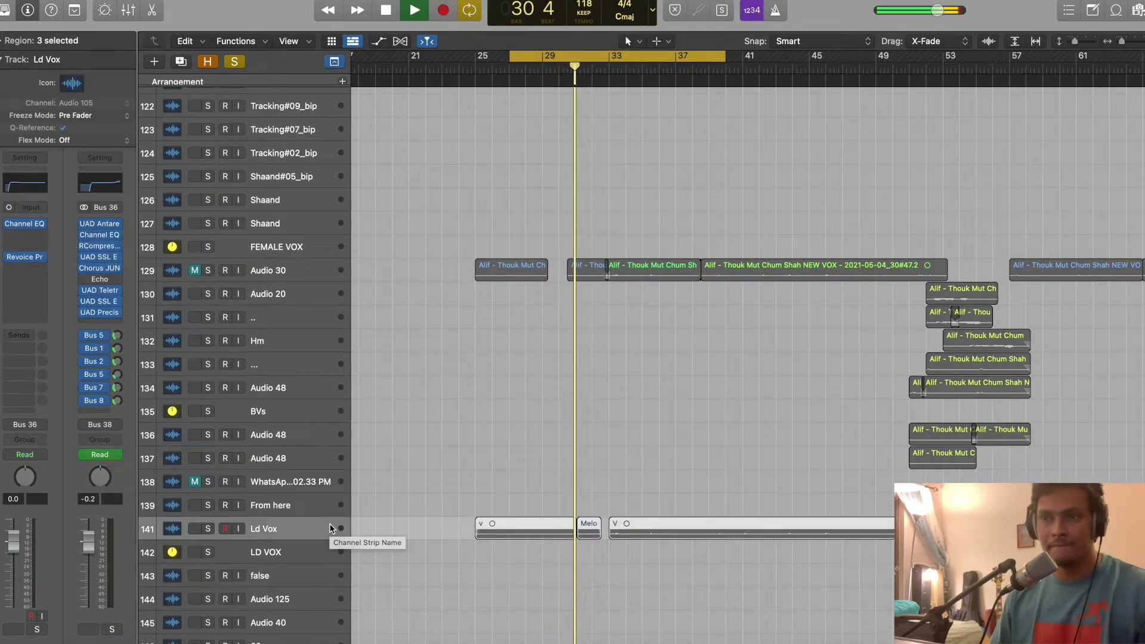
key(space)
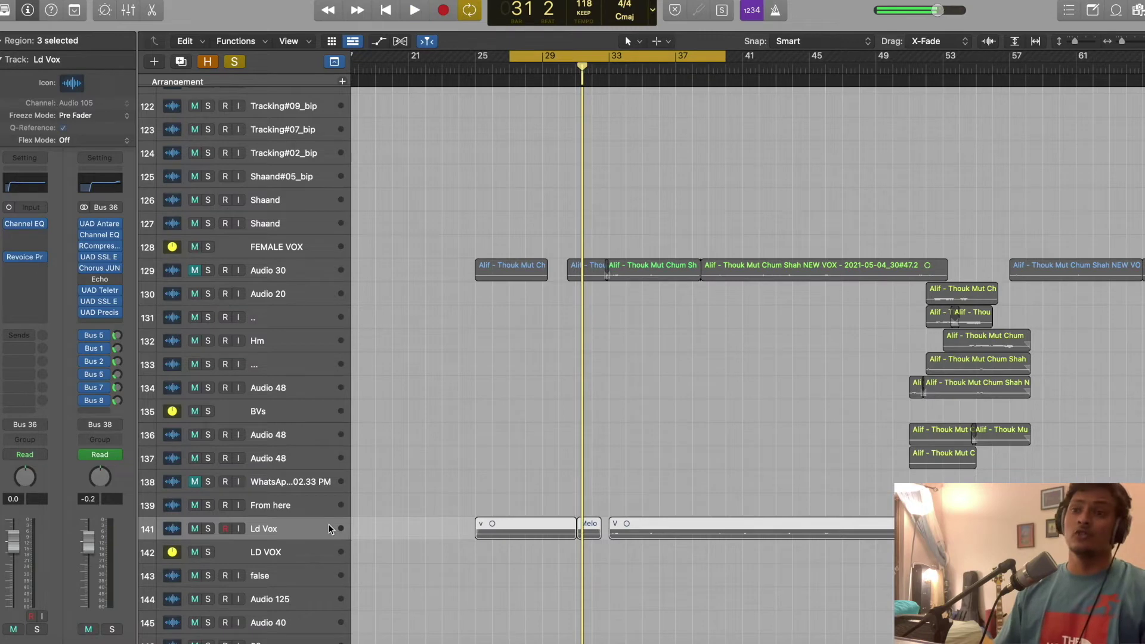
click(208, 553)
key(space)
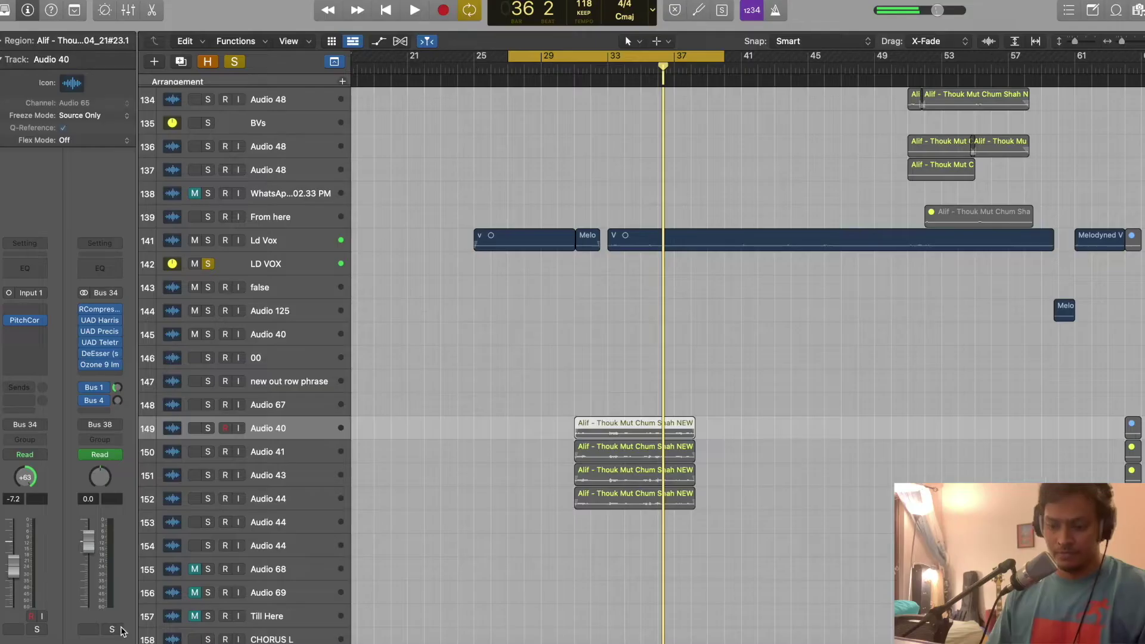
Add the BVs bus of the Audio 40 vocal track to the solo and play from bar 31
click(112, 629)
key(comma)
key(comma)
key(comma)
key(comma)
key(comma)
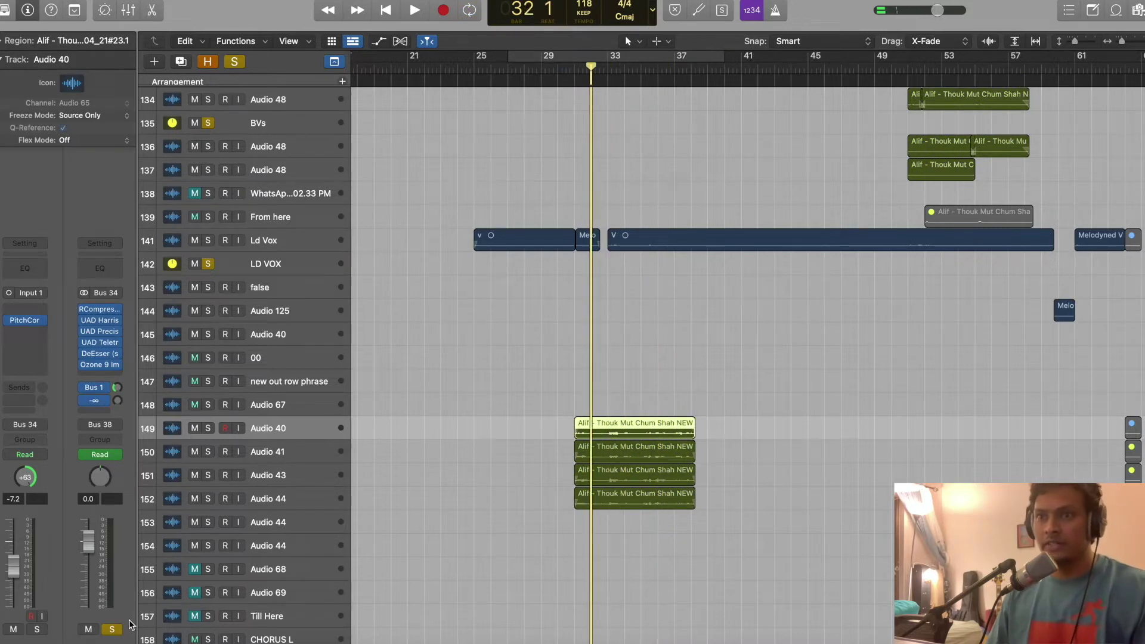
scroll(504, 384, right, 2)
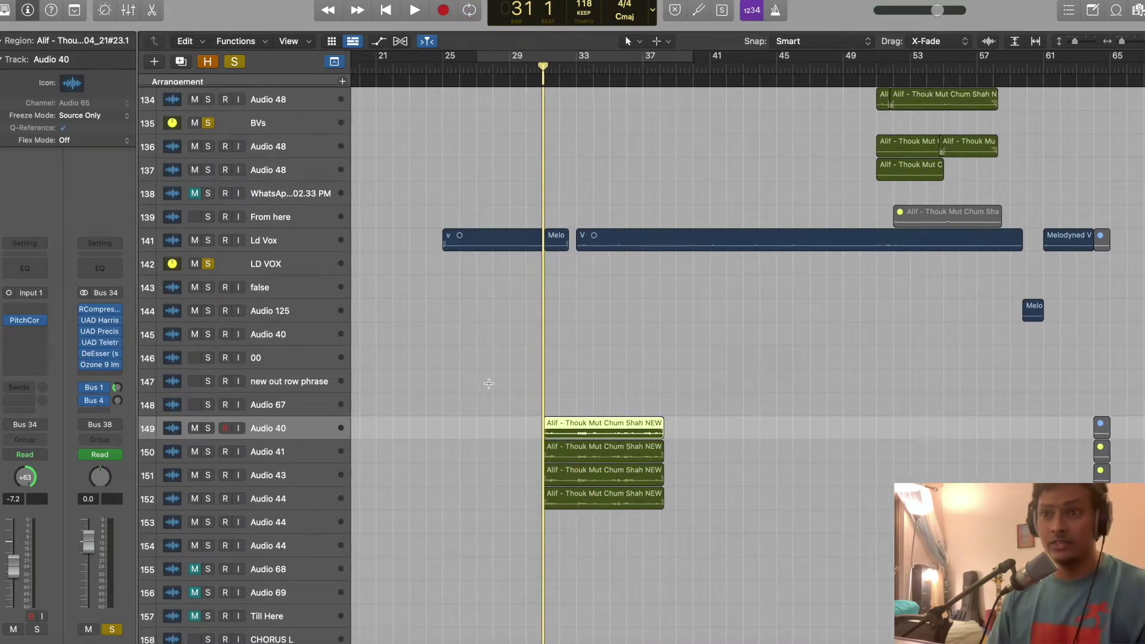
key(space)
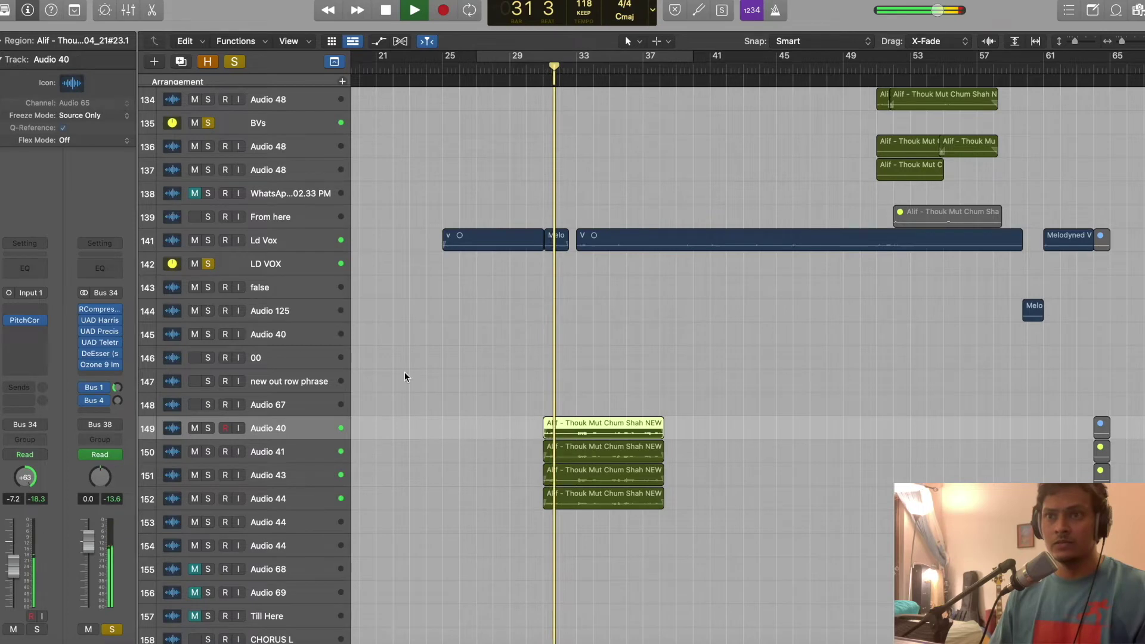
Remove LD VOX from the solo, stop playback, return the playhead to bar 25 and unsolo BVs
click(209, 264)
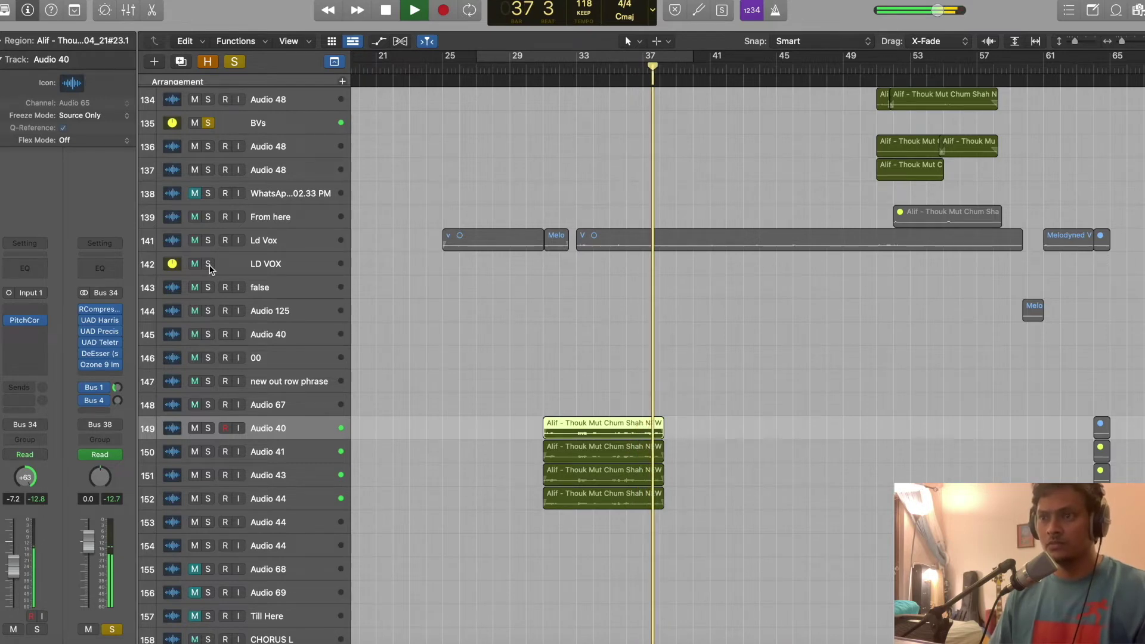
key(space)
key(comma)
key(comma)
key(comma)
key(comma)
key(comma)
key(comma)
key(comma)
key(comma)
key(comma)
key(comma)
key(comma)
key(comma)
key(comma)
click(207, 122)
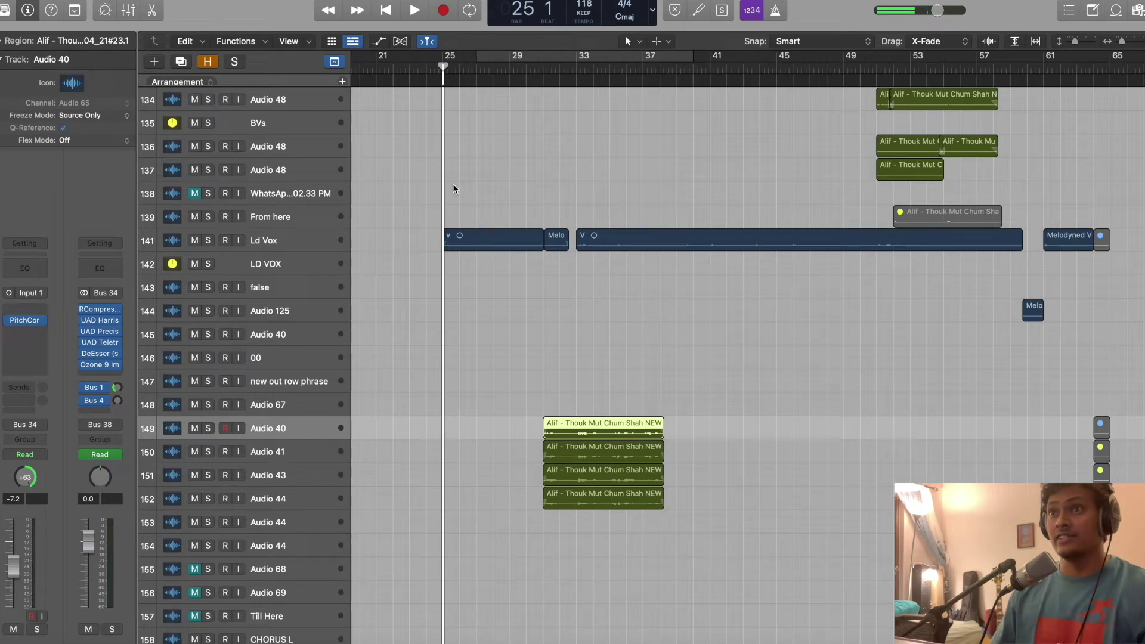
Play the full mix from bar 25 and look through the vocal, string and instrument tracks in the arrangement
key(super+Down)
key(space)
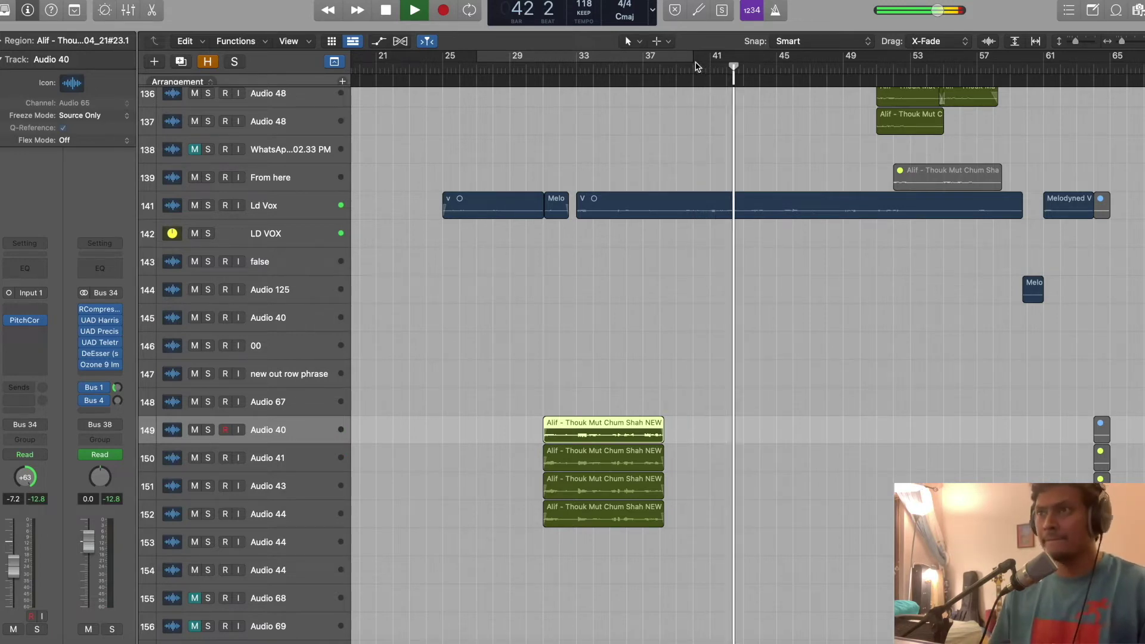
scroll(754, 116, up, 2)
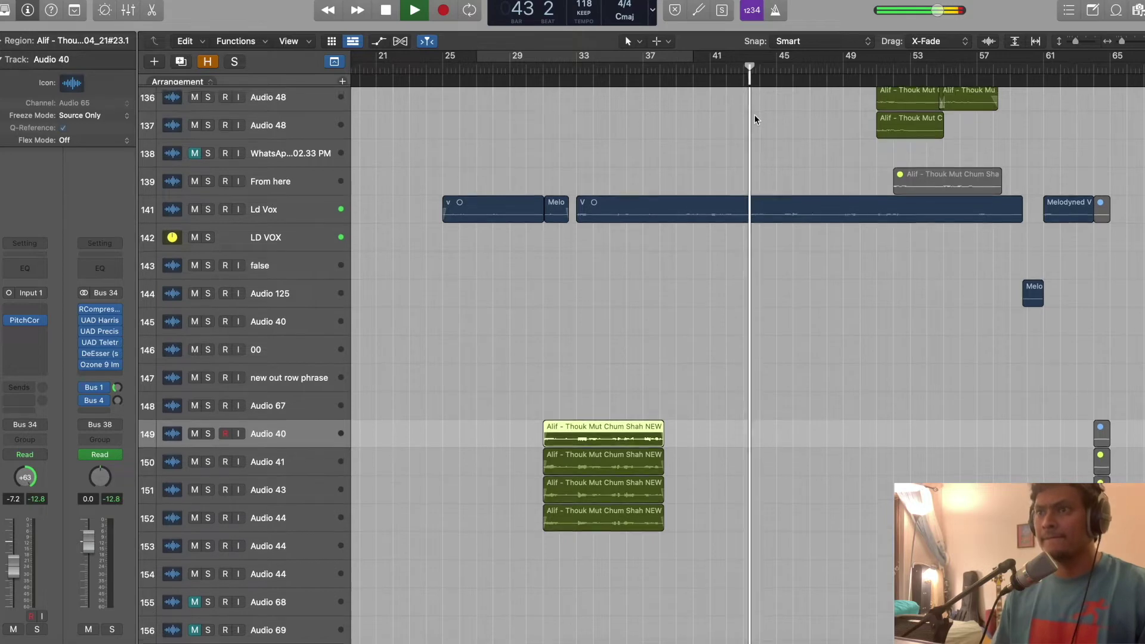
scroll(754, 116, up, 1)
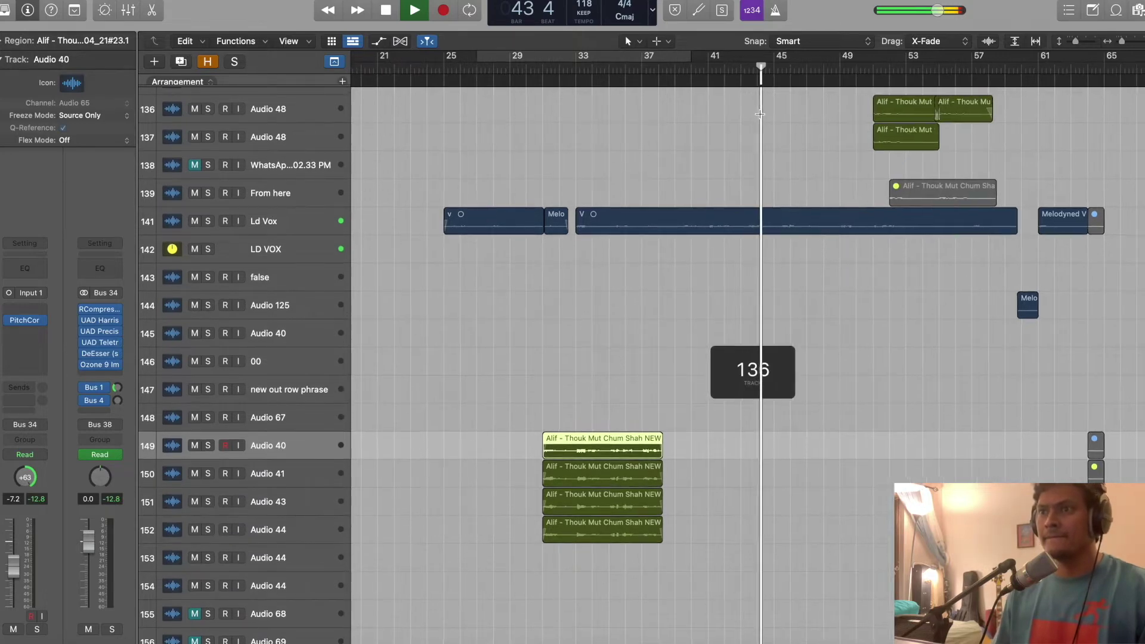
scroll(758, 114, down, 1)
scroll(760, 114, down, 5)
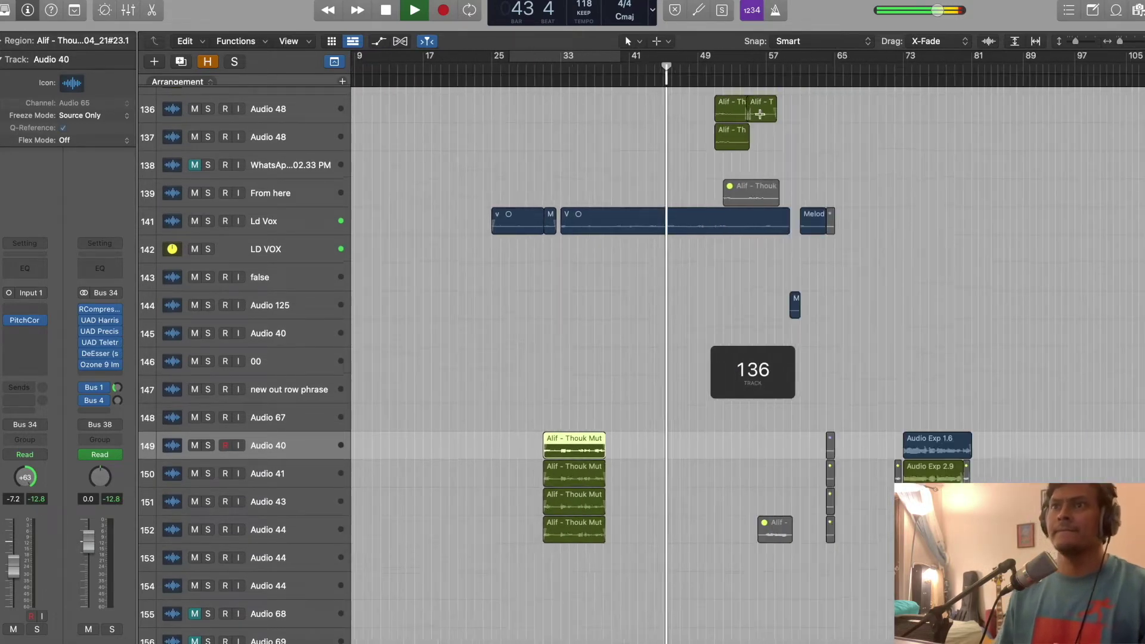
scroll(746, 130, down, 3)
scroll(692, 147, down, 4)
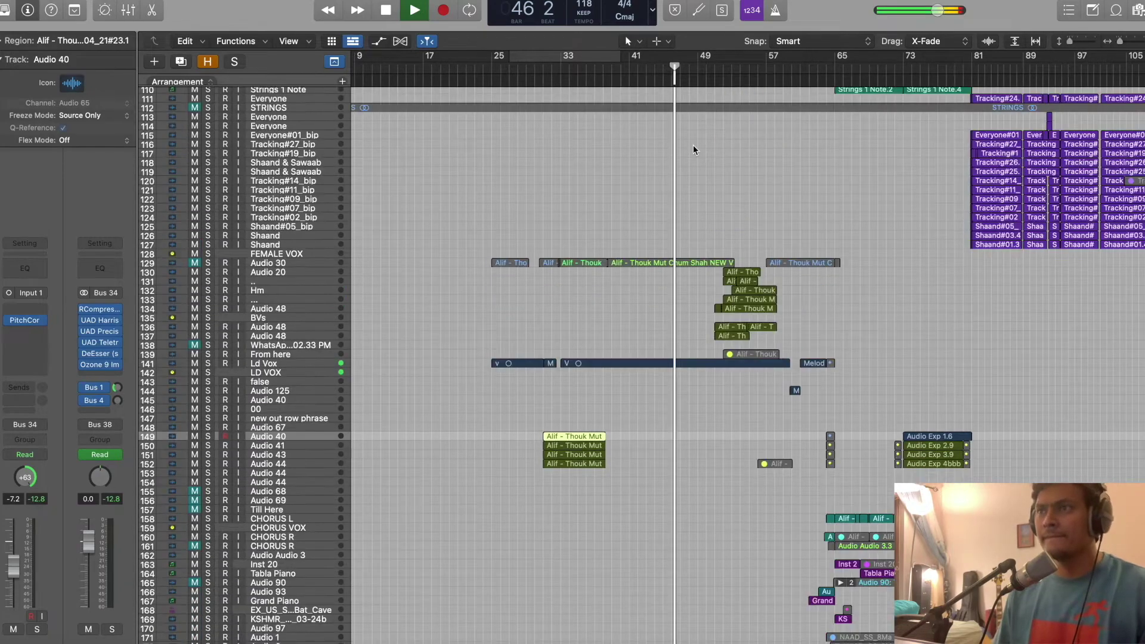
scroll(692, 147, up, 10)
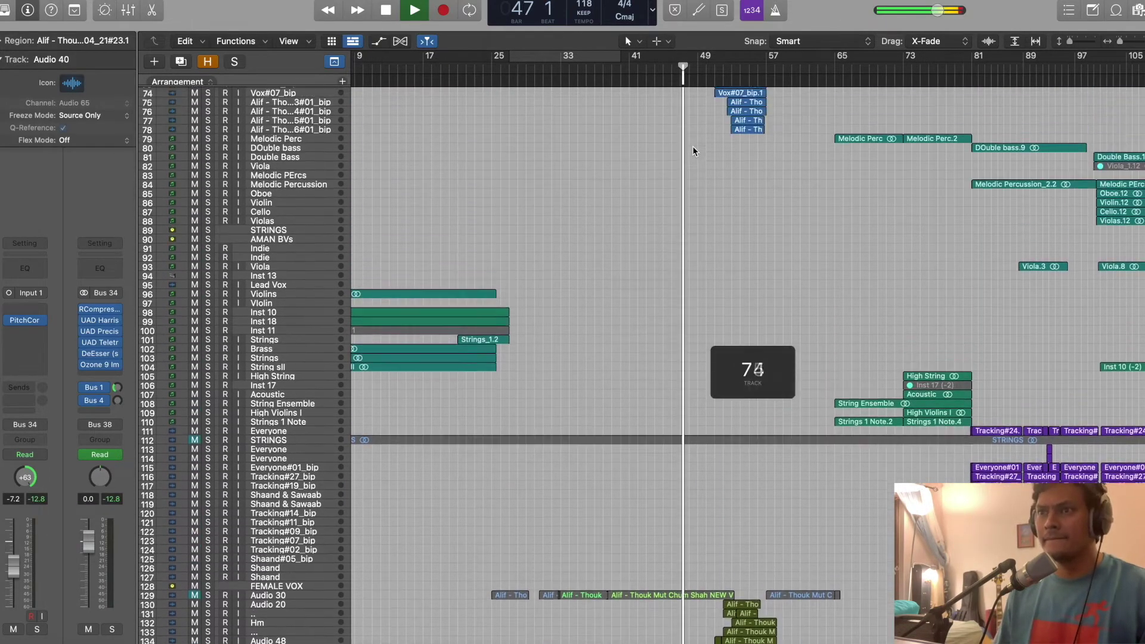
scroll(692, 150, up, 5)
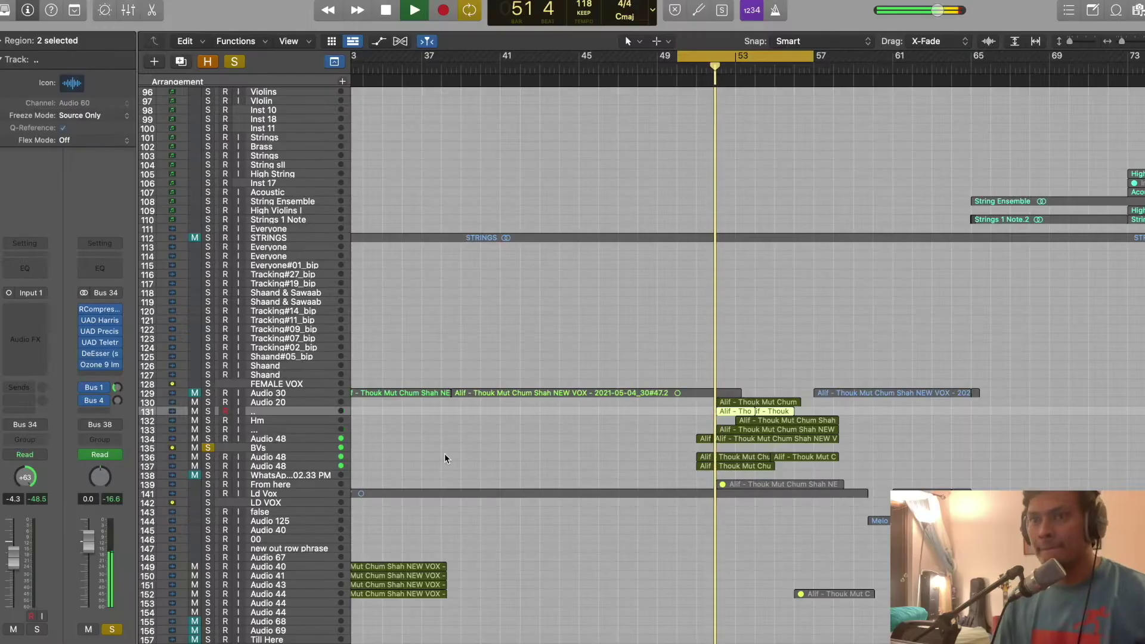
Listen to the soloed BVs, then solo the output buses of the Alif - Thouk 4#01_bip and Vox#06_bip vocal tracks
scroll(444, 458, down, 4)
scroll(445, 458, down, 8)
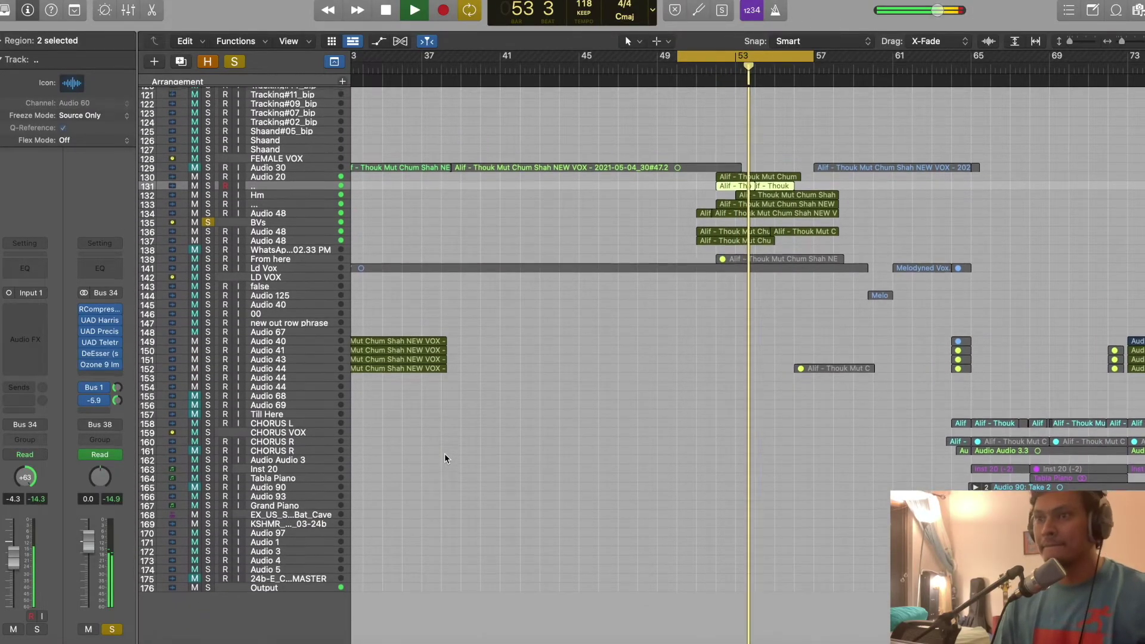
scroll(448, 458, up, 20)
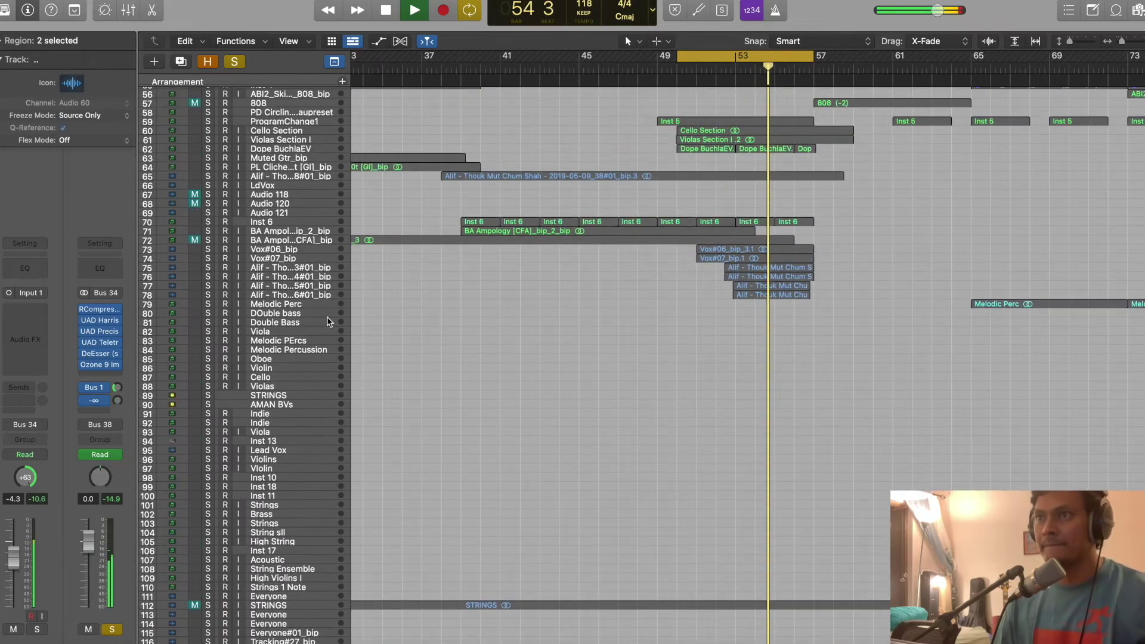
click(281, 276)
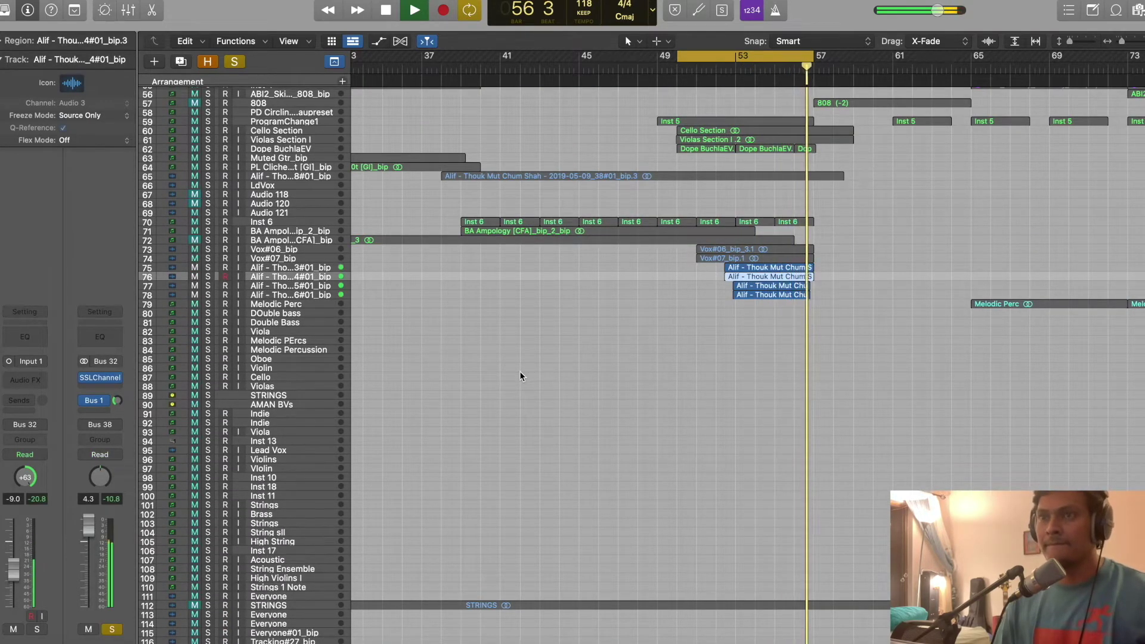
click(320, 250)
click(112, 629)
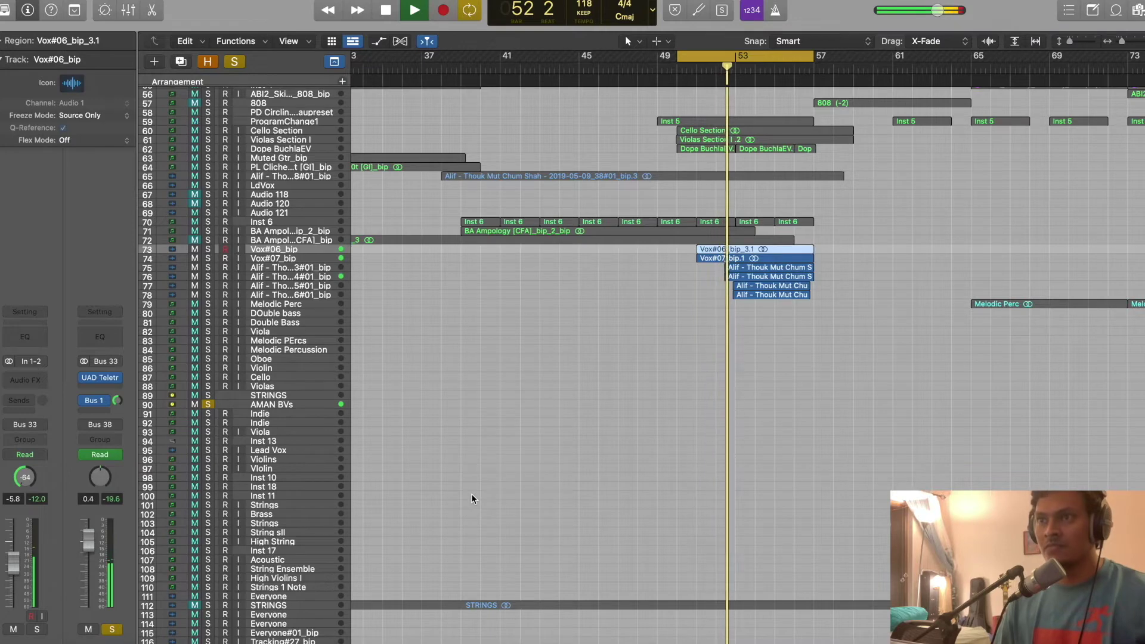
Add the STRINGS bus of the Dope BuchlaEV track to the solo, listen to it and stop playback
scroll(471, 499, up, 5)
scroll(471, 499, up, 3)
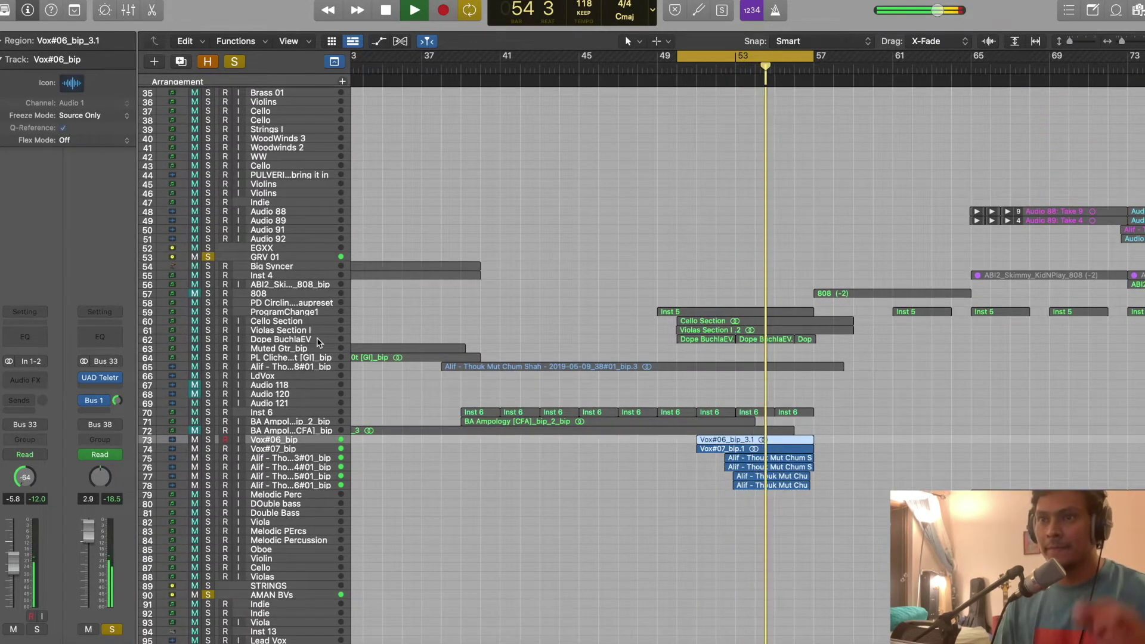
click(277, 339)
click(112, 630)
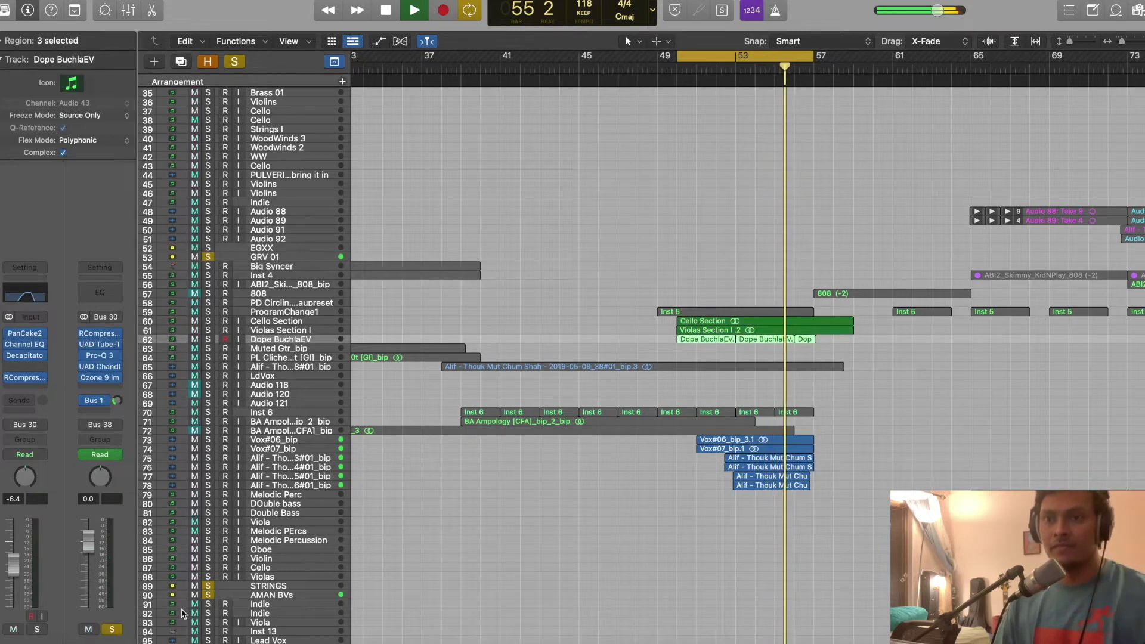
scroll(467, 449, up, 2)
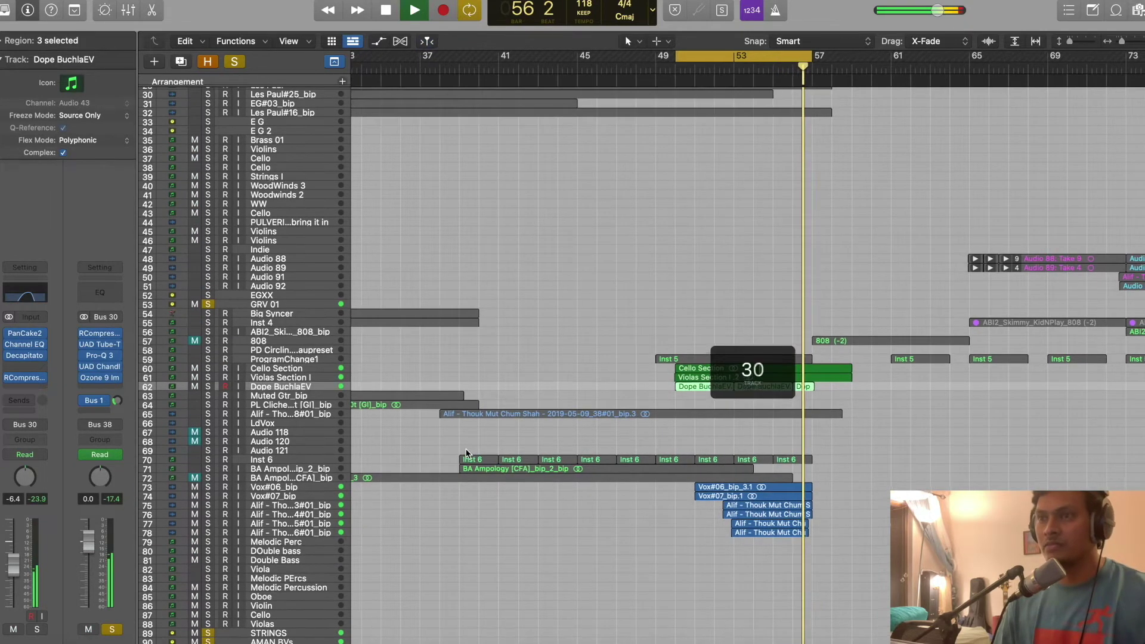
scroll(388, 432, up, 3)
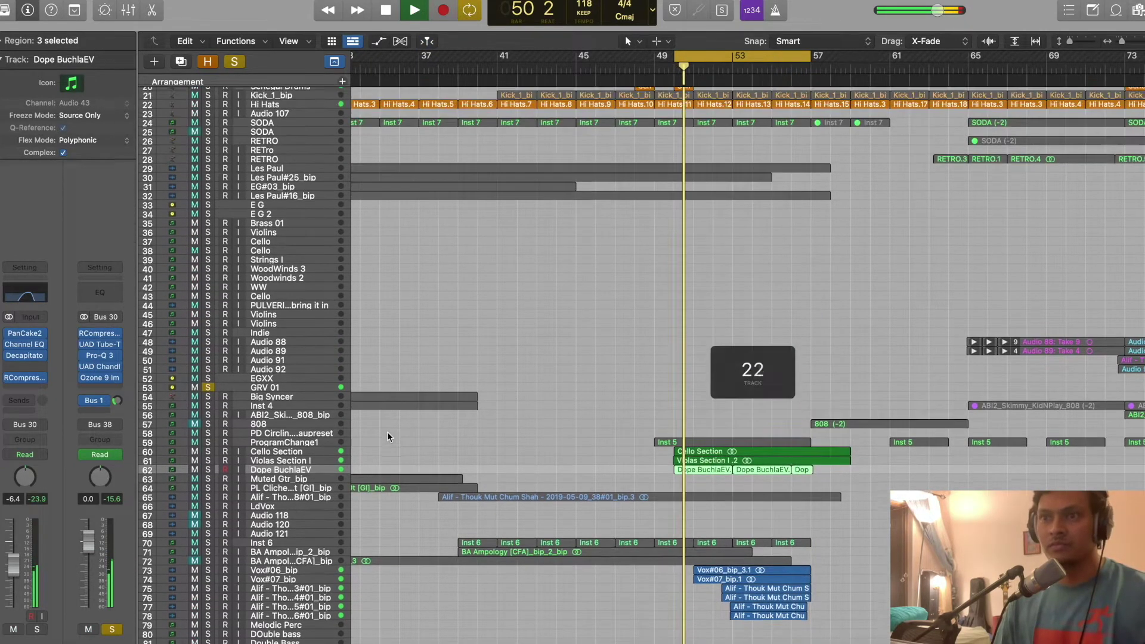
scroll(388, 431, down, 1)
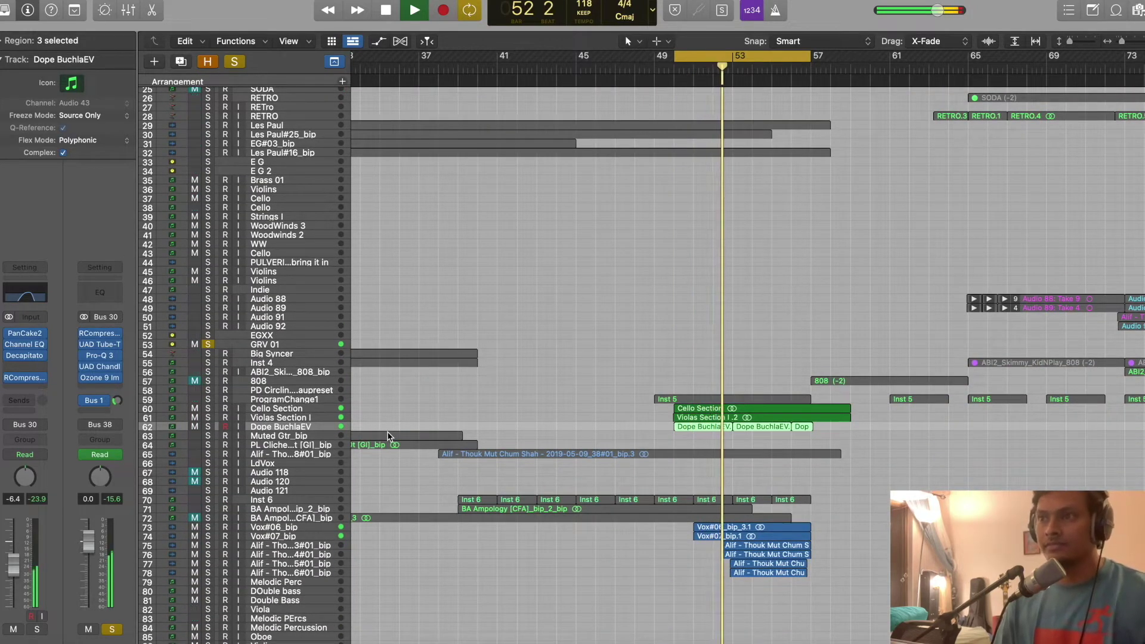
key(space)
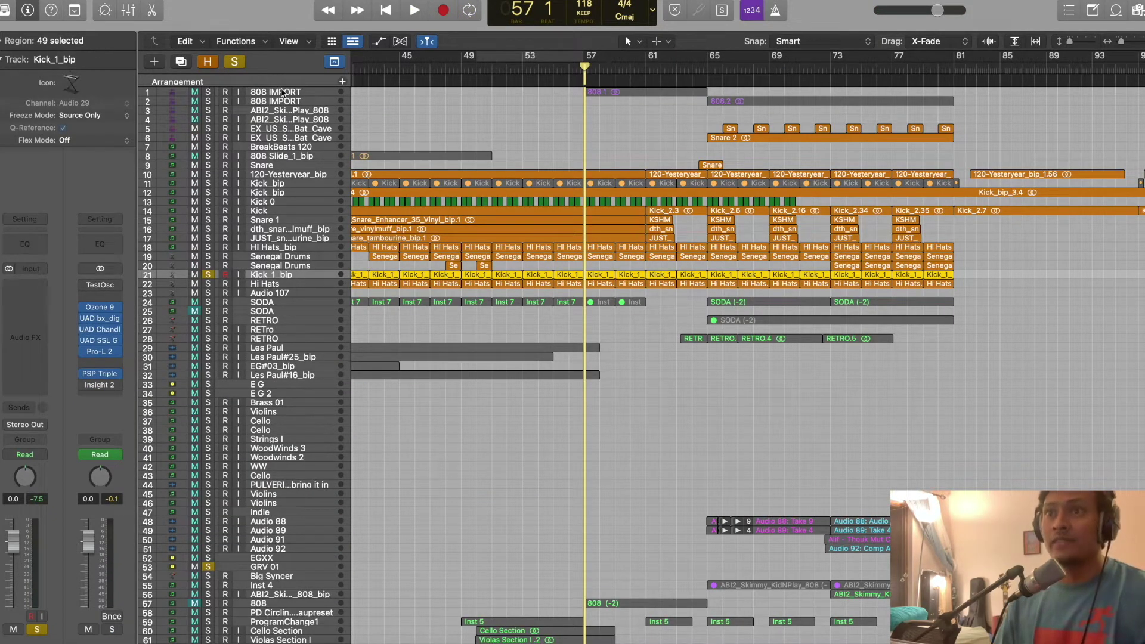
Play the soloed 808 IMPORT track from bar 57 and stop playback
scroll(432, 202, down, 20)
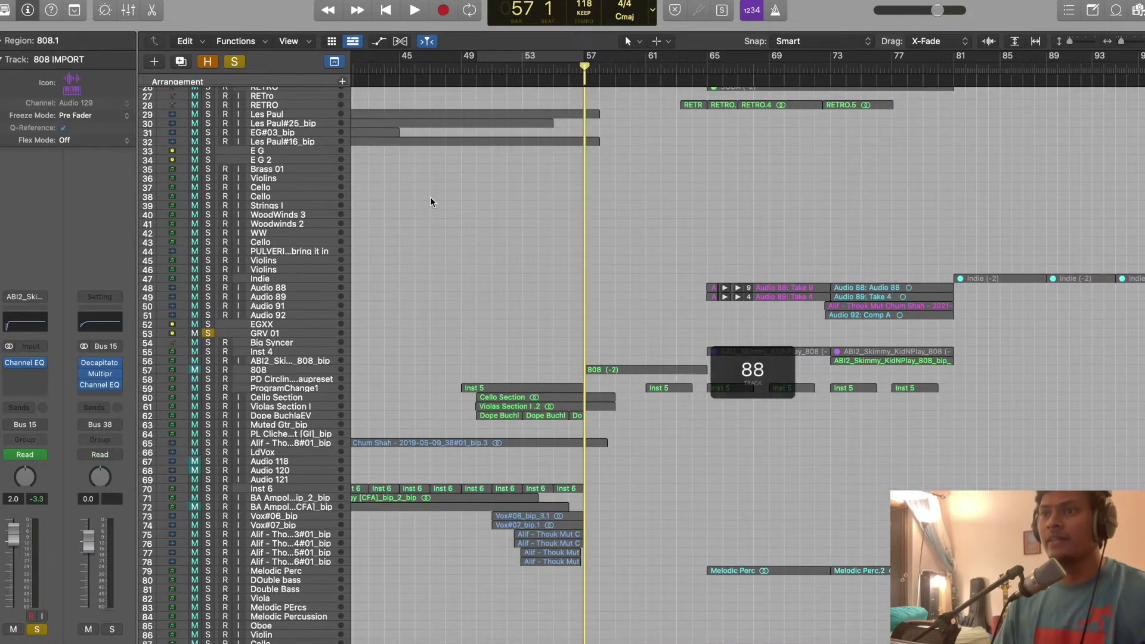
scroll(366, 399, down, 5)
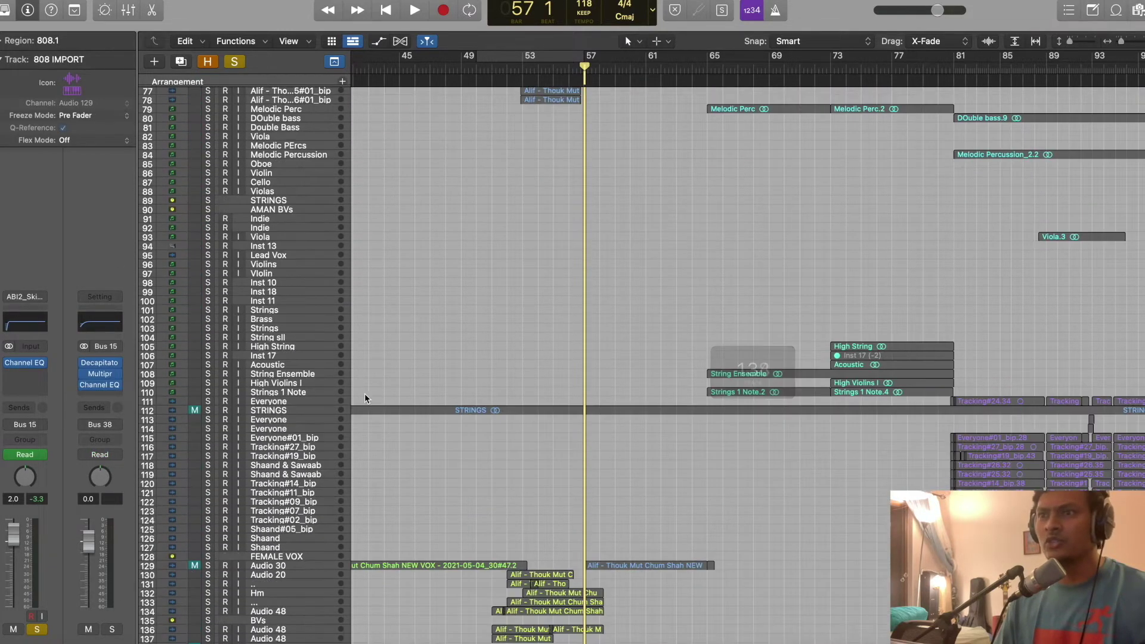
key(space)
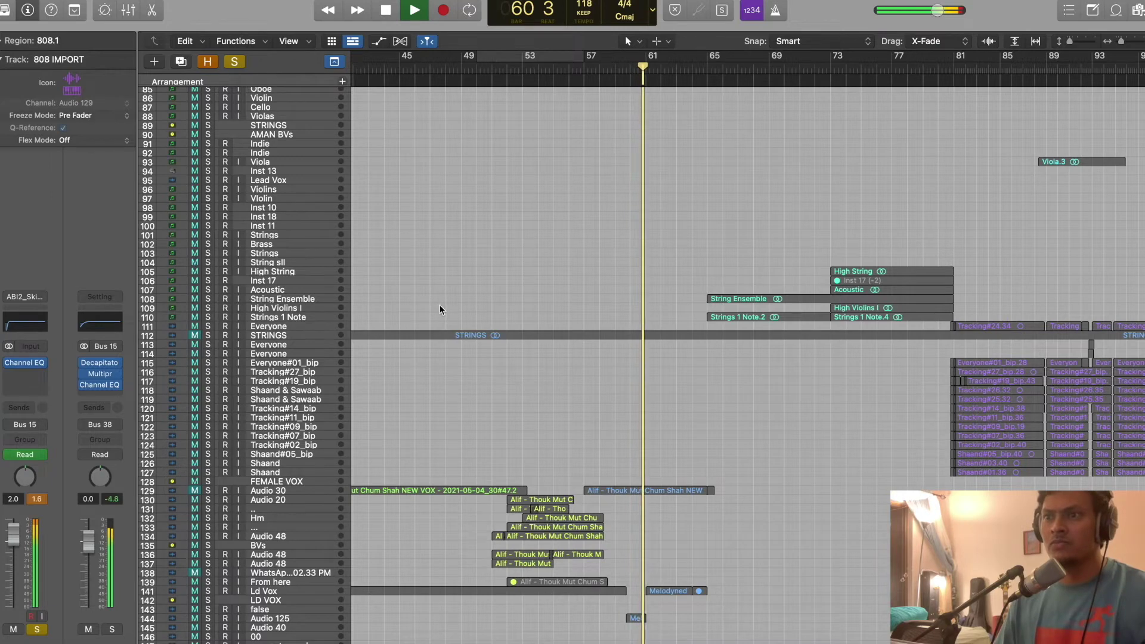
scroll(445, 303, up, 3)
key(space)
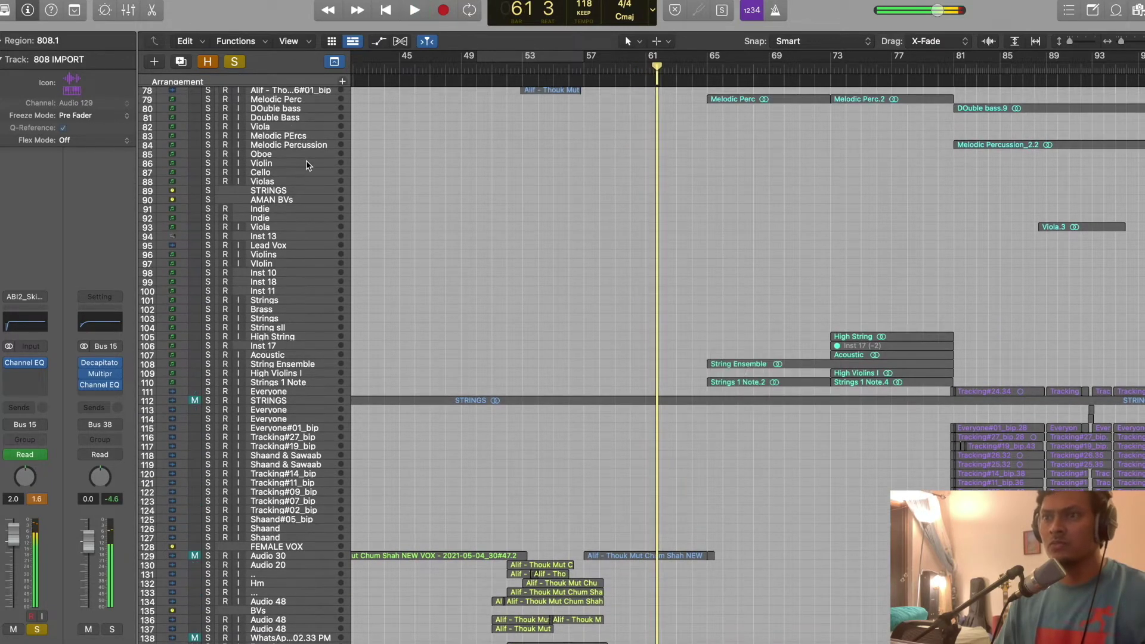
Return the playhead to bar 57, clear all solos and play the full mix
key(comma)
key(comma)
key(comma)
key(comma)
key(comma)
click(234, 62)
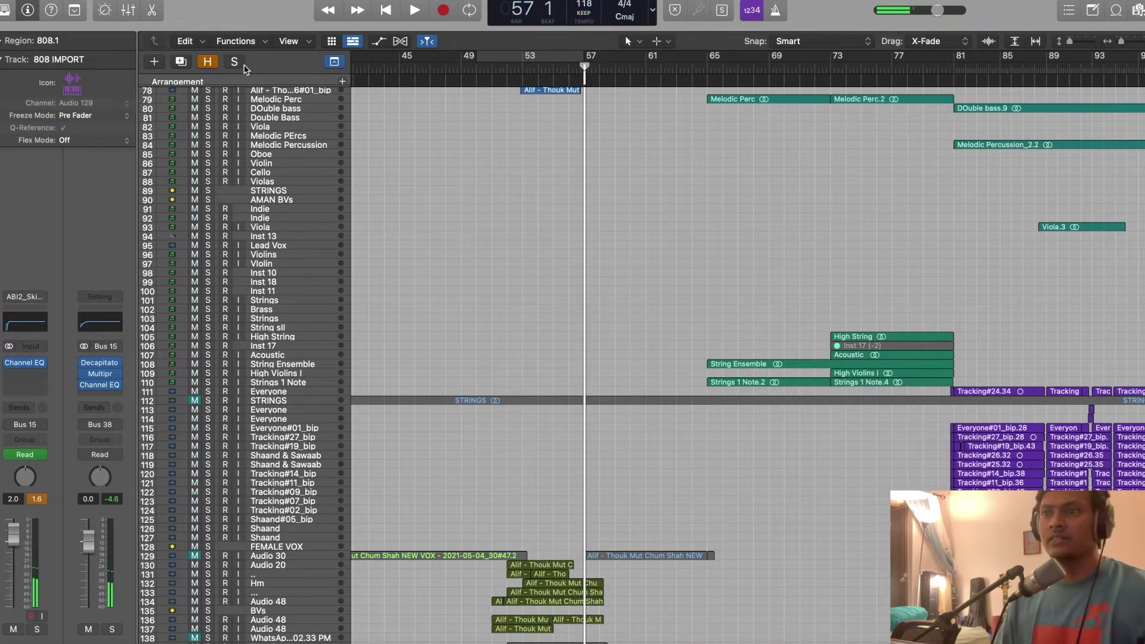
key(space)
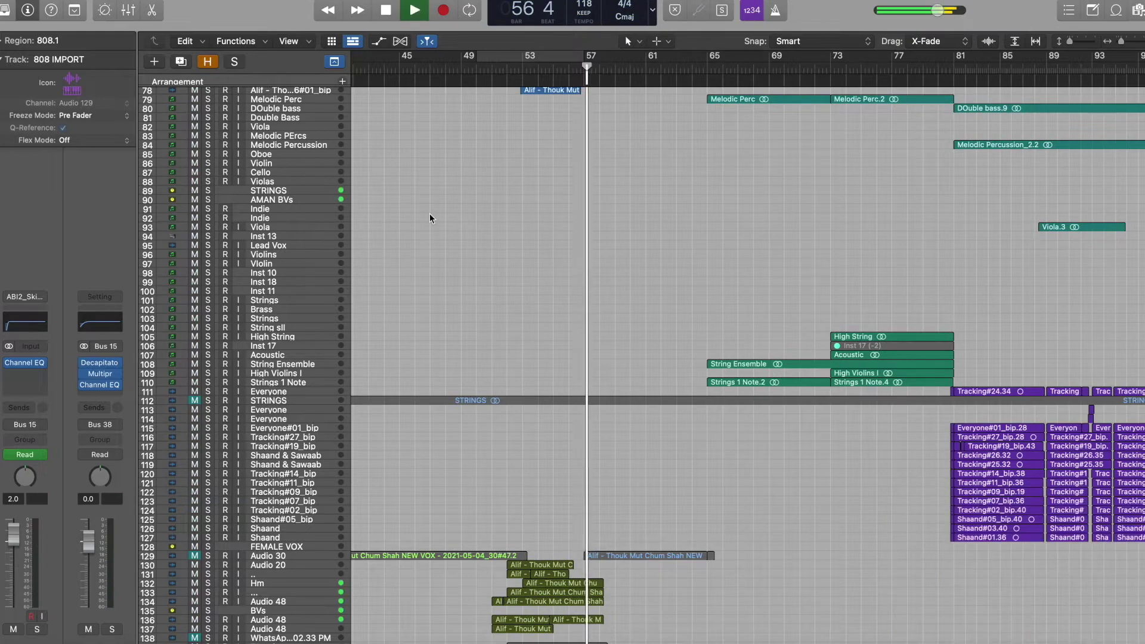
scroll(429, 216, up, 2)
scroll(429, 215, up, 10)
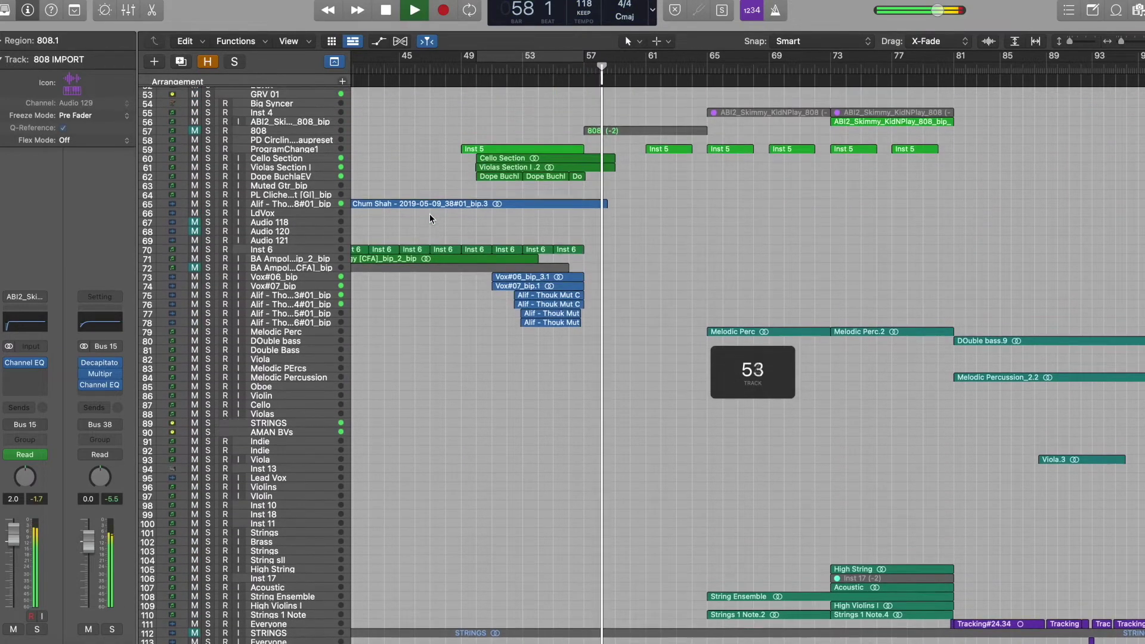
Solo the Bus 11 output of the first EX_US_Snare_Bat_Cave track and play from bar 65
scroll(429, 214, up, 10)
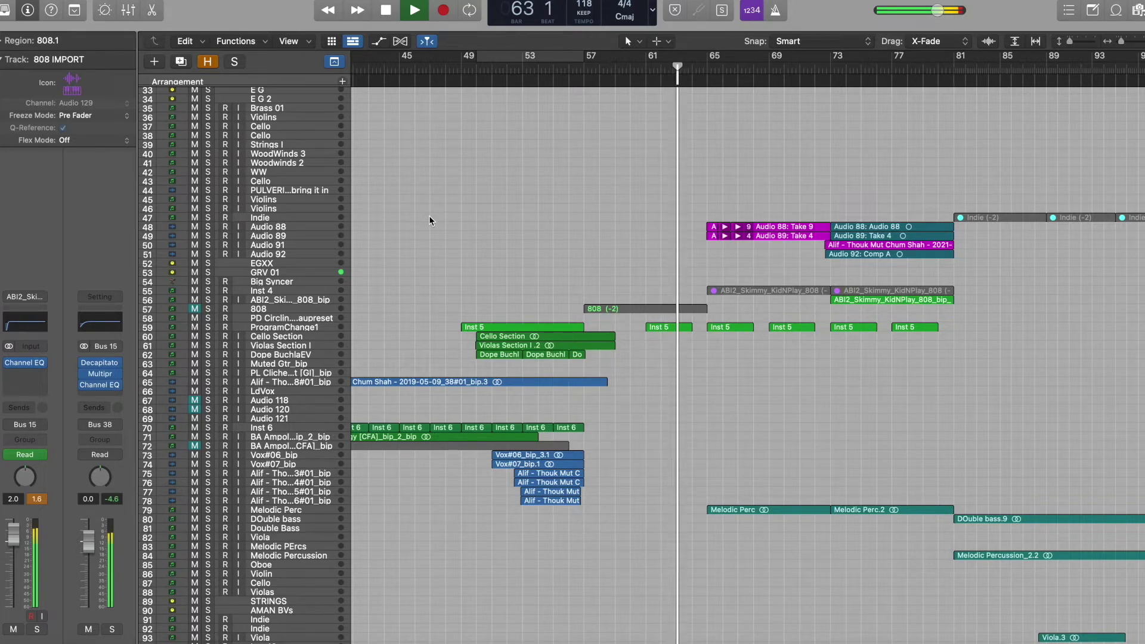
scroll(429, 216, right, 3)
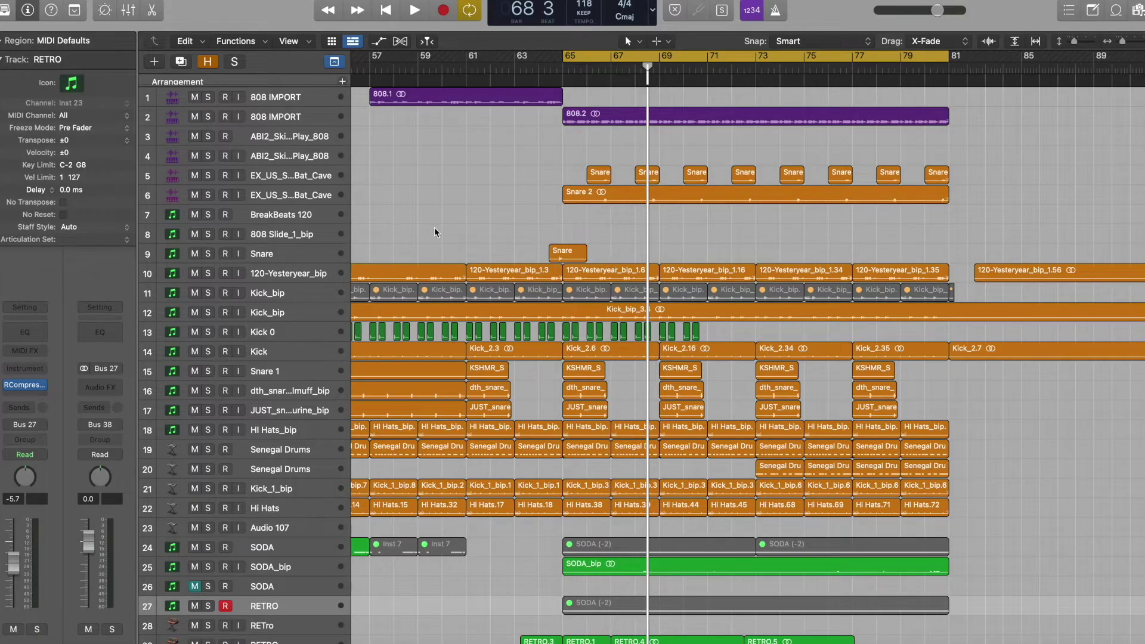
click(320, 180)
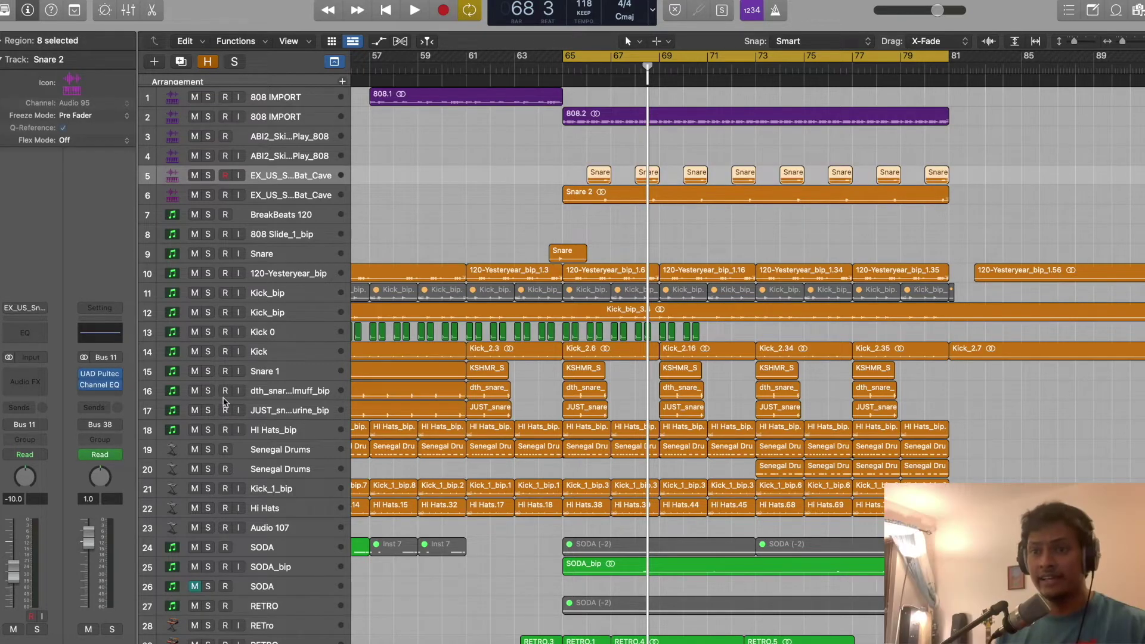
click(111, 630)
key(space)
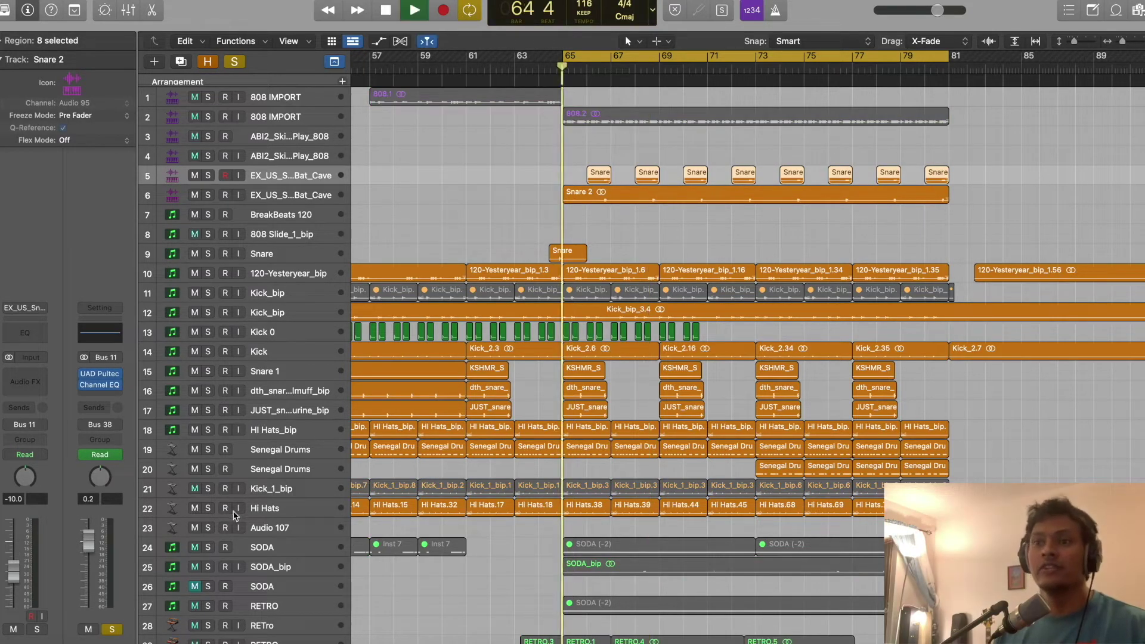
Add the Kick_1_bip track to the solo and listen to the drums with the track rows enlarged
click(207, 489)
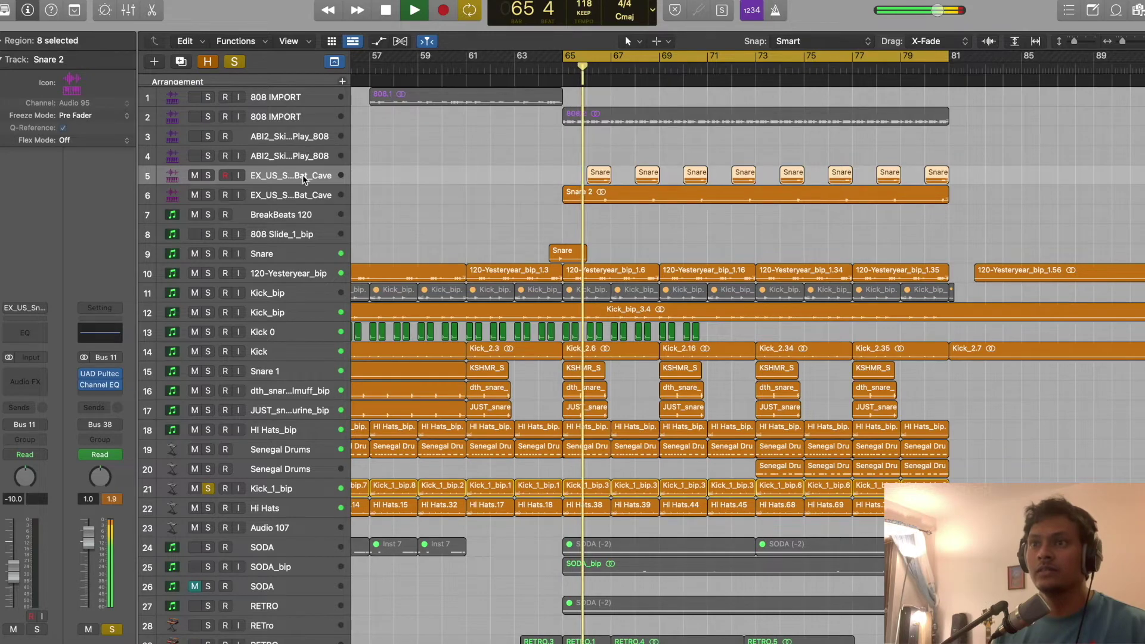
key(super+Down)
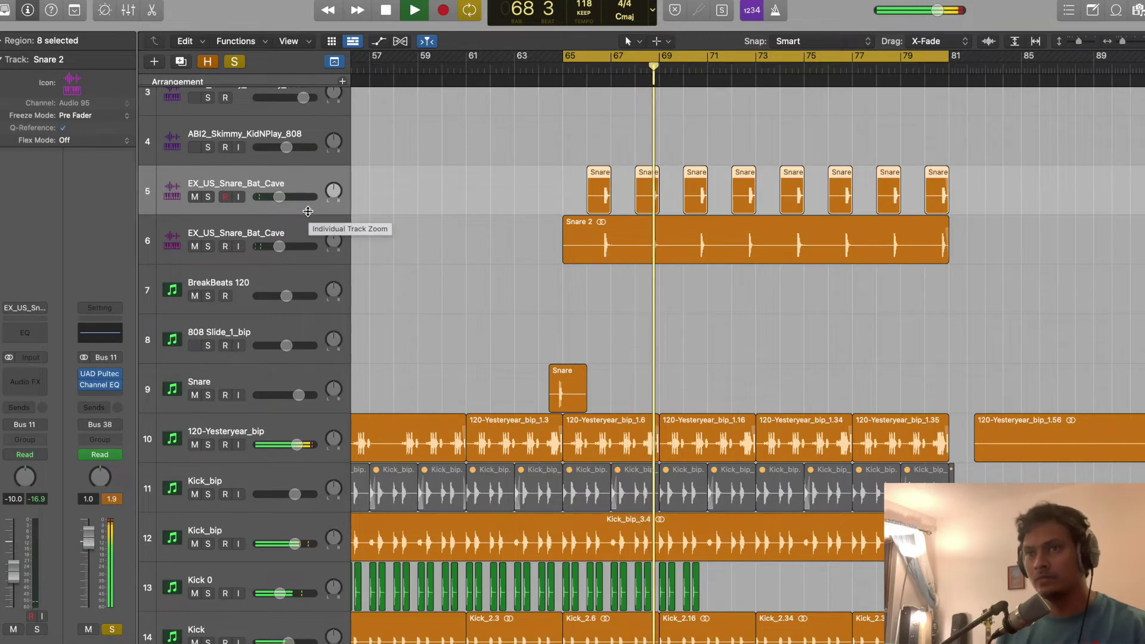
drag(279, 246, 307, 247)
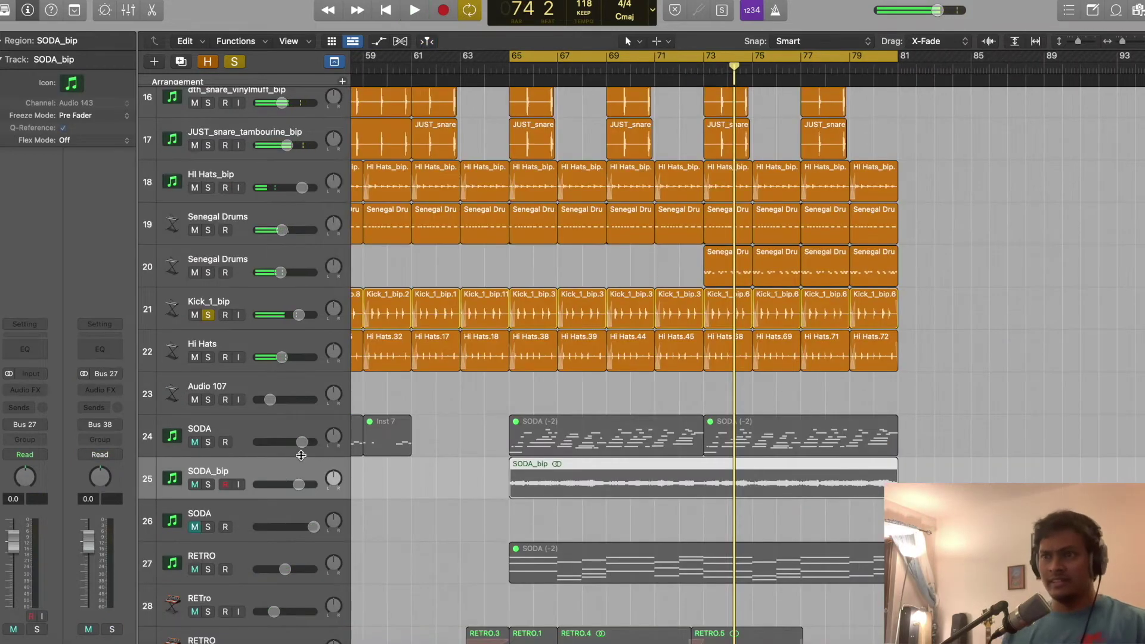
Add the SODA_bip track to the solo, play it from bar 65 and stop playback
key(s)
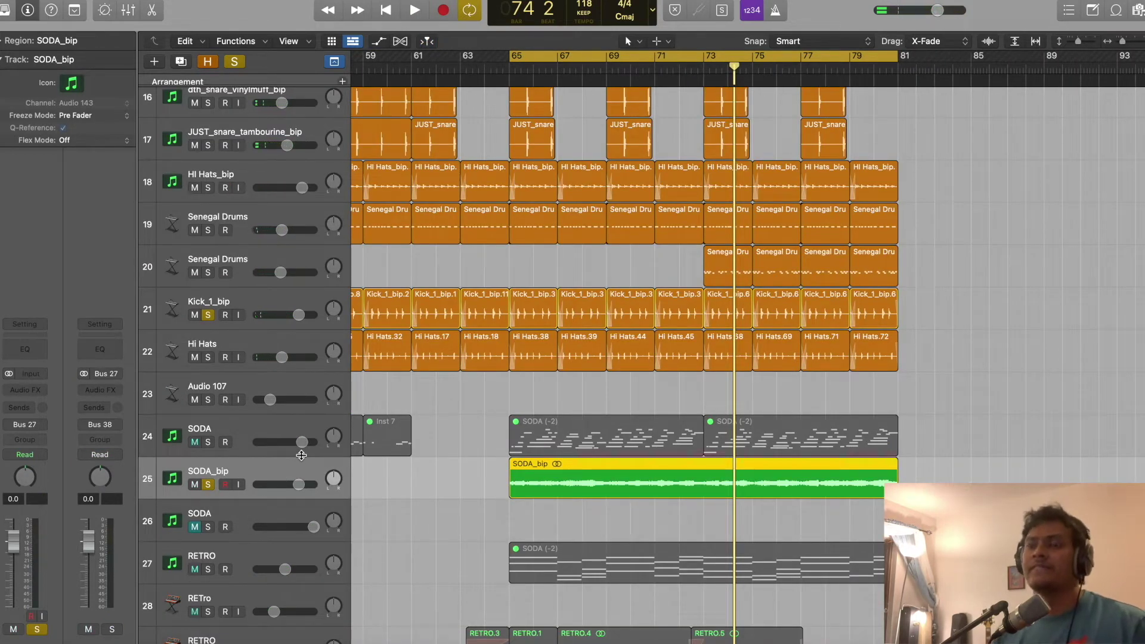
key(space)
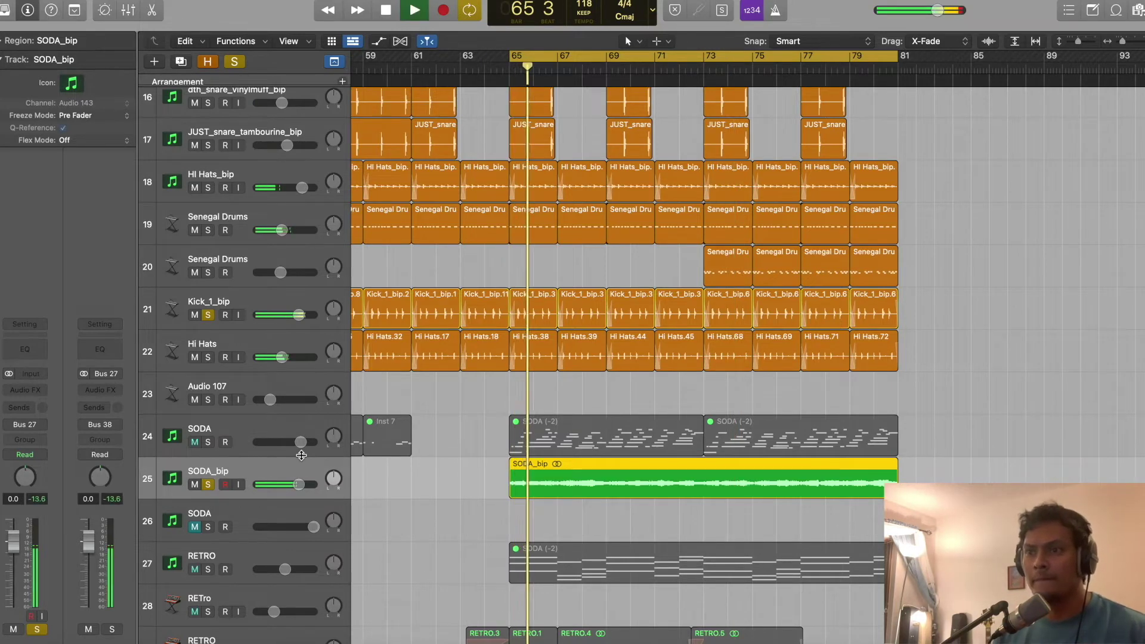
scroll(301, 456, down, 6)
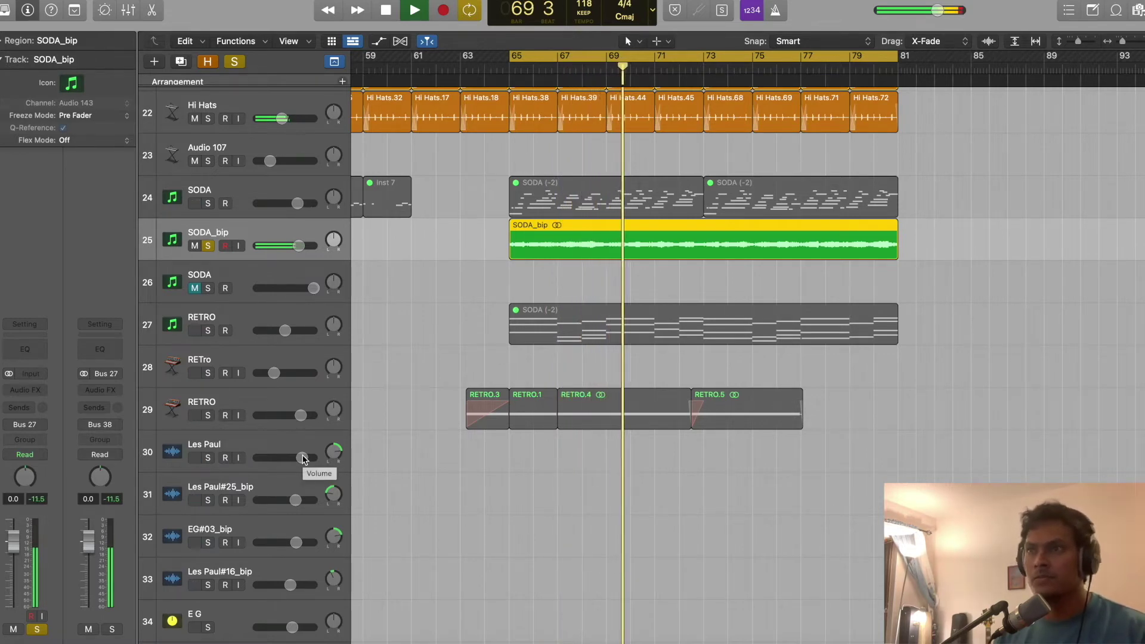
scroll(302, 455, right, 2)
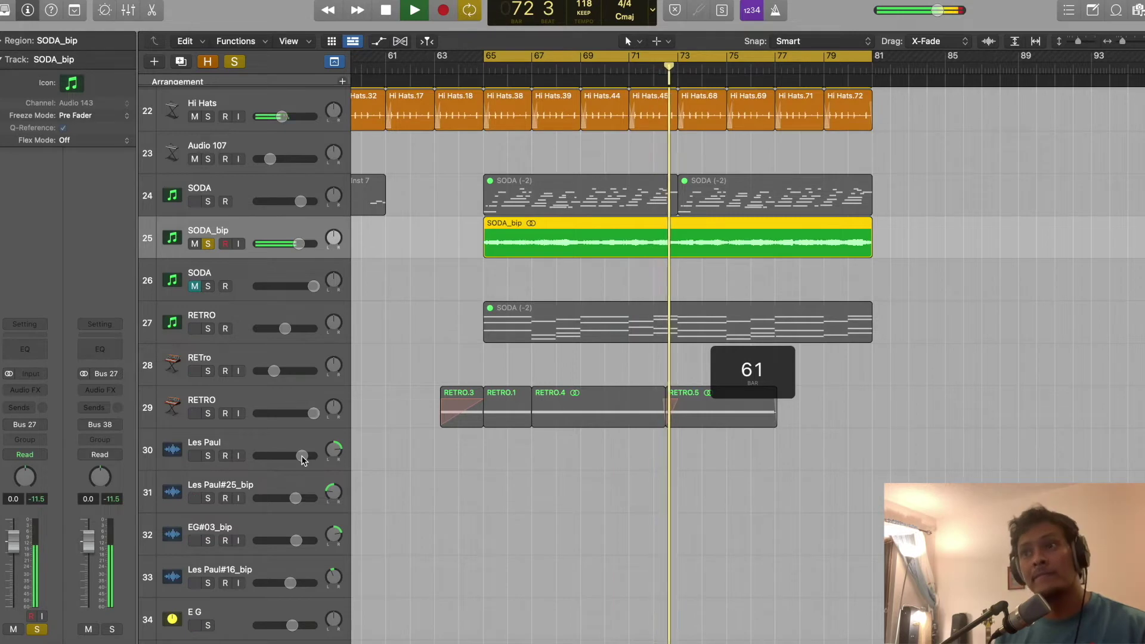
scroll(321, 471, down, 3)
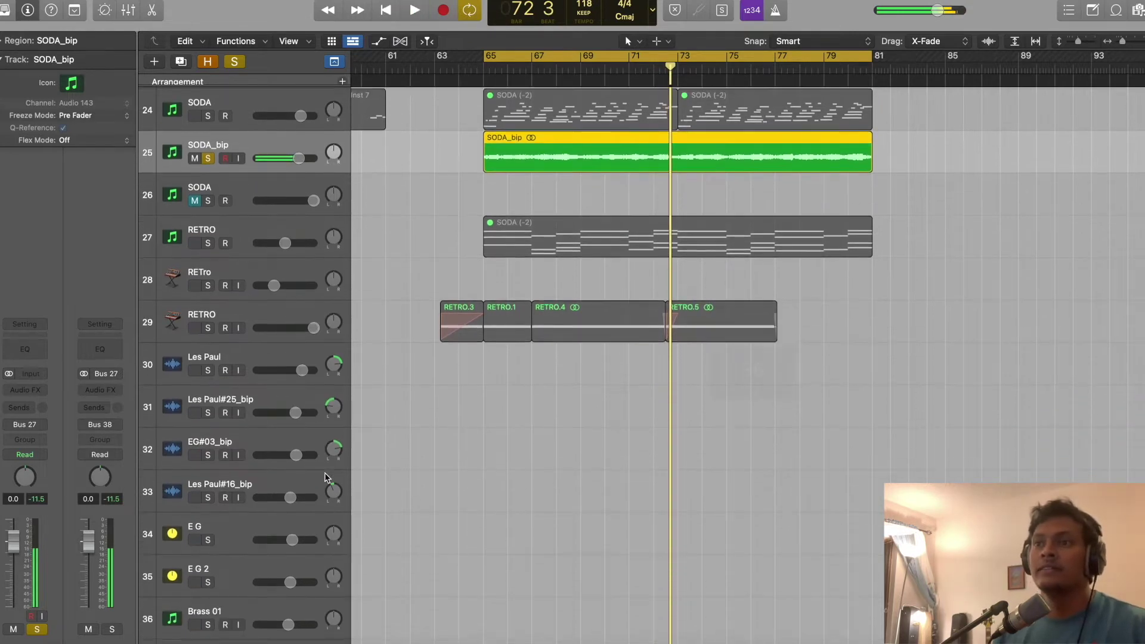
Add the RETRO audio track with the RETRO.3 to RETRO.5 regions to the solo and listen from bar 65
click(259, 319)
double_click(437, 76)
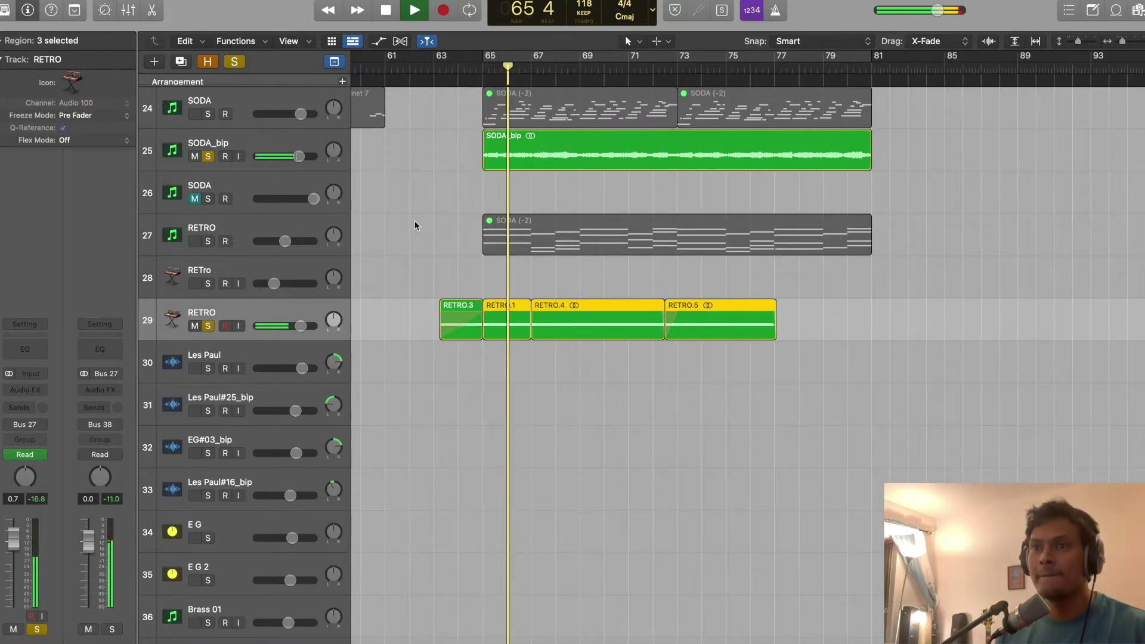
scroll(415, 225, down, 4)
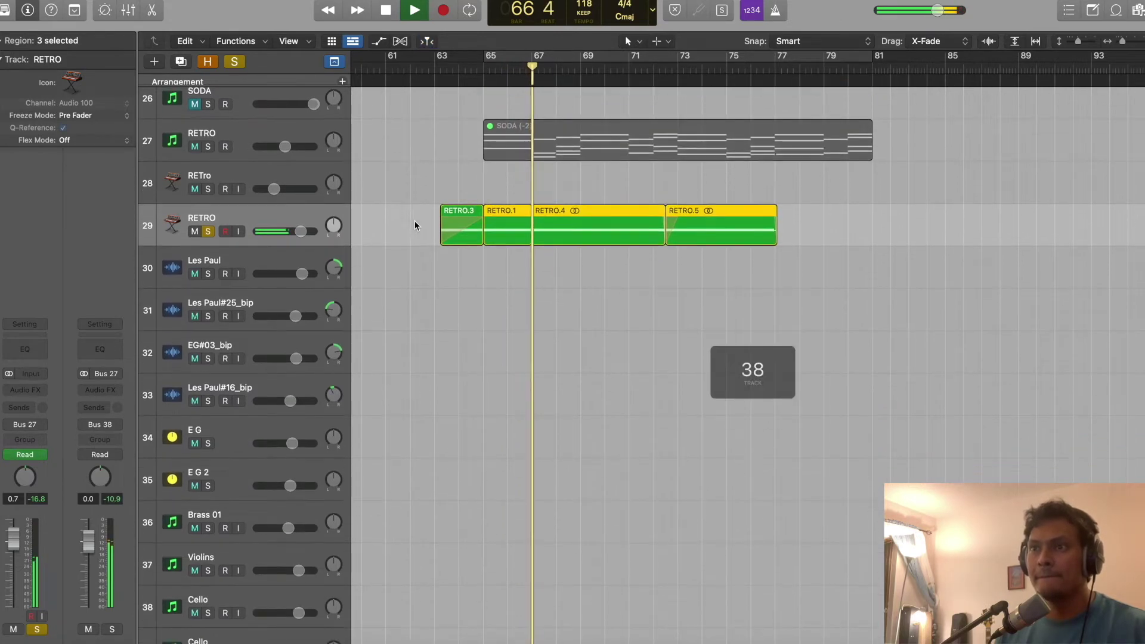
scroll(415, 223, down, 6)
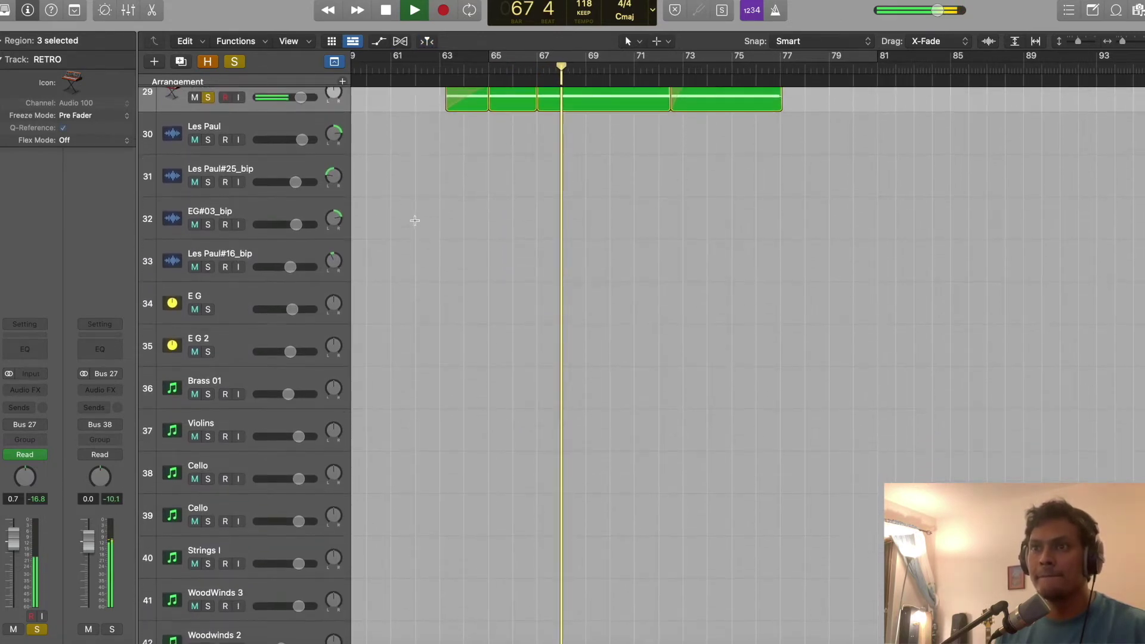
scroll(415, 220, down, 10)
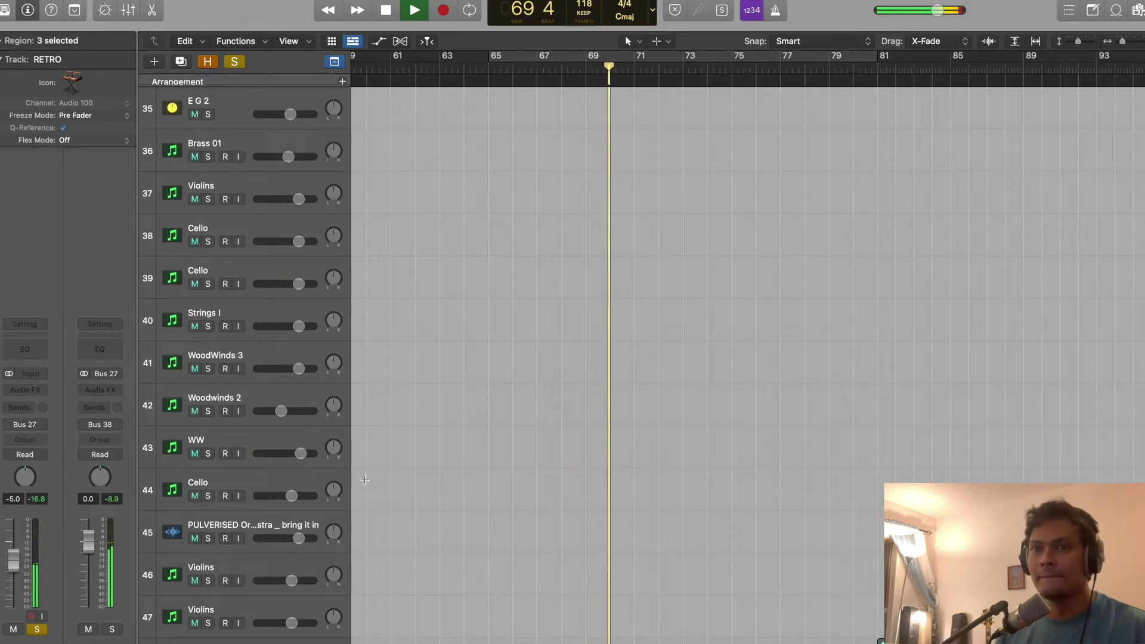
scroll(402, 480, down, 15)
Stop and return the playhead to bar 65, solo the Bus 14 output of Audio 89 and play
key(space)
key(comma)
key(comma)
key(comma)
key(comma)
key(comma)
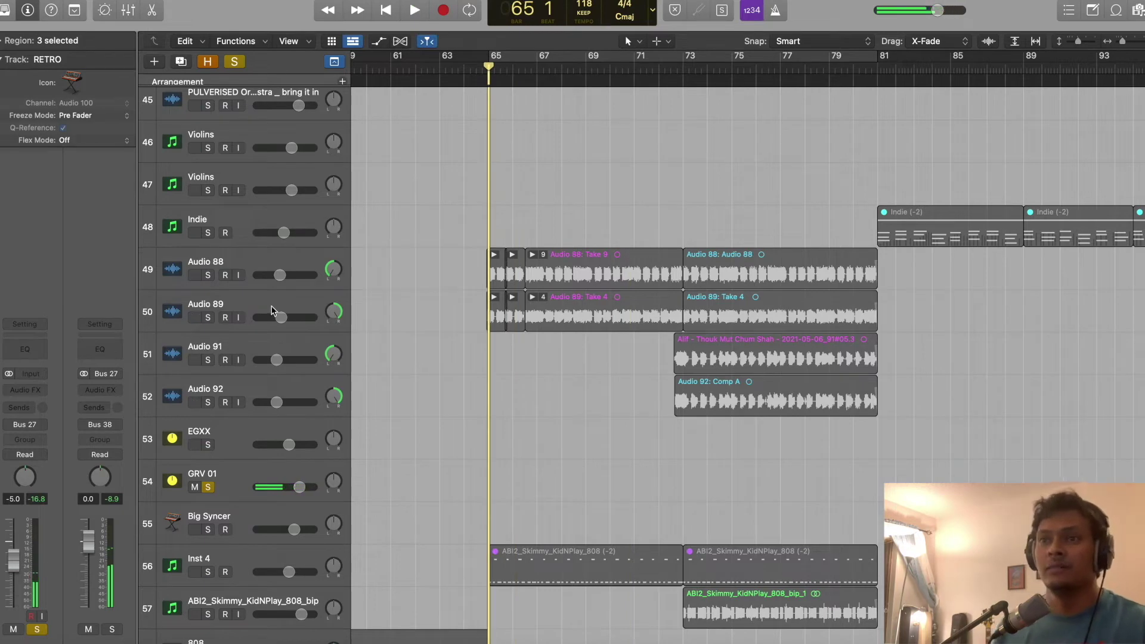
click(269, 304)
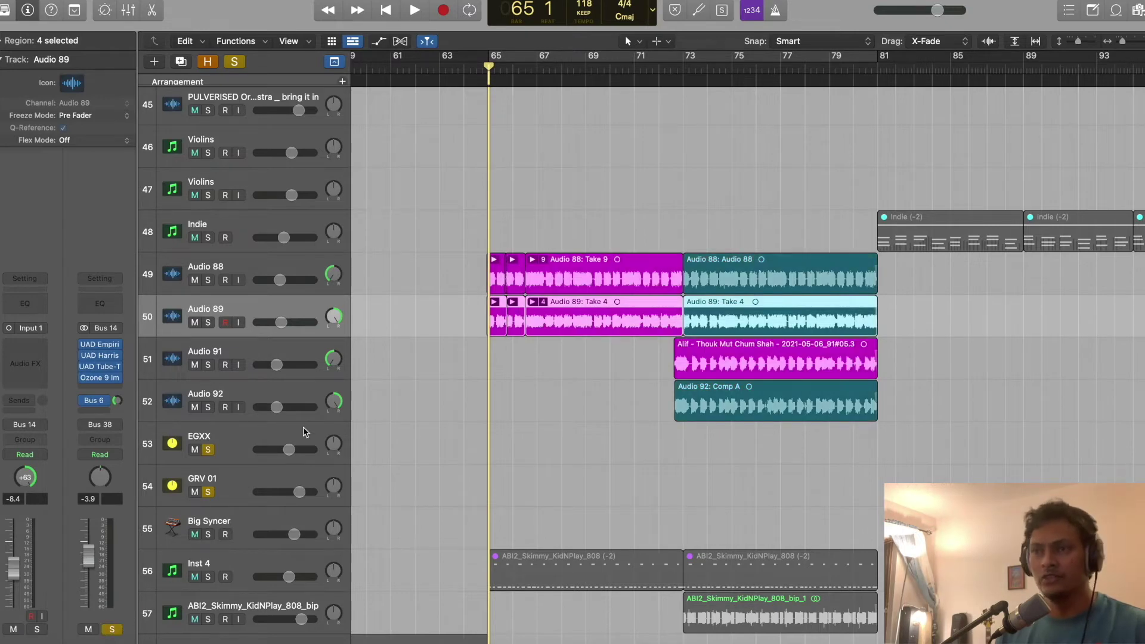
key(space)
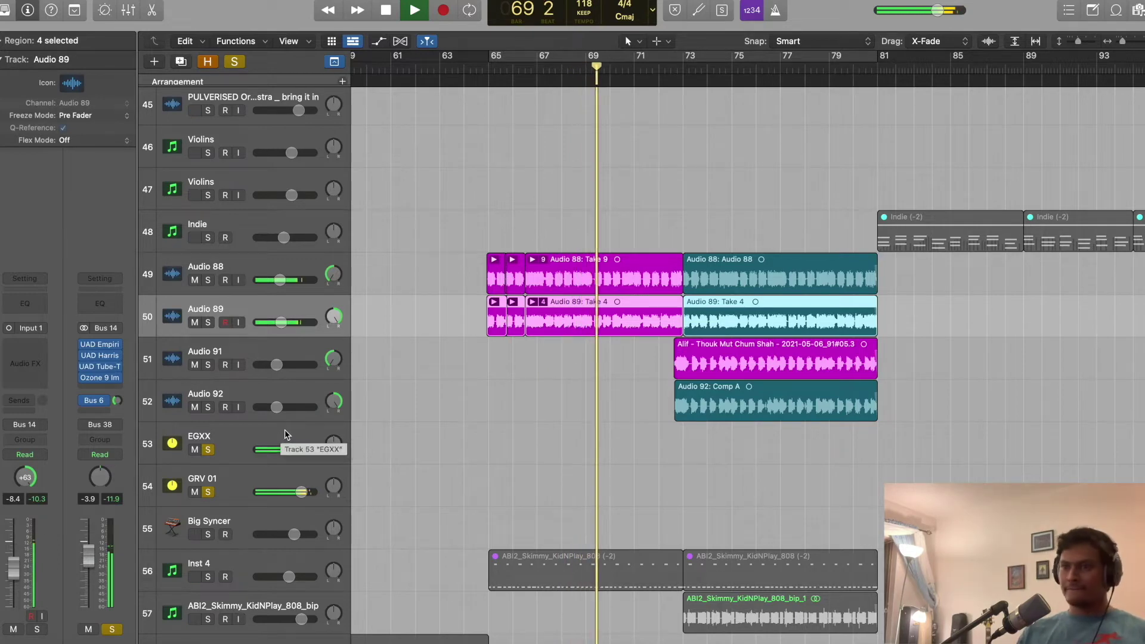
Add the ABI2_Skimmy_KidNPlay_808_bip track to the solo during playback
scroll(423, 385, down, 2)
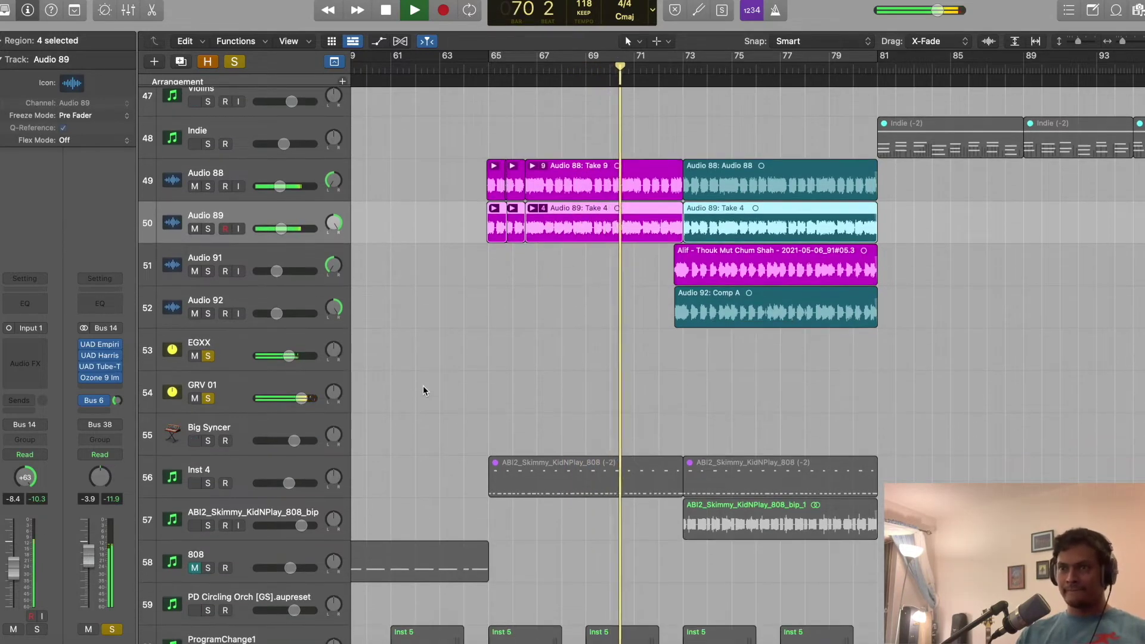
scroll(423, 385, down, 2)
scroll(423, 385, down, 2)
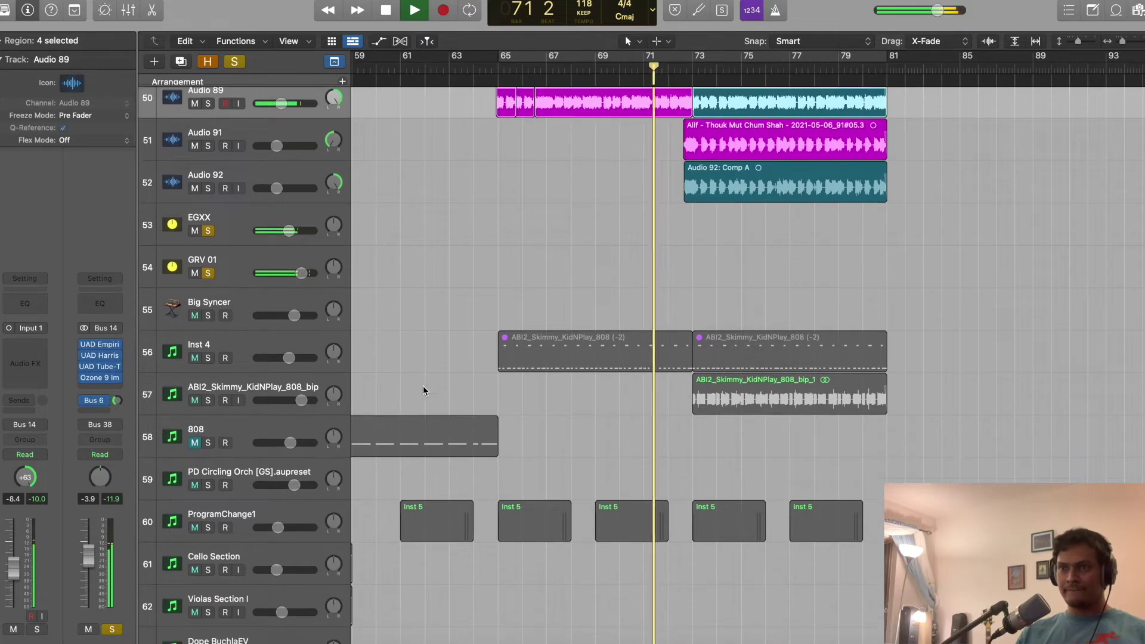
scroll(423, 391, down, 1)
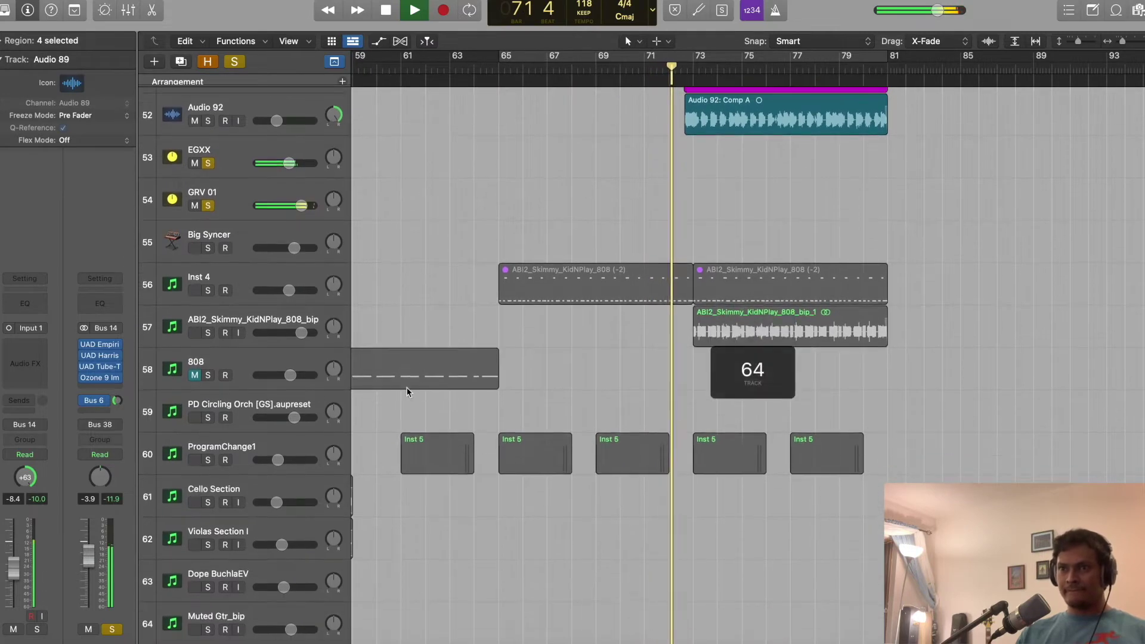
click(209, 334)
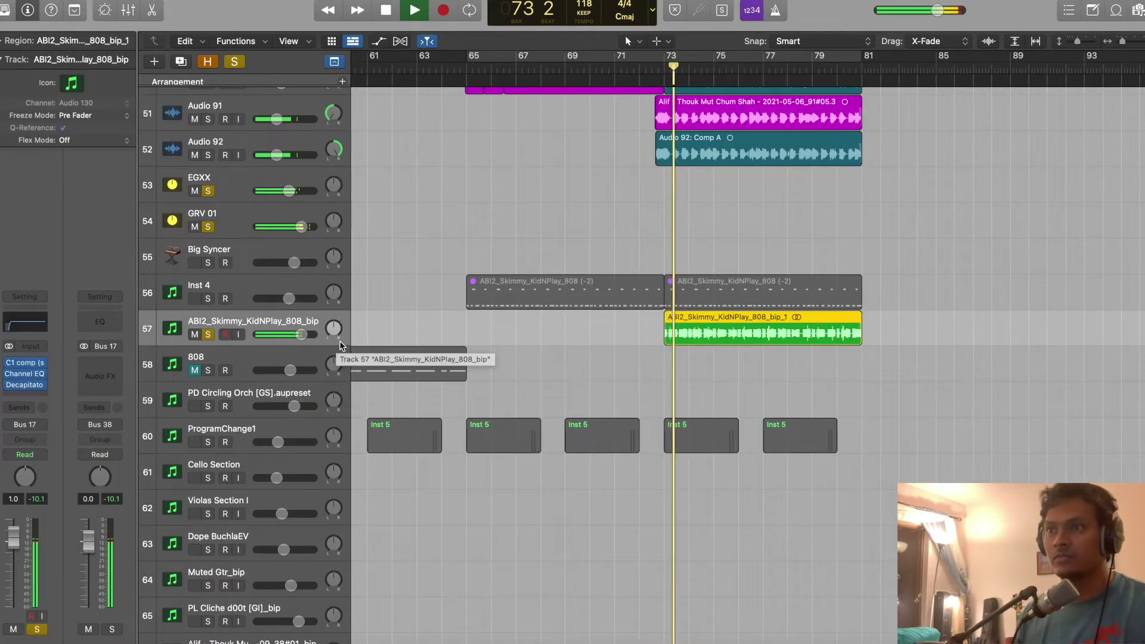
Add the Melodic Perc track to the solo while the song keeps playing
scroll(339, 341, down, 1)
scroll(340, 341, down, 2)
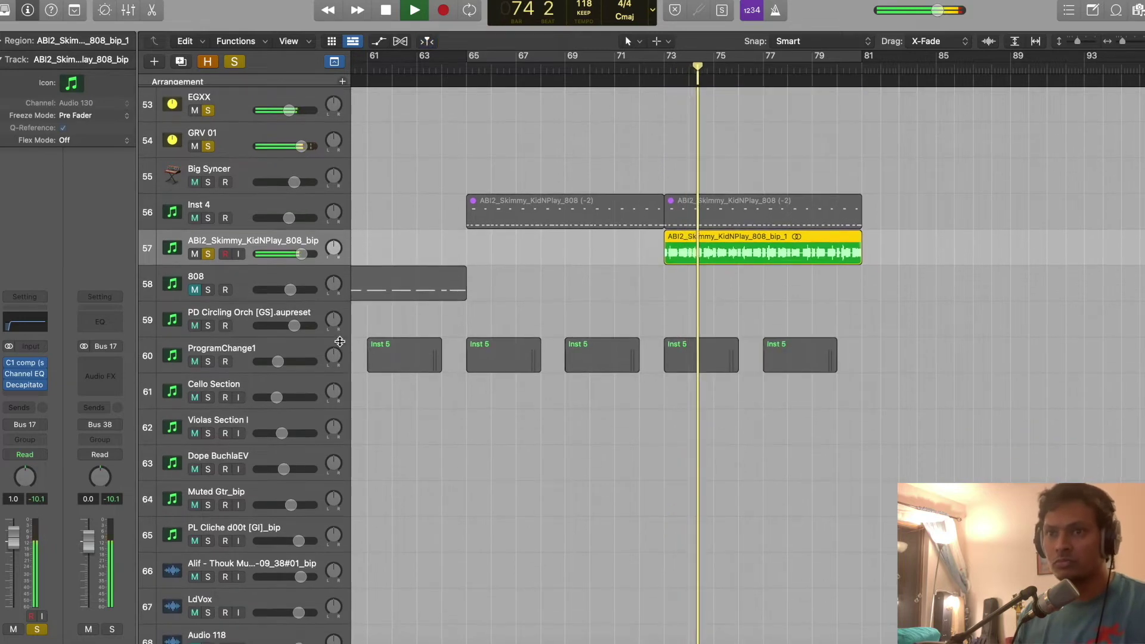
scroll(339, 341, down, 6)
scroll(338, 341, down, 7)
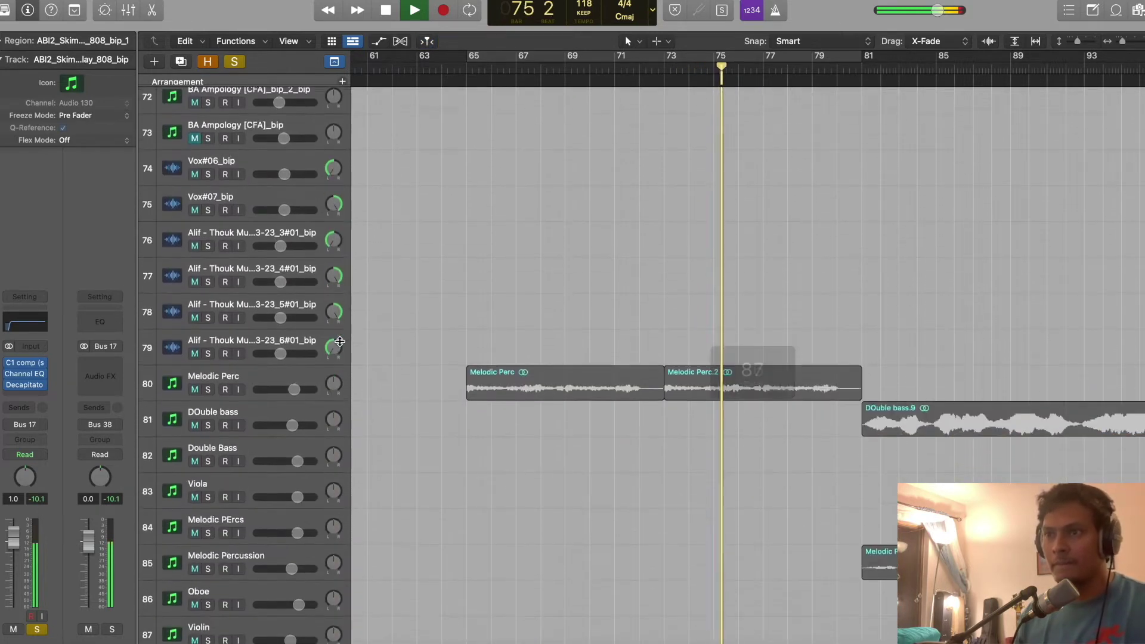
click(297, 343)
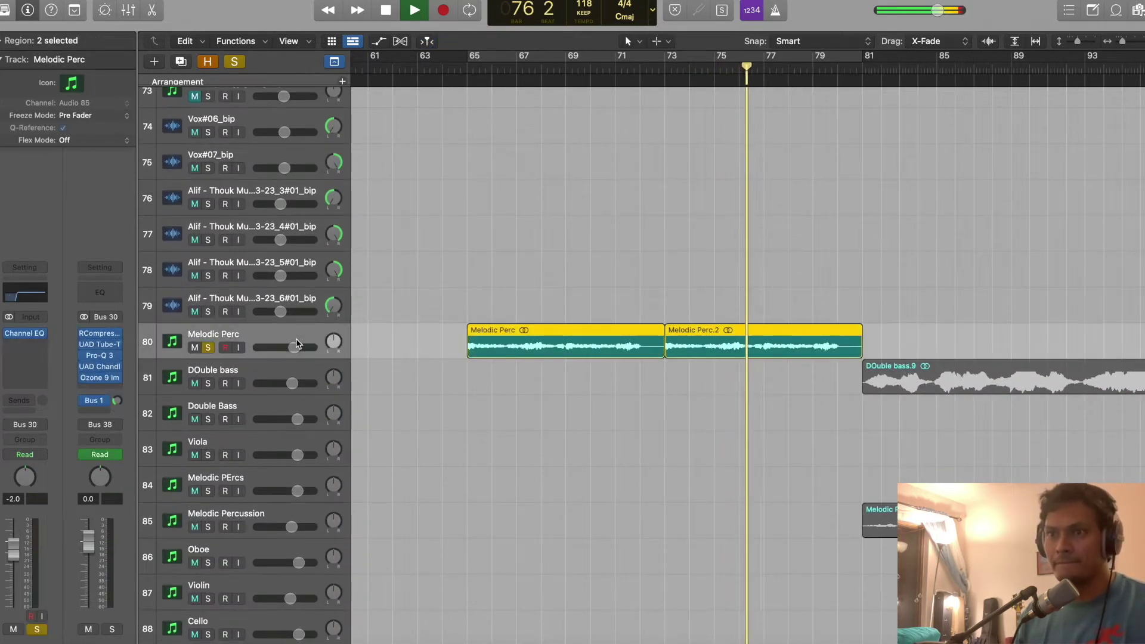
Return the playhead to bar 65, solo the Bus 30 output of the Strings 1 Note track and play
scroll(375, 350, down, 8)
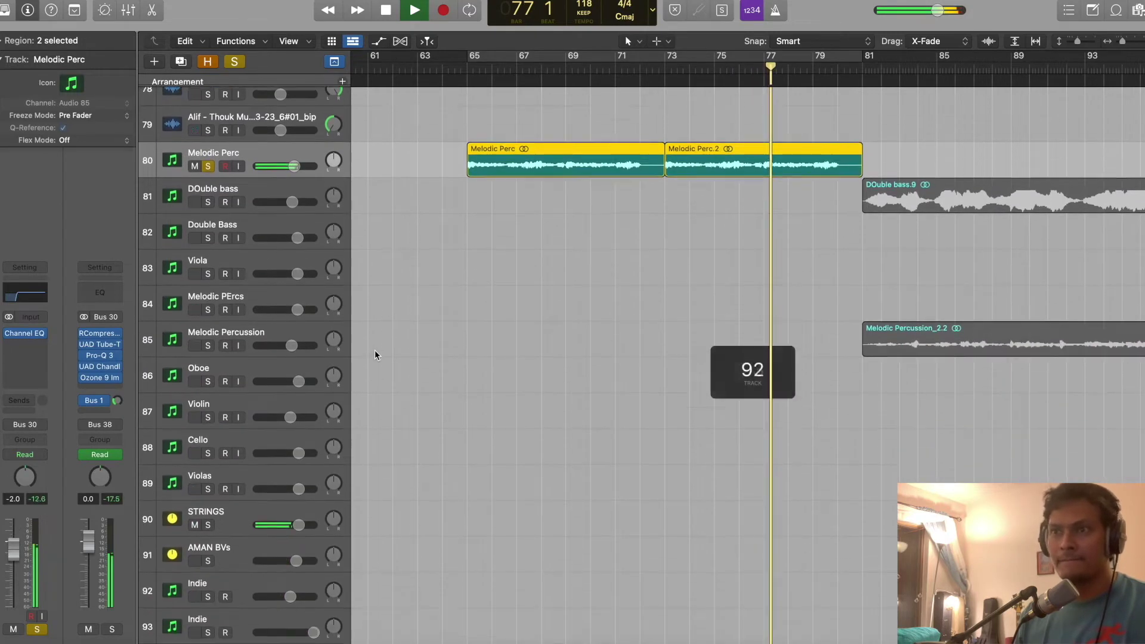
scroll(375, 354, down, 8)
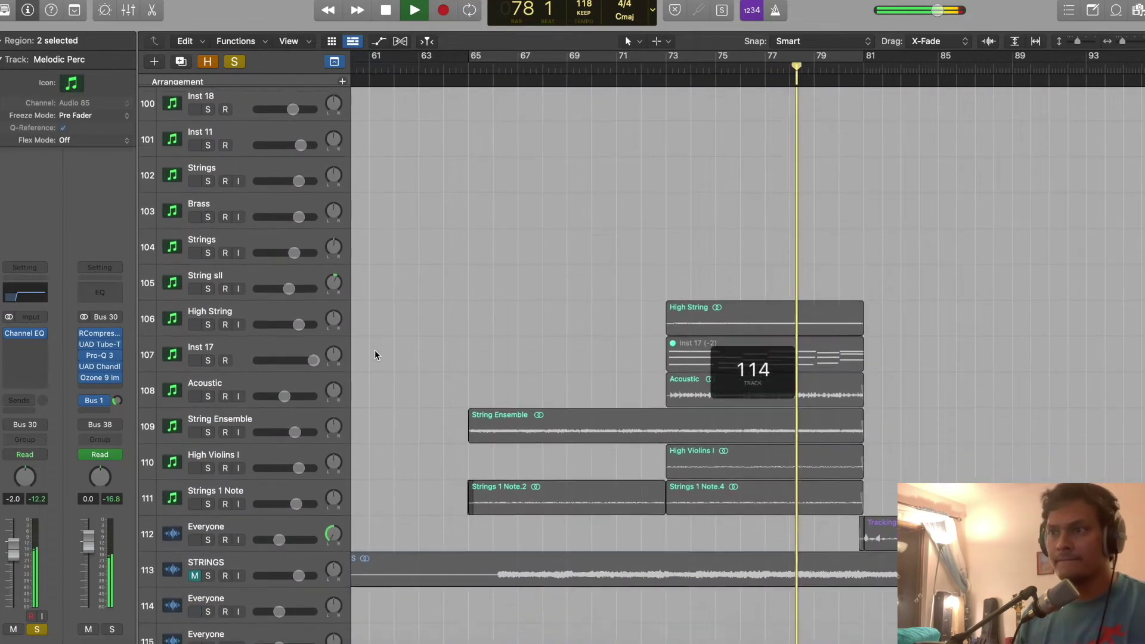
key(comma)
key(comma)
key(comma)
key(comma)
key(comma)
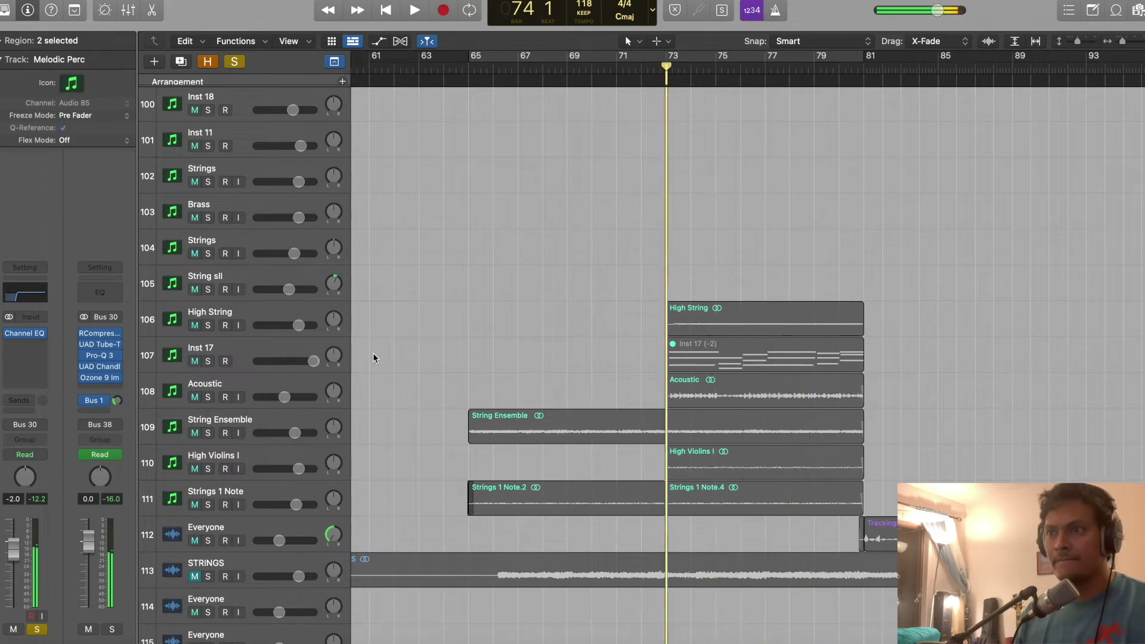
click(249, 494)
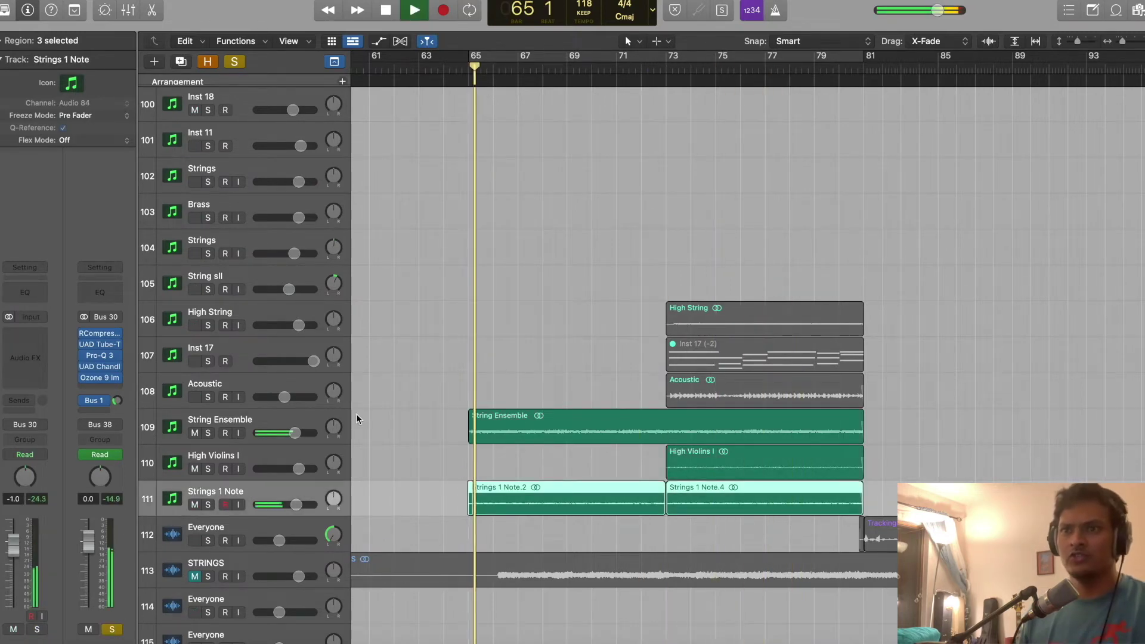
Add the CHORUS VOX aux track to the solo and play the chorus vocals from bar 65
scroll(358, 418, down, 1)
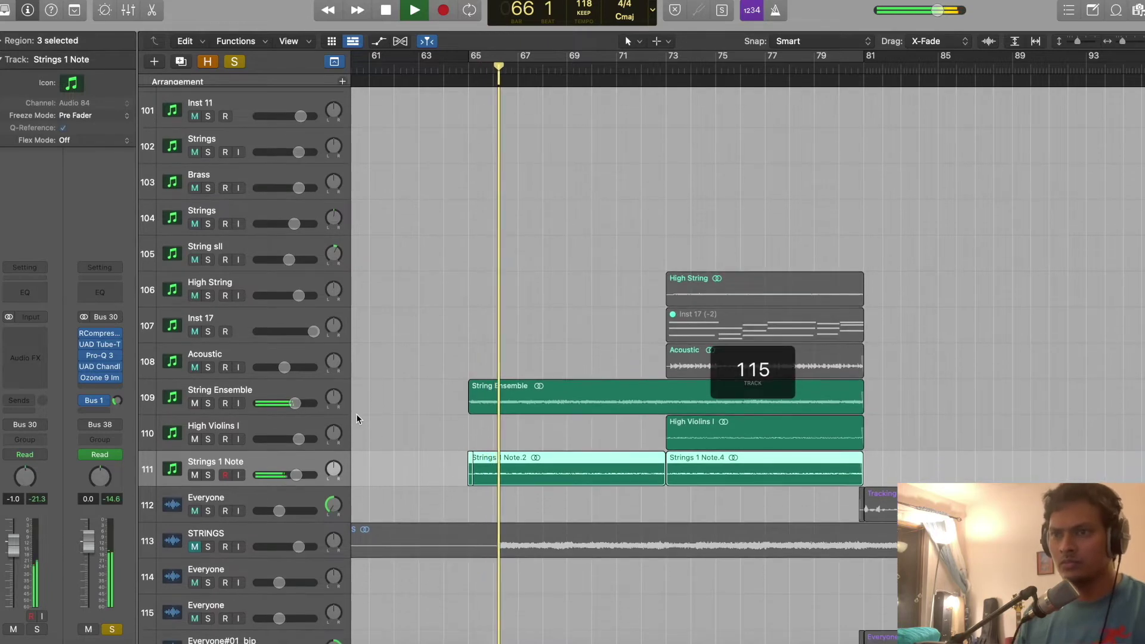
scroll(356, 419, down, 10)
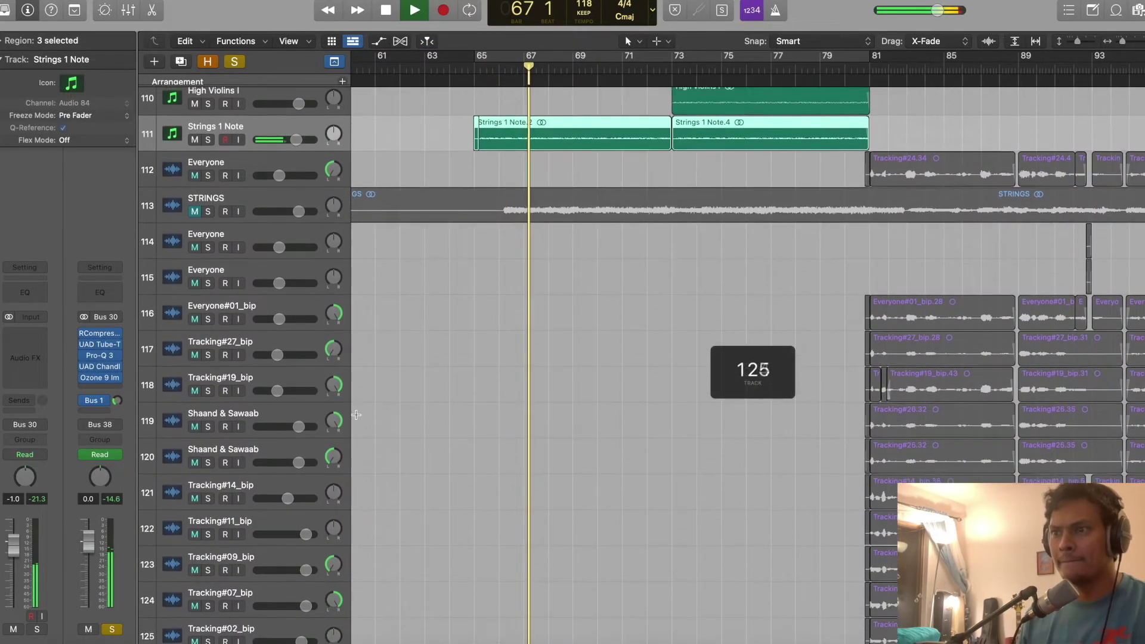
scroll(356, 414, down, 12)
scroll(356, 417, down, 12)
scroll(356, 417, down, 1)
key(space)
click(242, 425)
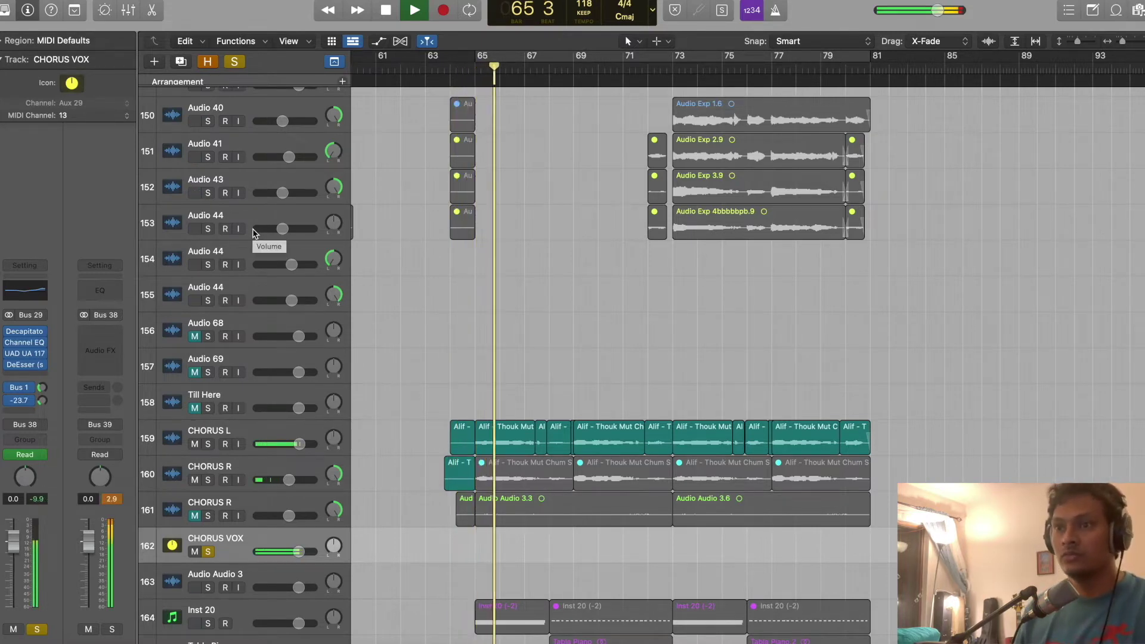
Add the Tabla Piano track to the solo while the chorus vocals keep playing
scroll(356, 332, down, 5)
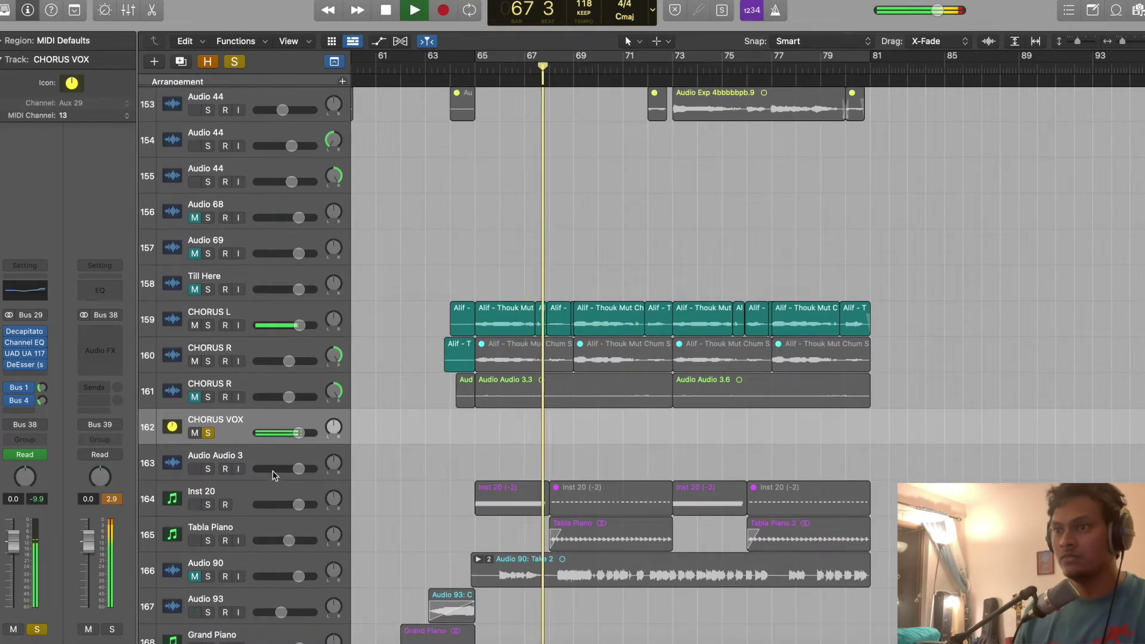
click(250, 523)
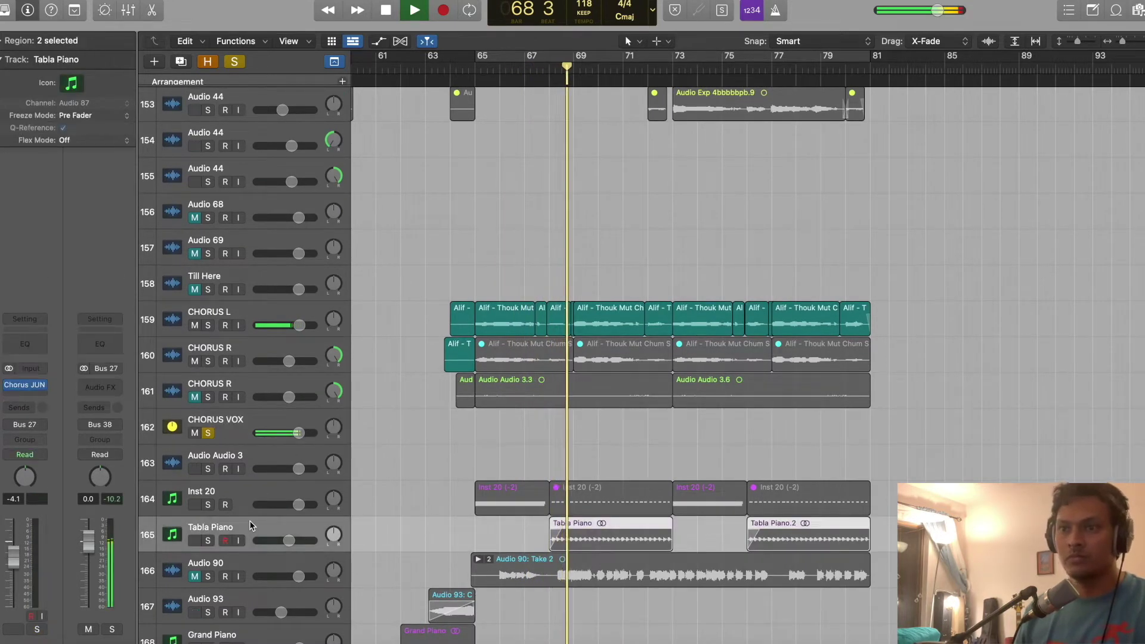
key(s)
scroll(366, 383, up, 2)
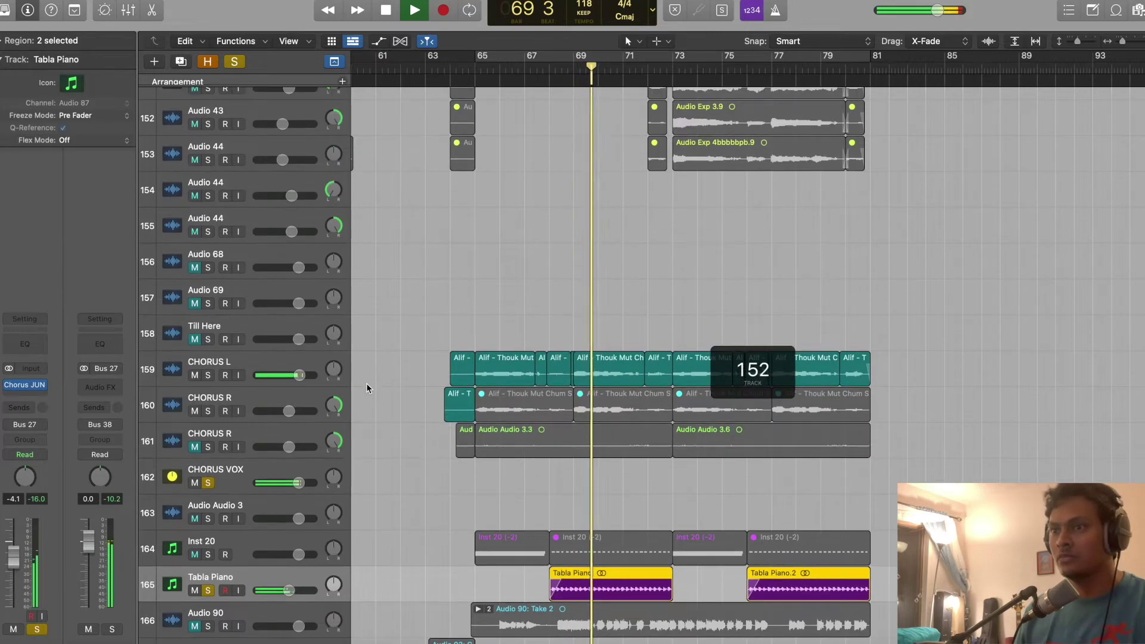
scroll(366, 385, up, 1)
scroll(366, 384, down, 2)
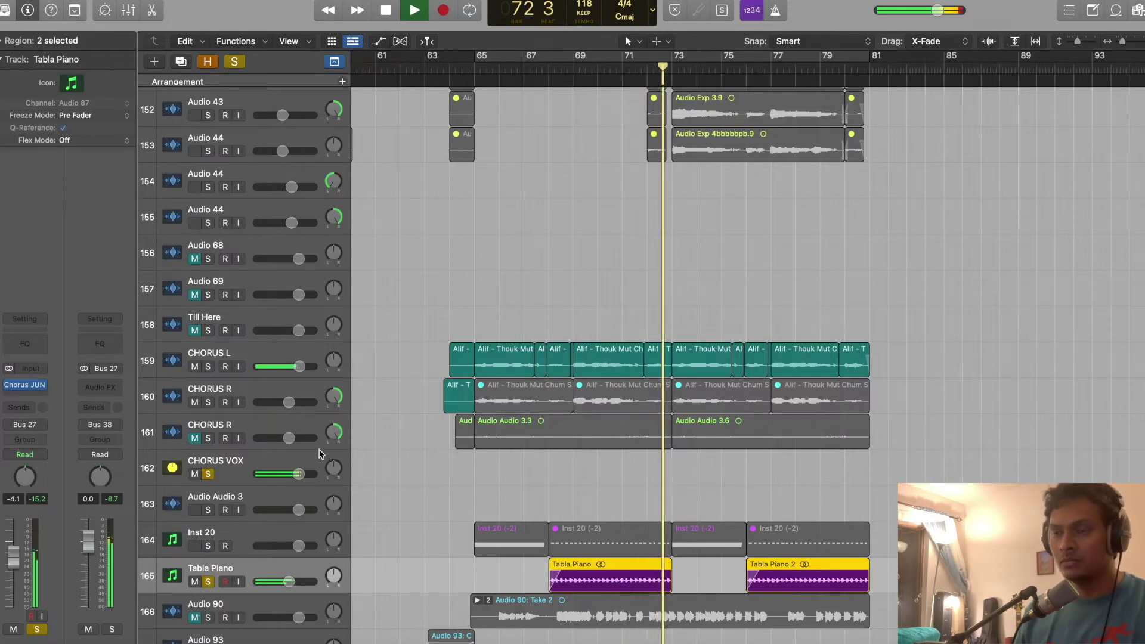
scroll(319, 453, up, 4)
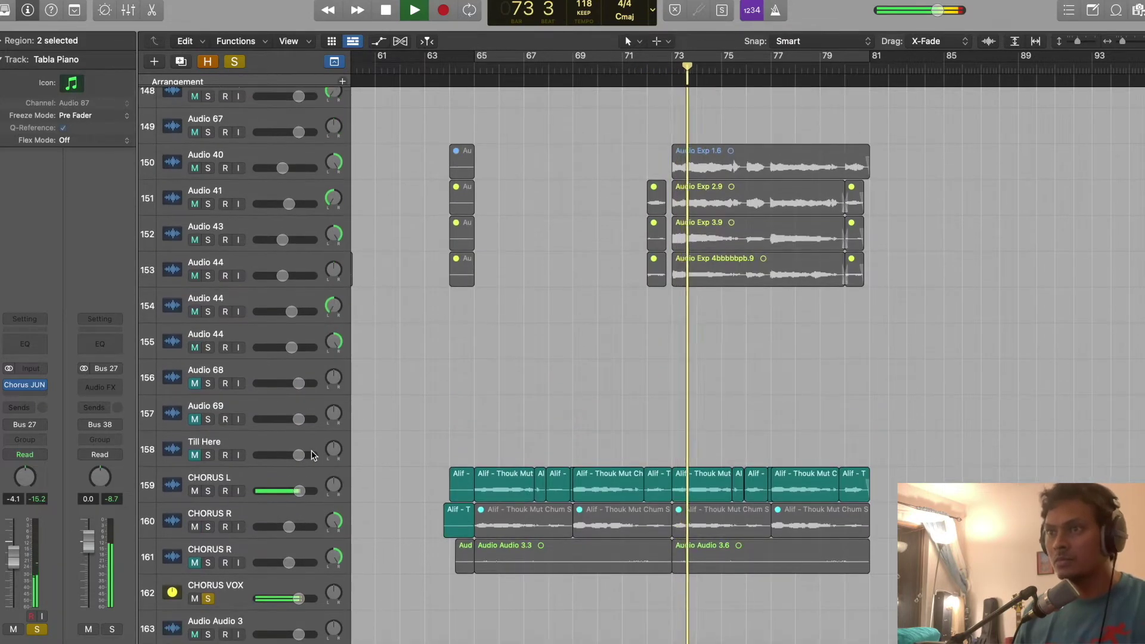
Return the playhead to bar 72, solo the Bus 44 output of the Audio 3 track and play
key(space)
key(comma)
key(comma)
scroll(316, 453, down, 12)
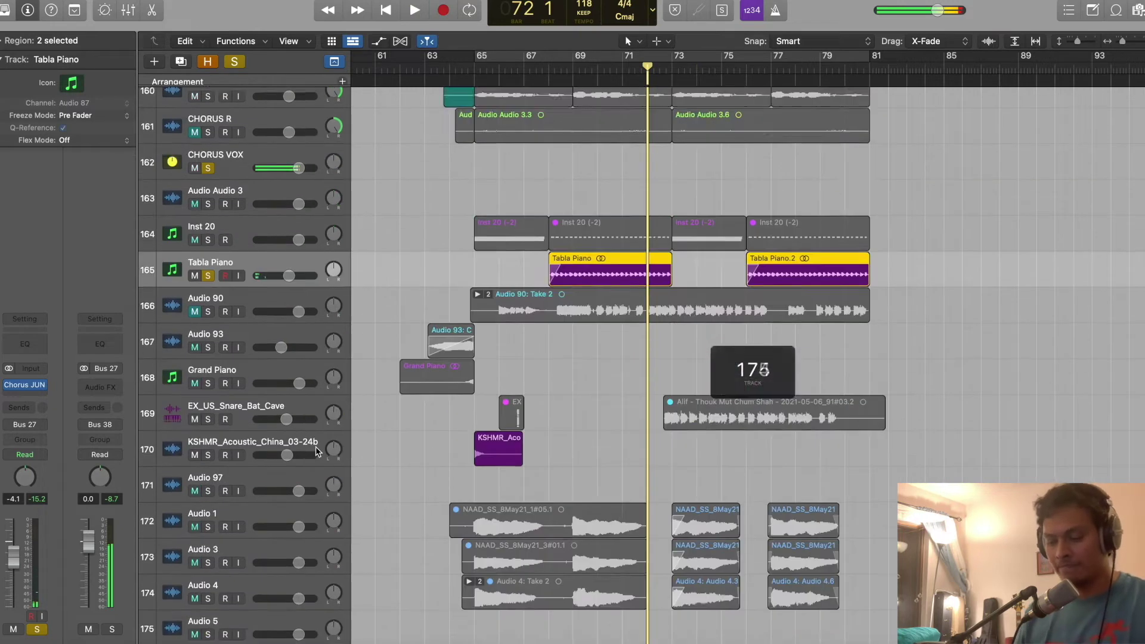
scroll(316, 451, down, 4)
click(112, 629)
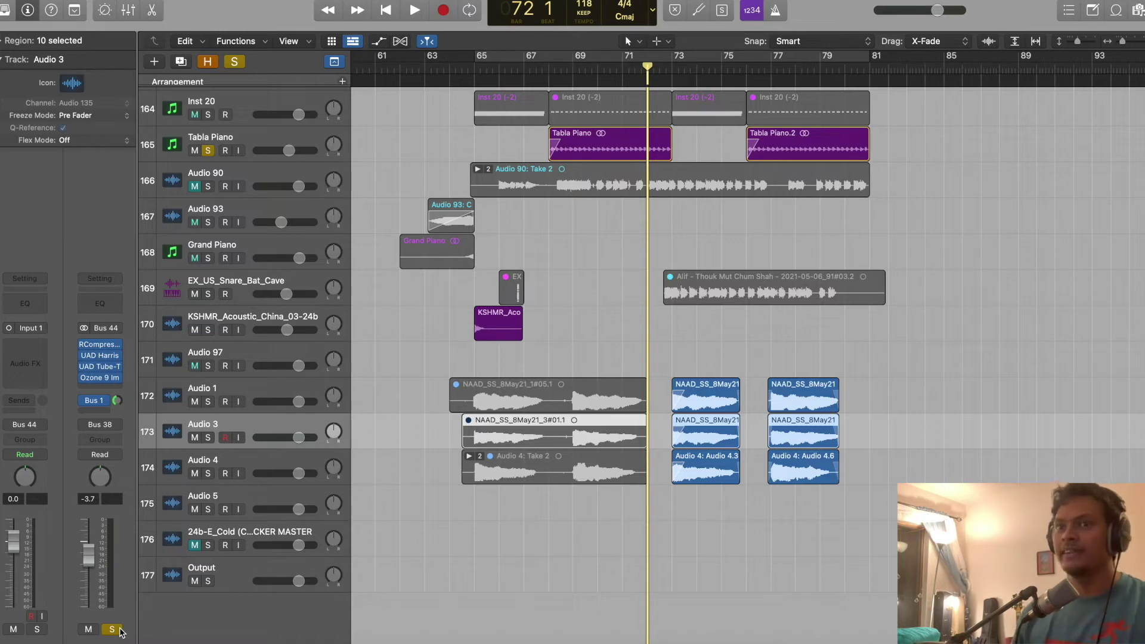
key(space)
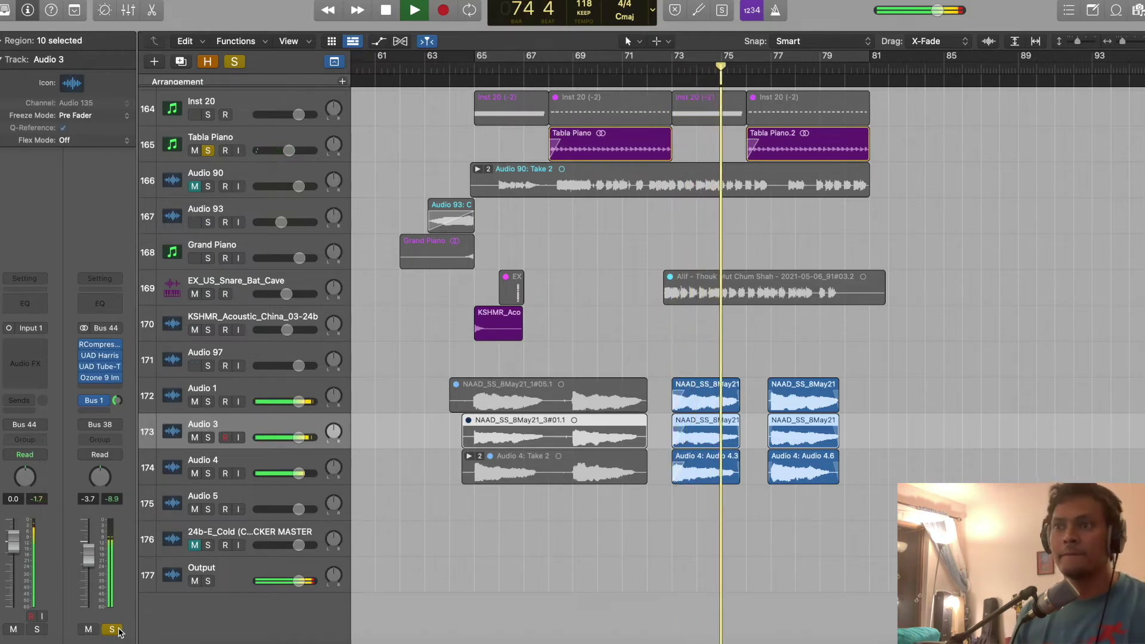
Set the Audio 3 track's pan to -64 and move the playhead back to bar 68
drag(340, 431, 334, 460)
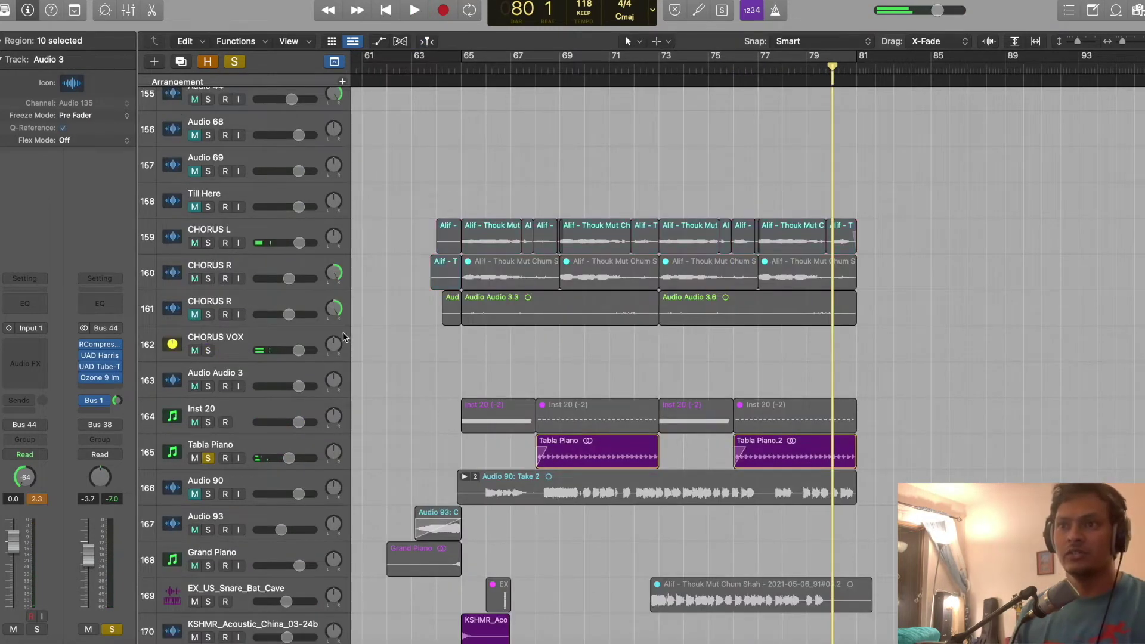
scroll(343, 338, down, 2)
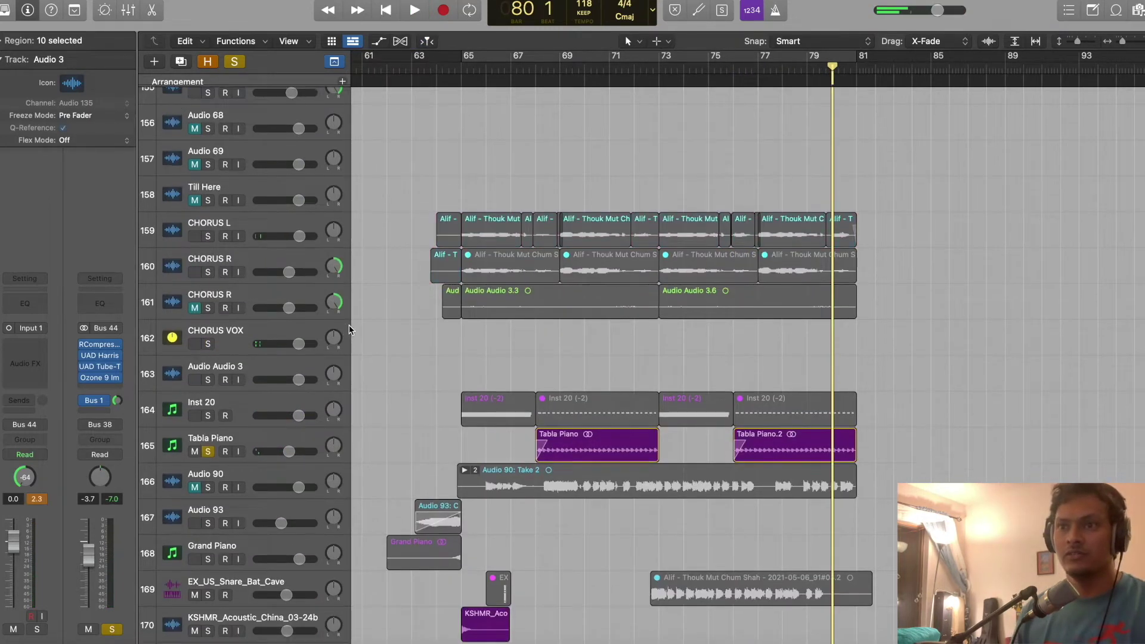
key(comma)
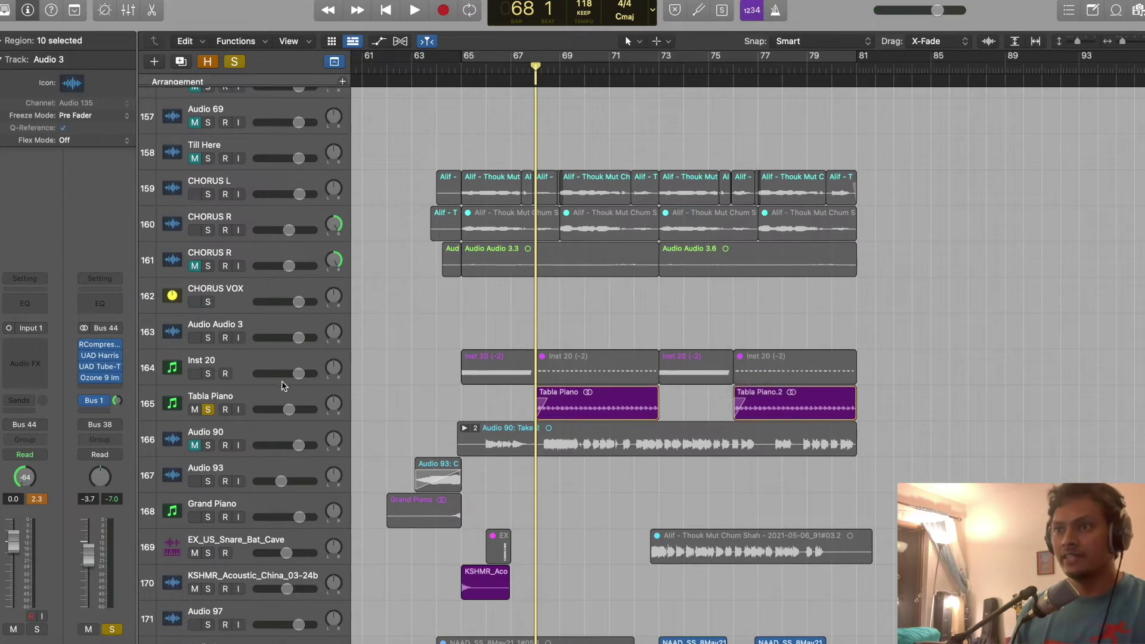
Play the Tabla Piano track from bar 68, trying its volume at -0.4 and 6.0 dB before settling on -2.4 dB
click(283, 391)
scroll(282, 390, down, 1)
drag(288, 409, 310, 409)
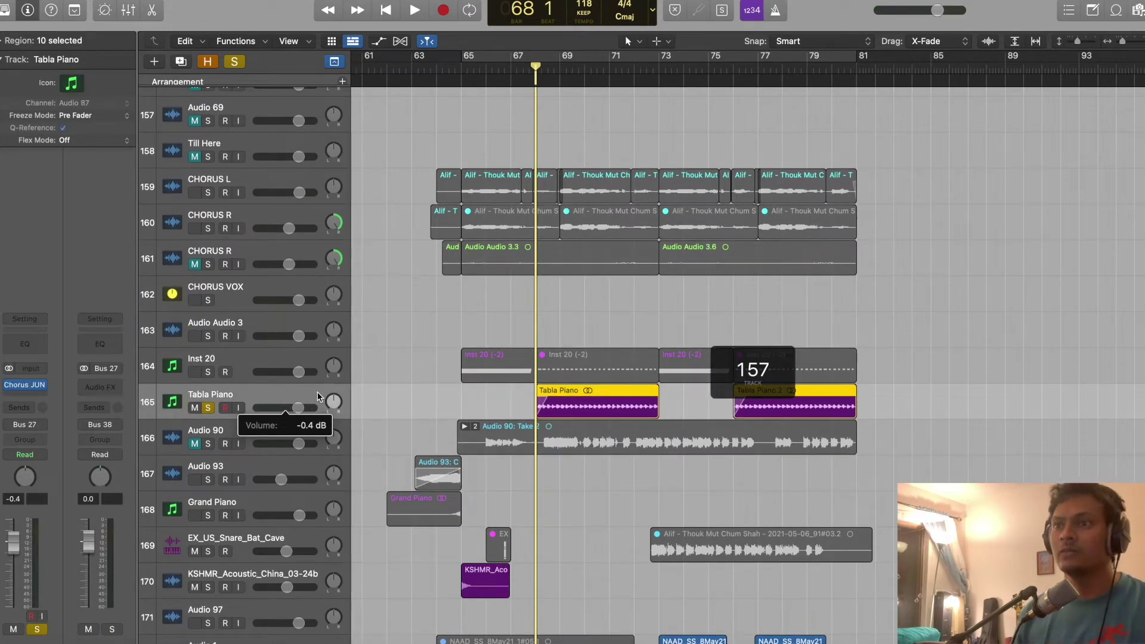
key(space)
drag(298, 408, 358, 410)
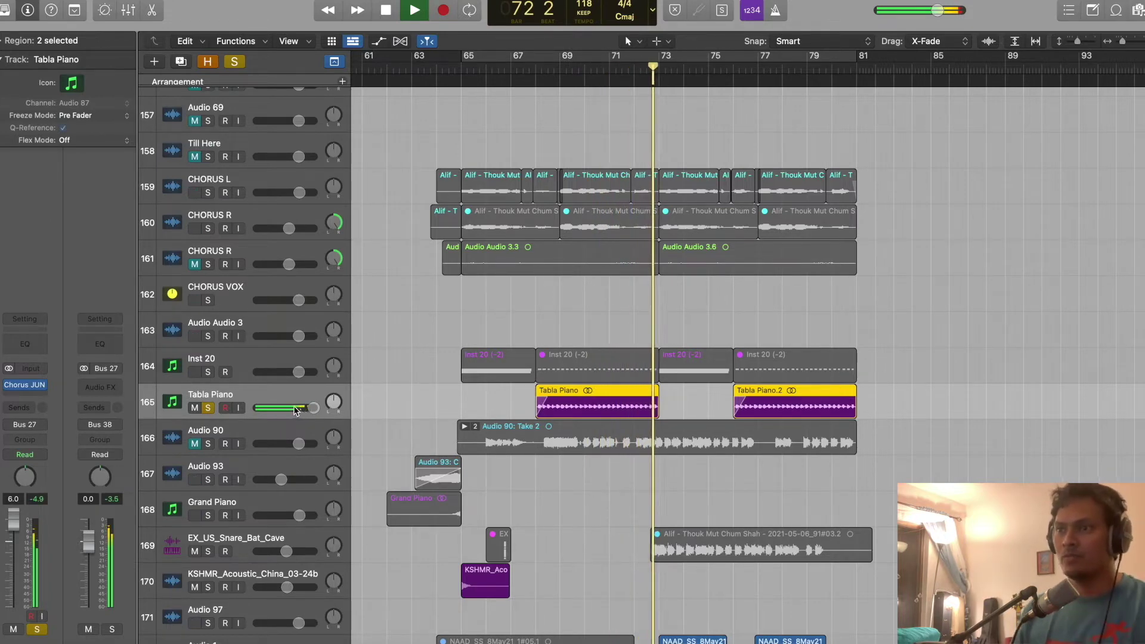
drag(313, 408, 293, 408)
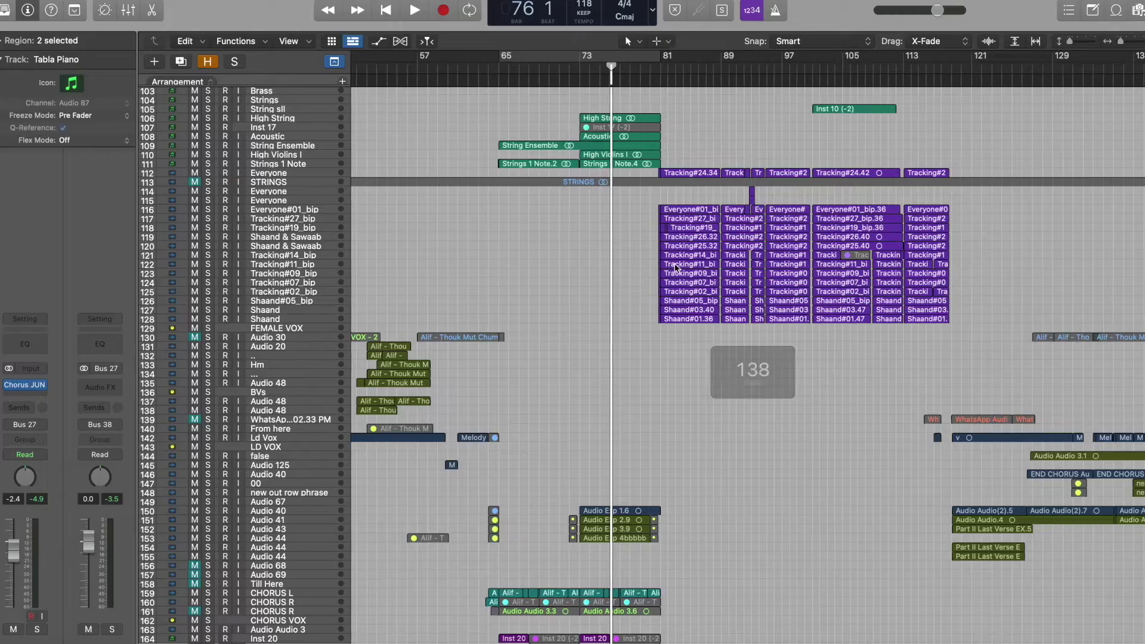
Solo the FEMALE VOX bus that the Tracking#09_bip track feeds
scroll(628, 230, right, 3)
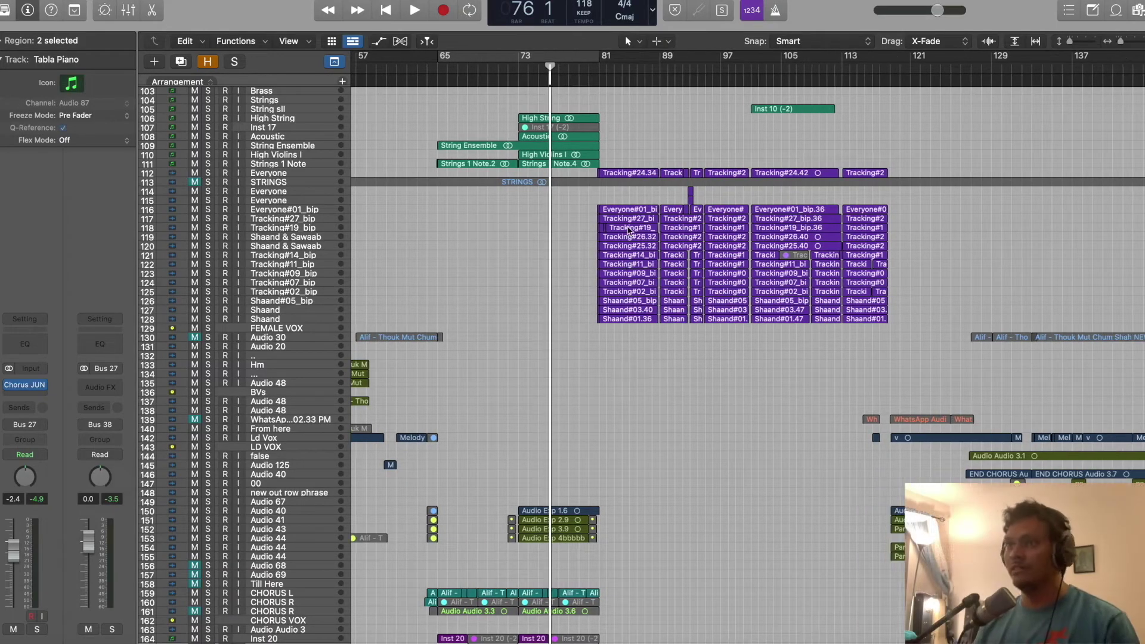
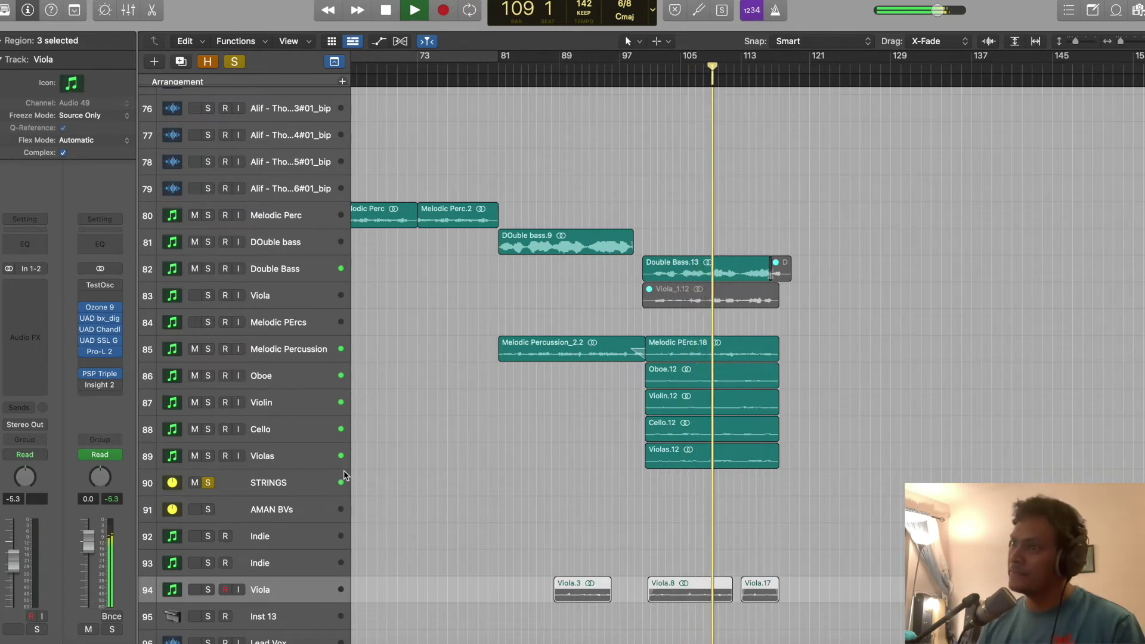
scroll(449, 471, down, 2)
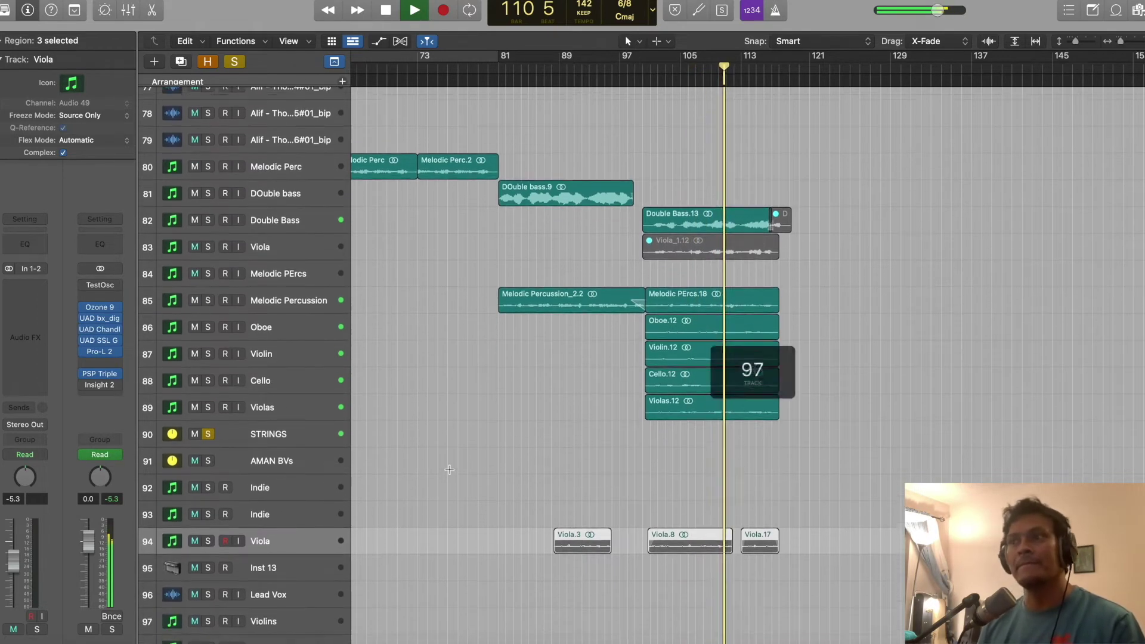
scroll(448, 469, down, 3)
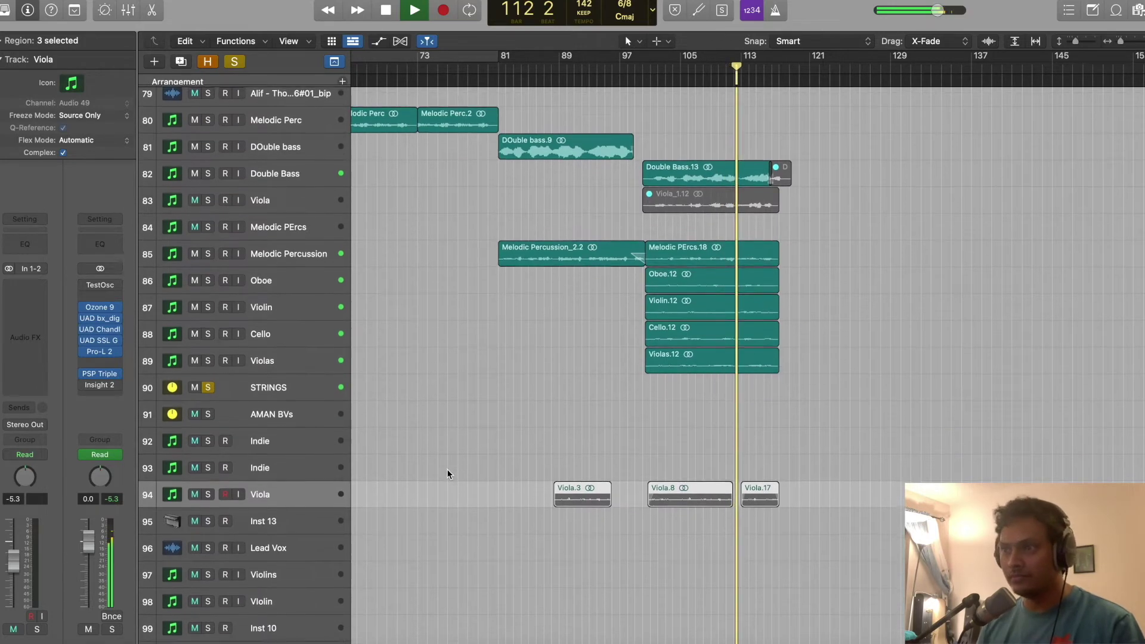
scroll(446, 469, down, 1)
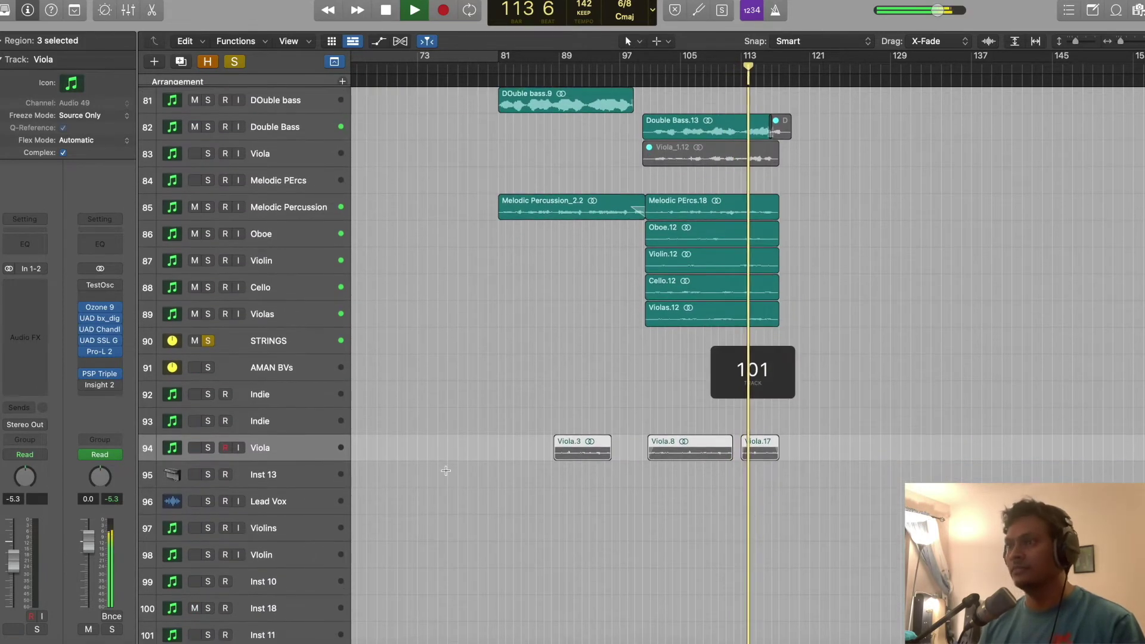
scroll(446, 471, down, 2)
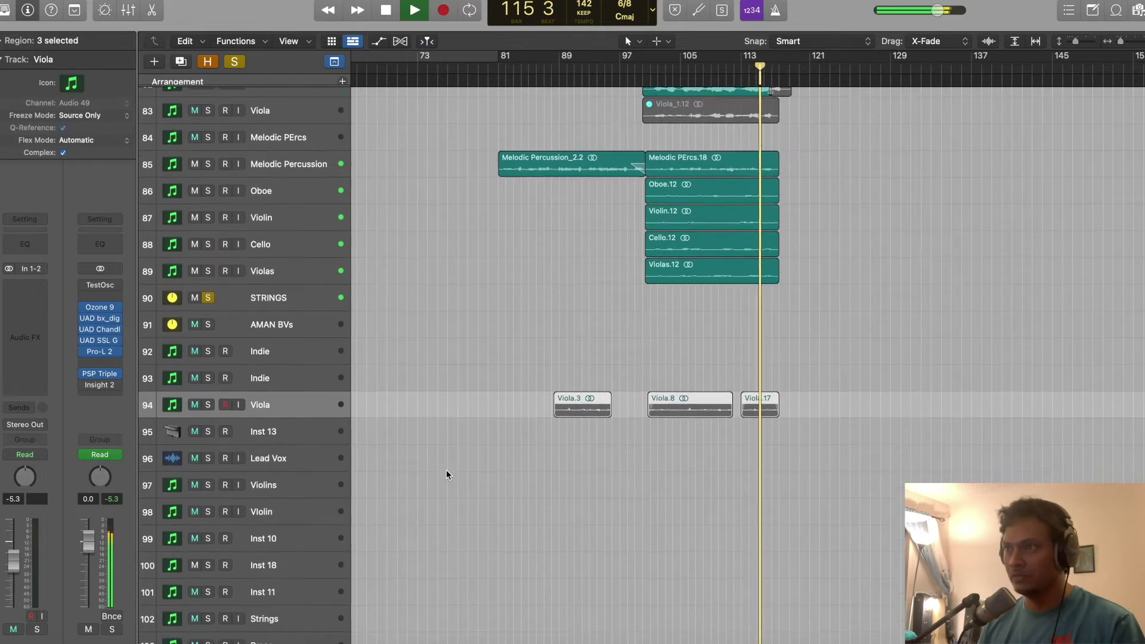
scroll(446, 470, down, 5)
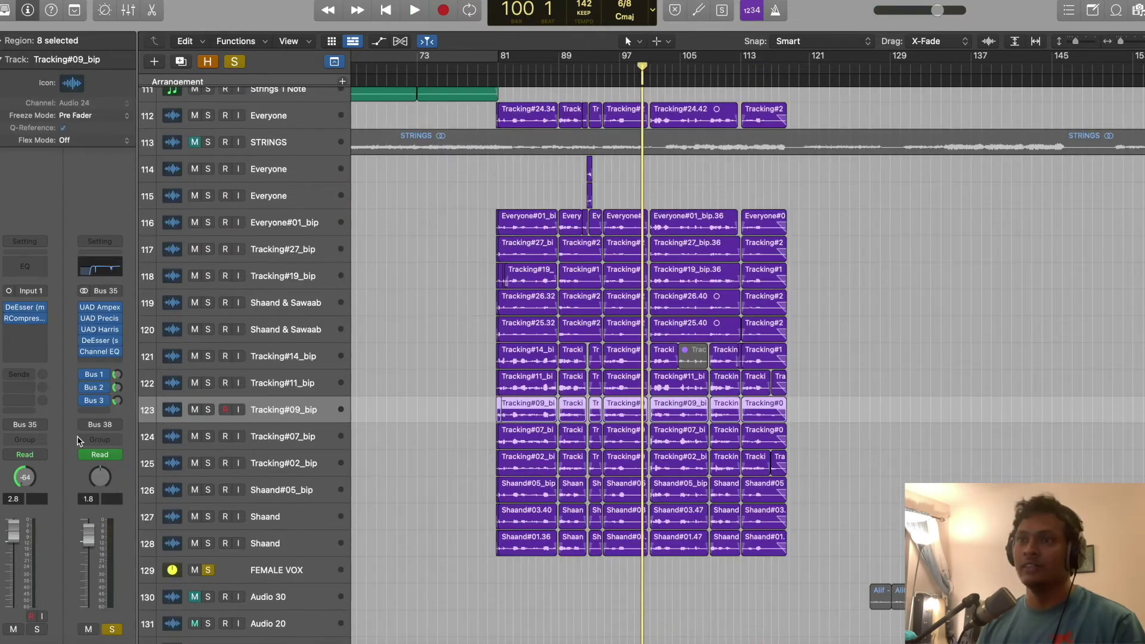
Examine the FEMALE VOX plug-ins UAD Ampex ATR-102, UAD Precision De-Esser, UAD Harrison, DeEsser (s) and Channel EQ, and hide their windows
mouse_move(101, 321)
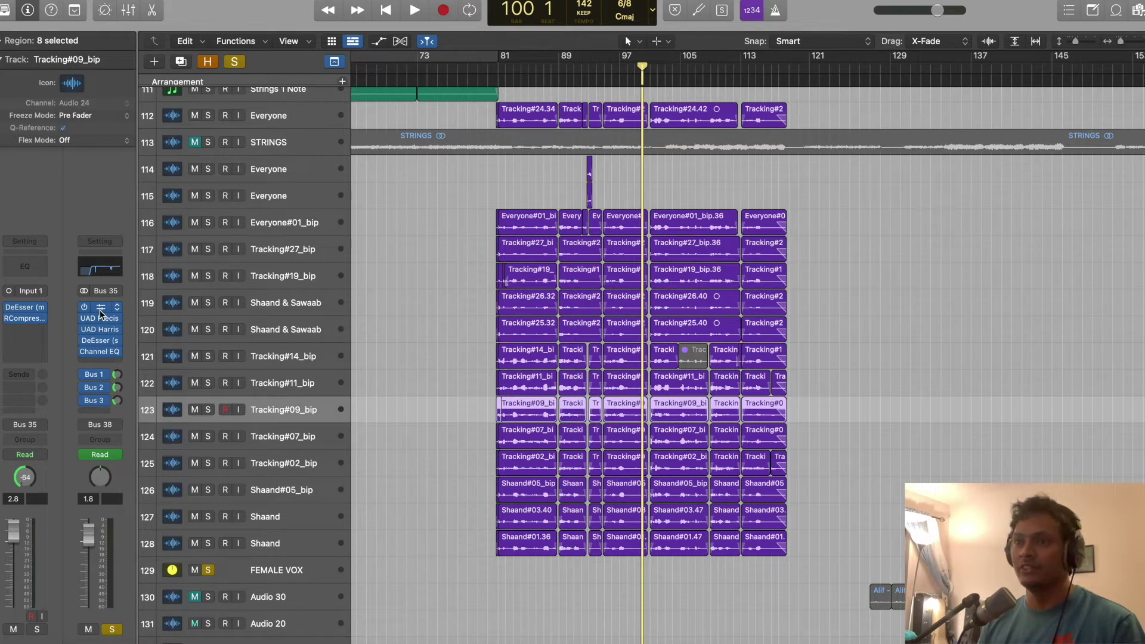
key(v)
click(101, 335)
drag(661, 179, 301, 441)
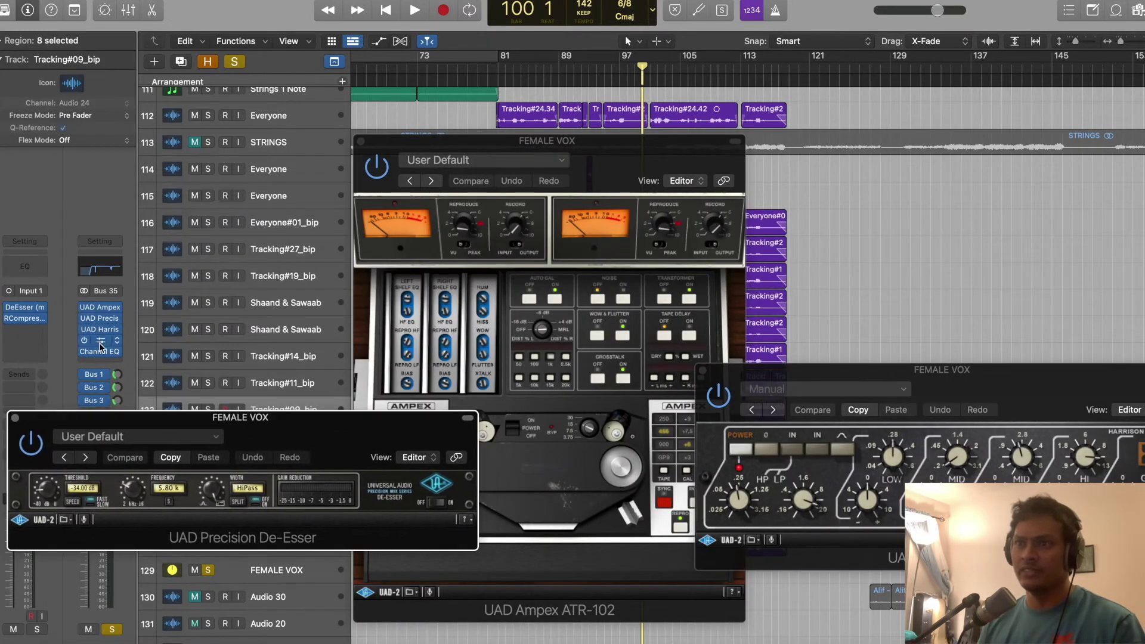
click(100, 341)
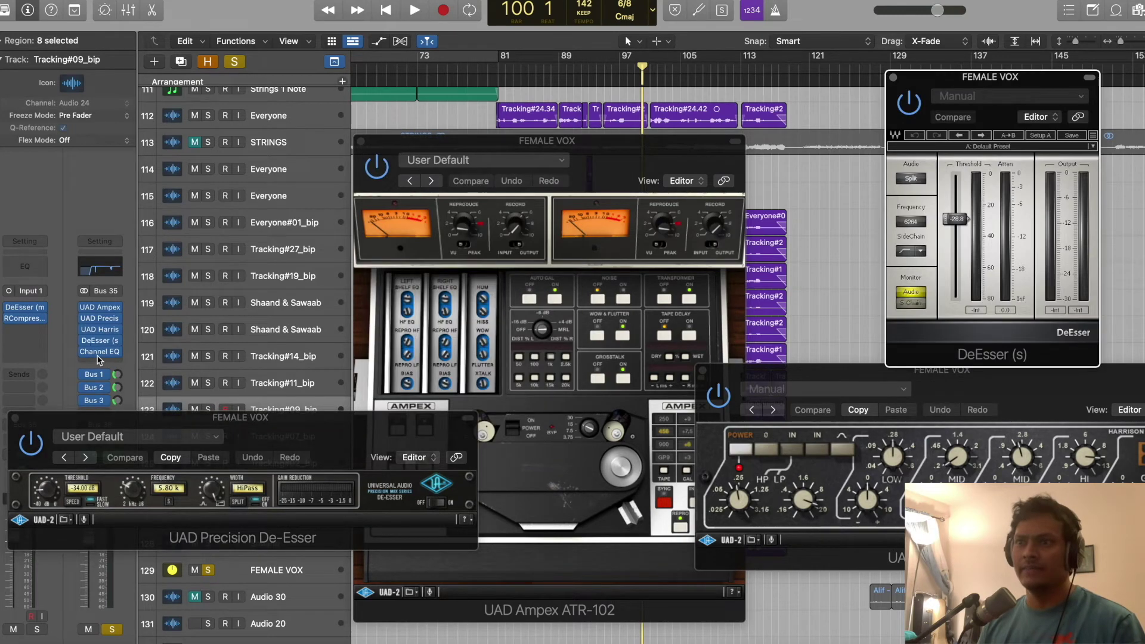
click(100, 353)
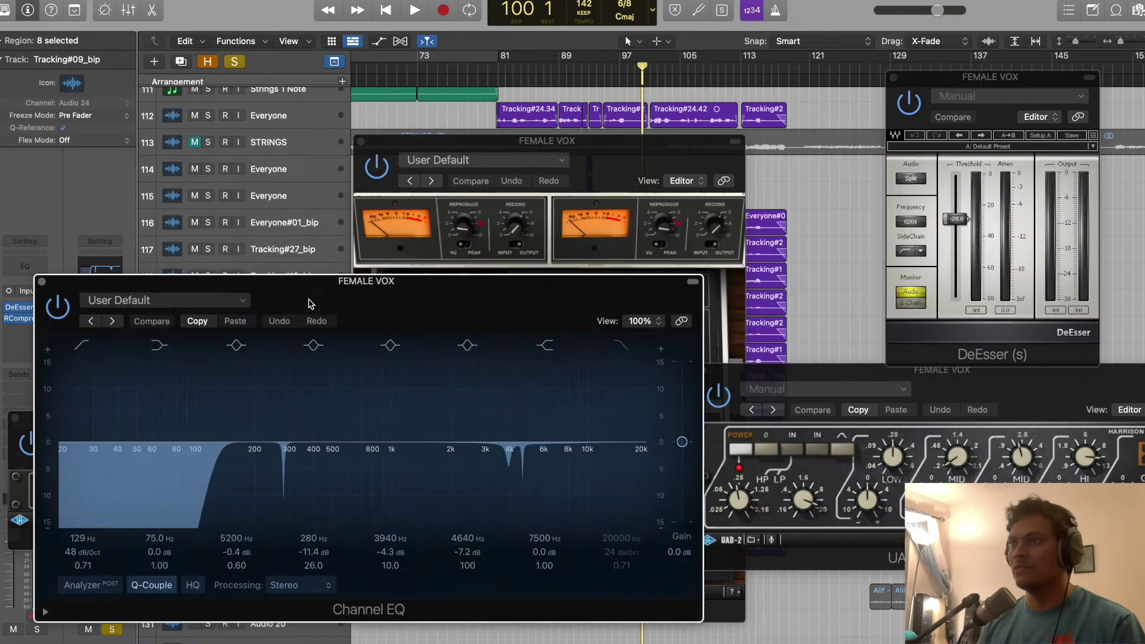
key(v)
Play the soloed female vocals from the start of their regions at bar 81
click(498, 71)
key(space)
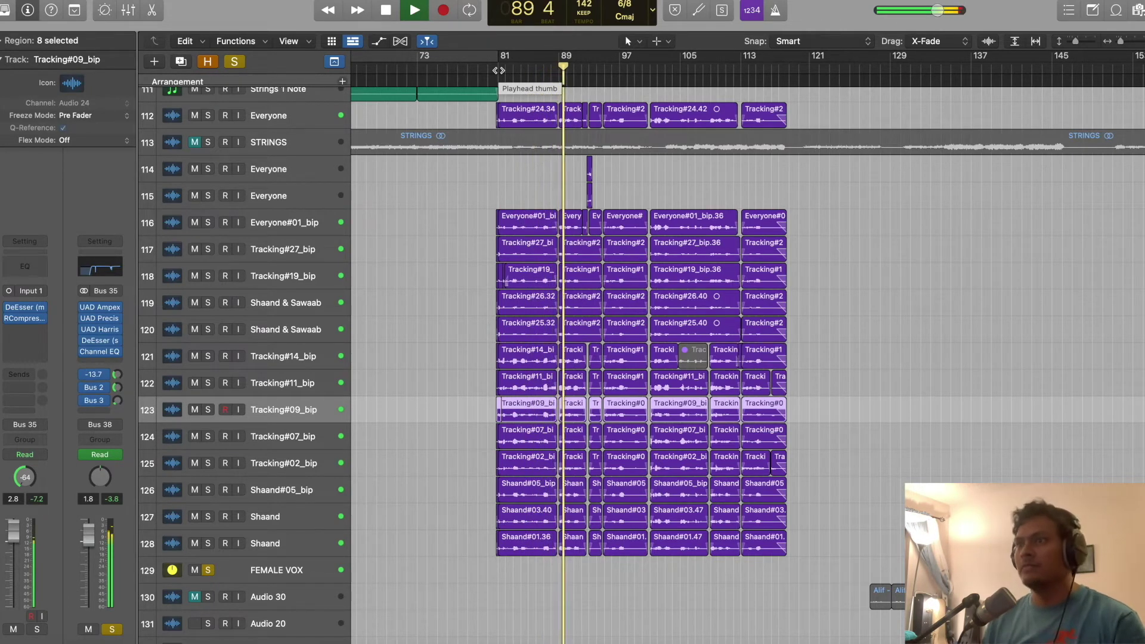
scroll(380, 247, up, 5)
scroll(381, 249, down, 5)
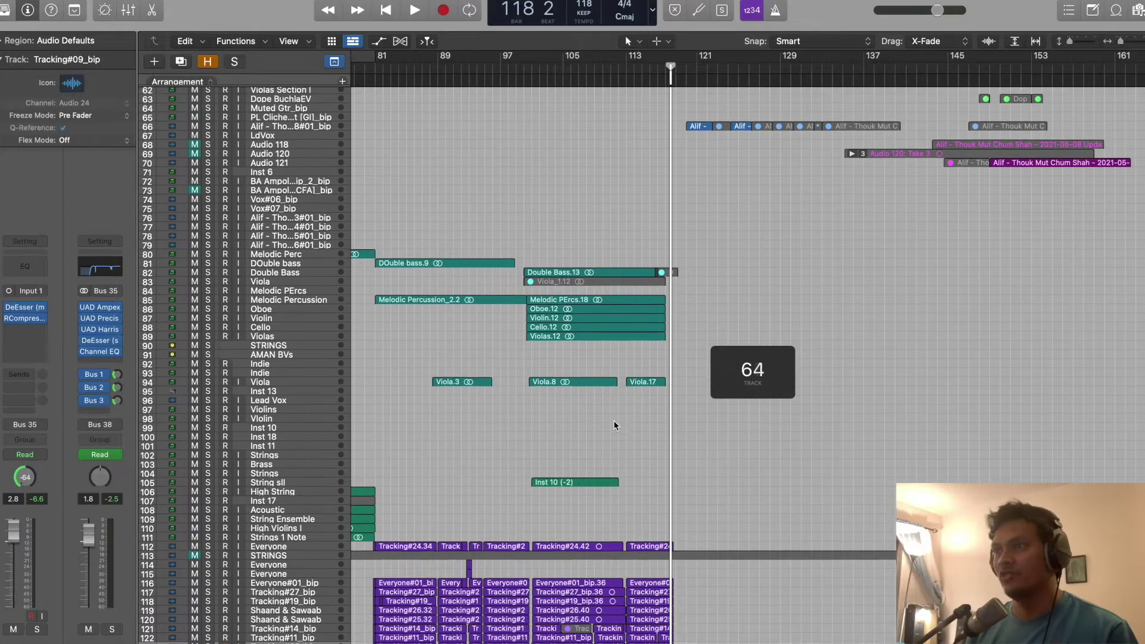
Solo the Bus 11 output of the second Senegal Drums track and play the verse groove from bar 55
scroll(613, 420, up, 3)
scroll(614, 420, down, 20)
scroll(614, 420, up, 20)
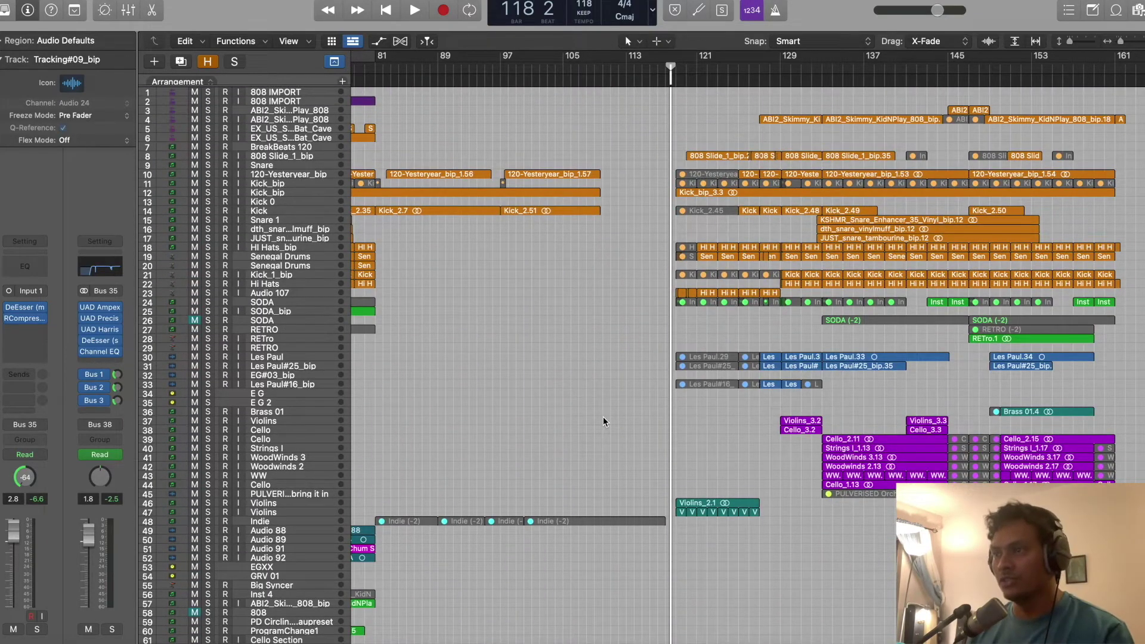
scroll(602, 416, left, 2)
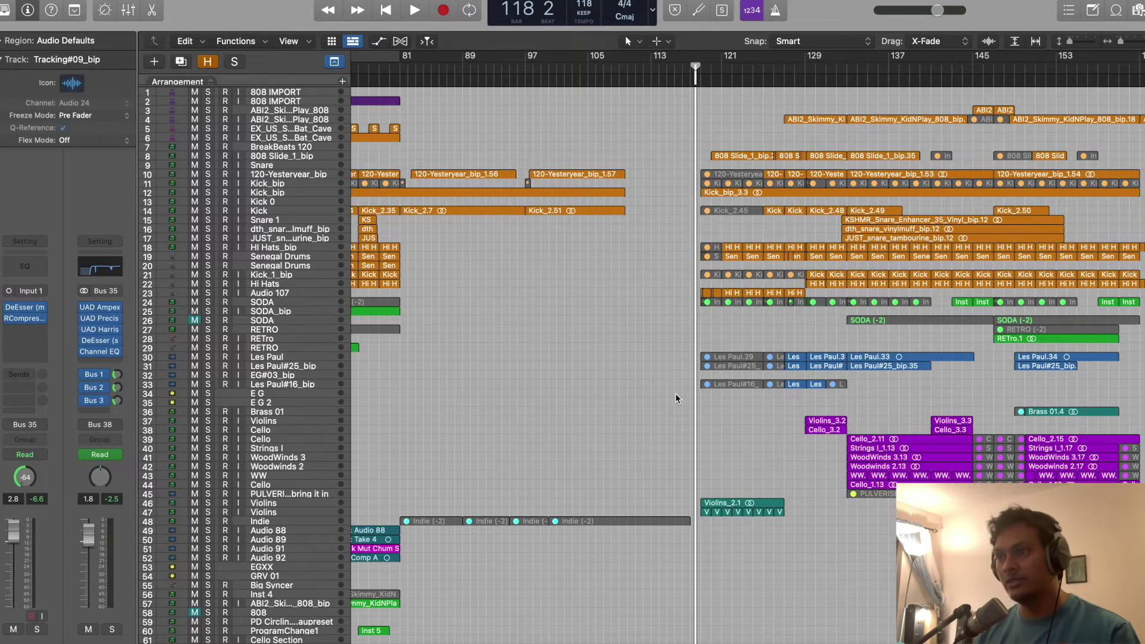
scroll(694, 390, left, 5)
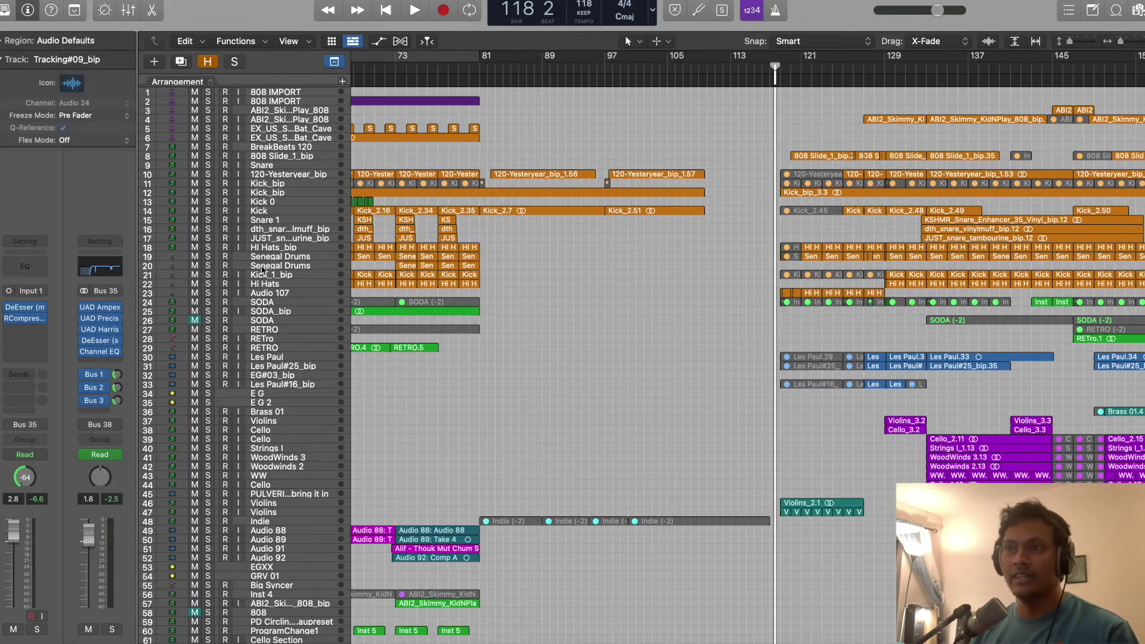
click(262, 267)
click(111, 629)
click(465, 67)
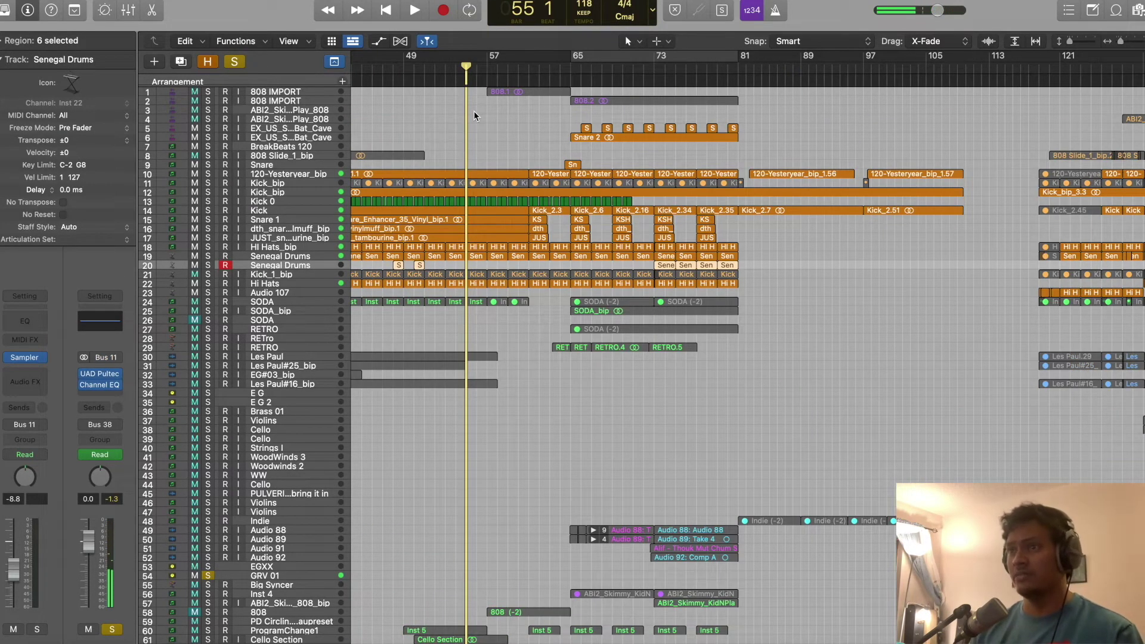
key(space)
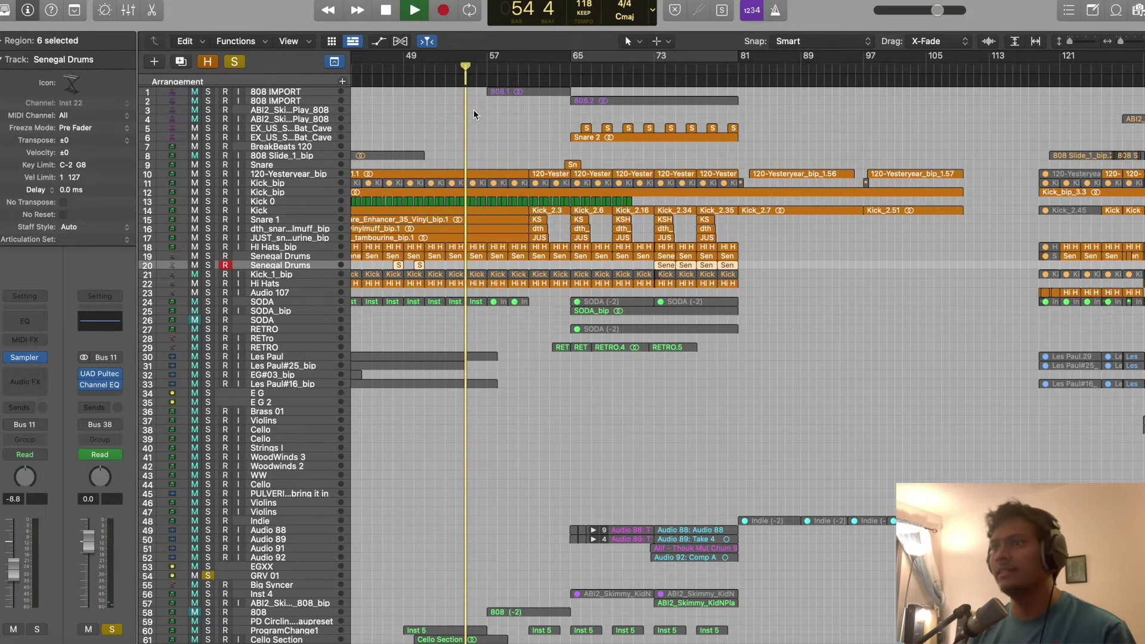
scroll(542, 193, right, 2)
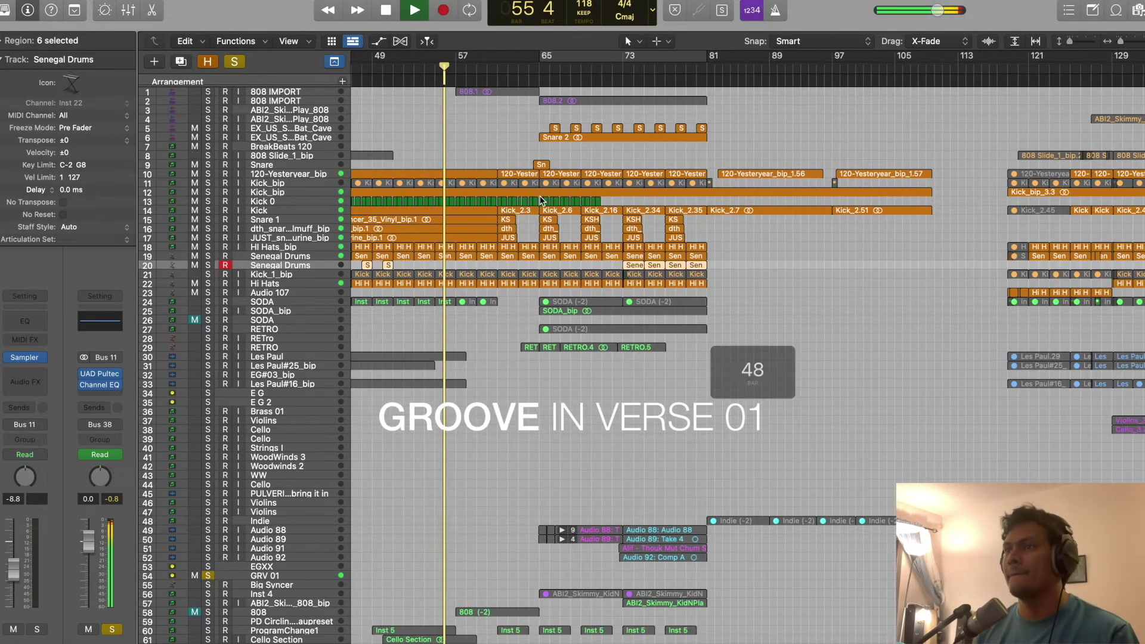
scroll(542, 191, right, 5)
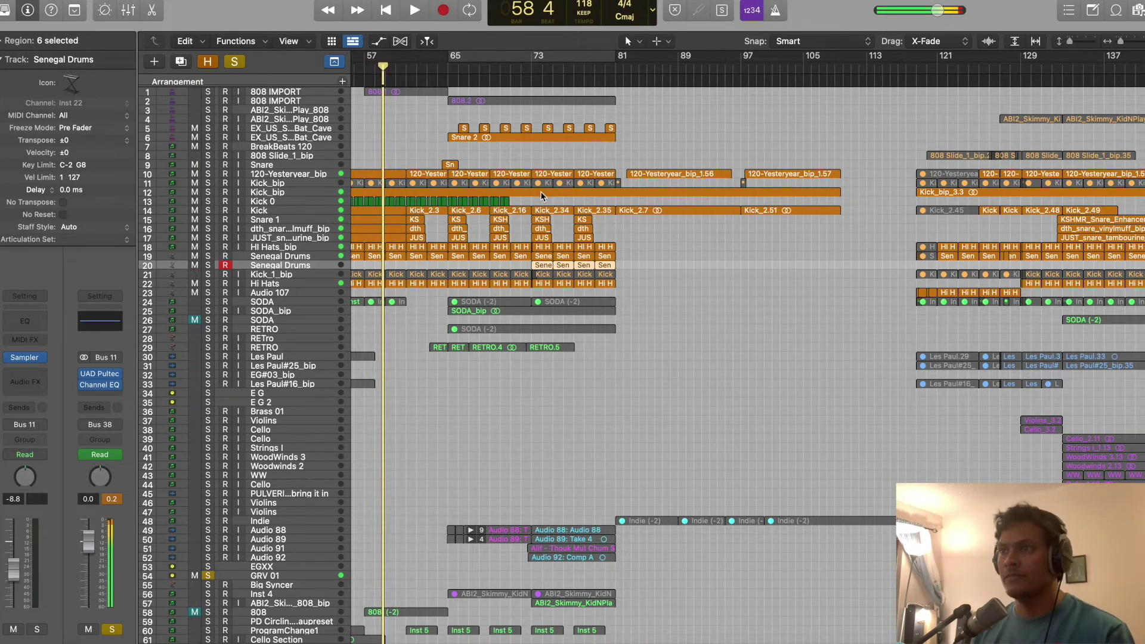
Stop playback and play the soloed verse 2 groove from bar 129
key(space)
scroll(785, 77, right, 10)
click(778, 71)
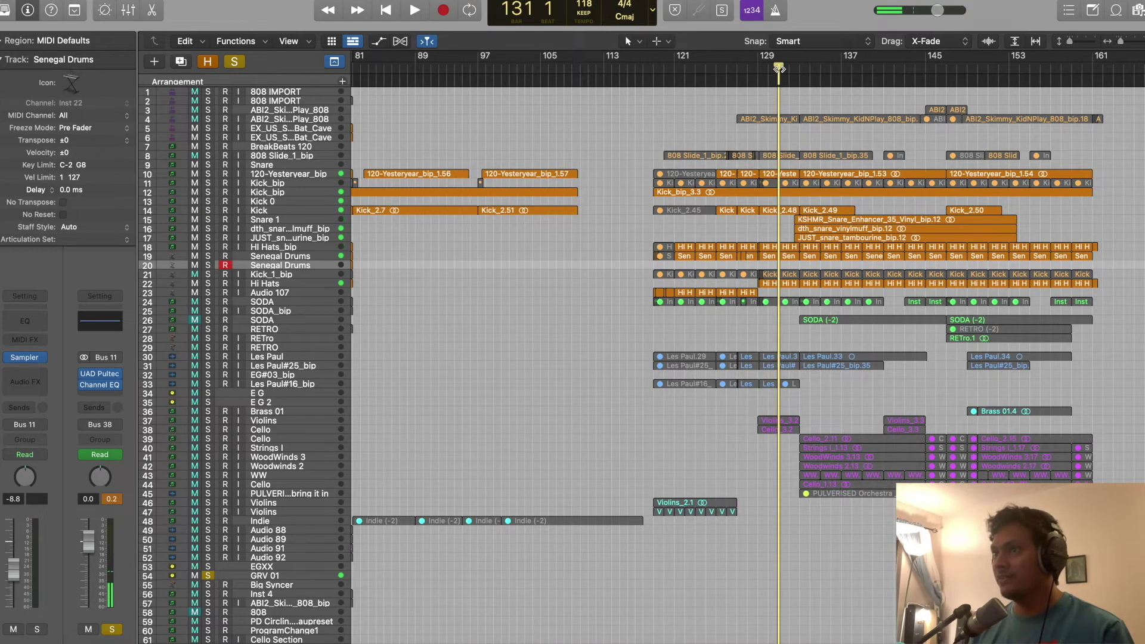
key(comma)
key(comma)
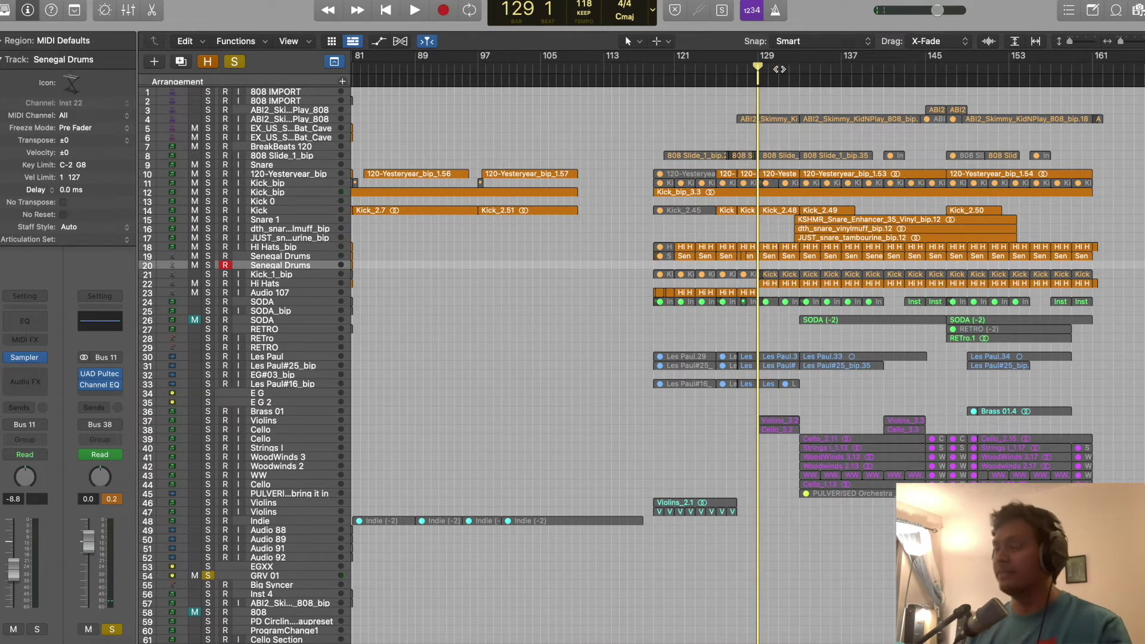
key(space)
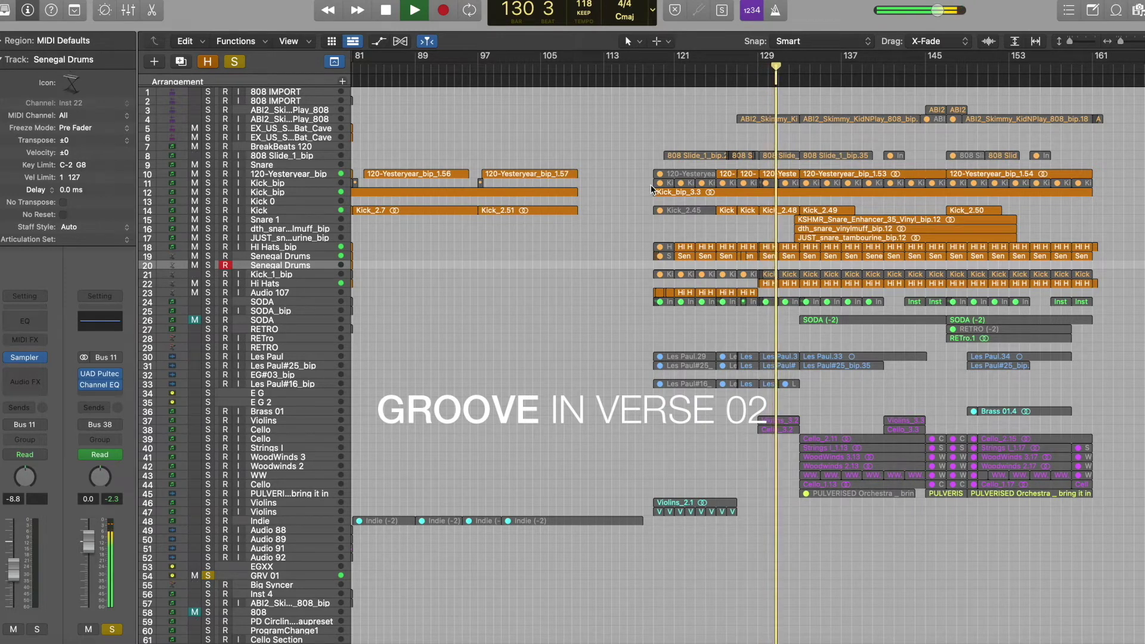
Compare the soloed verse 1 groove around bar 56 with the verse 2 groove played from about bar 132
scroll(643, 185, left, 1)
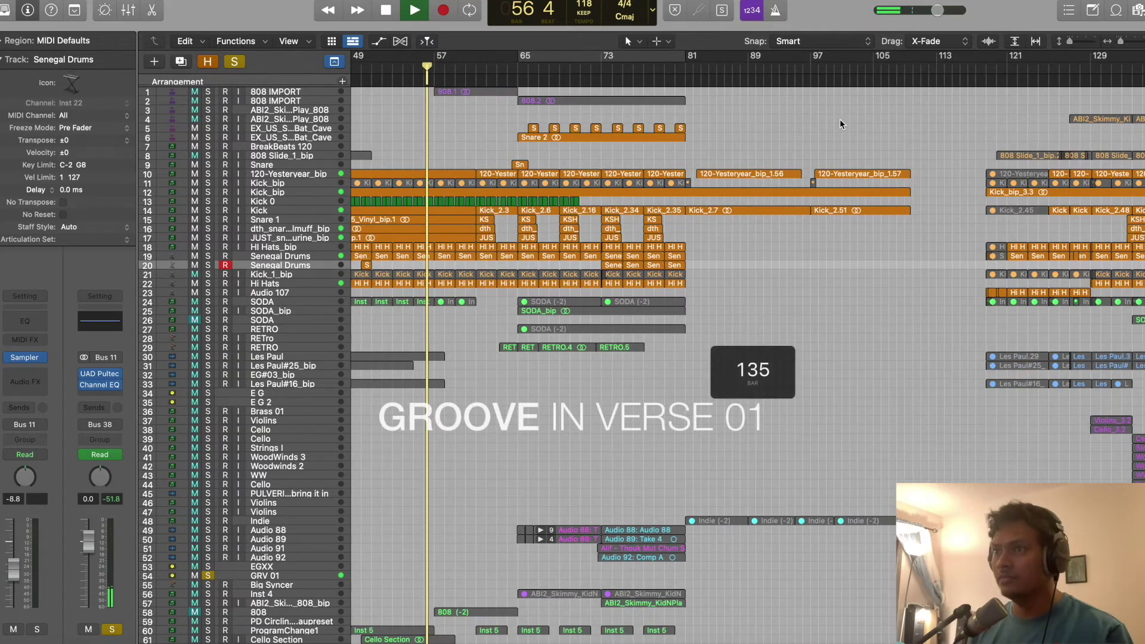
scroll(839, 119, right, 5)
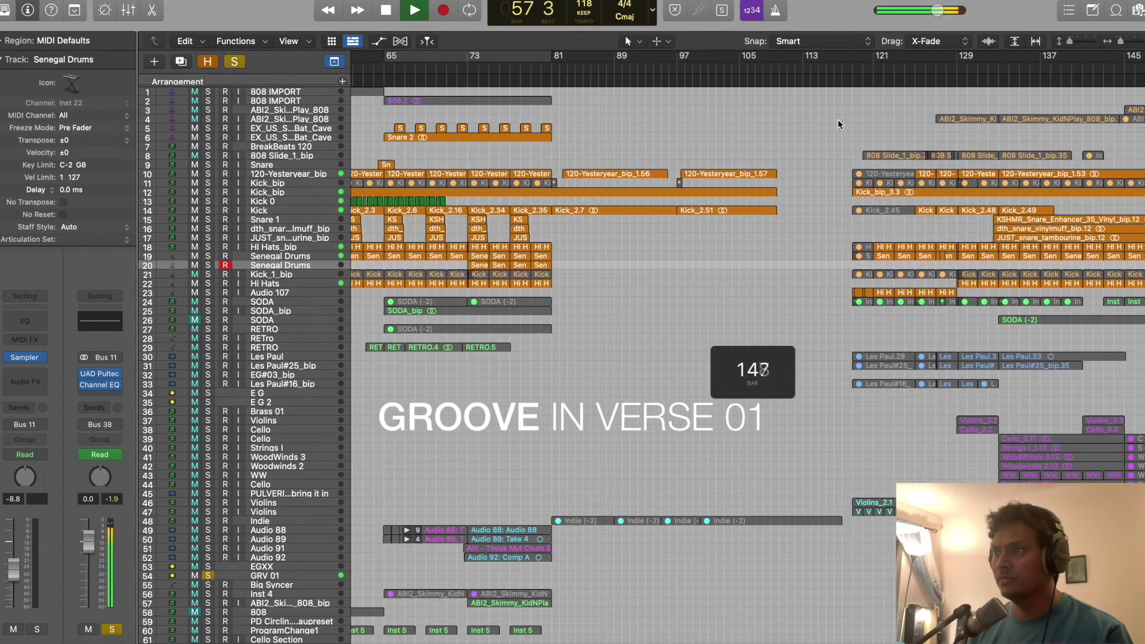
key(space)
click(988, 69)
key(space)
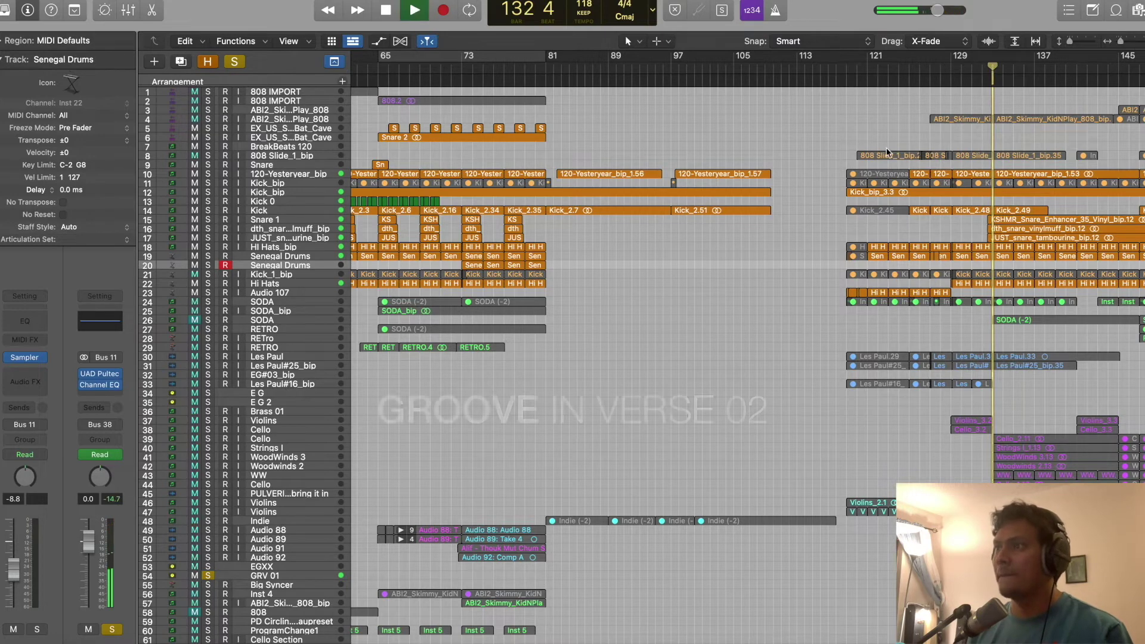
scroll(875, 155, right, 5)
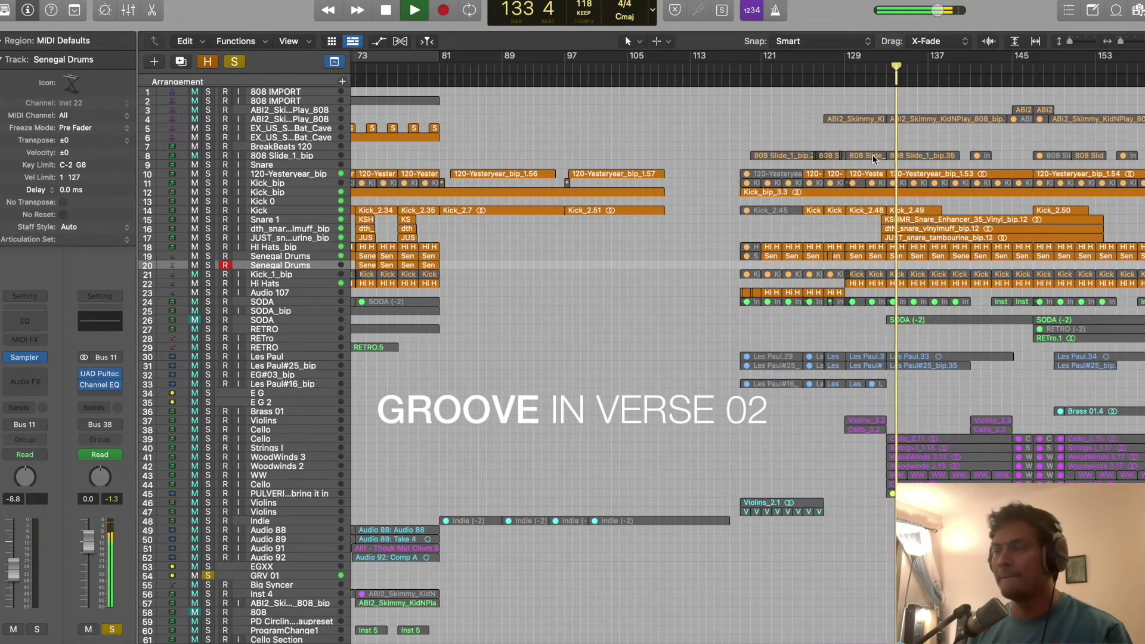
scroll(872, 155, right, 3)
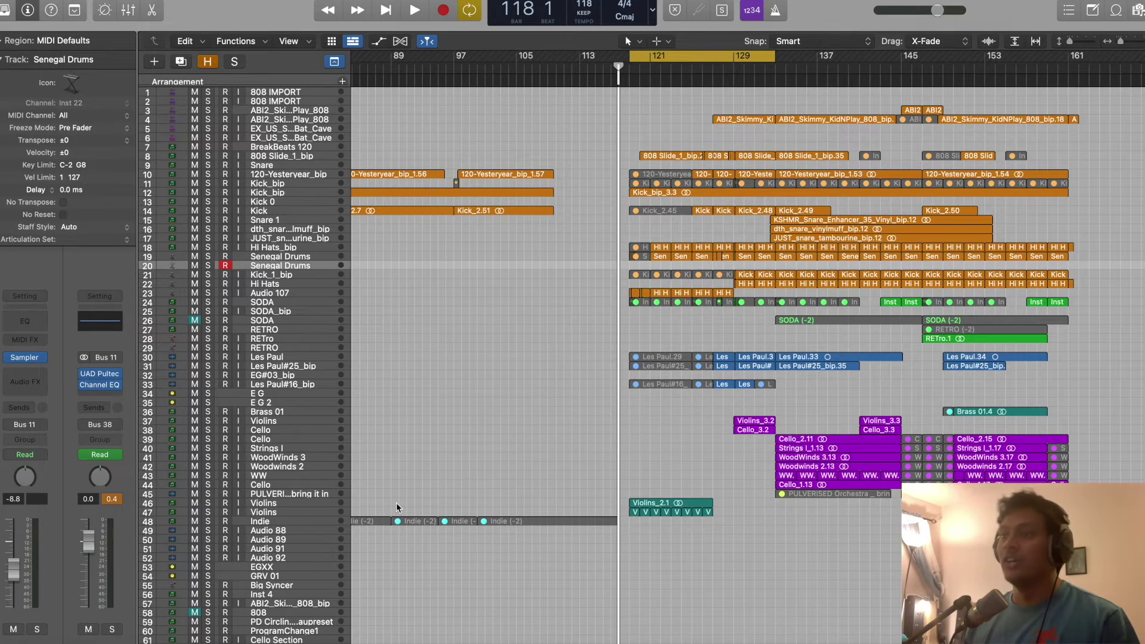
Solo the Bus 30 output of the second Violins track, play it from bar 118 and turn off cycle mode
click(270, 511)
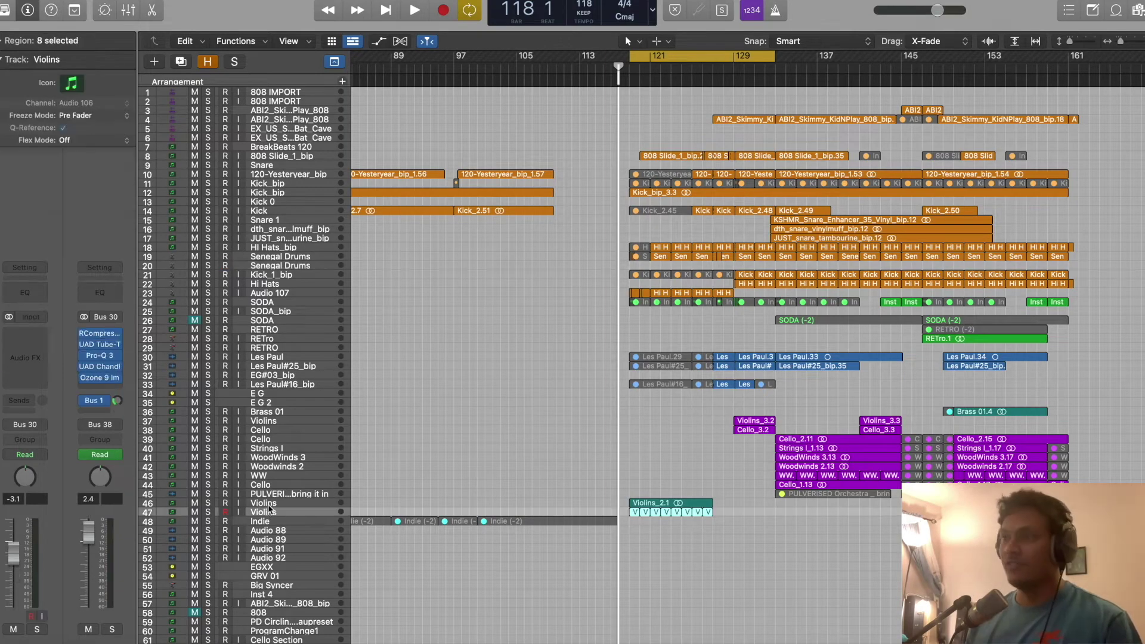
click(109, 630)
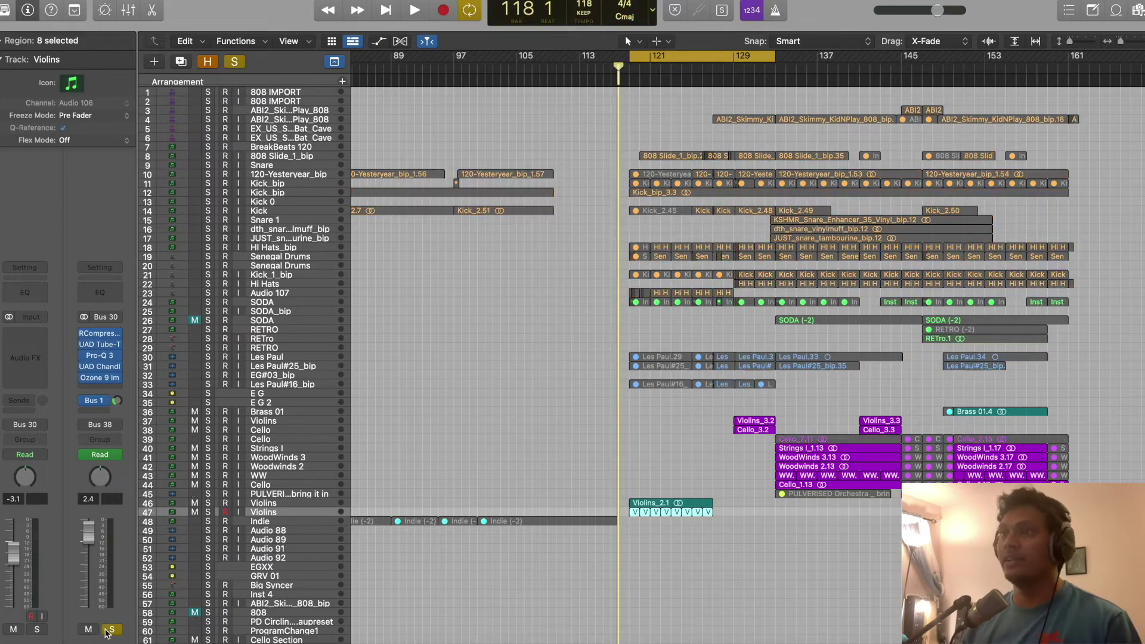
key(space)
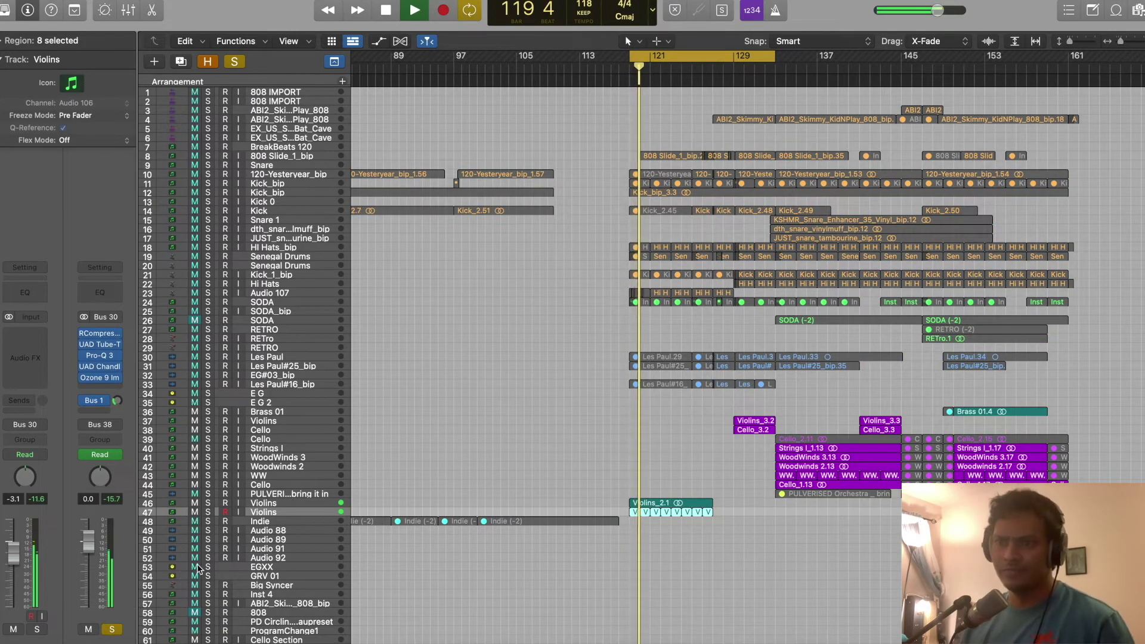
key(super+Down)
scroll(228, 562, down, 5)
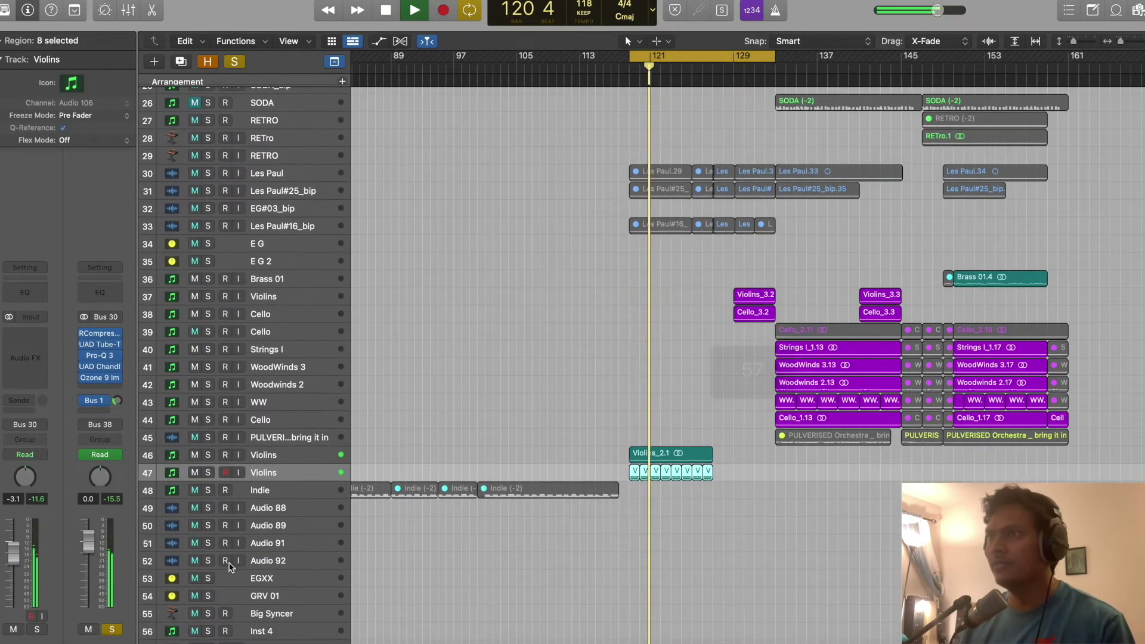
click(208, 566)
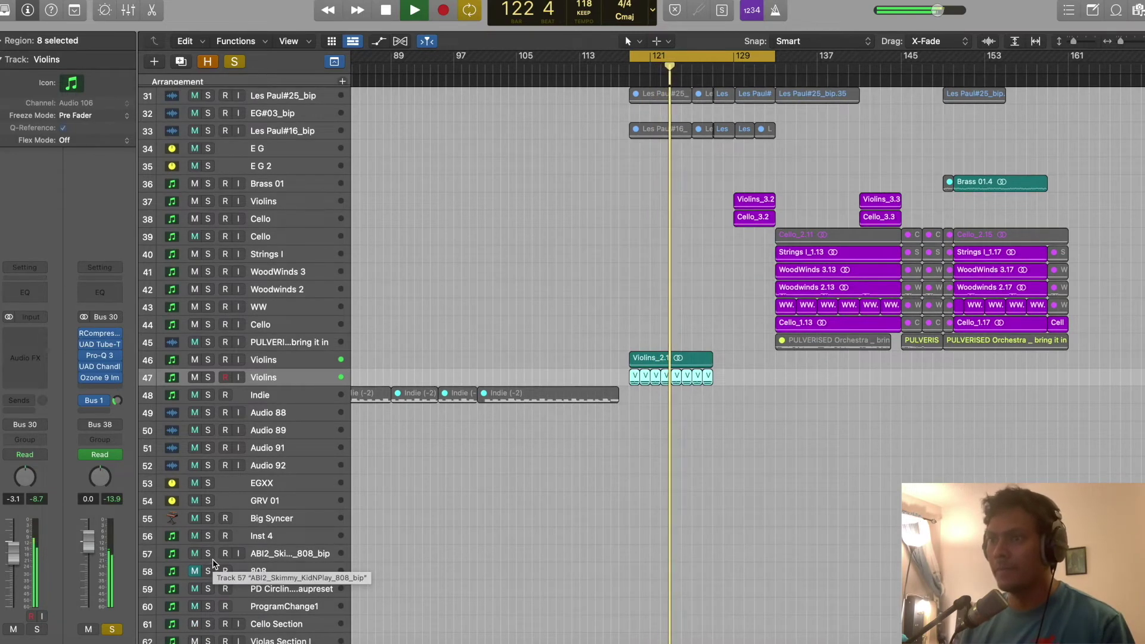
key(c)
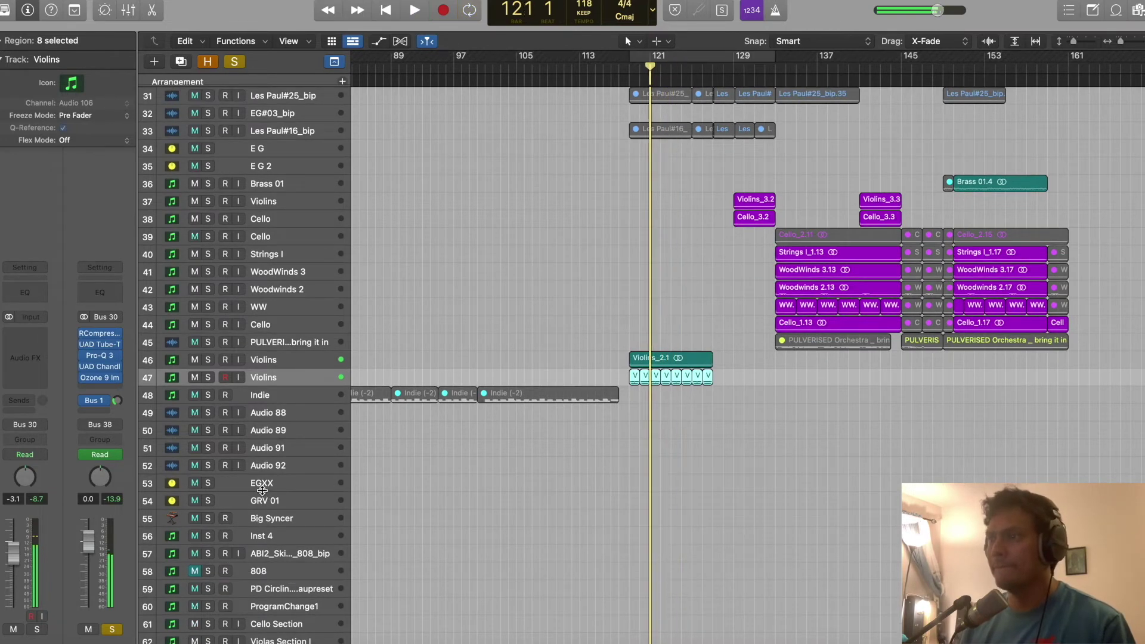
Play the full arrangement without solo from bar 114, leading into verse 2
key(space)
key(comma)
key(comma)
key(comma)
key(comma)
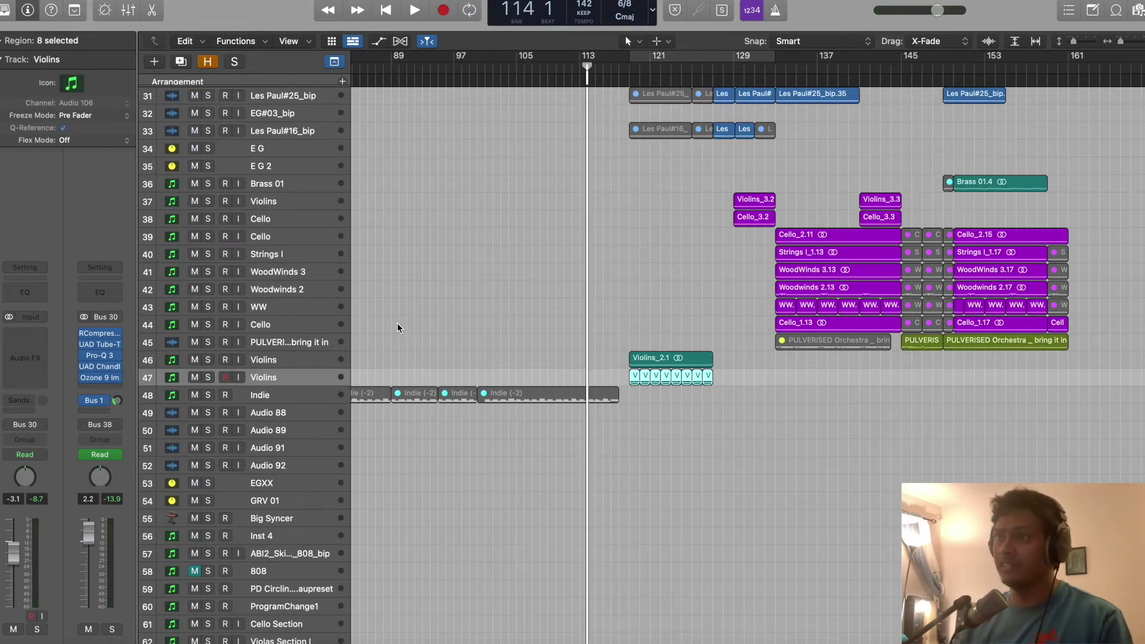
key(space)
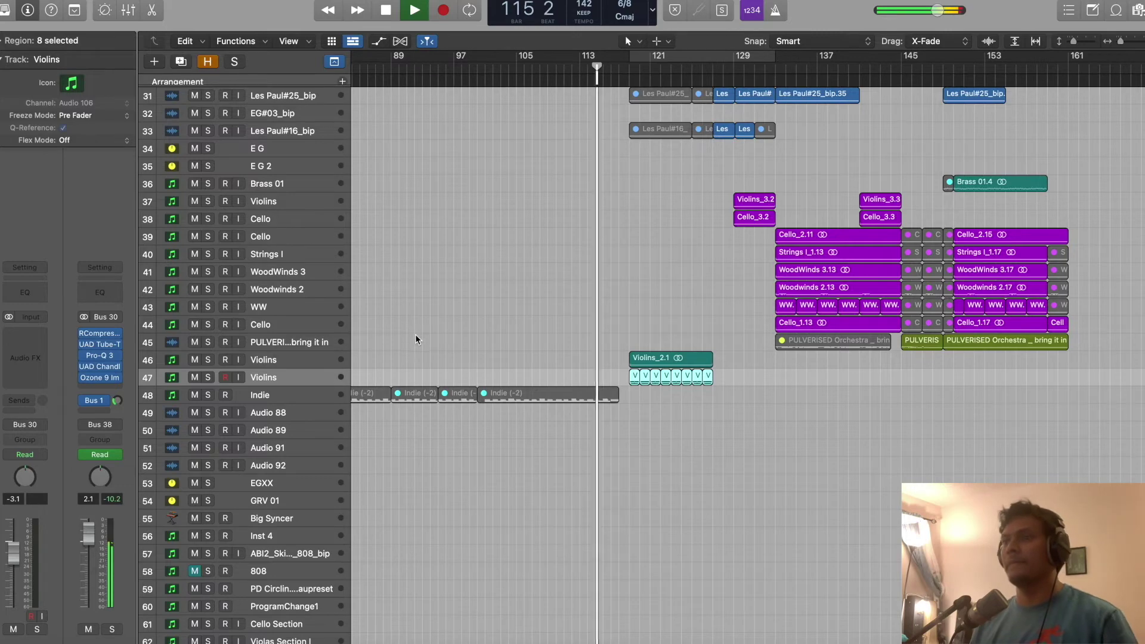
Examine the vocal, drum, guitar and orchestral tracks that sound in verse 2 while the full mix plays
scroll(418, 334, down, 5)
scroll(418, 338, down, 6)
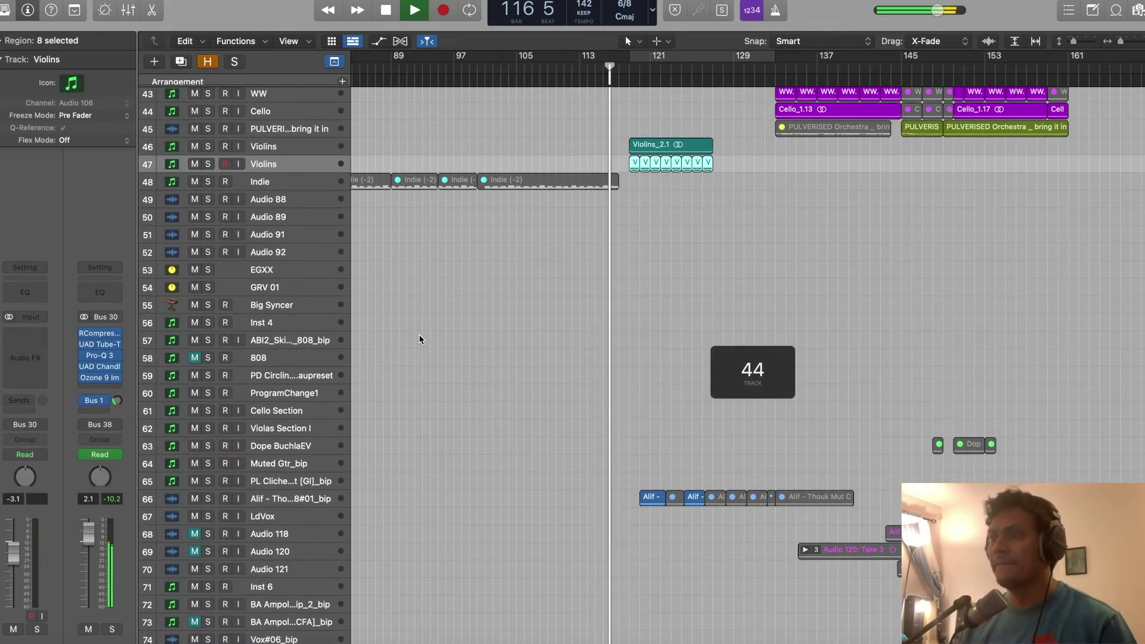
scroll(420, 339, up, 10)
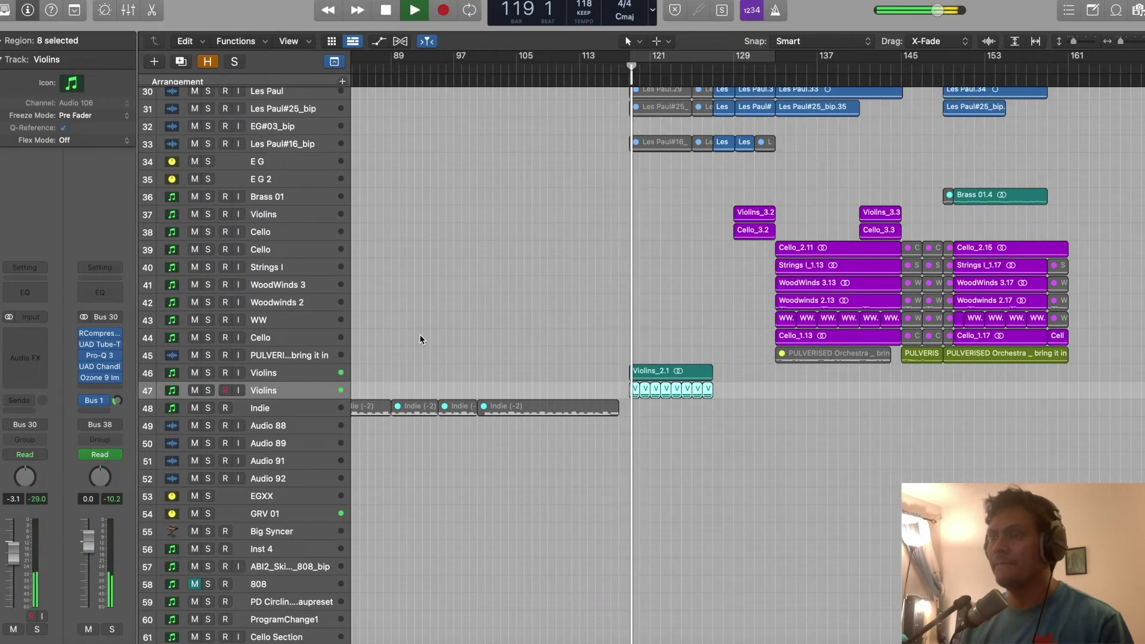
scroll(420, 339, down, 2)
scroll(419, 339, down, 20)
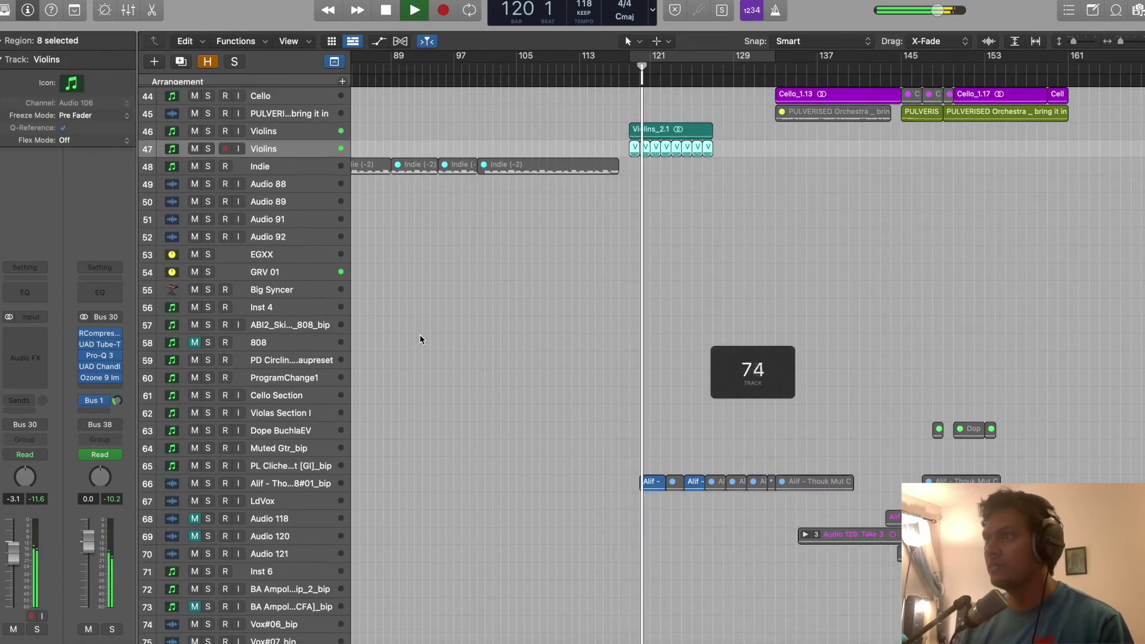
scroll(420, 338, down, 15)
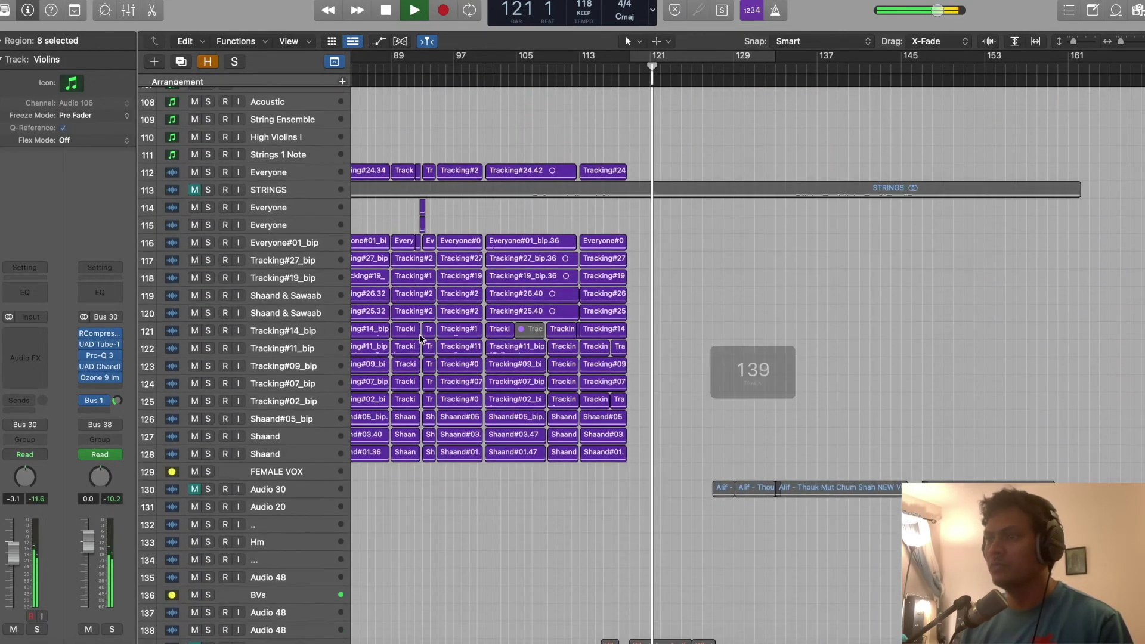
scroll(419, 339, down, 1)
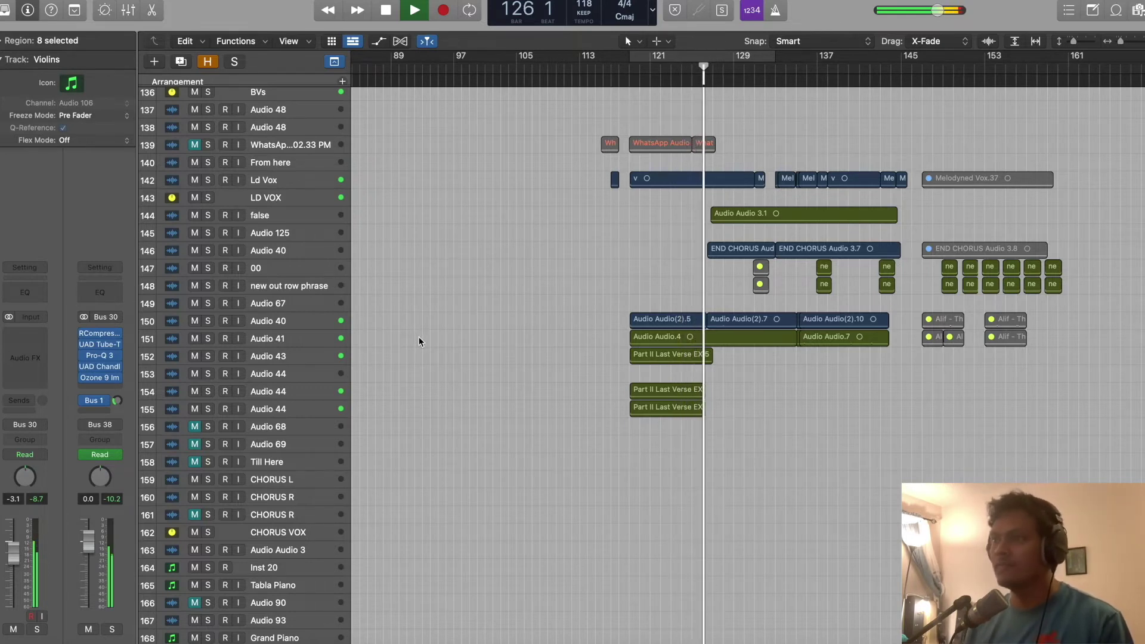
scroll(419, 341, up, 15)
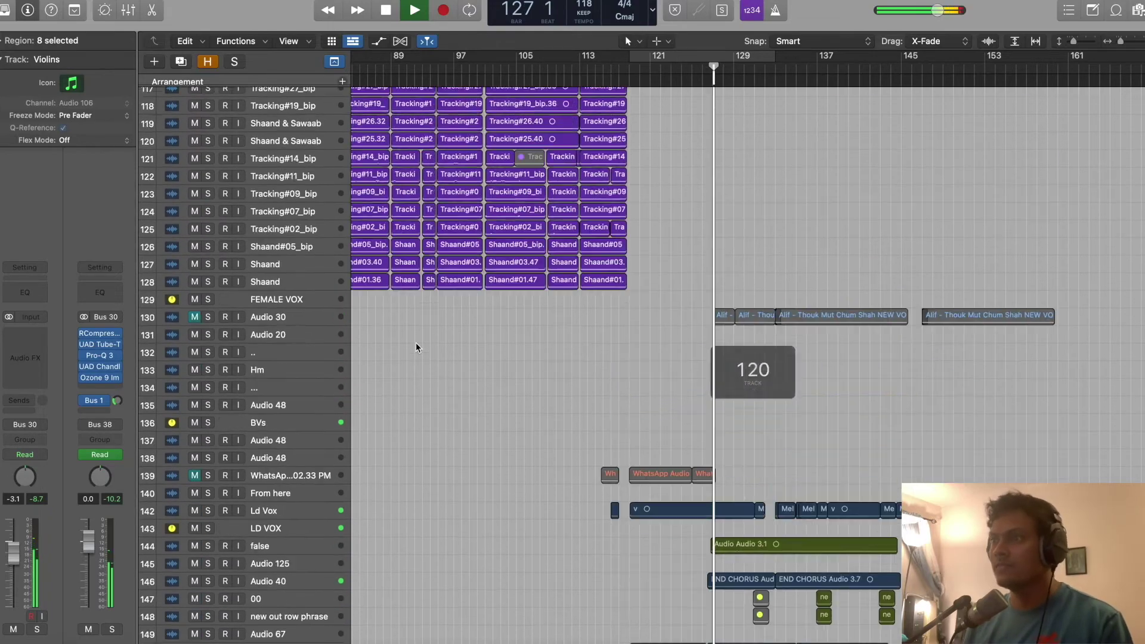
scroll(417, 346, up, 20)
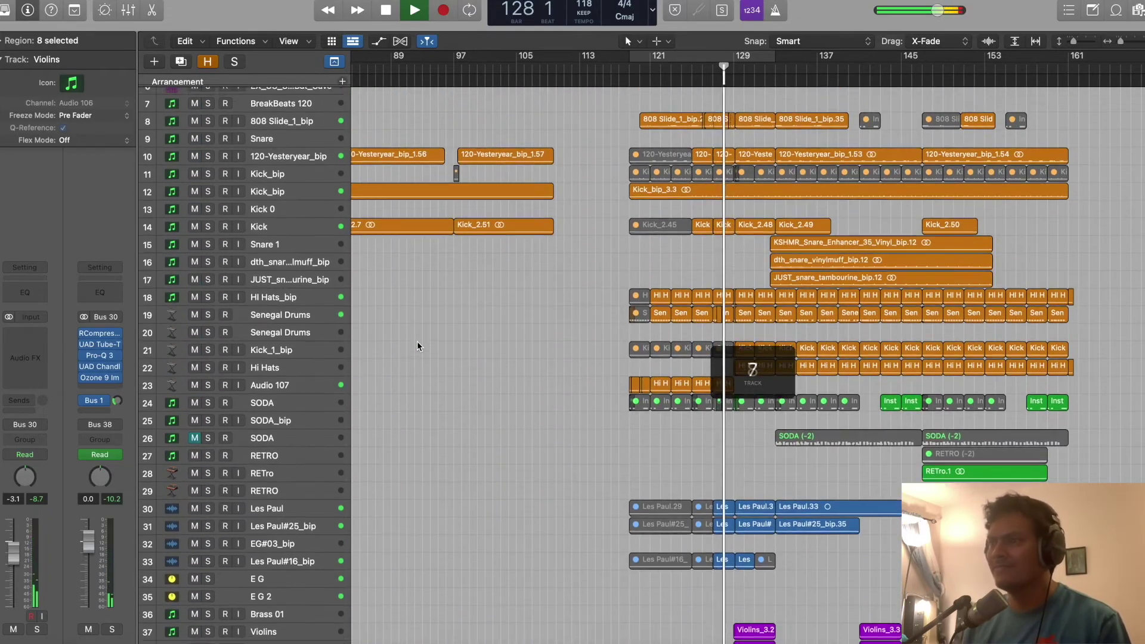
scroll(417, 346, down, 1)
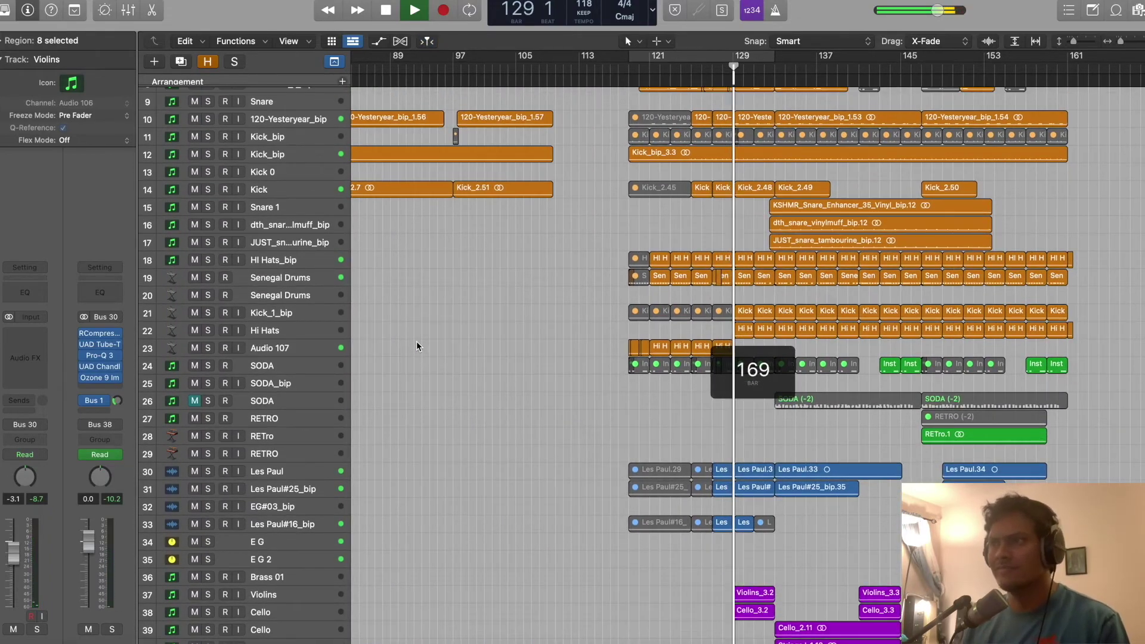
scroll(417, 346, up, 5)
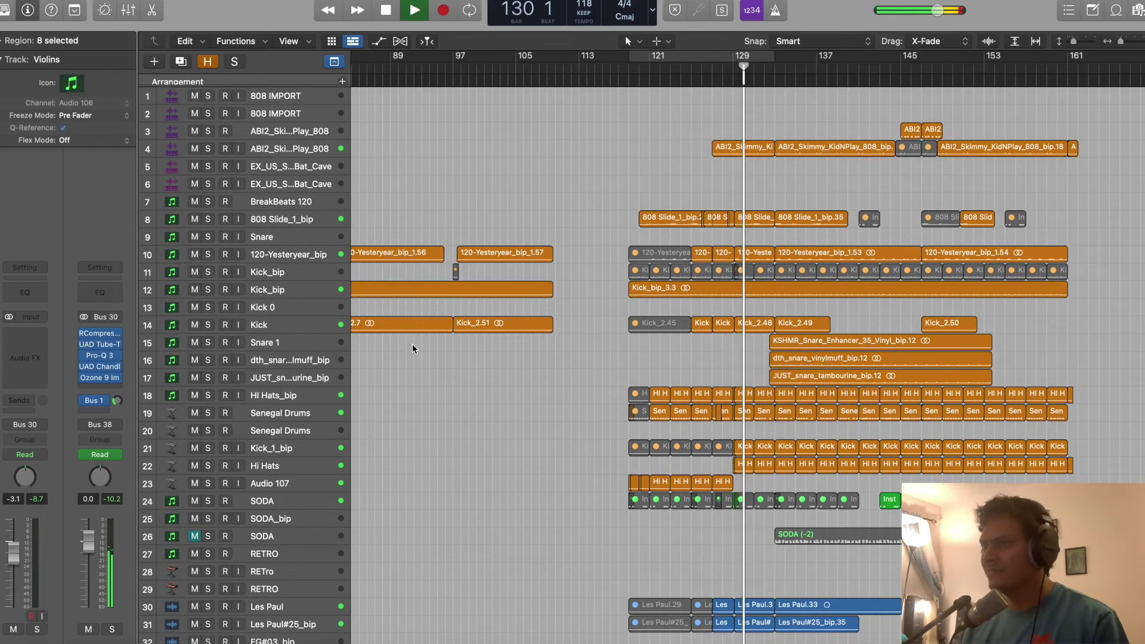
scroll(412, 343, down, 5)
scroll(413, 344, down, 14)
scroll(414, 344, up, 4)
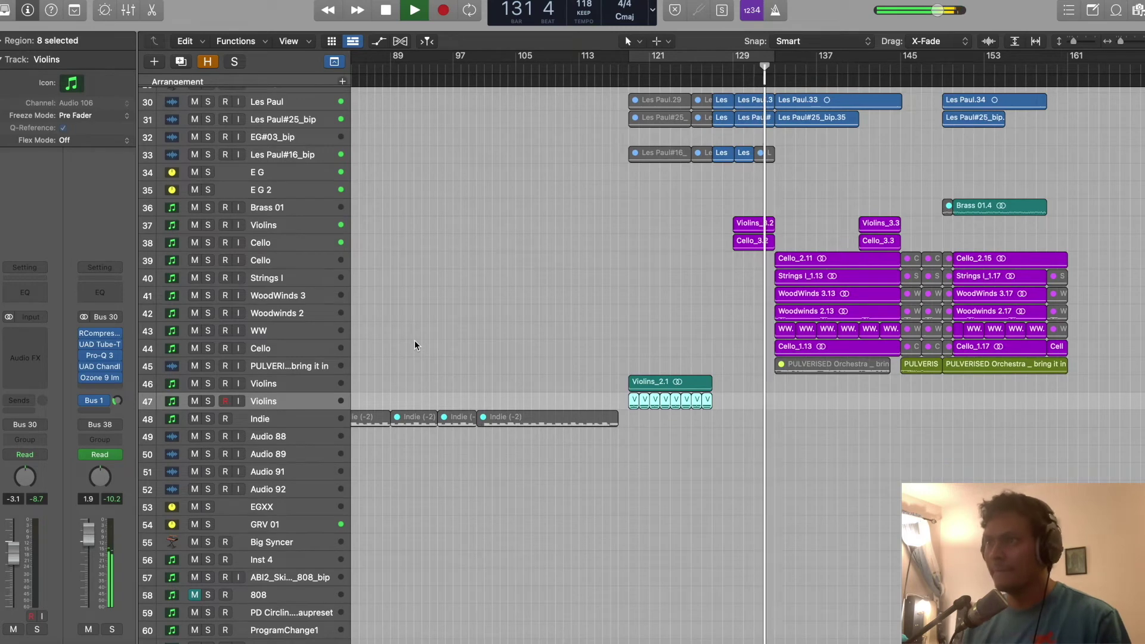
Solo the Bus 30 output of the Cello track holding the Cello_3.2 region and play from bar 129
key(space)
key(comma)
key(comma)
key(comma)
key(comma)
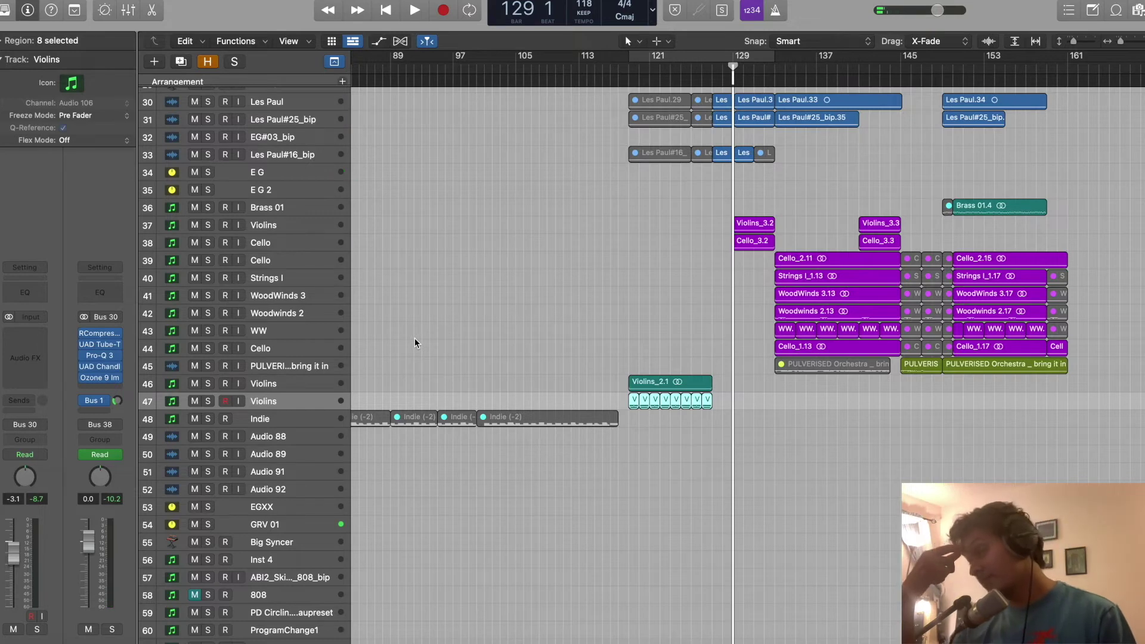
click(300, 248)
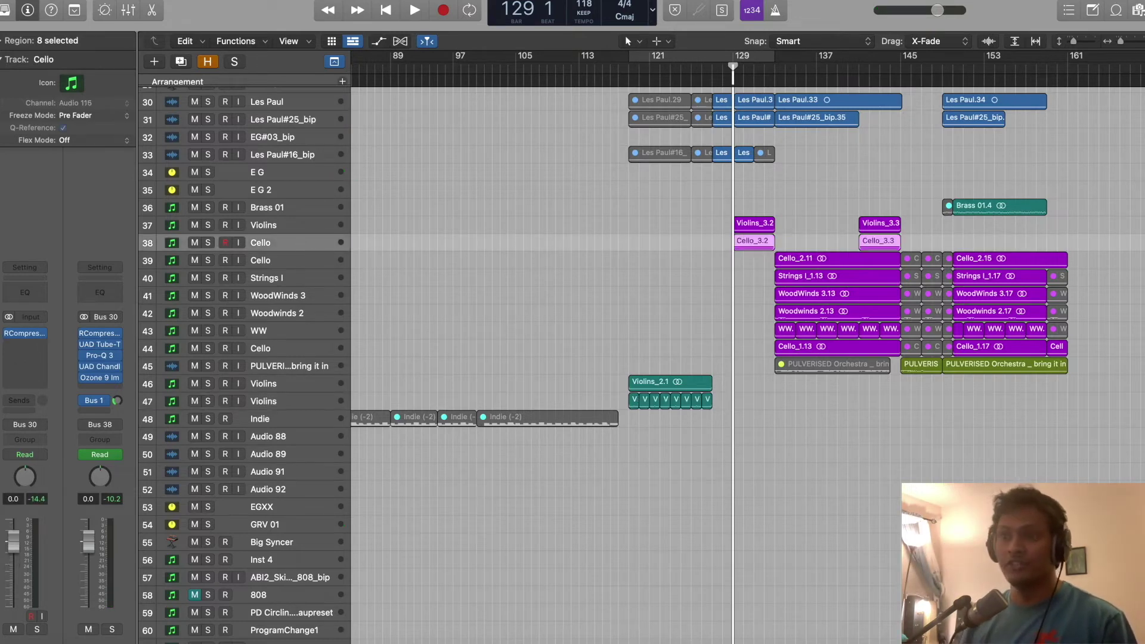
click(111, 631)
key(space)
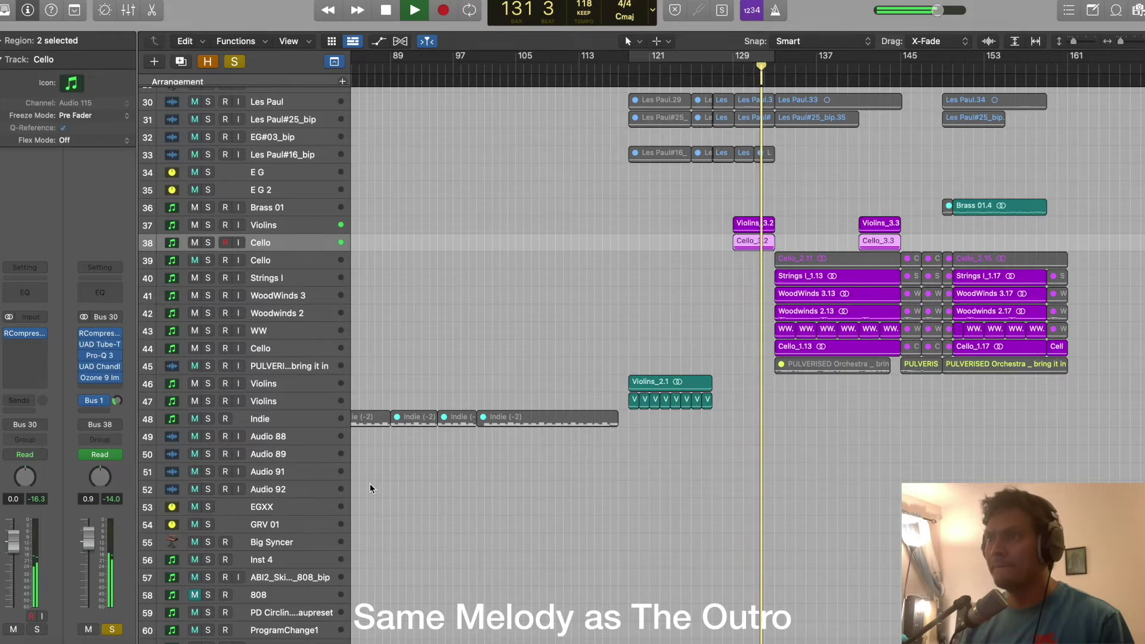
Add the Bus 30 output of the Violins track with the Violins_3.2 region to the soloed groove and play from bar 128
key(space)
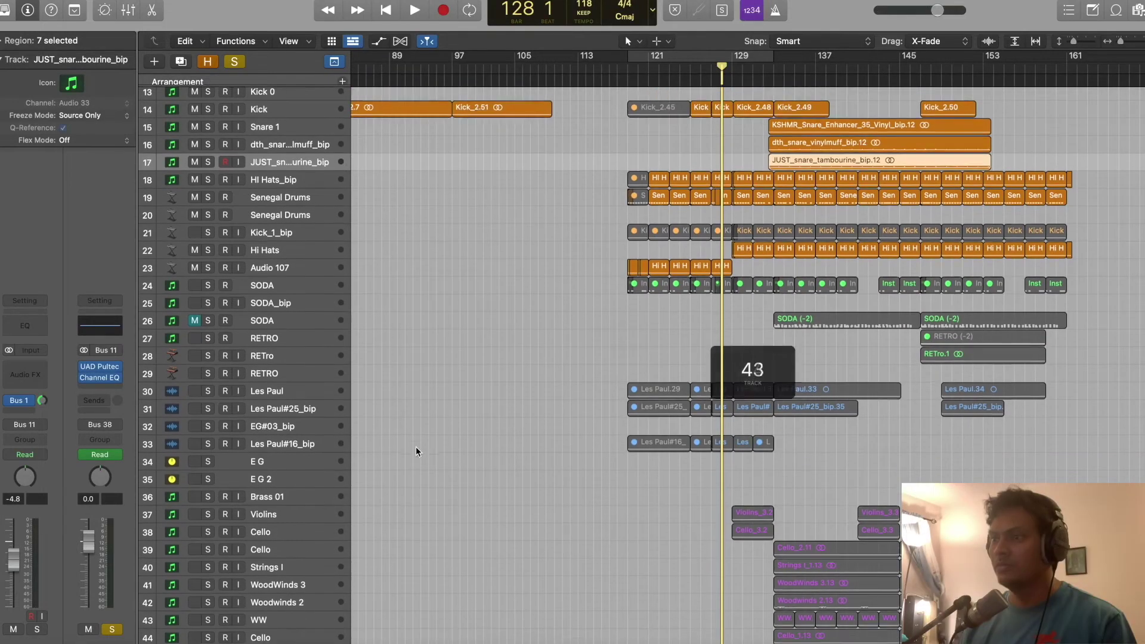
scroll(416, 446, down, 2)
click(296, 450)
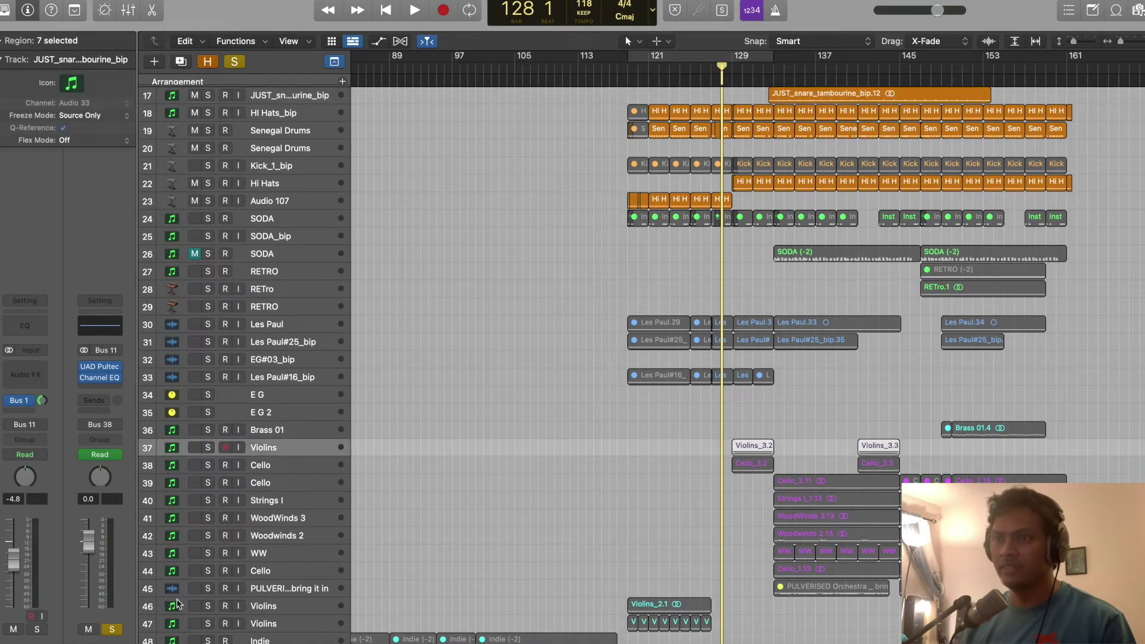
click(112, 629)
key(space)
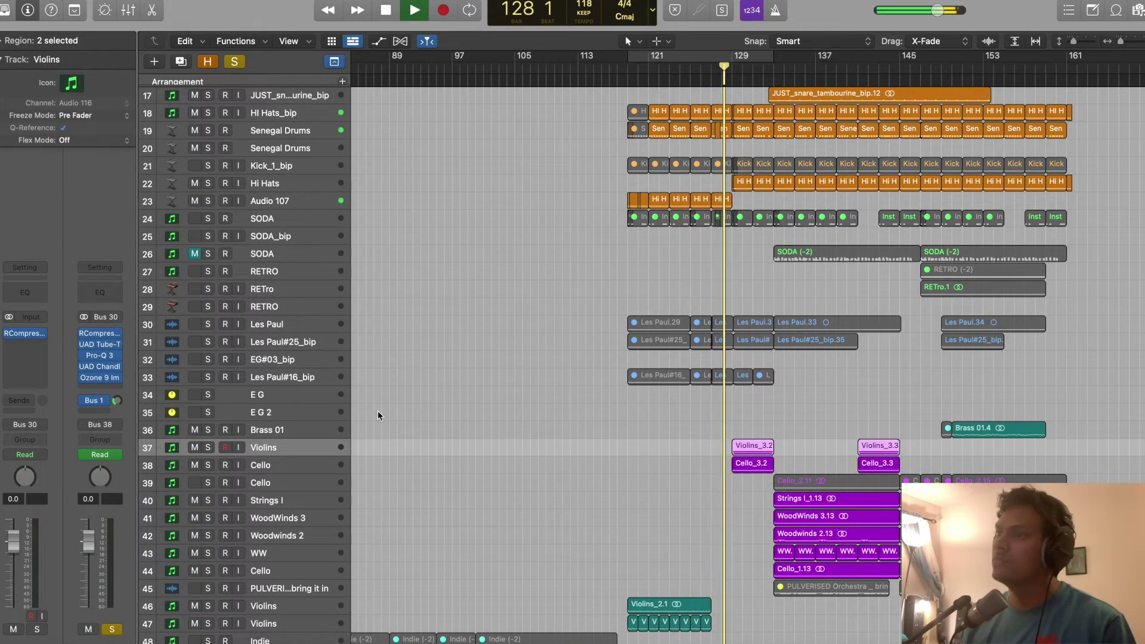
Add the Bus 19 output of Les Paul#25_bip to the solo and follow the playing string and woodwind tracks
click(285, 342)
click(112, 629)
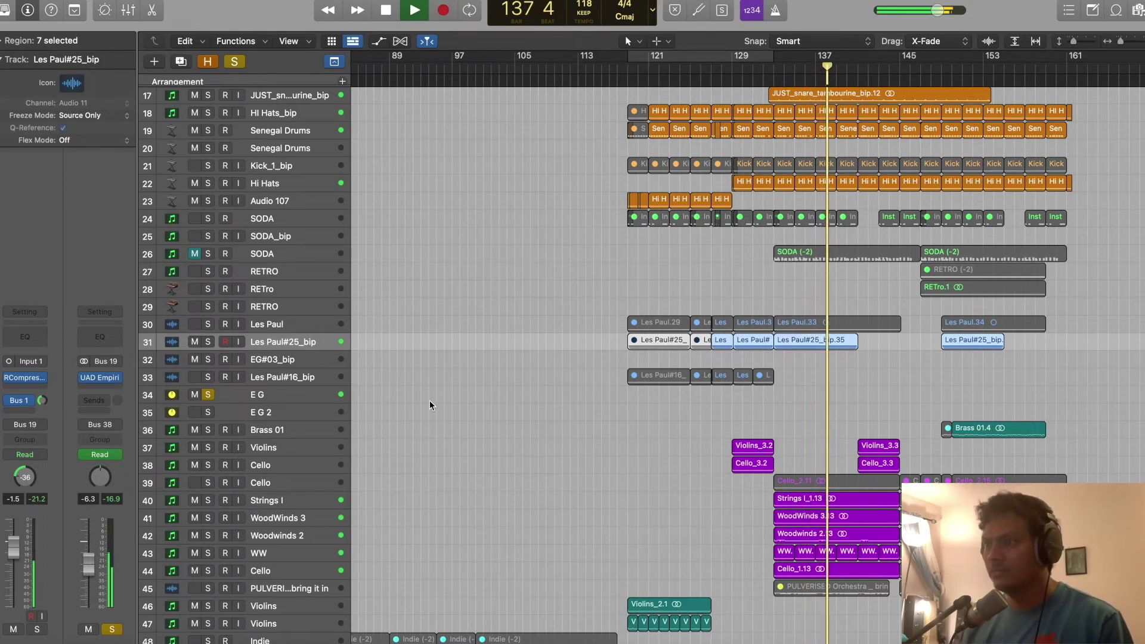
scroll(427, 399, right, 2)
scroll(428, 400, down, 10)
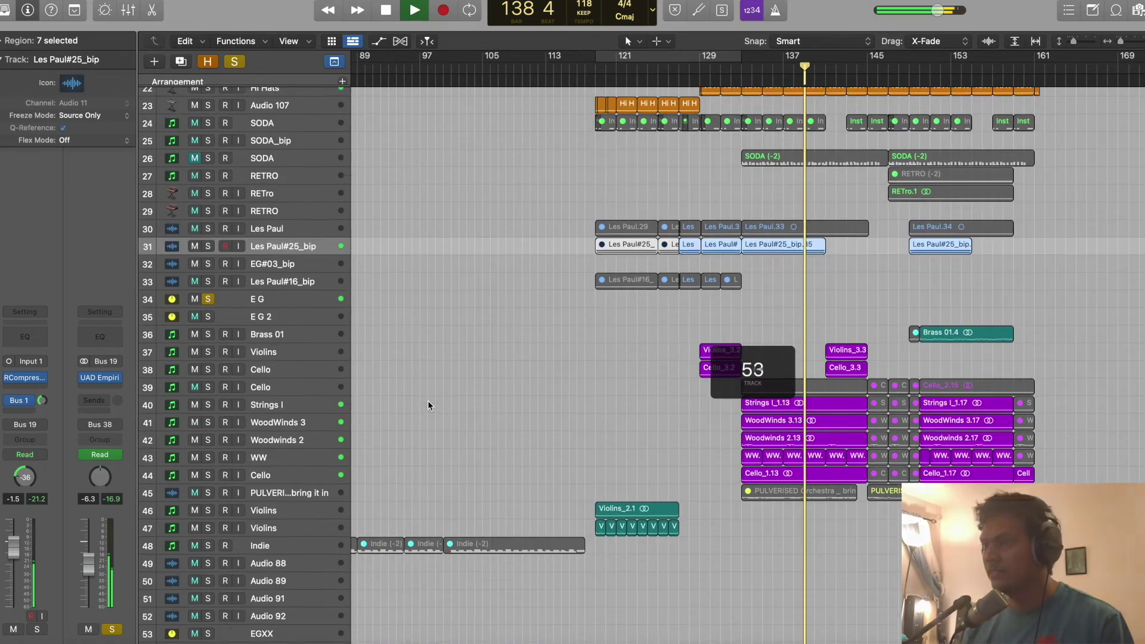
scroll(427, 399, down, 6)
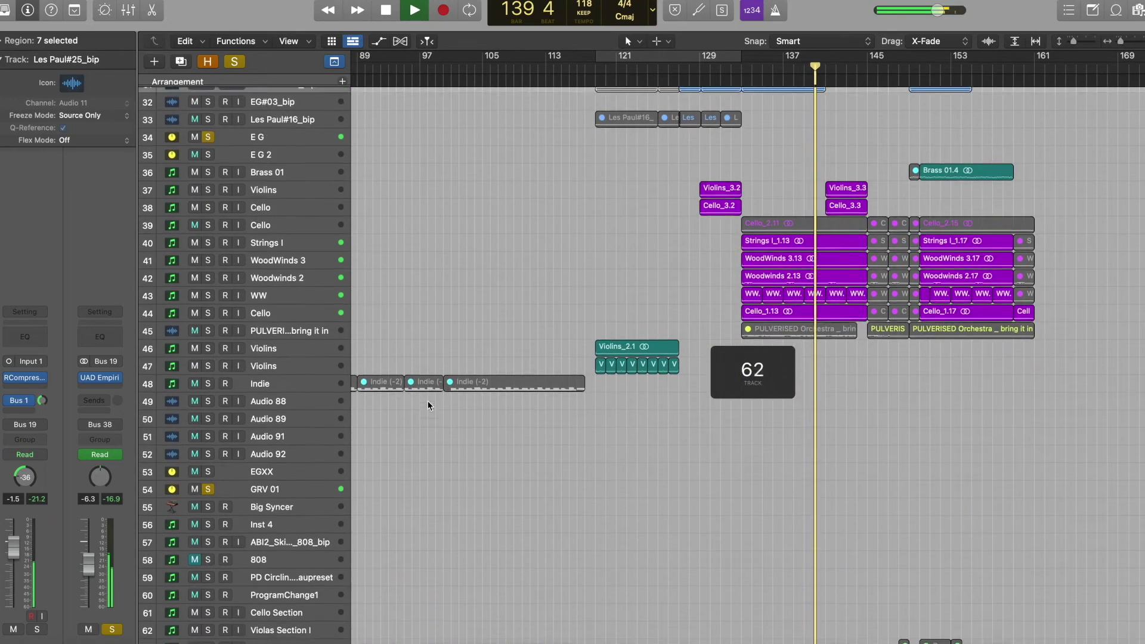
Solo the Strings I, WoodWinds 3, Woodwinds 2, WW and two Cello tracks (Cello_2.11, Cello_1.13) and play from bar 133
scroll(427, 401, down, 7)
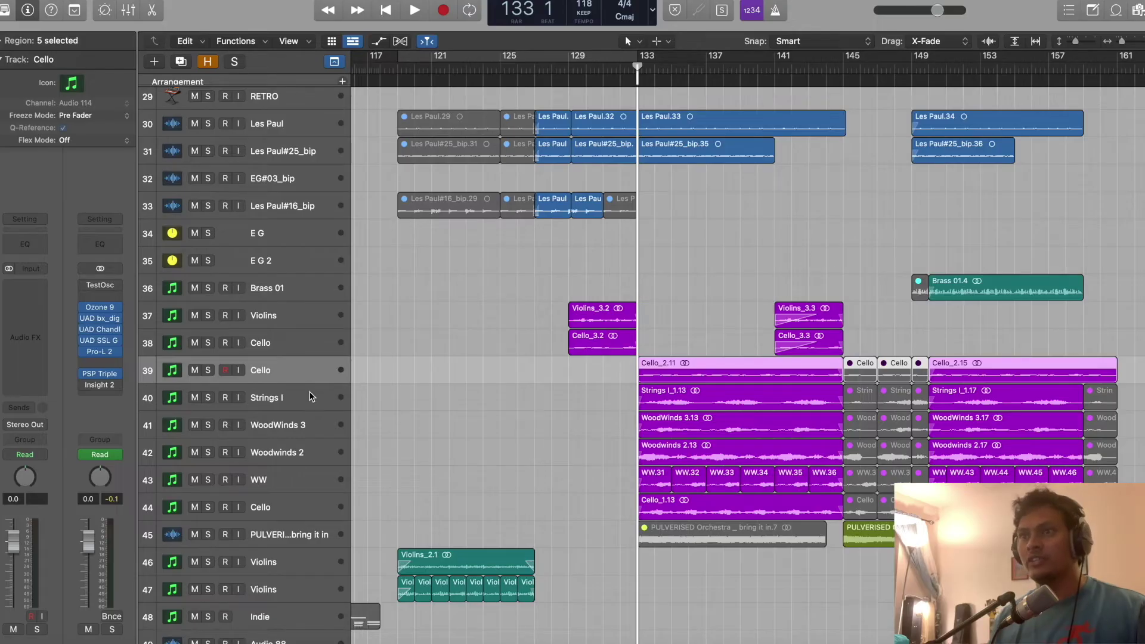
click(310, 391)
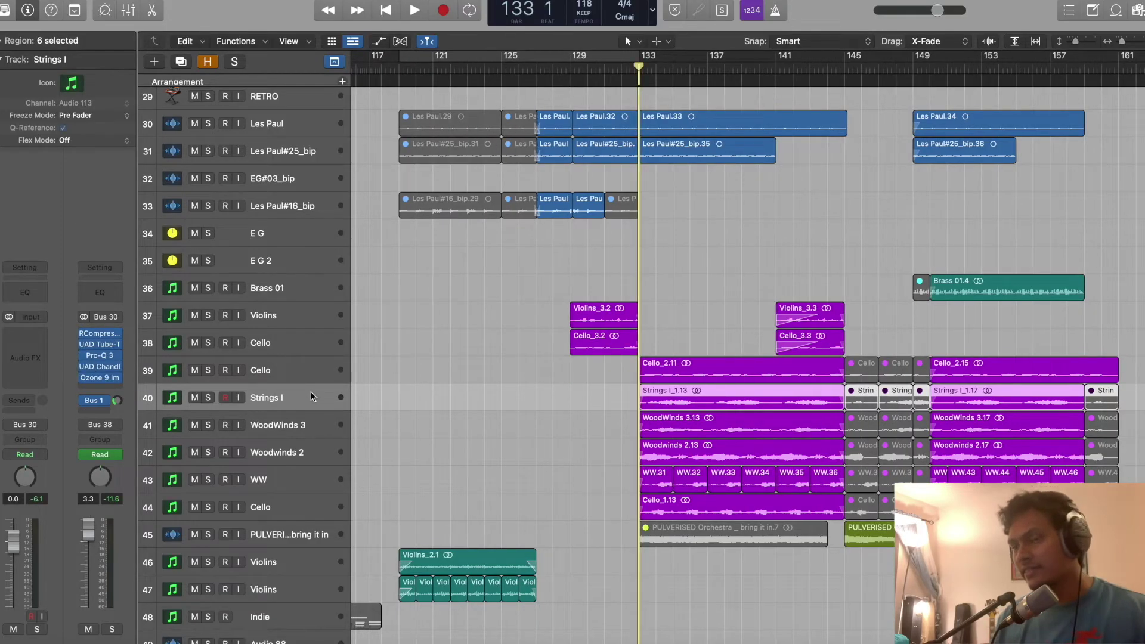
key(s)
click(286, 425)
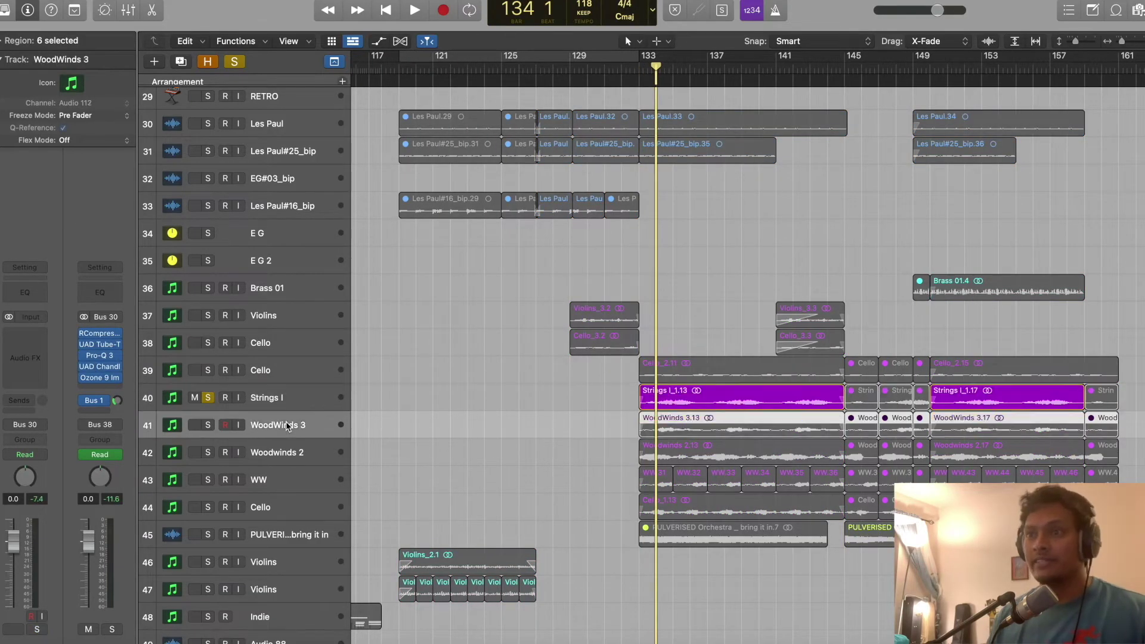
key(s)
click(296, 452)
key(s)
click(296, 502)
key(s)
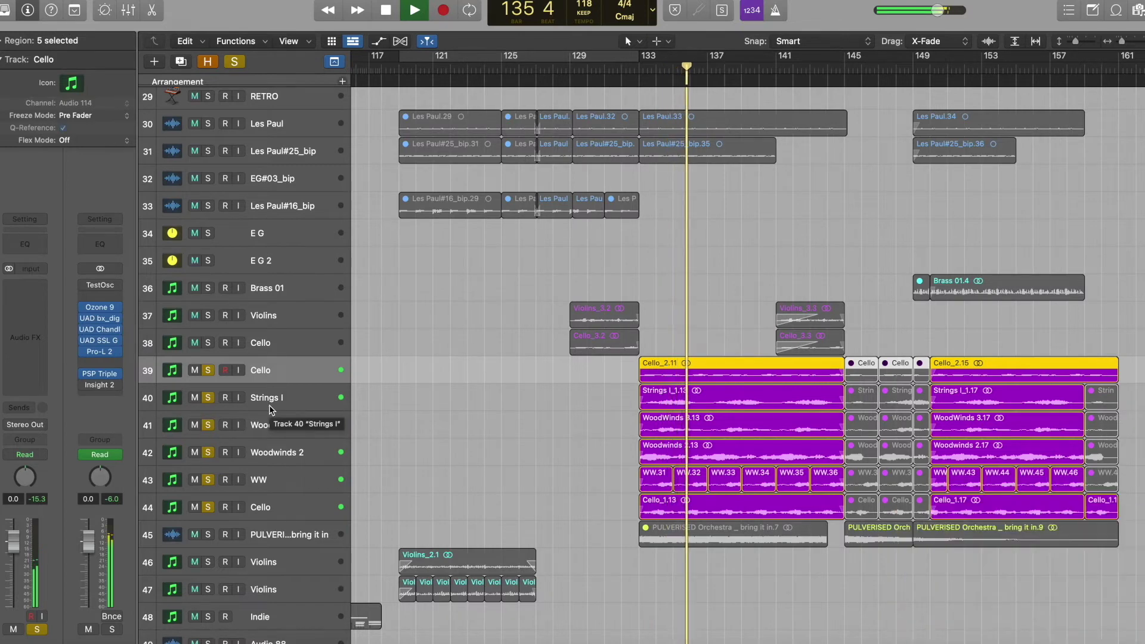
Play the soloed groove buses, adding the Bus 15 output of the ABI2_Skimmy 808 track and the 808 Slide_1_bip track to the solo
scroll(313, 409, right, 2)
scroll(313, 409, right, 1)
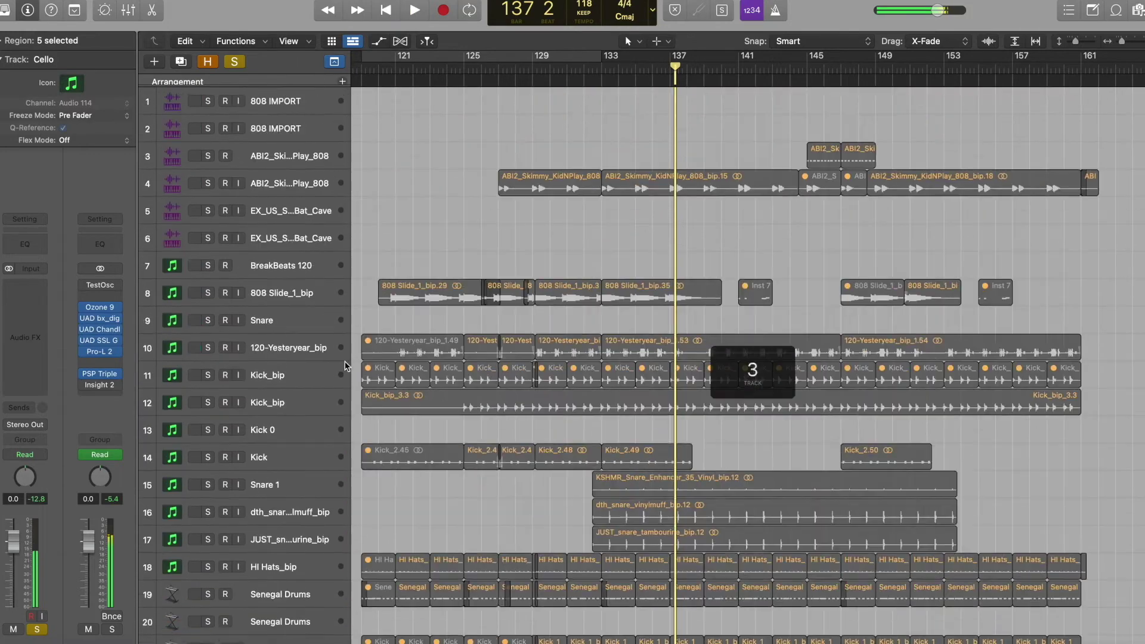
key(space)
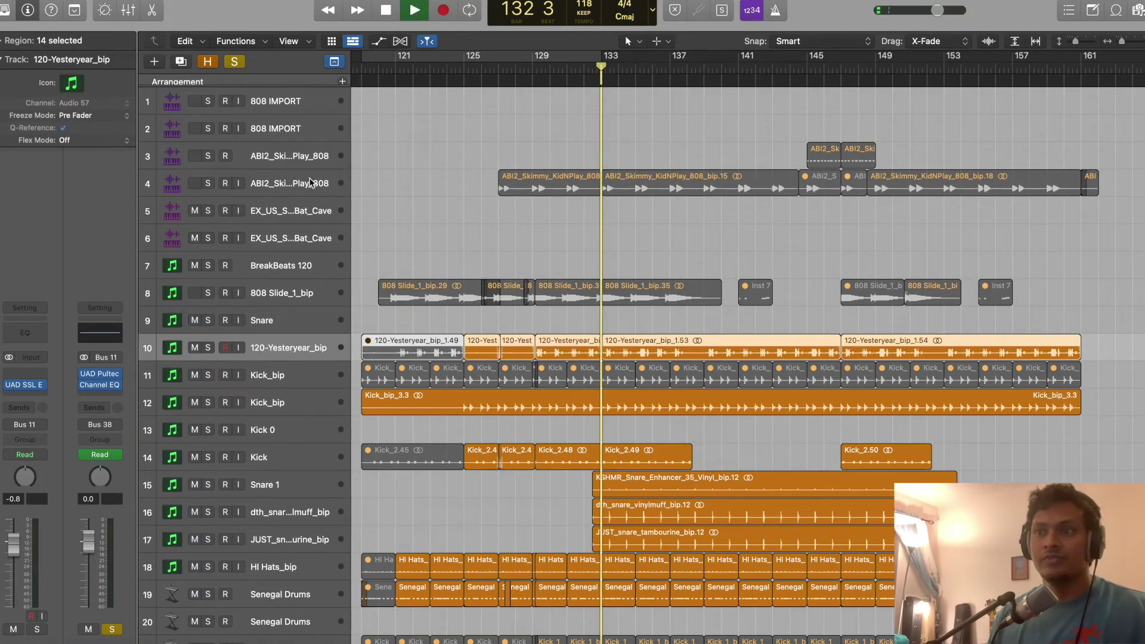
click(309, 183)
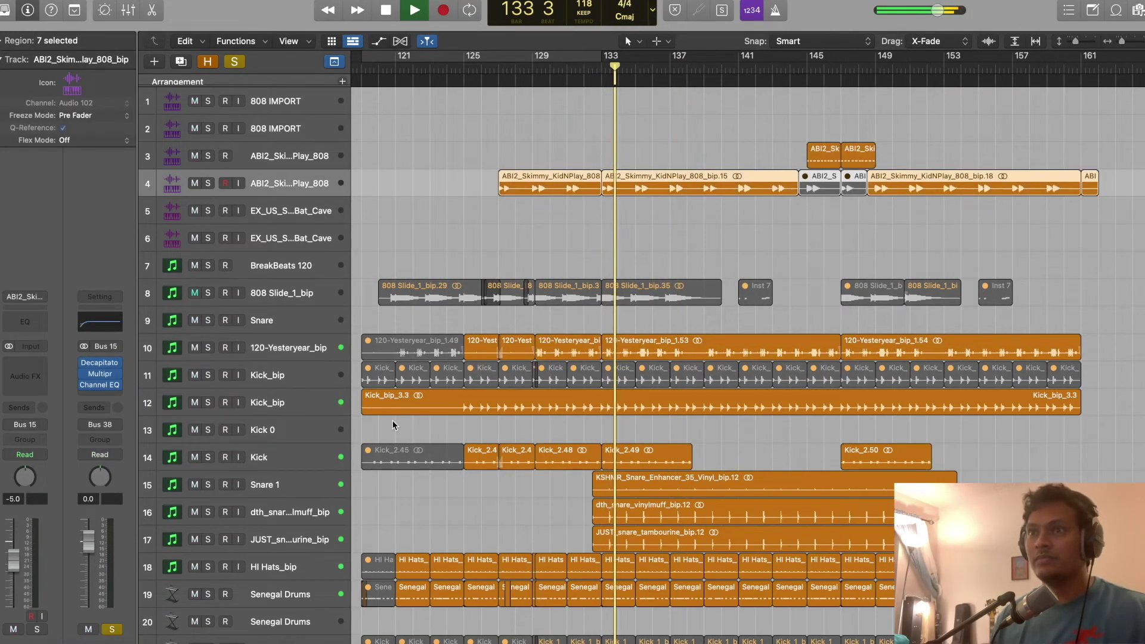
click(301, 296)
key(ctrl+s)
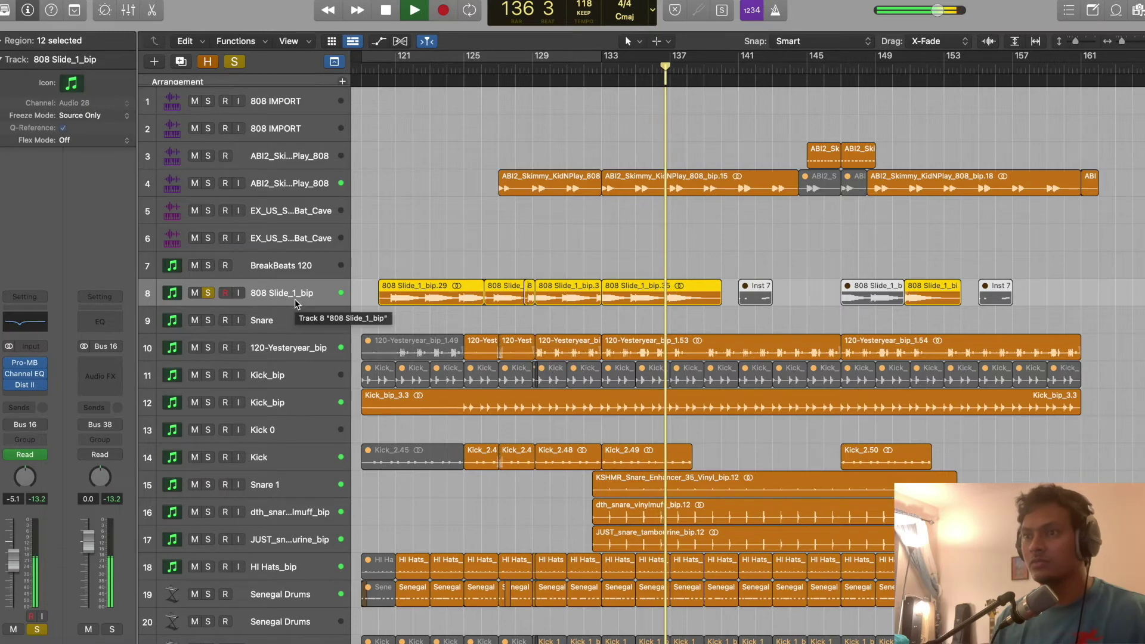
Rewind to bar 133, clear the solos and play the full mix while bringing the lead vocal tracks into view
scroll(294, 298, down, 15)
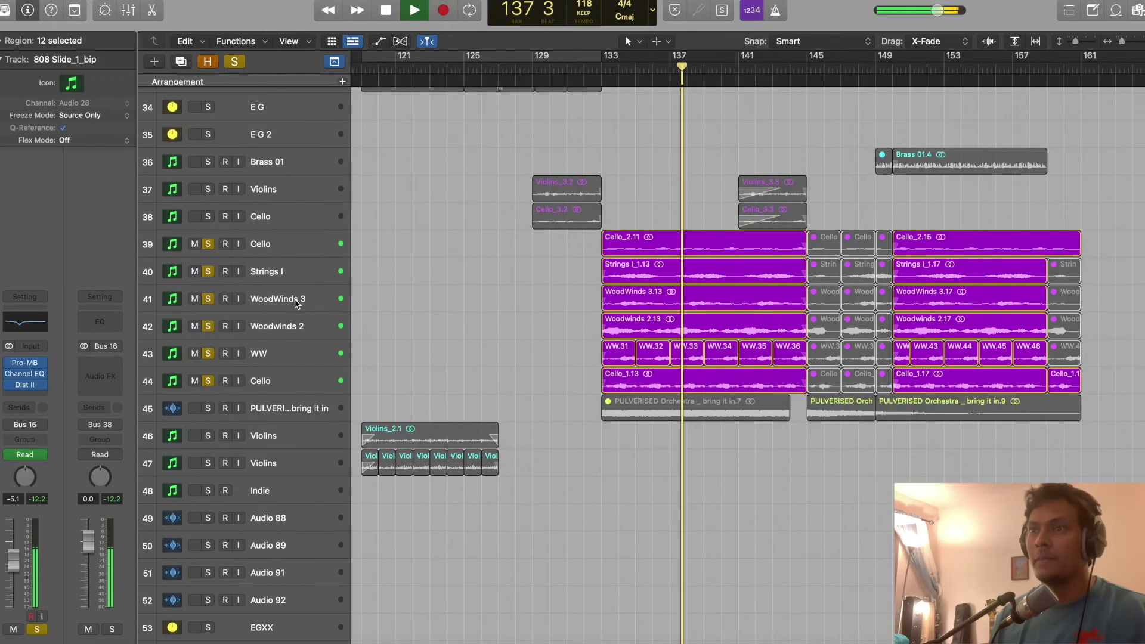
key(comma)
key(comma)
key(comma)
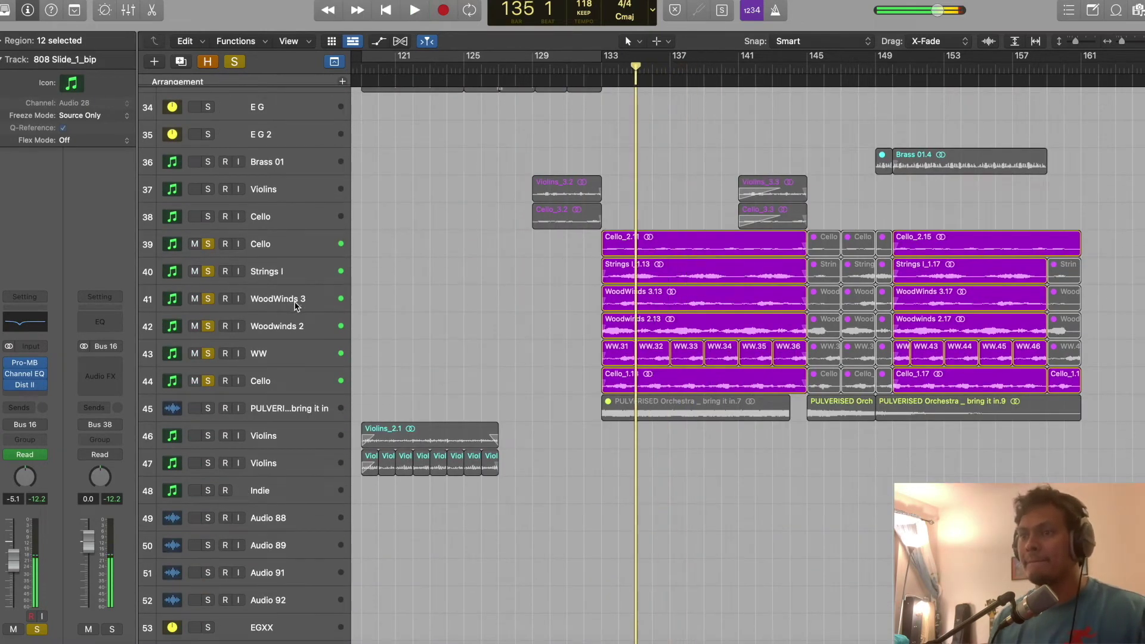
key(space)
scroll(337, 266, down, 20)
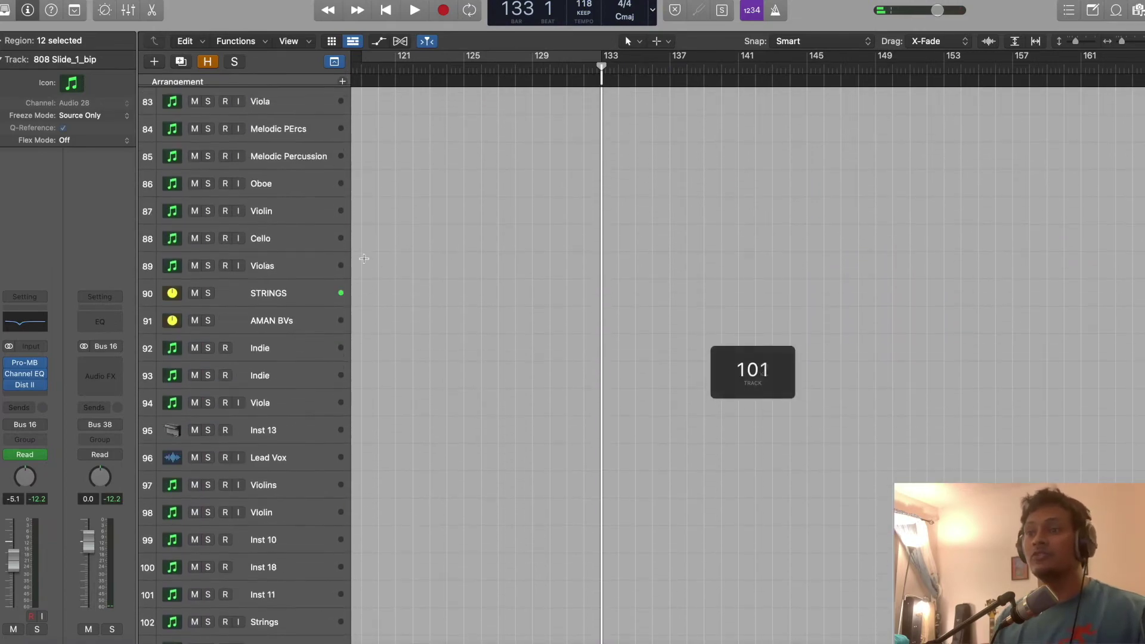
key(space)
scroll(363, 258, down, 20)
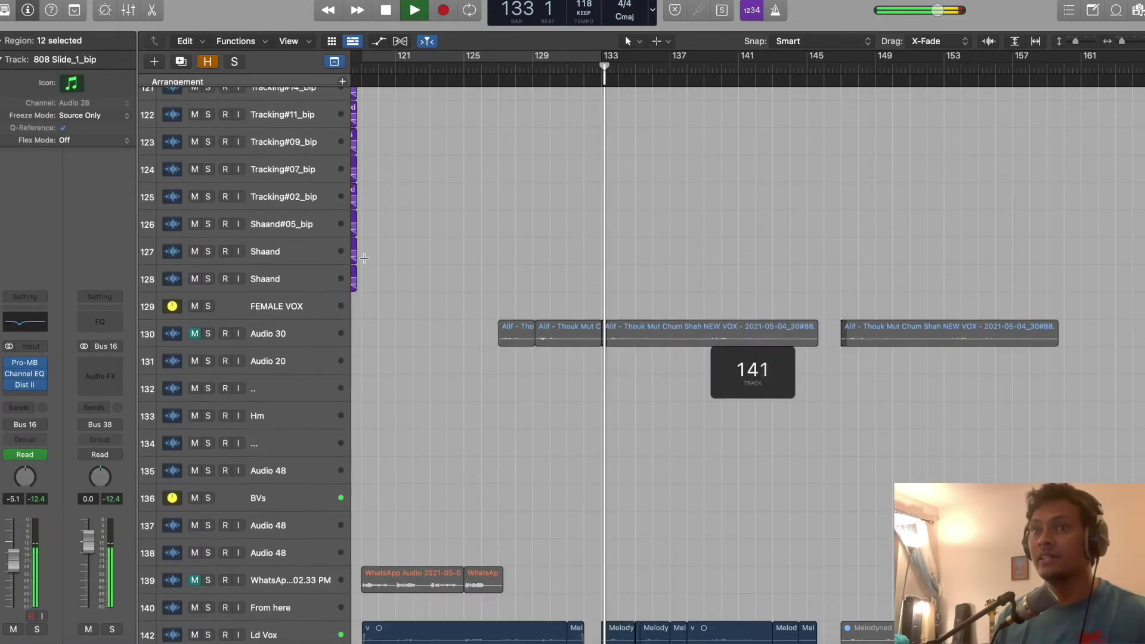
scroll(364, 258, down, 2)
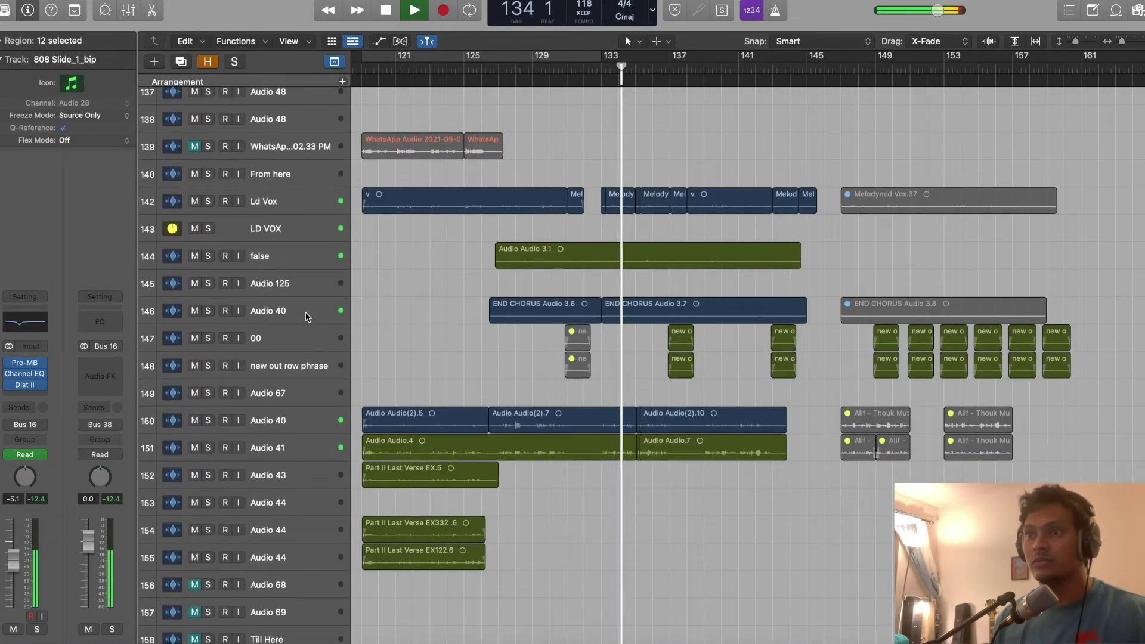
Solo the Bus 34 output of the Audio 41 vocal track and play from bar 133
key(comma)
click(294, 442)
click(112, 628)
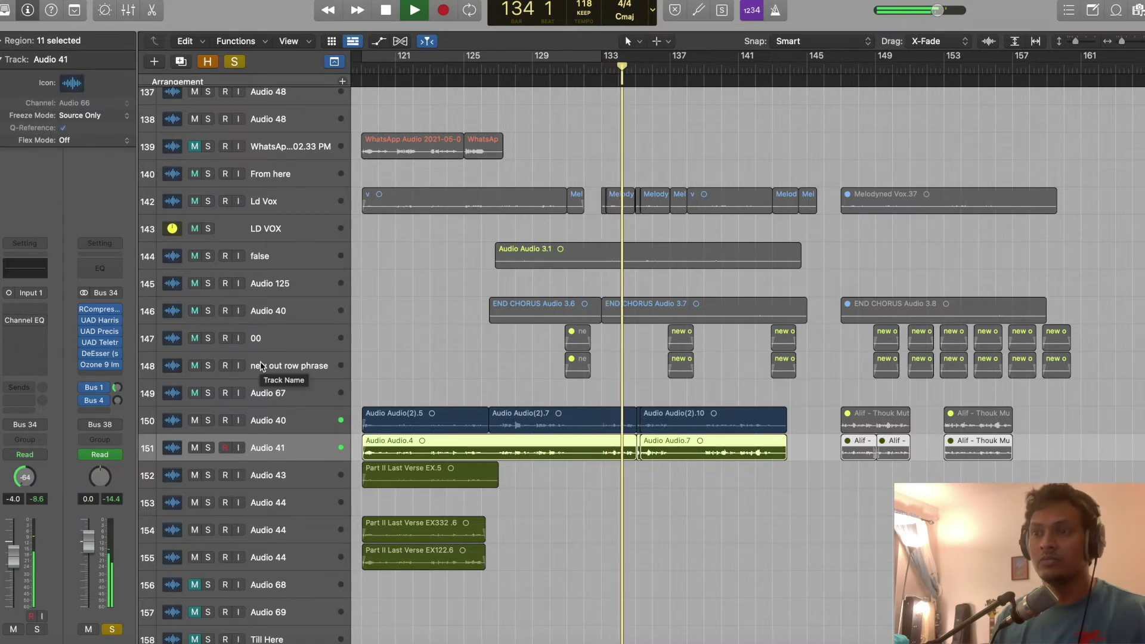
Clear the vocal solo and examine the vocal, guitar and orchestral tracks while the full mix plays from bar 133
click(234, 61)
key(space)
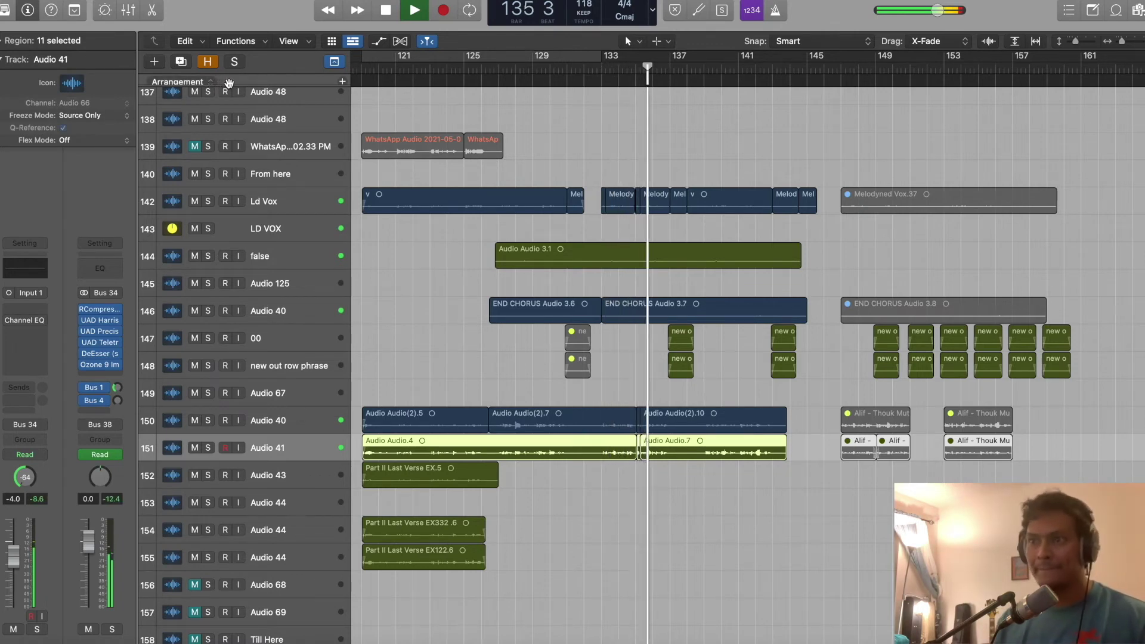
scroll(485, 277, down, 11)
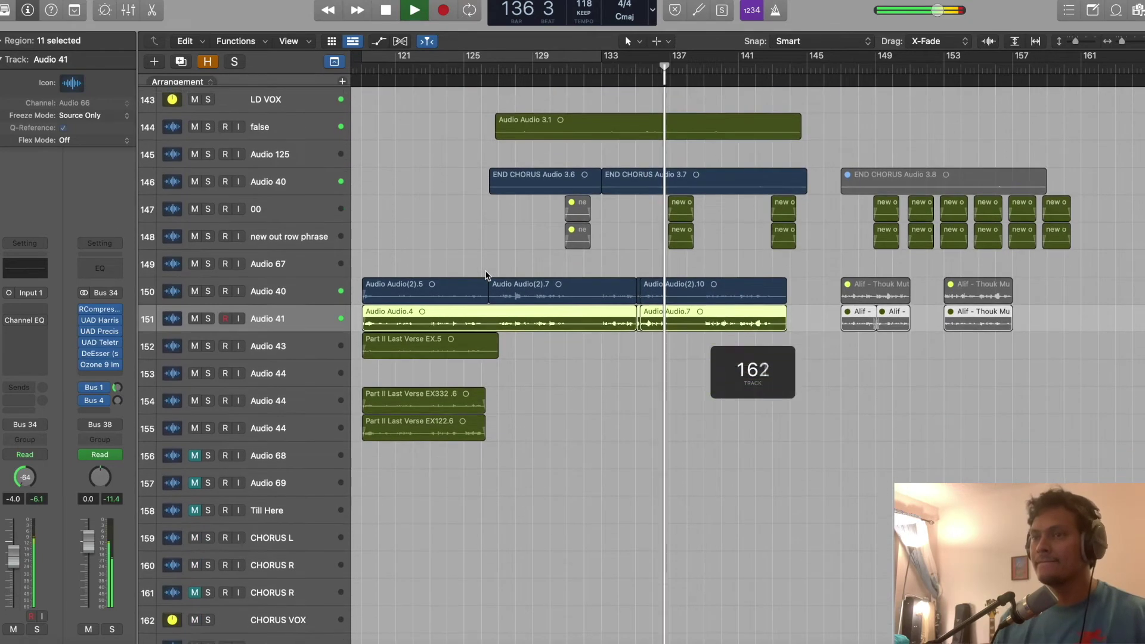
scroll(488, 271, up, 5)
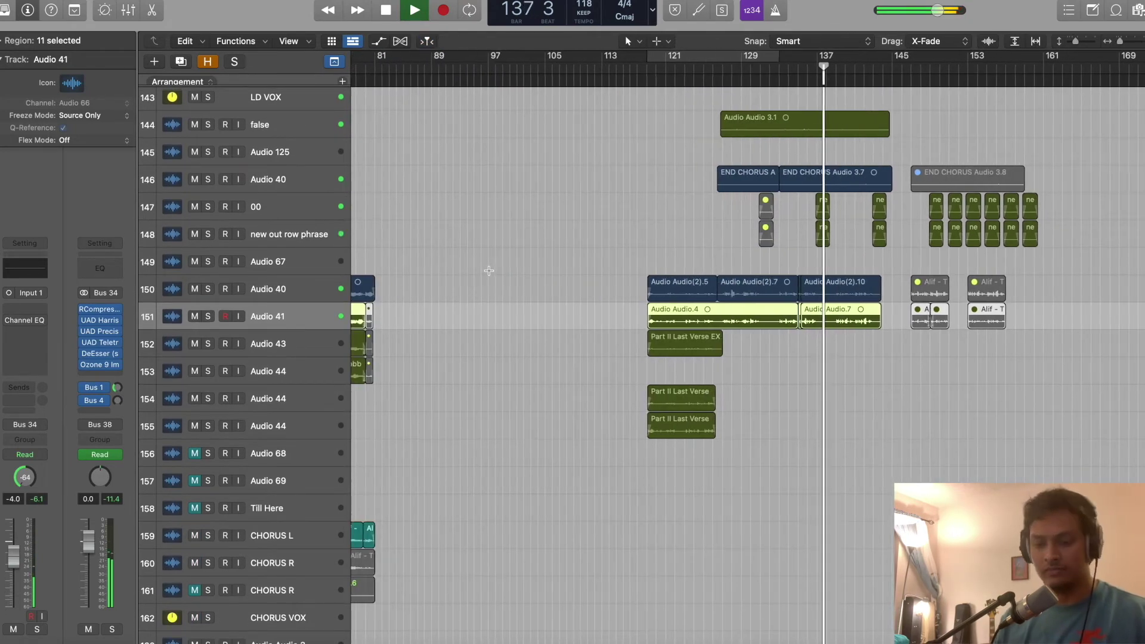
scroll(488, 272, right, 5)
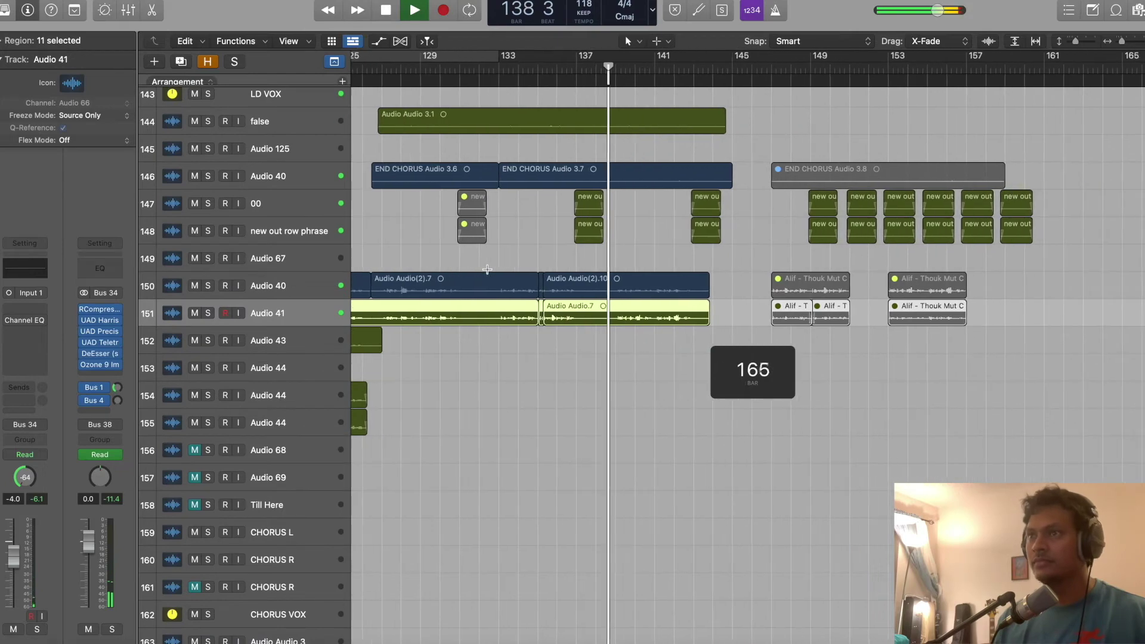
scroll(487, 274, up, 3)
scroll(486, 276, up, 10)
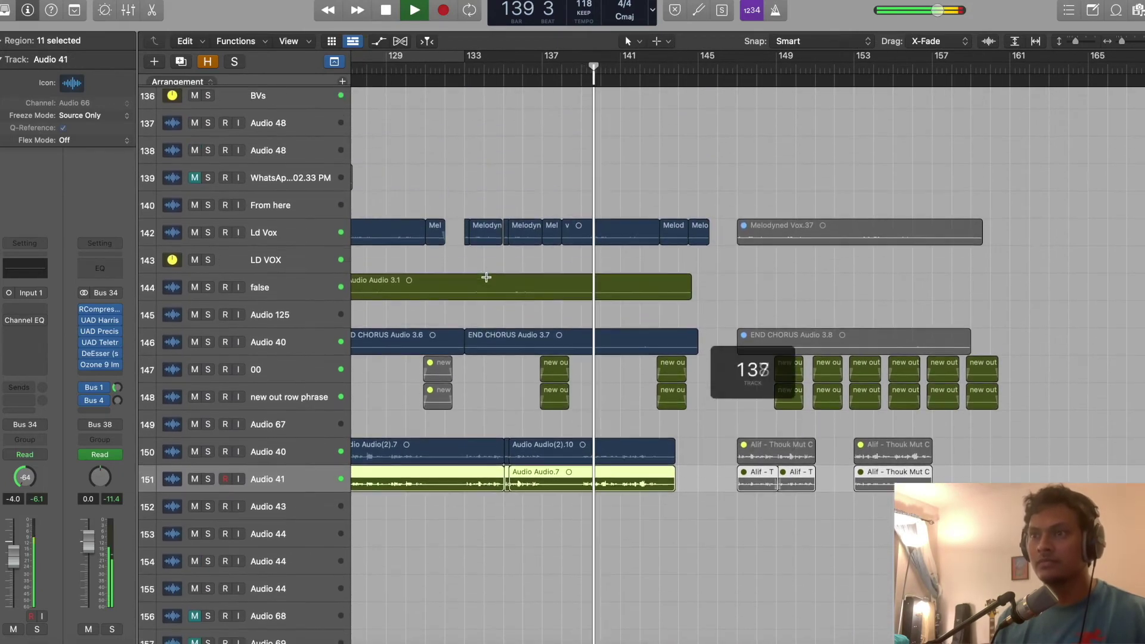
scroll(485, 278, up, 15)
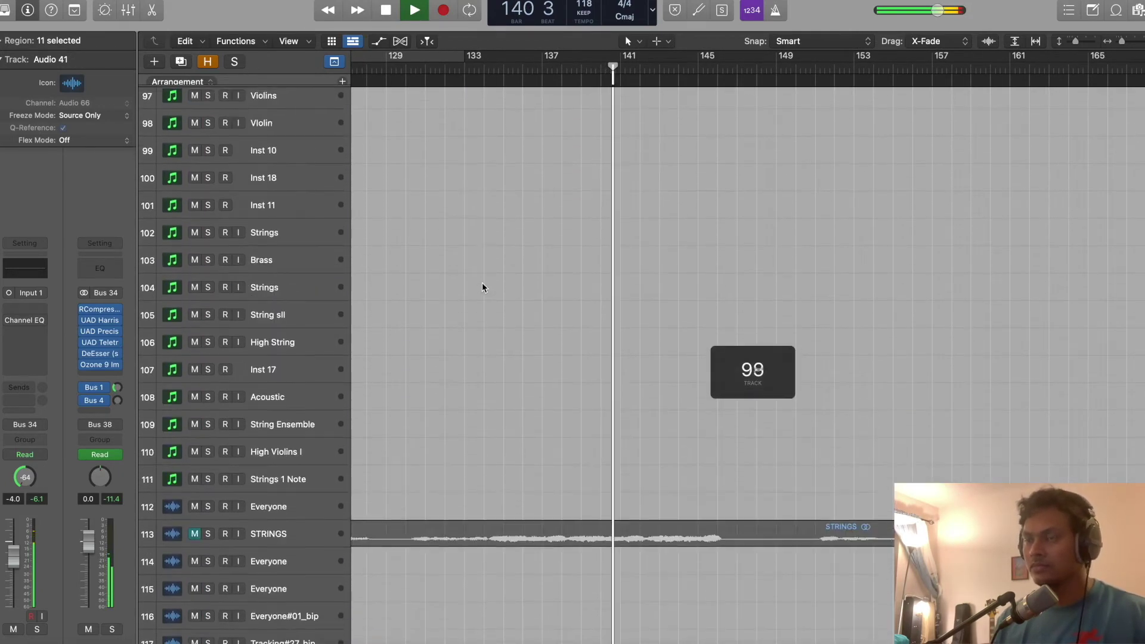
scroll(483, 288, up, 10)
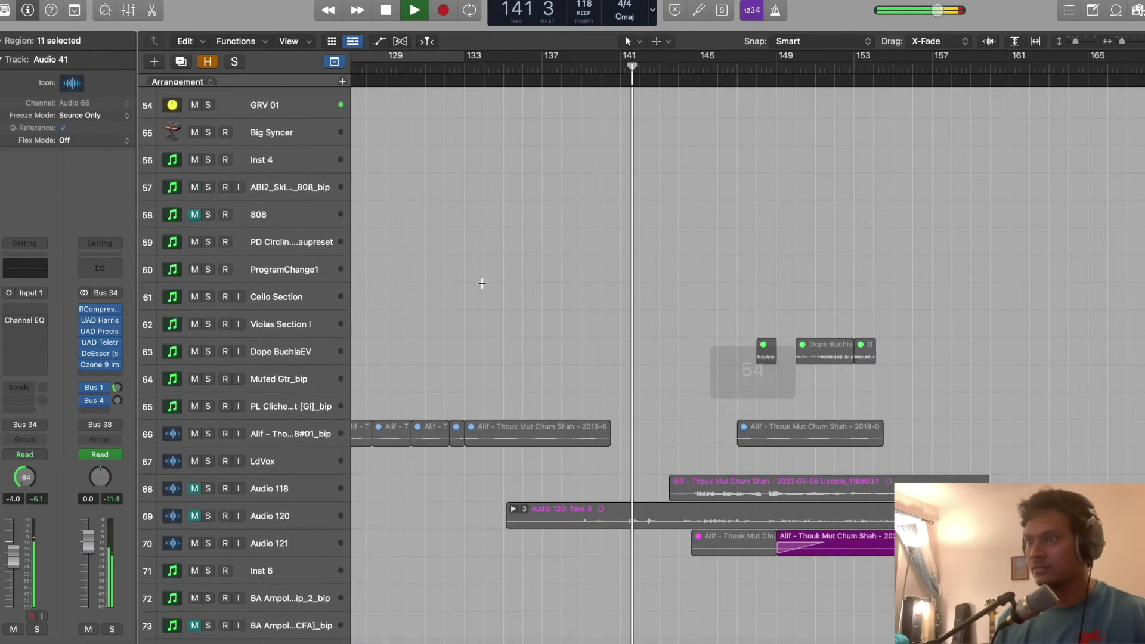
scroll(483, 287, up, 5)
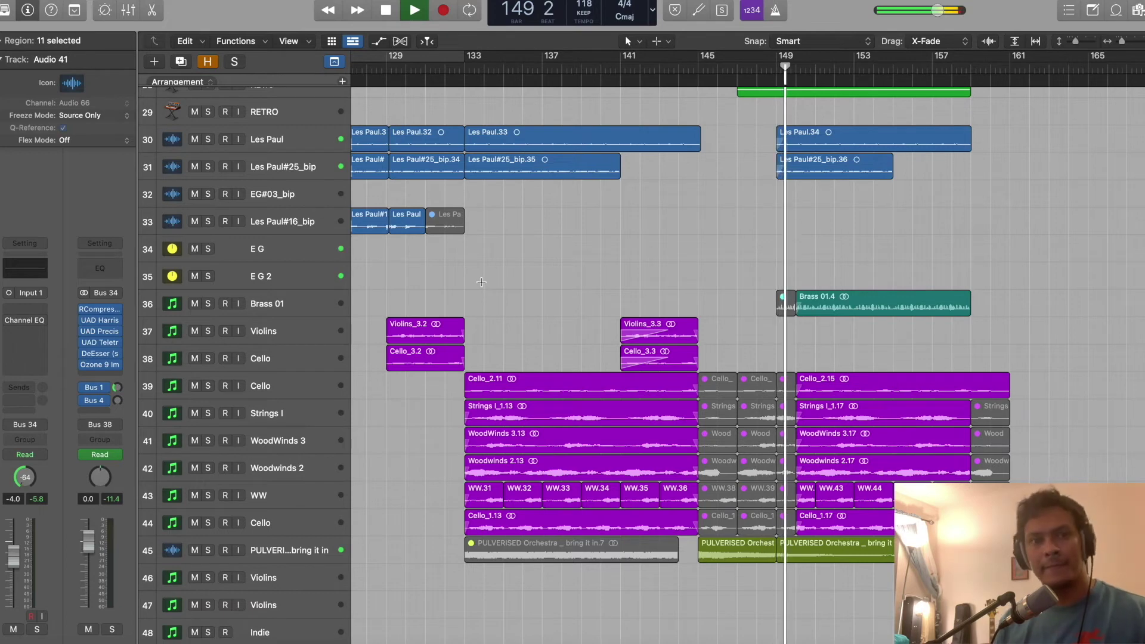
Solo the PULVERISED Orchestra track, play it from bar 145, and release the solo
key(comma)
key(comma)
key(comma)
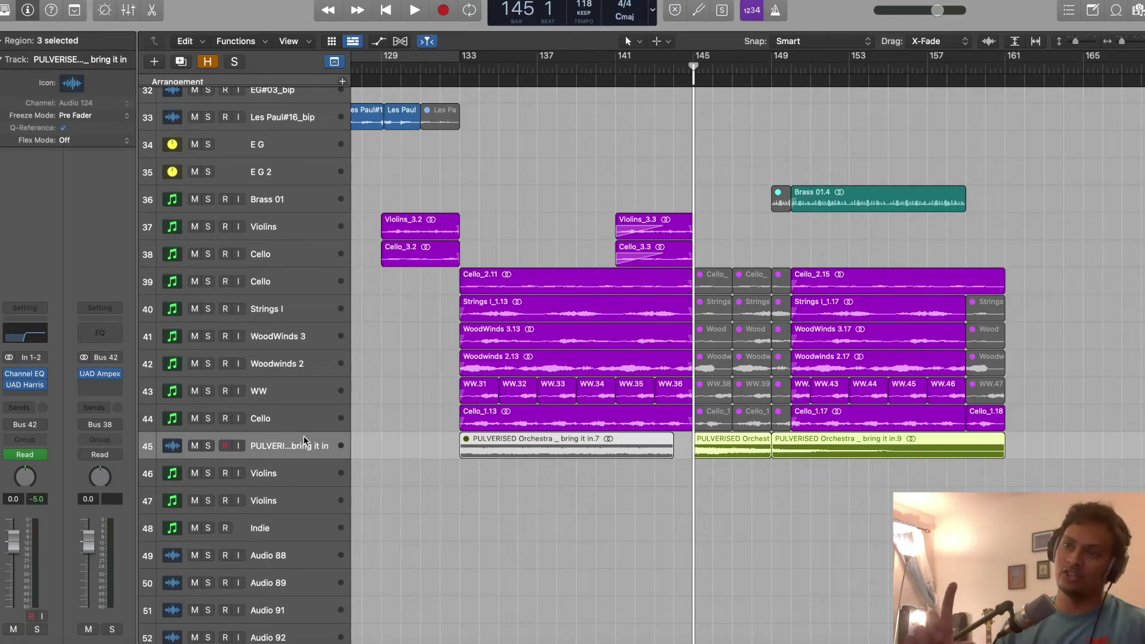
key(ctrl+s)
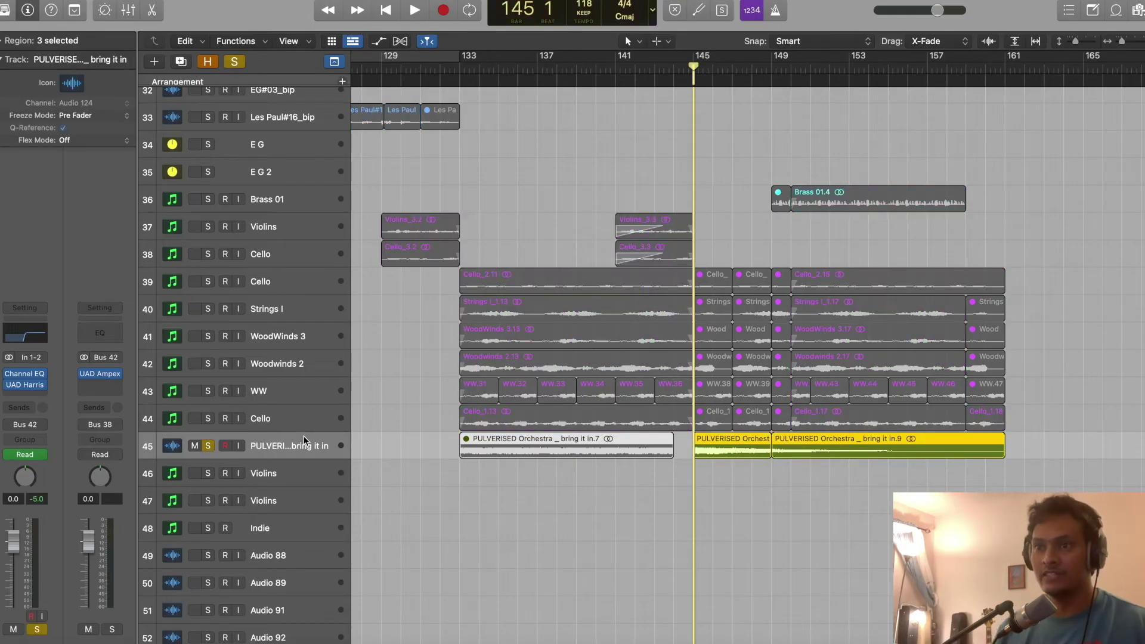
key(space)
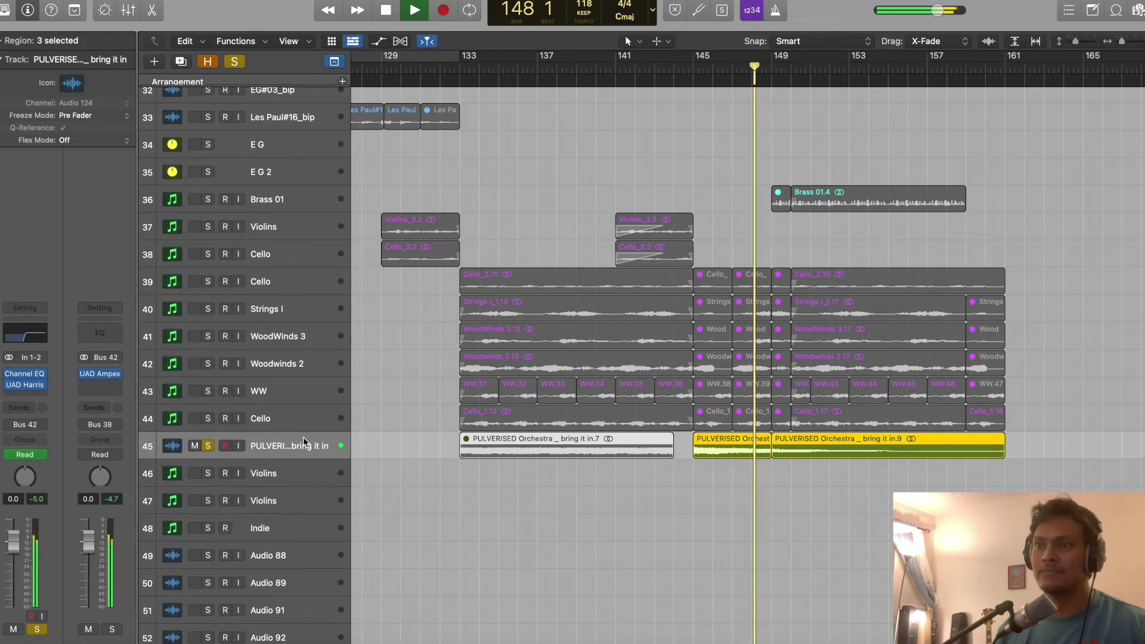
key(space)
key(s)
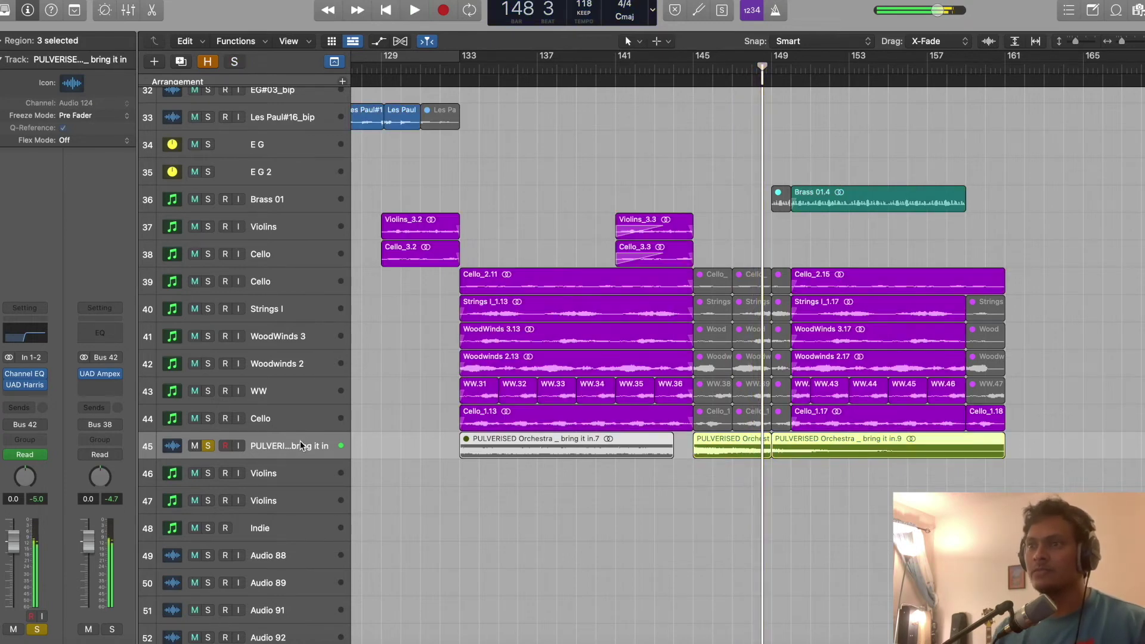
Go back to bar 133 and insert a Reason Rack effect with the Pulveriser on the Bus 30 output of Woodwinds 2
click(465, 76)
click(289, 374)
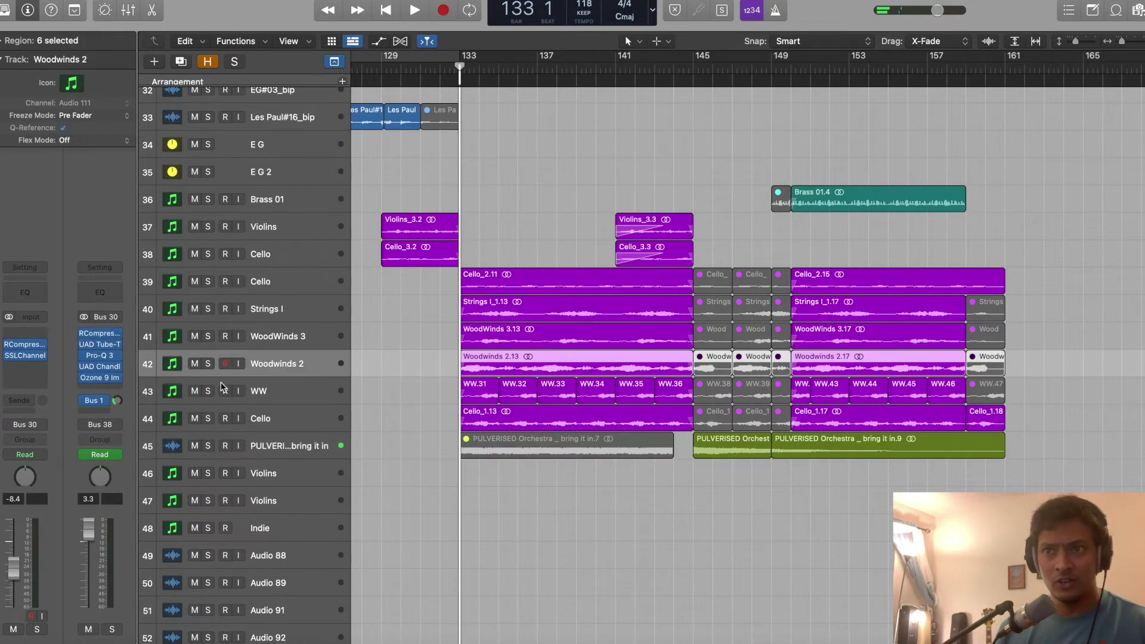
click(122, 389)
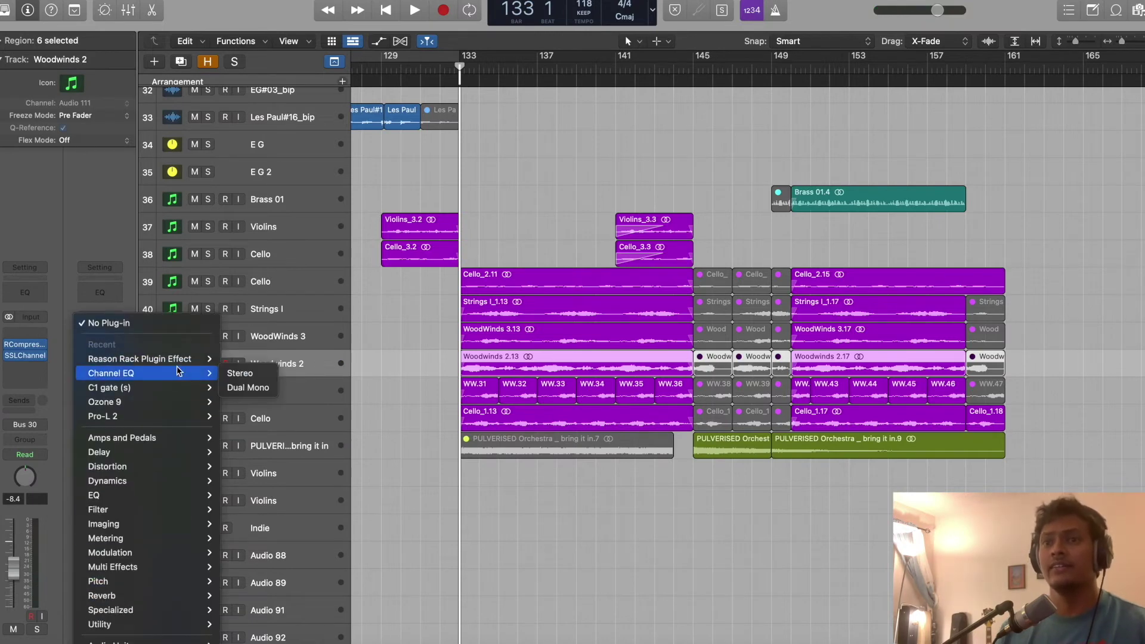
key(Escape)
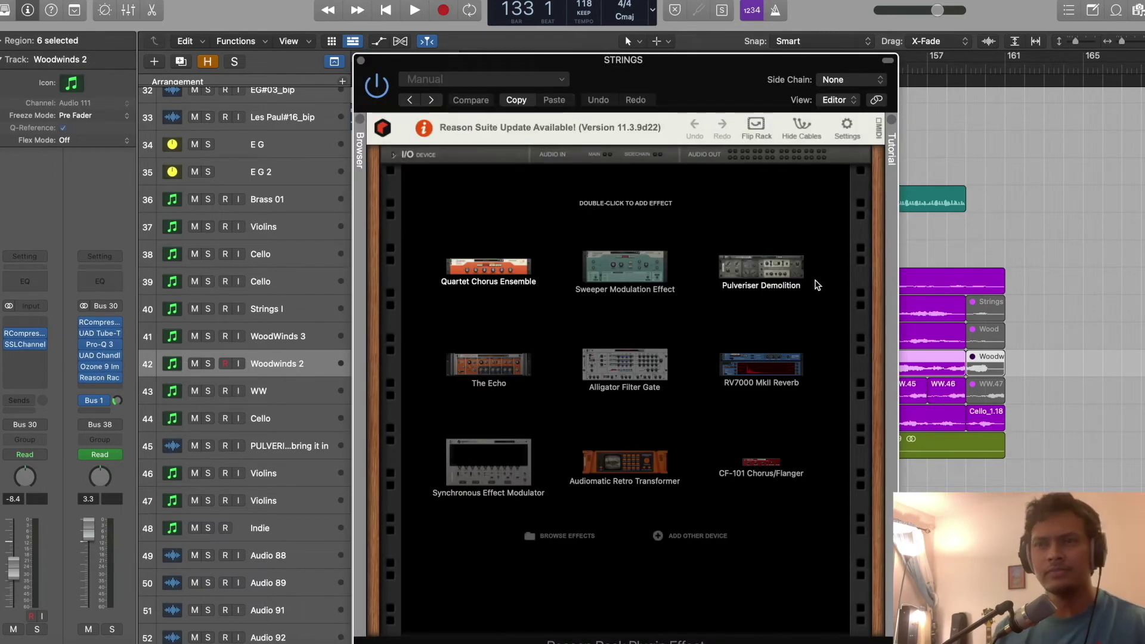
drag(646, 88, 836, 106)
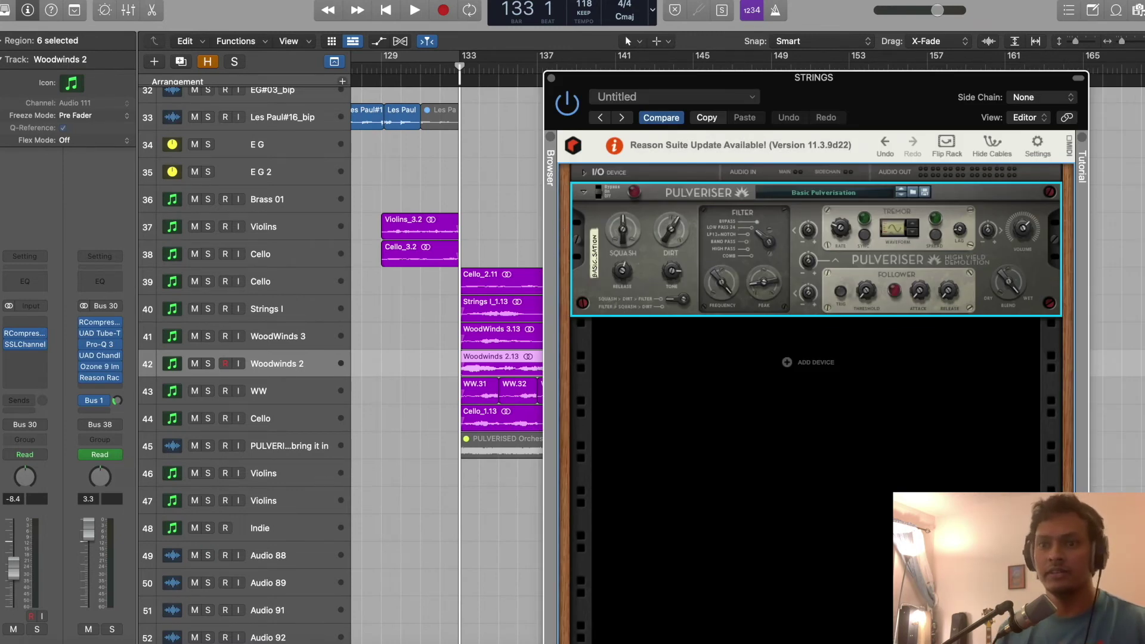
Solo the Bus 30 strings output, play from bar 133 and turn up the Pulveriser's Dirt knob
key(space)
key(s)
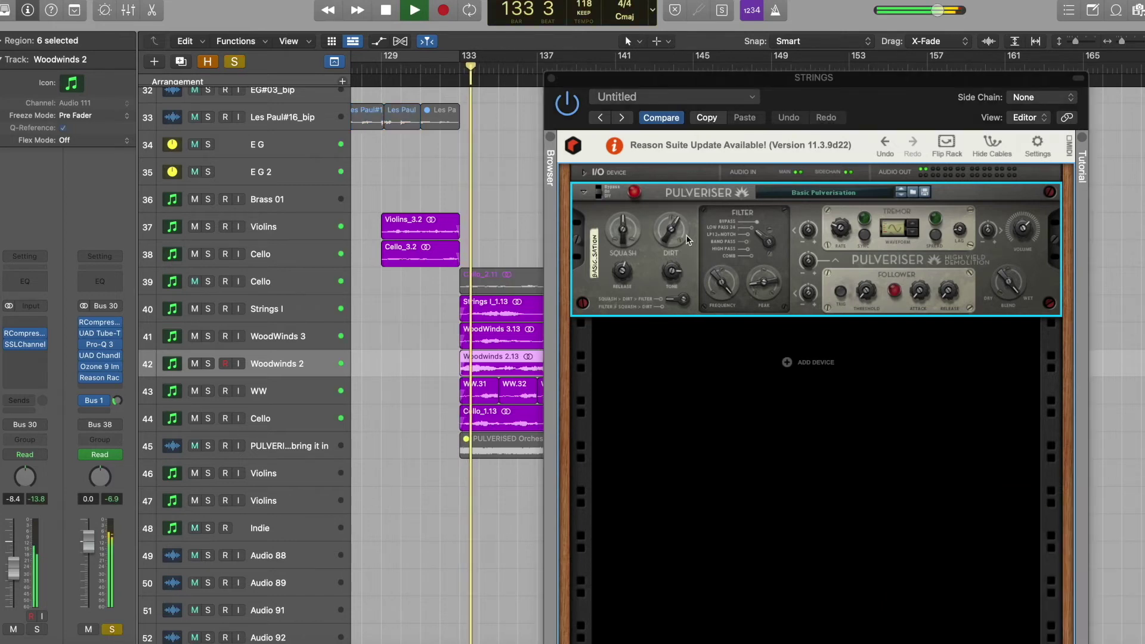
drag(688, 239, 675, 206)
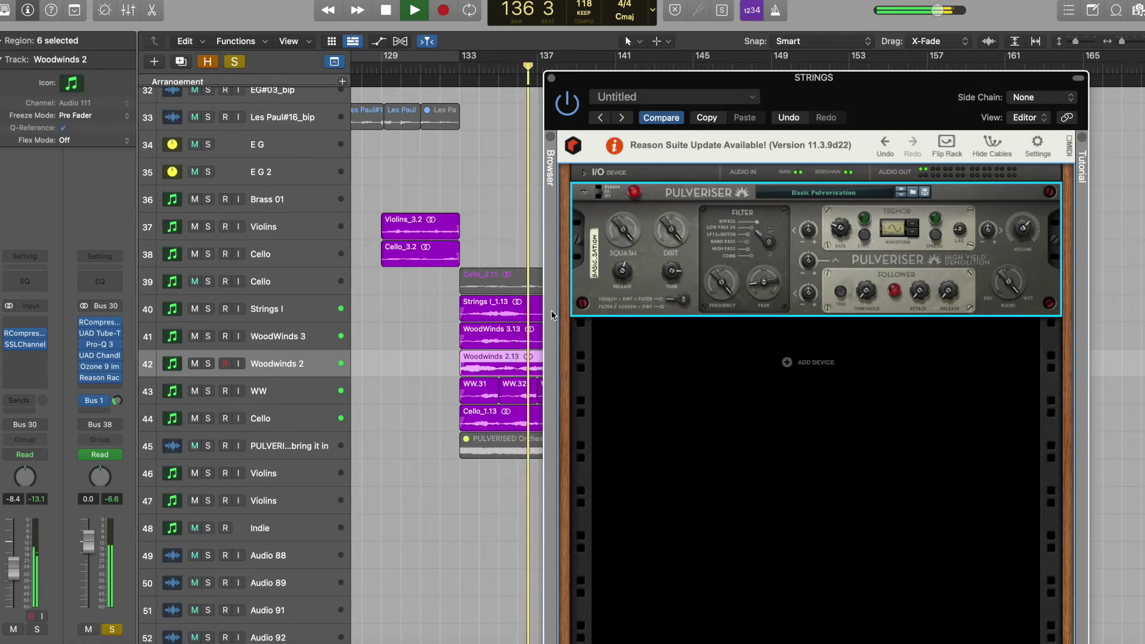
key(space)
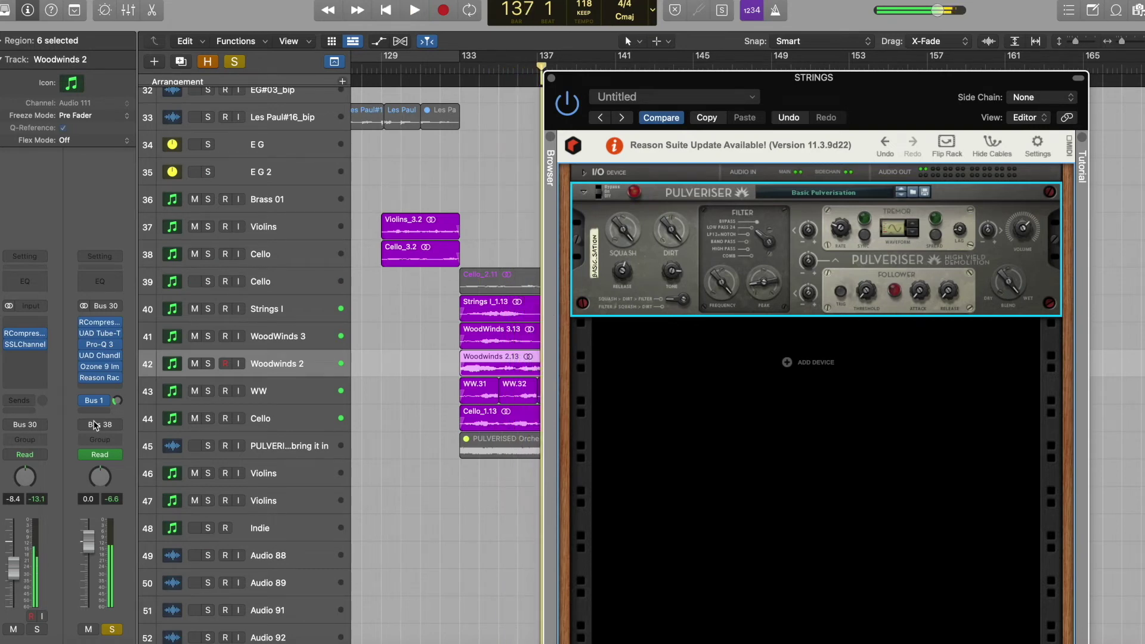
Remove the Reason Rack effect from the Bus 30 output and close its plug-in window
click(116, 383)
click(137, 334)
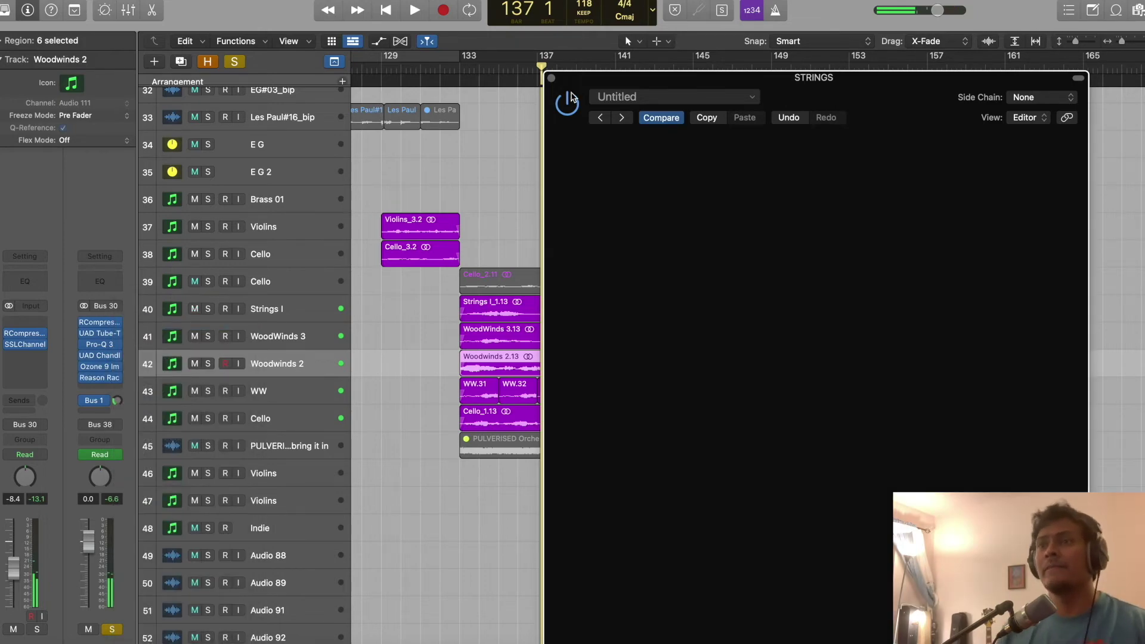
click(551, 78)
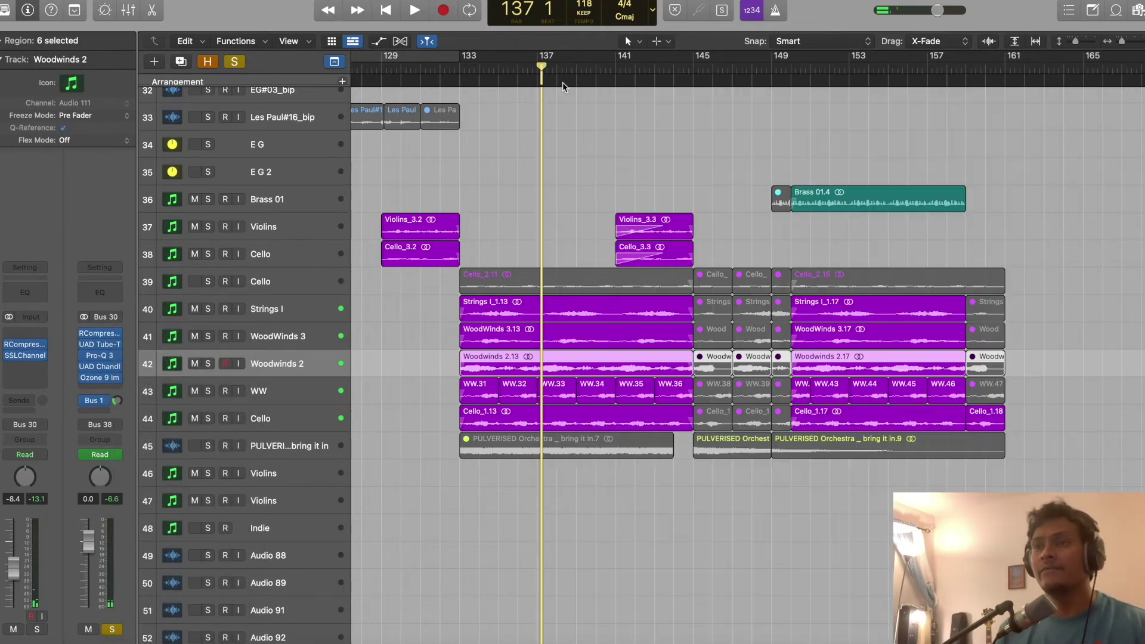
Cycle about bars 144 to 151, solo the output buses of the ABI2 808 and Snare 1 tracks, and play the groove
scroll(370, 149, up, 15)
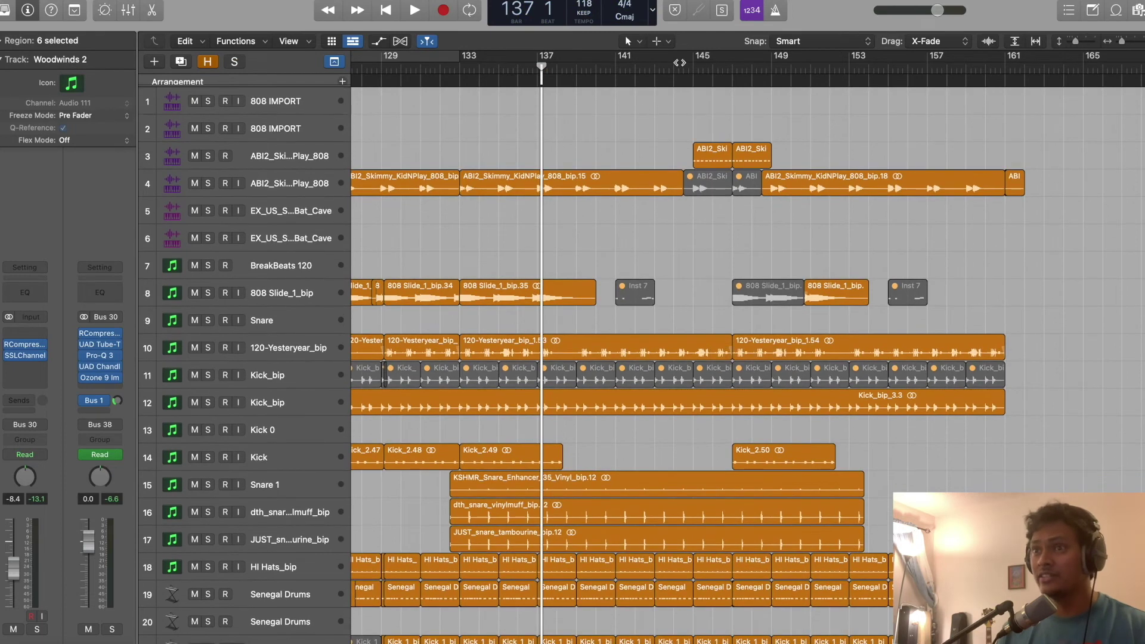
drag(674, 59, 809, 60)
click(215, 156)
click(111, 630)
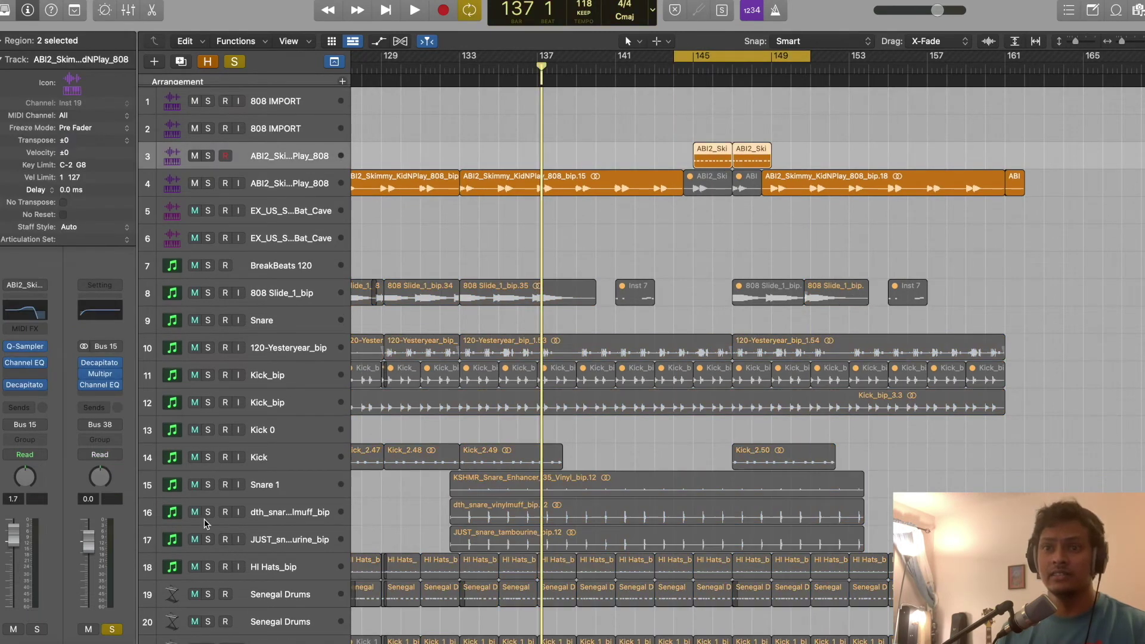
click(656, 484)
click(111, 629)
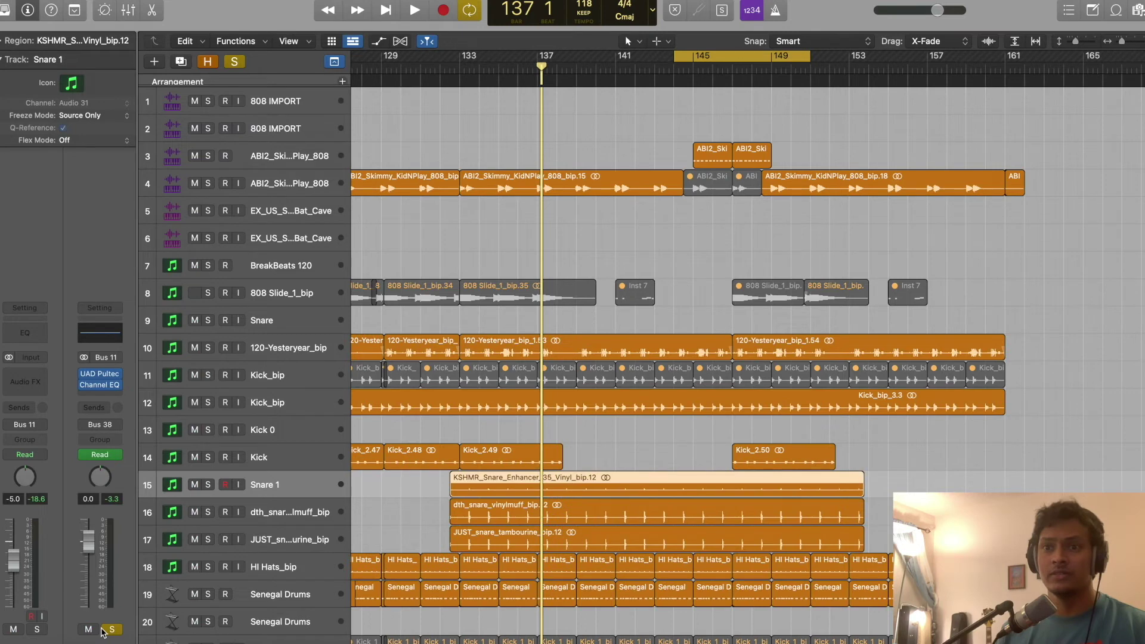
key(space)
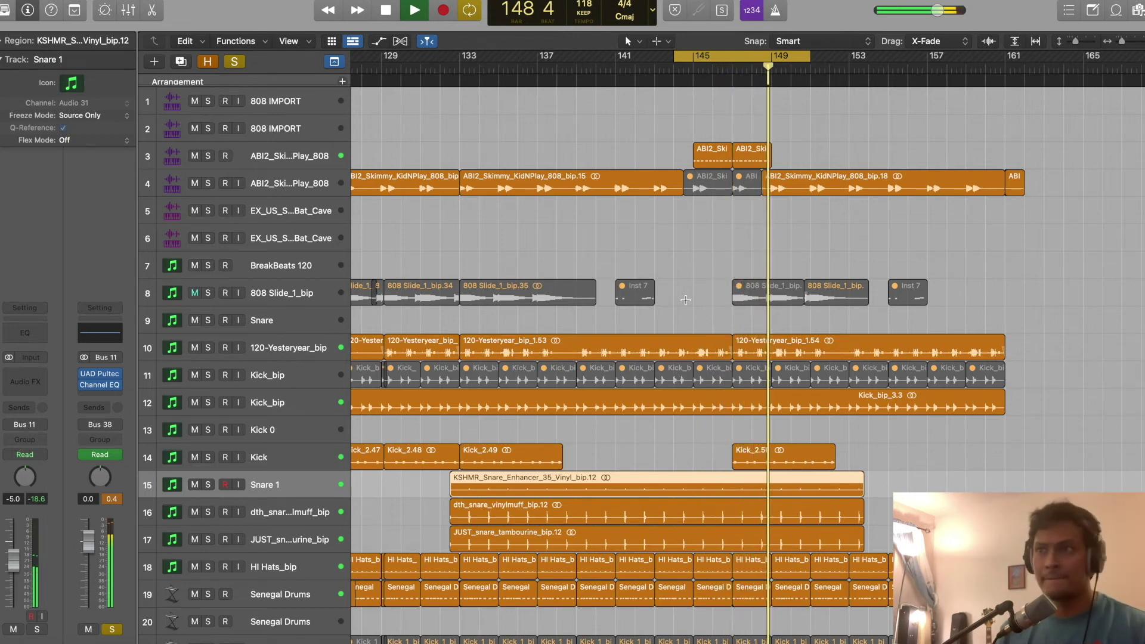
key(space)
Release all solos and play the full mix from bar 142 with the orchestral tracks in view
click(654, 70)
click(235, 63)
scroll(343, 222, down, 15)
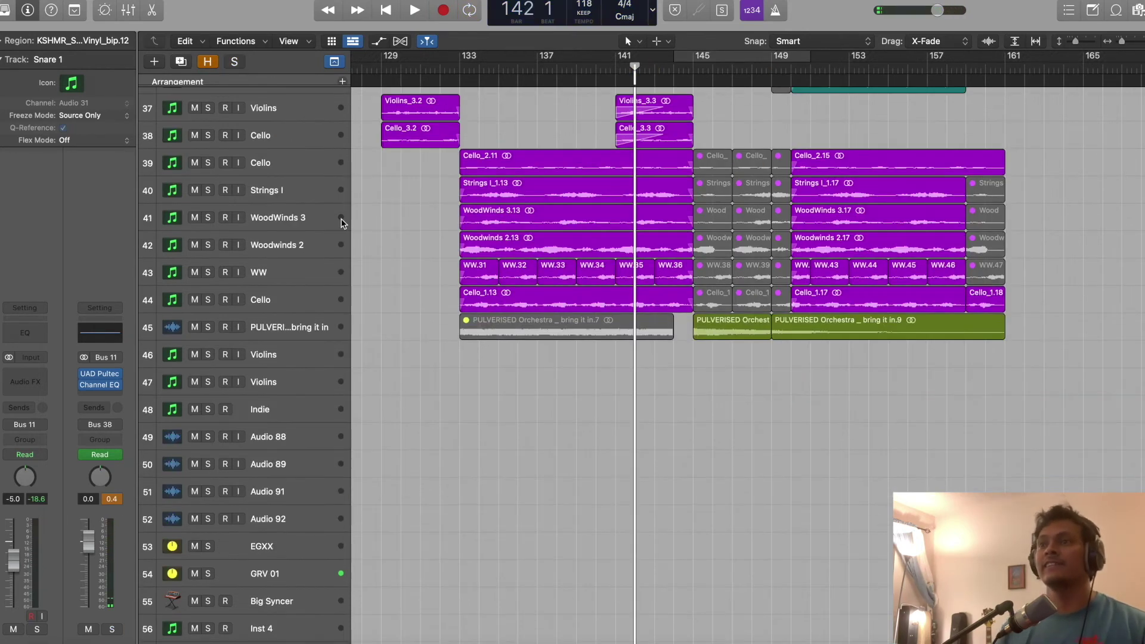
key(space)
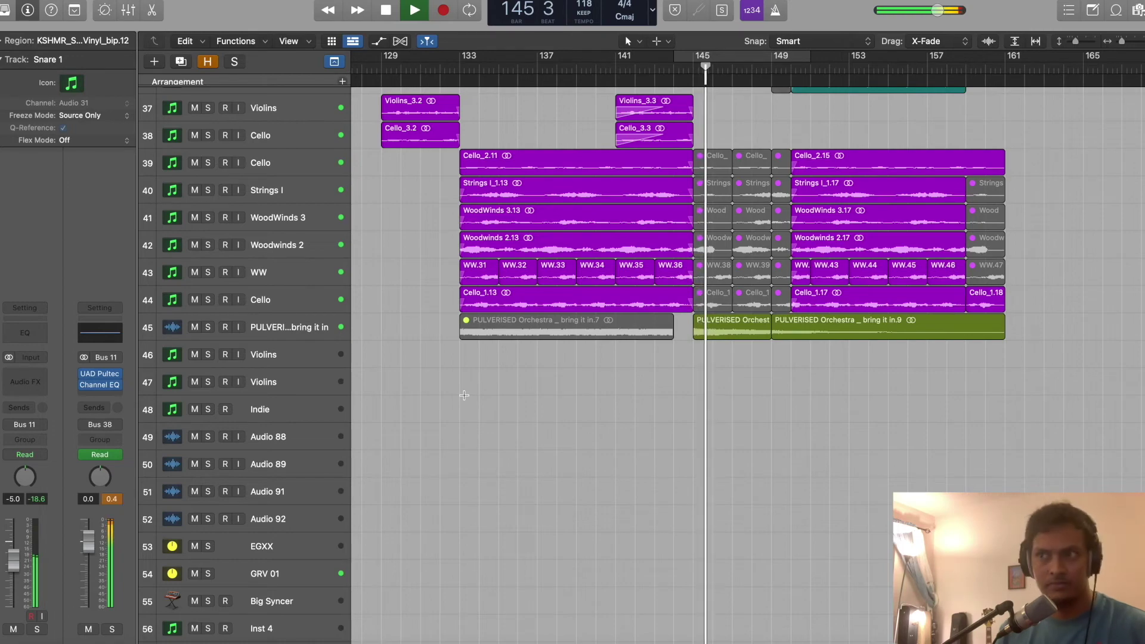
Look through the tracks below the orchestra down to the lead and backing vocals while the song plays, and stop playback
scroll(463, 395, up, 3)
scroll(466, 399, down, 20)
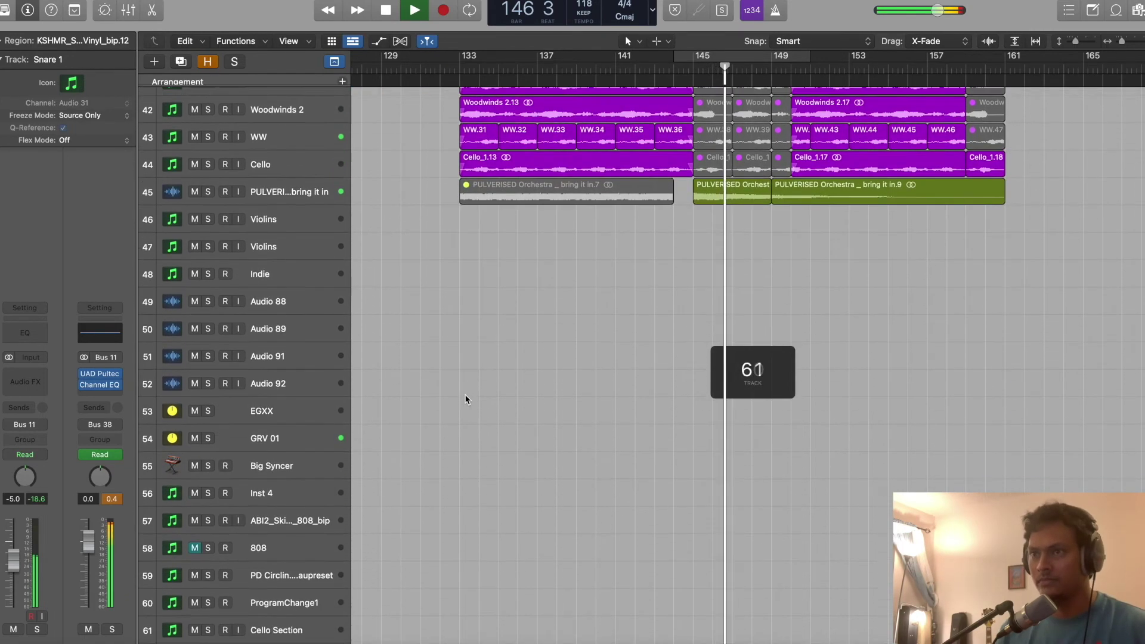
scroll(466, 400, down, 4)
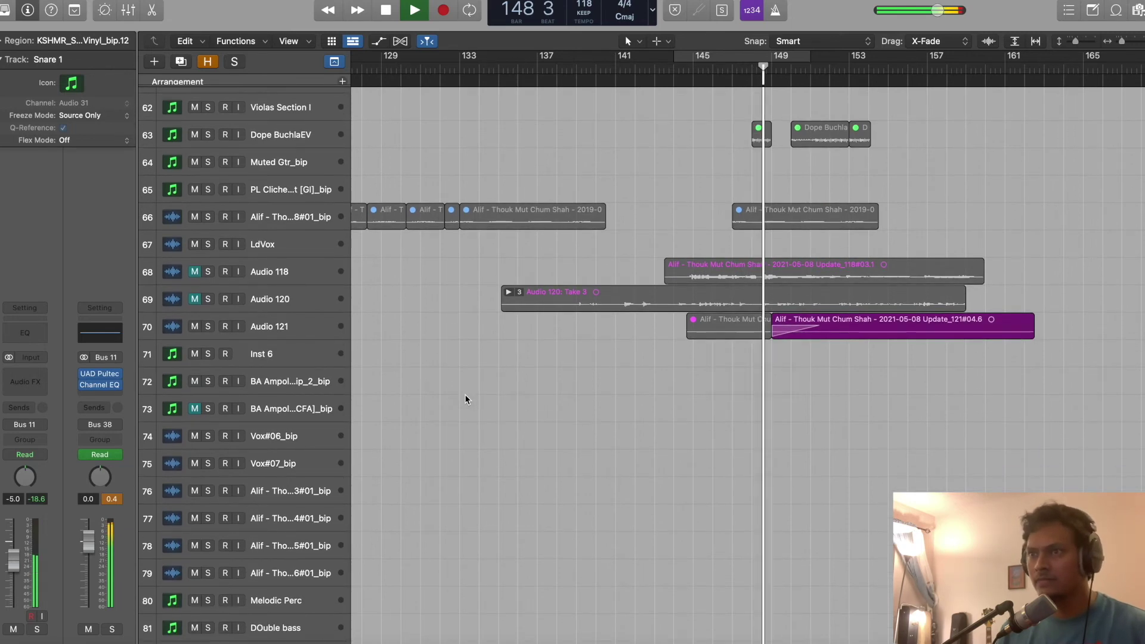
scroll(466, 399, down, 20)
scroll(466, 400, down, 20)
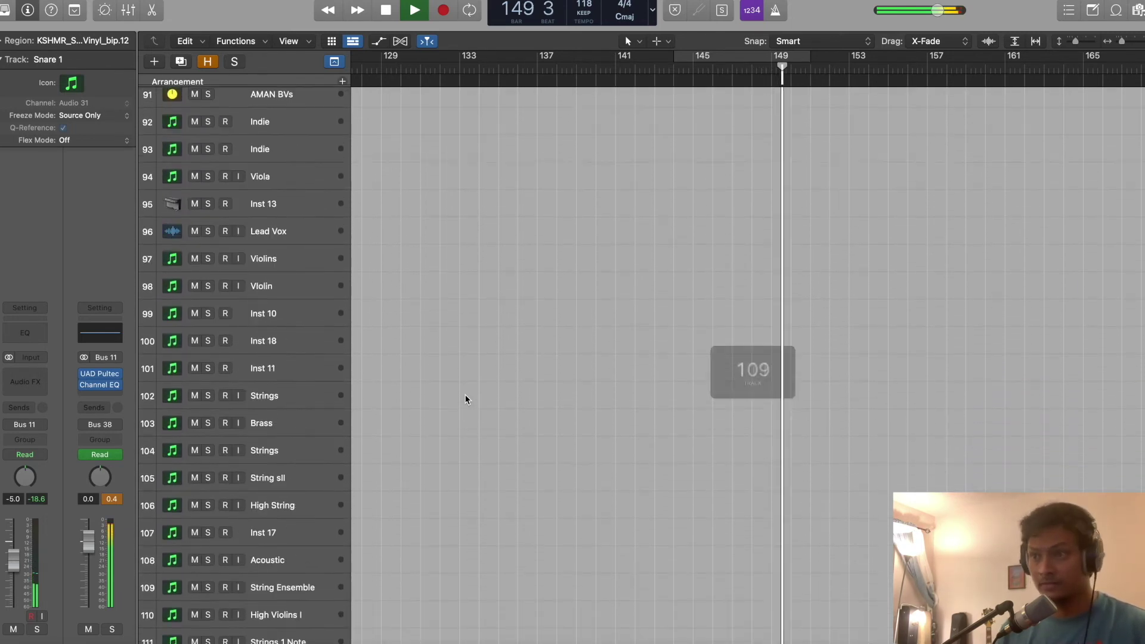
scroll(466, 399, down, 20)
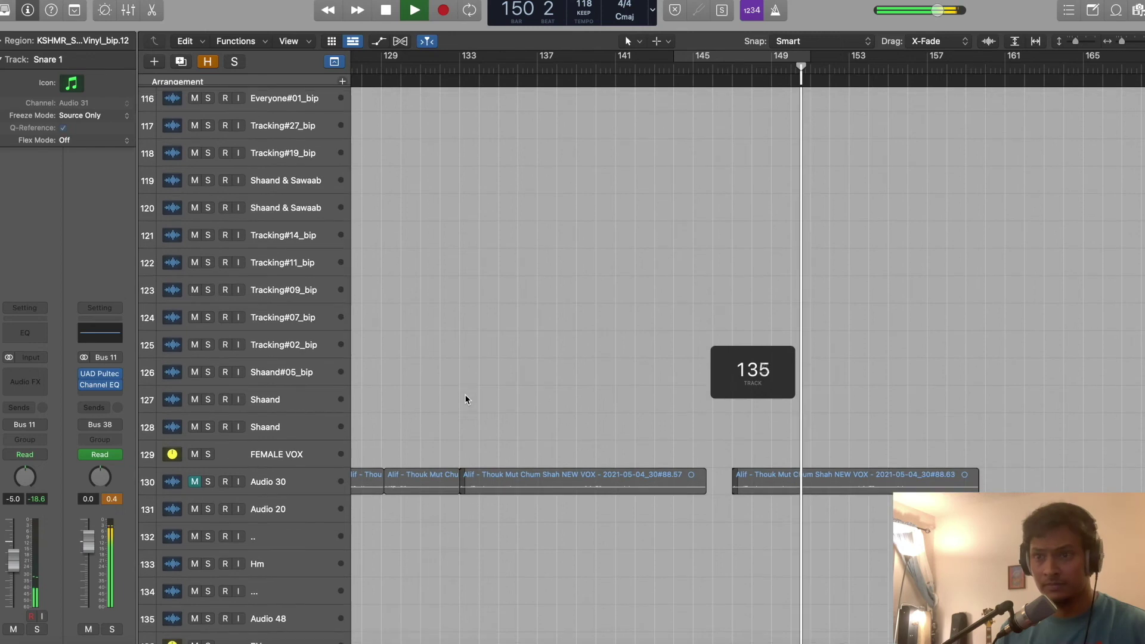
scroll(466, 399, down, 3)
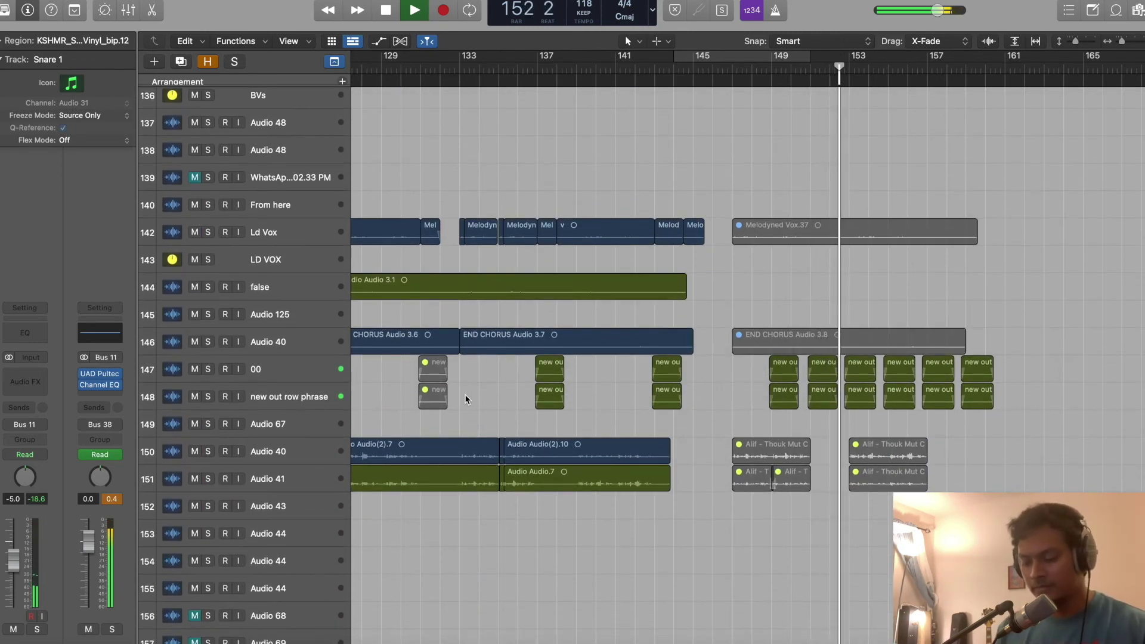
key(space)
Play the ending from bar 148 and look over the remaining vocal tracks down to the Output track
scroll(517, 403, down, 3)
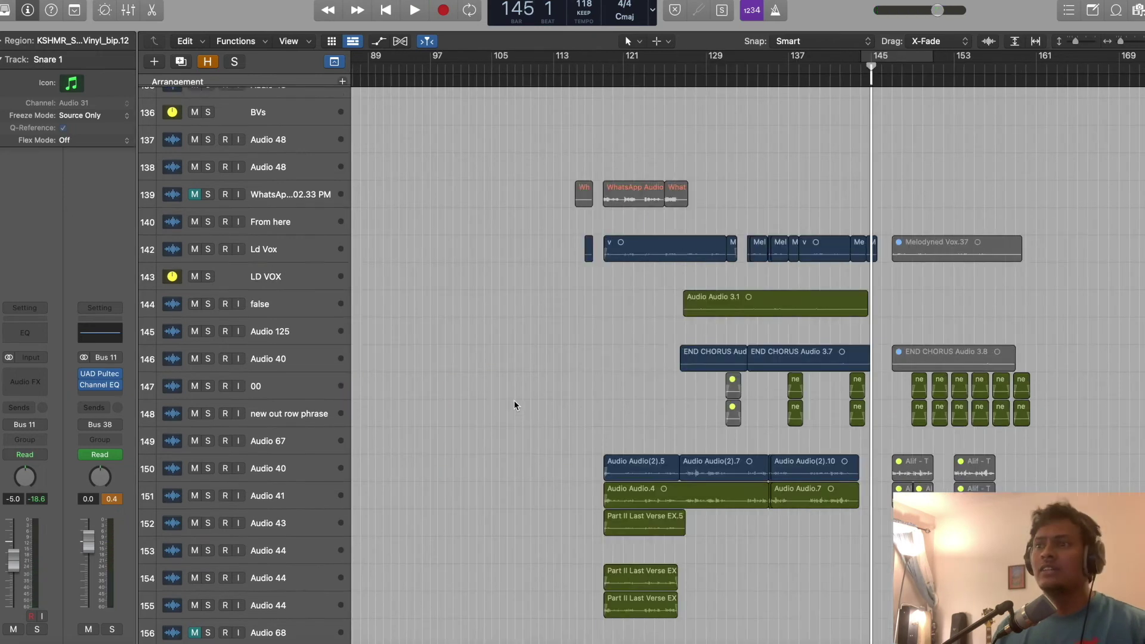
scroll(358, 268, down, 20)
scroll(453, 398, up, 2)
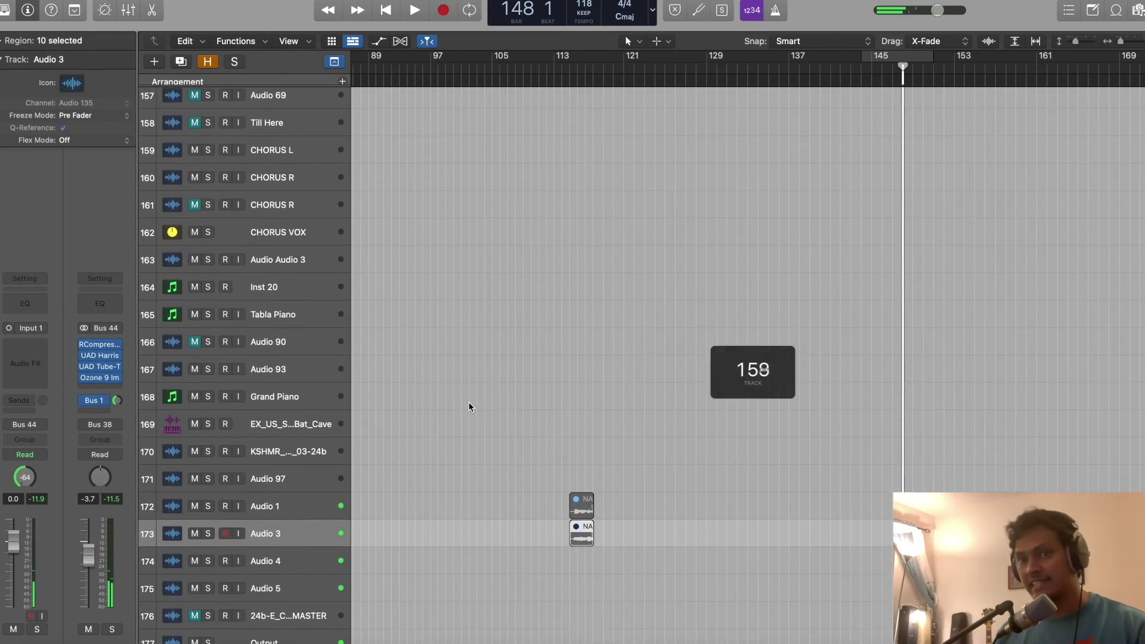
scroll(467, 402, down, 2)
key(space)
scroll(469, 402, down, 5)
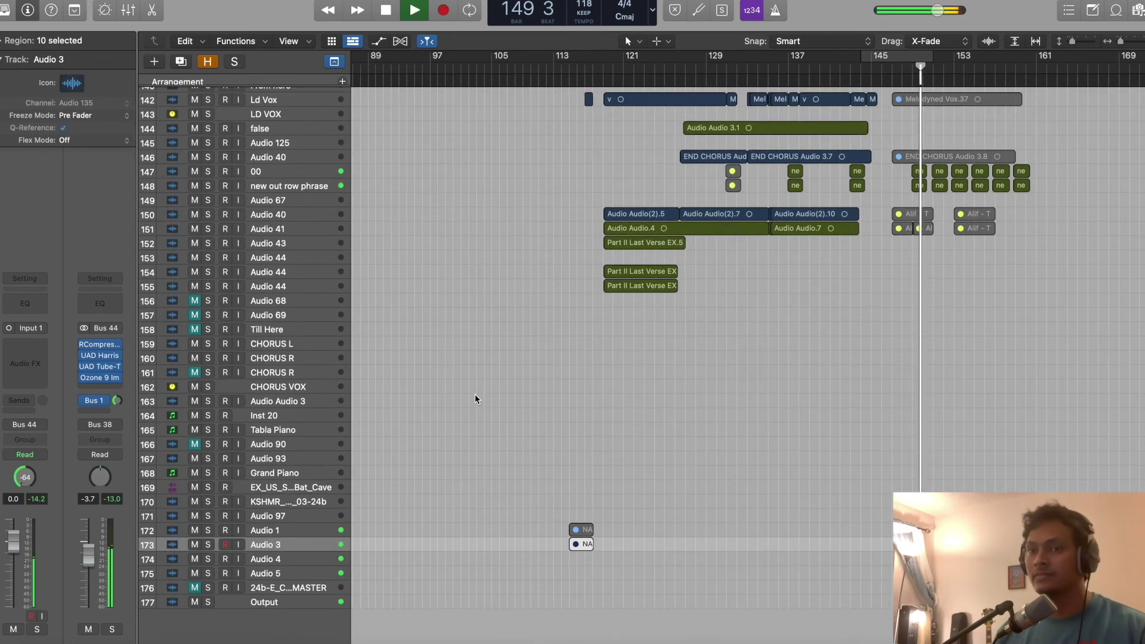
Select the Output track and show the volume automation on the tracks
click(306, 604)
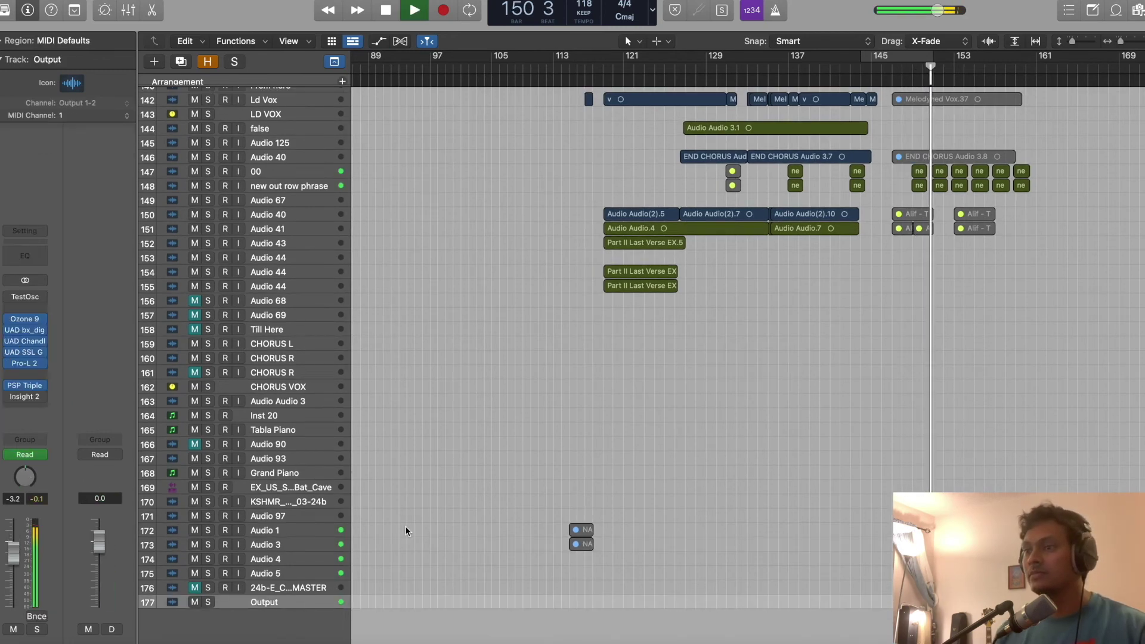
key(a)
scroll(426, 511, up, 5)
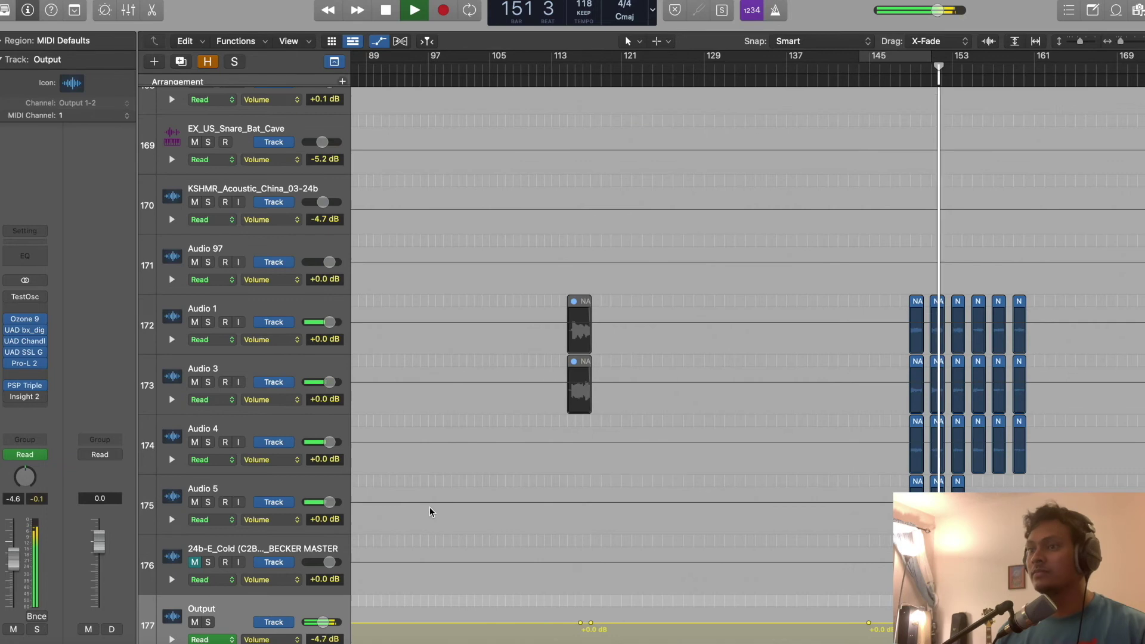
scroll(429, 507, down, 2)
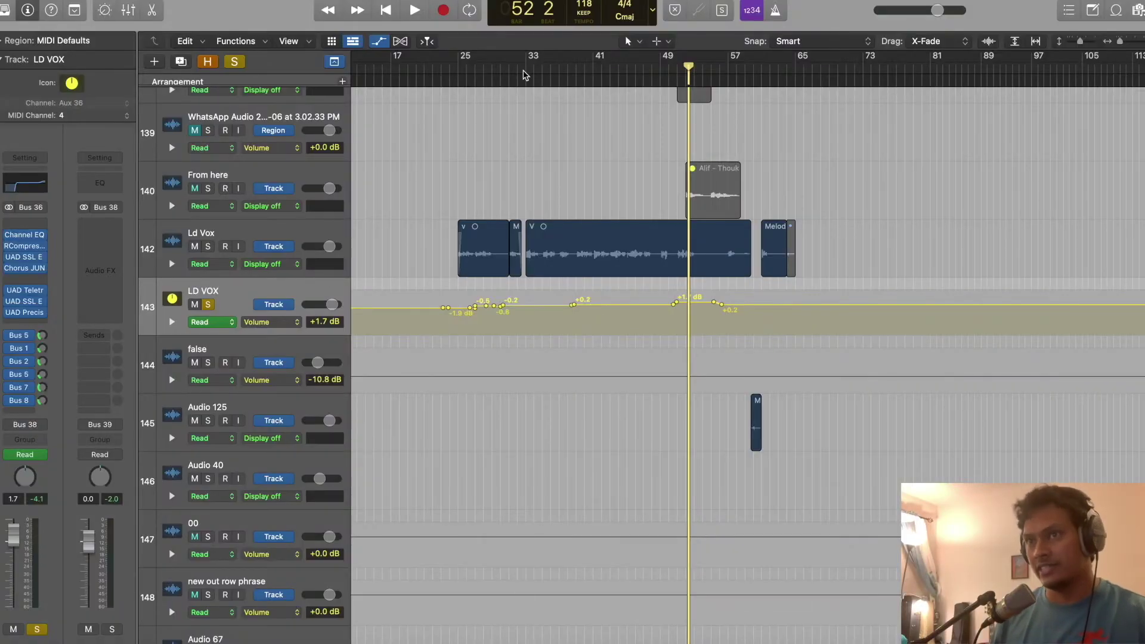
Play the soloed LD VOX stack from bar 25 and examine its volume automation
click(458, 70)
key(space)
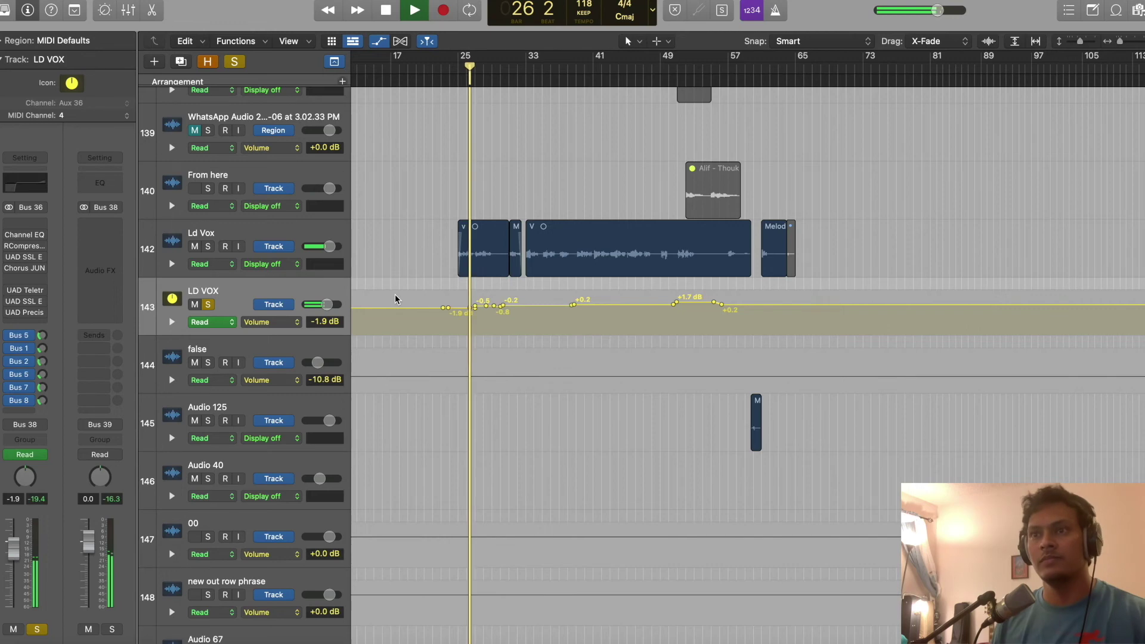
key(super+Right)
key(super+Down)
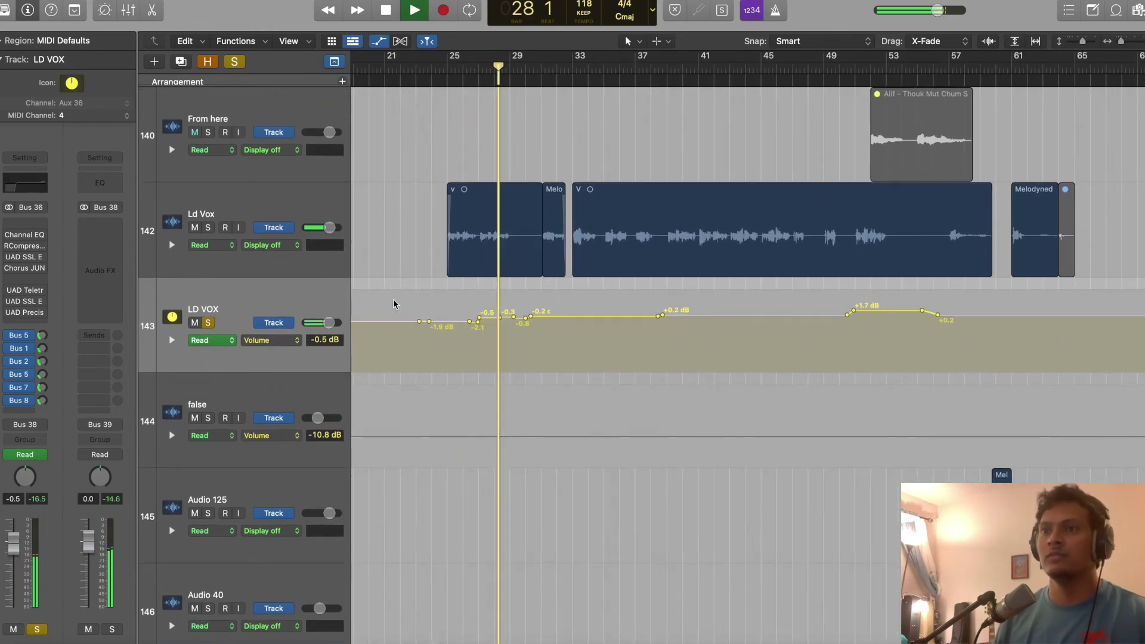
key(space)
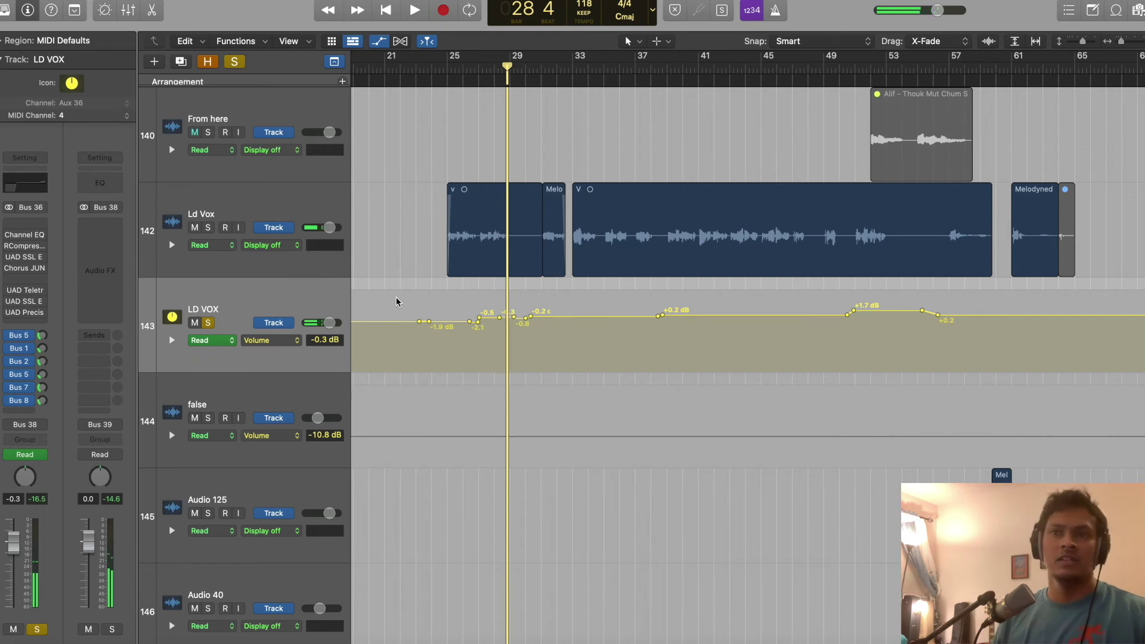
Open LD VOX's Channel EQ, RCompressor, first UAD SSL E, Chorus JUN-6 and Teletronix LA-2A plug-ins and spread their windows apart
mouse_move(28, 239)
click(31, 240)
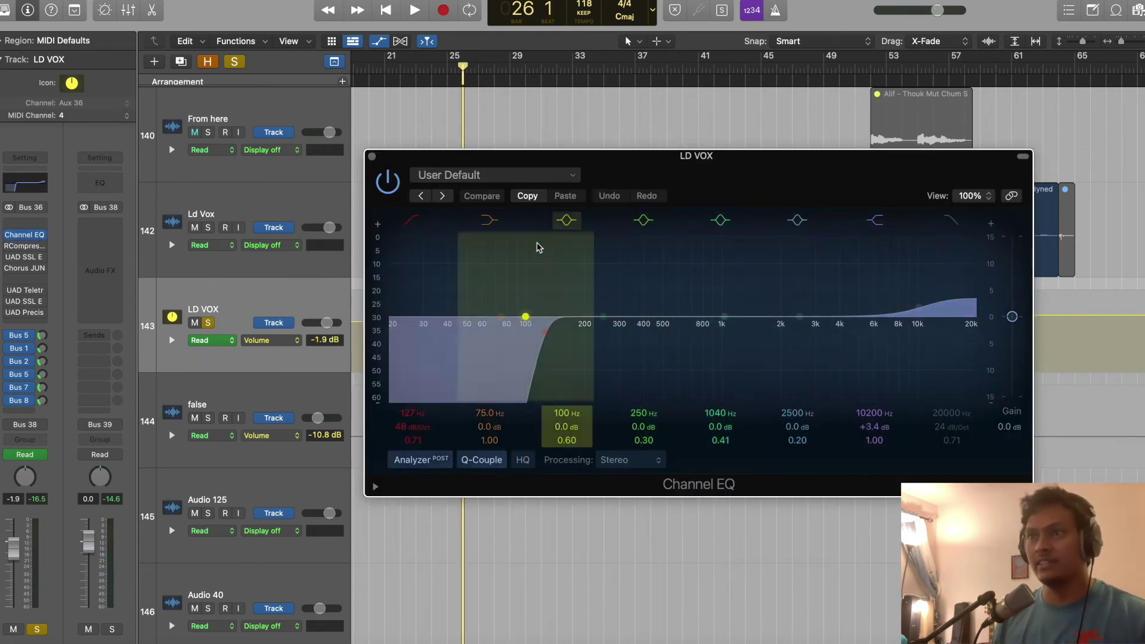
drag(395, 159, 631, 8)
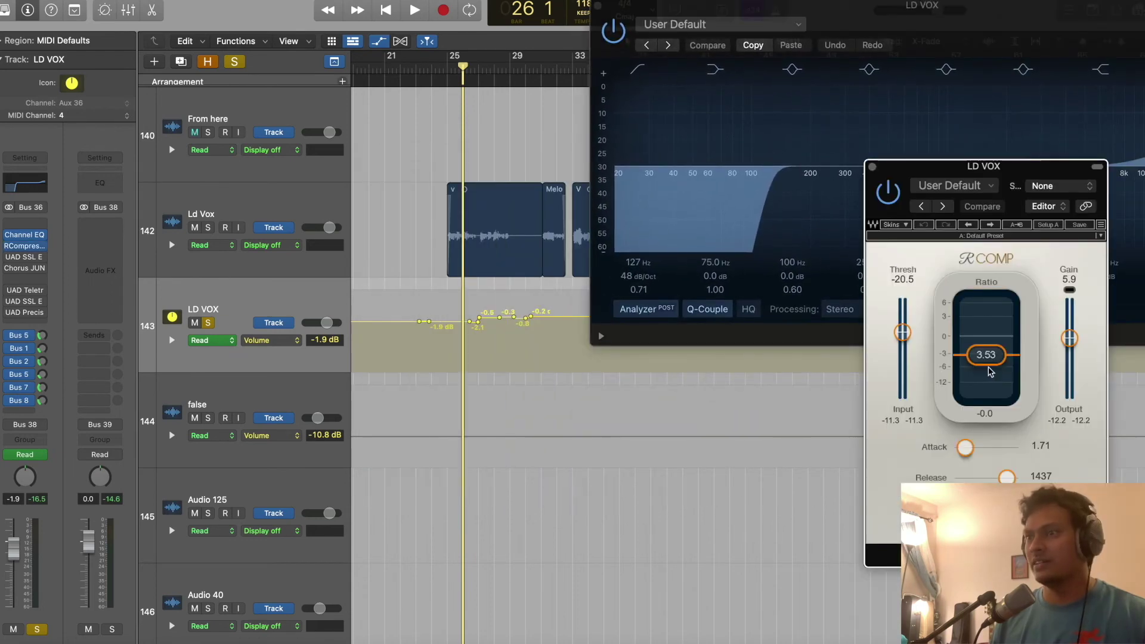
click(29, 261)
drag(523, 150, 708, 101)
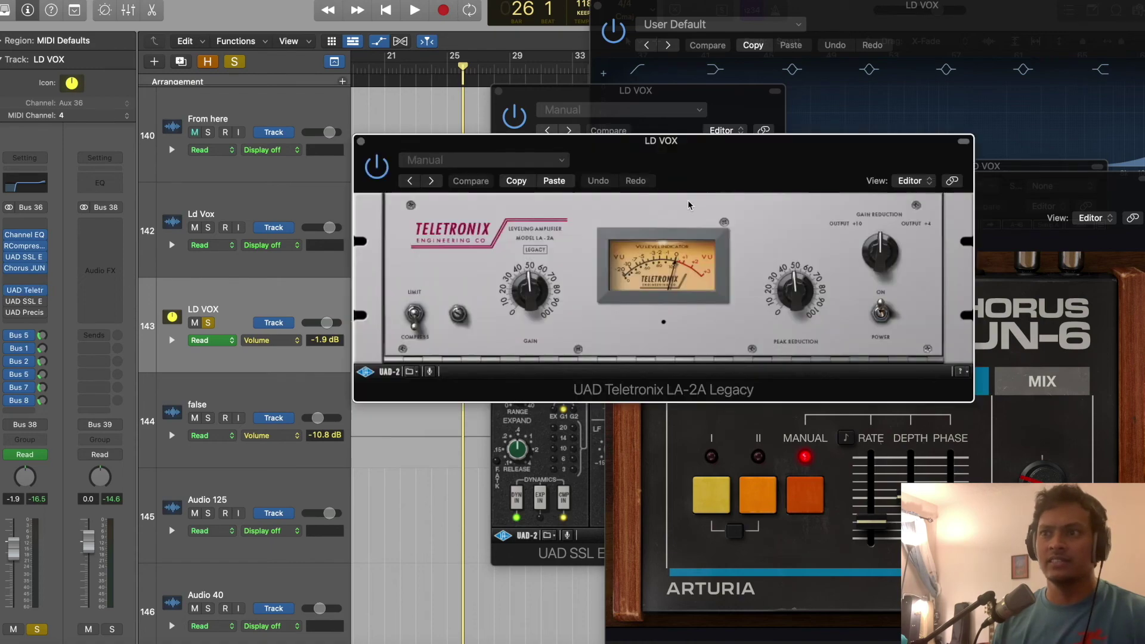
drag(706, 168, 509, 397)
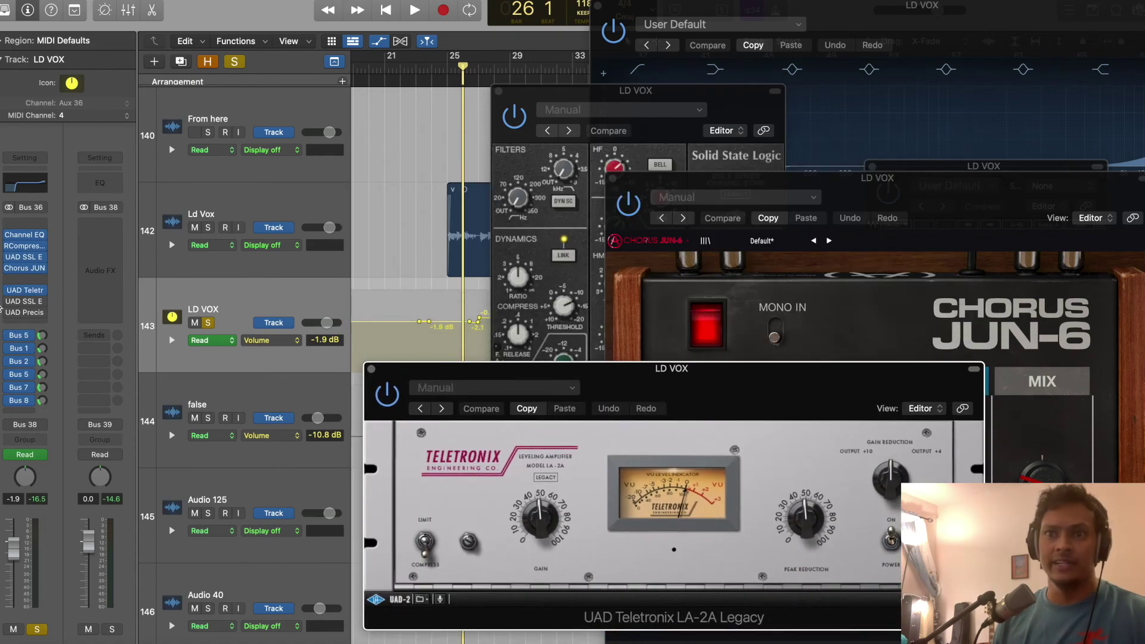
Open LD VOX's second UAD SSL E Channel Strip and the UAD Precision De-Esser, and place their windows beside the other plug-ins
click(15, 303)
click(24, 257)
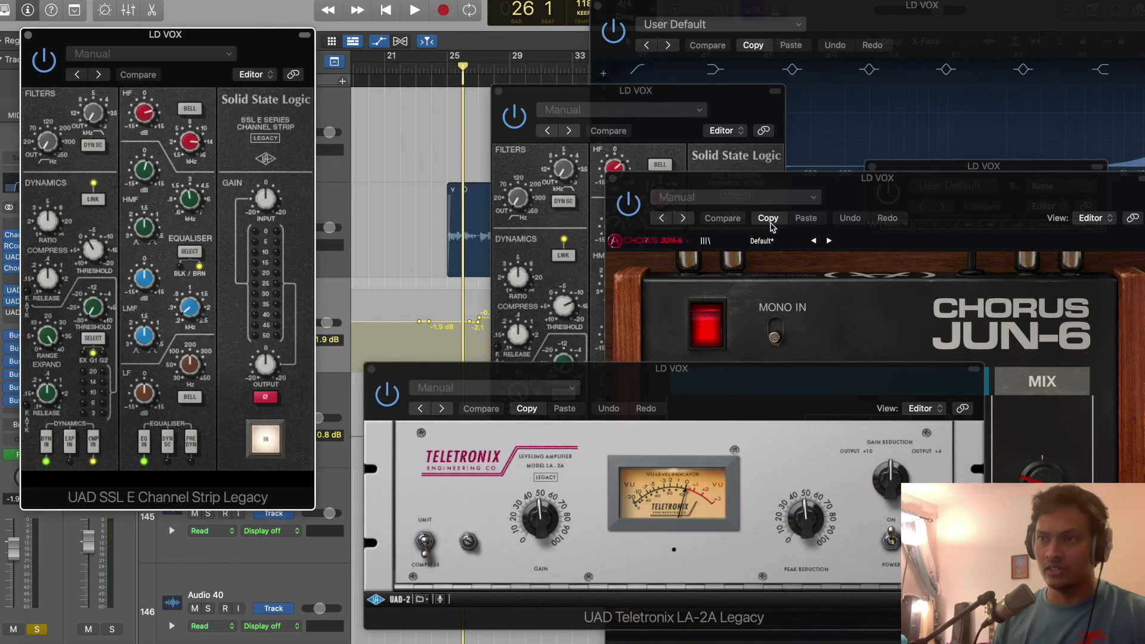
drag(238, 48, 435, 53)
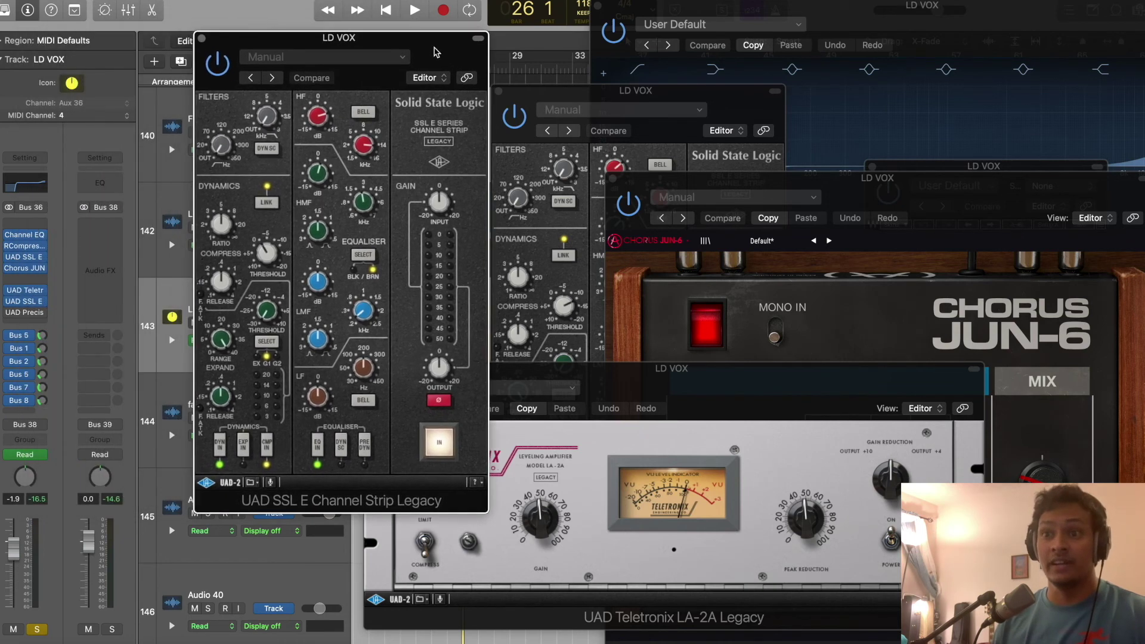
click(24, 313)
click(28, 313)
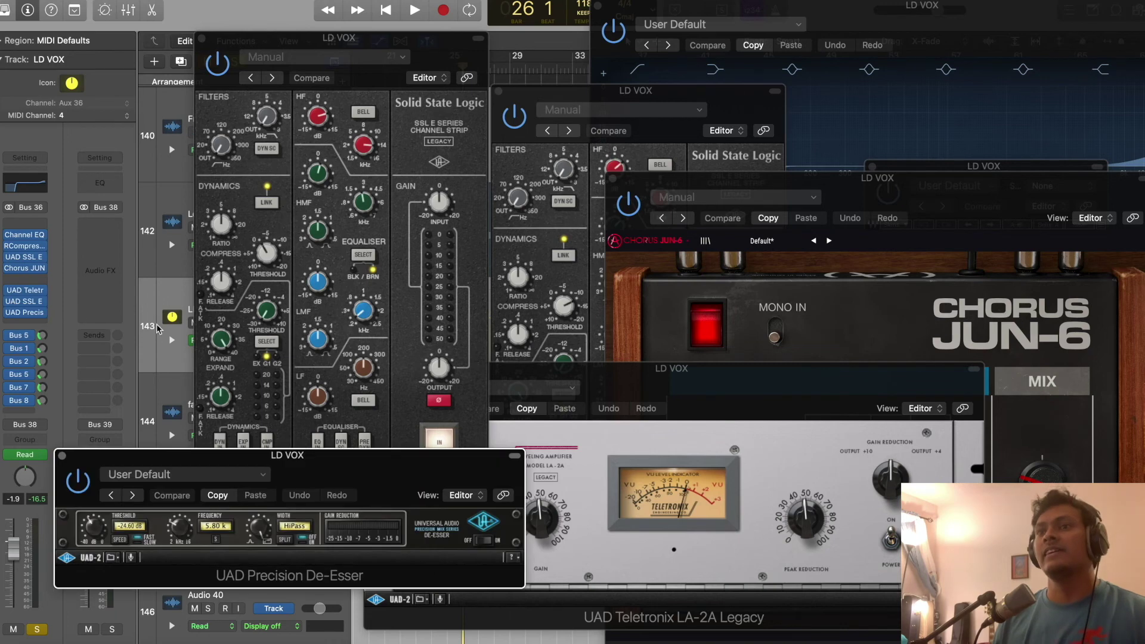
drag(421, 31, 243, 1)
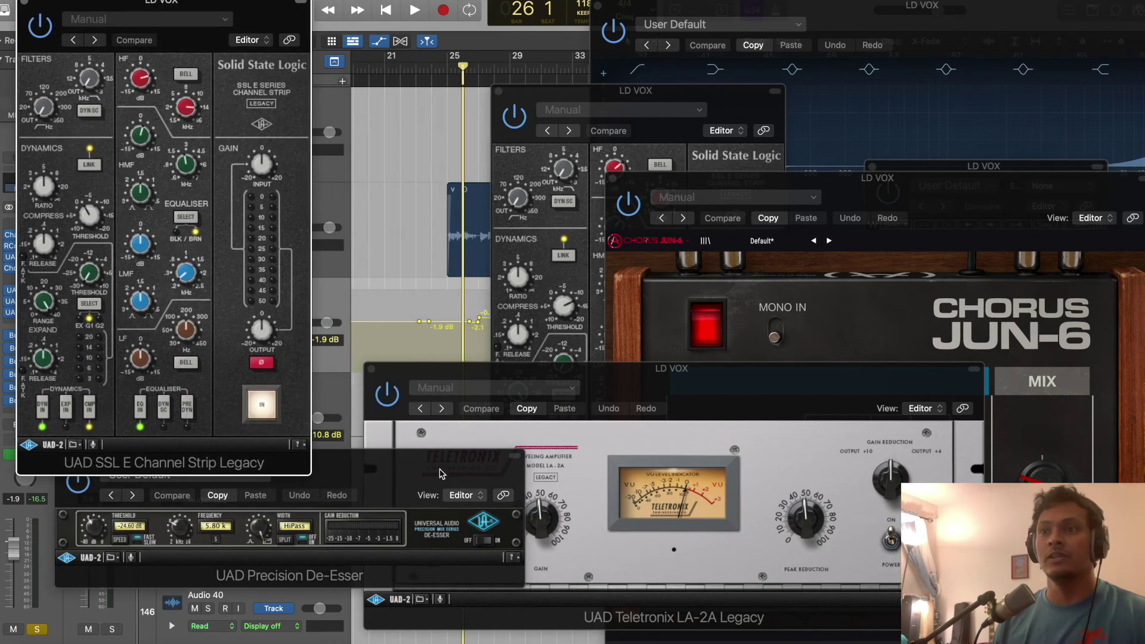
drag(441, 473, 377, 510)
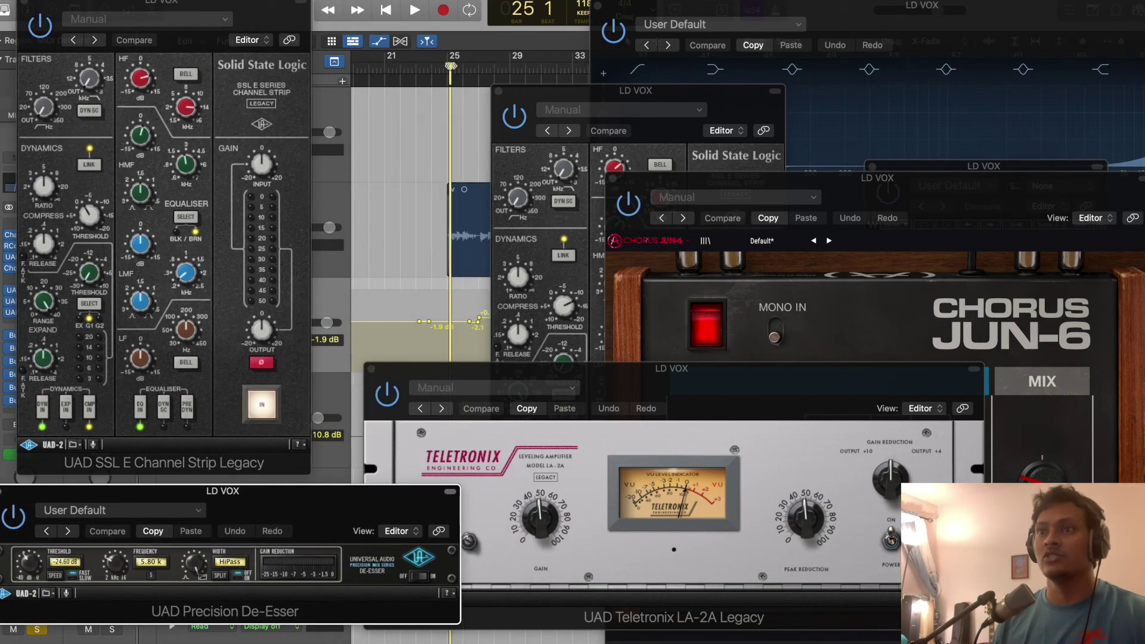
Play LD VOX from bar 25, arrange the remaining plug-in windows to show their meters, and close the Chorus JUN-6 window
drag(595, 97, 429, 23)
drag(620, 397, 713, 434)
drag(918, 209, 902, 38)
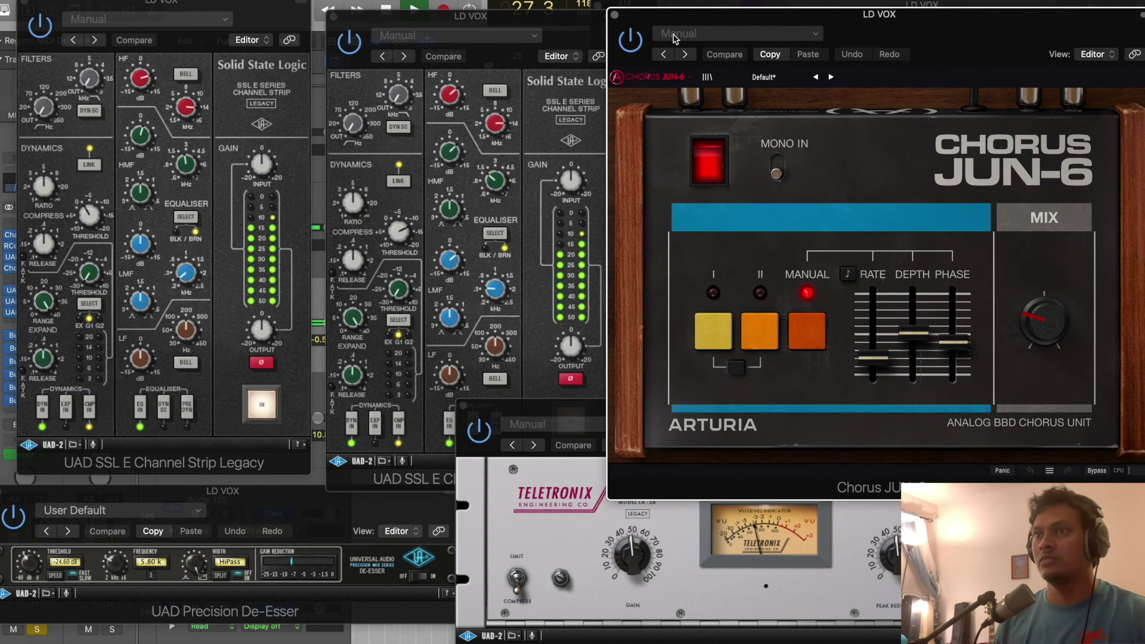
click(615, 15)
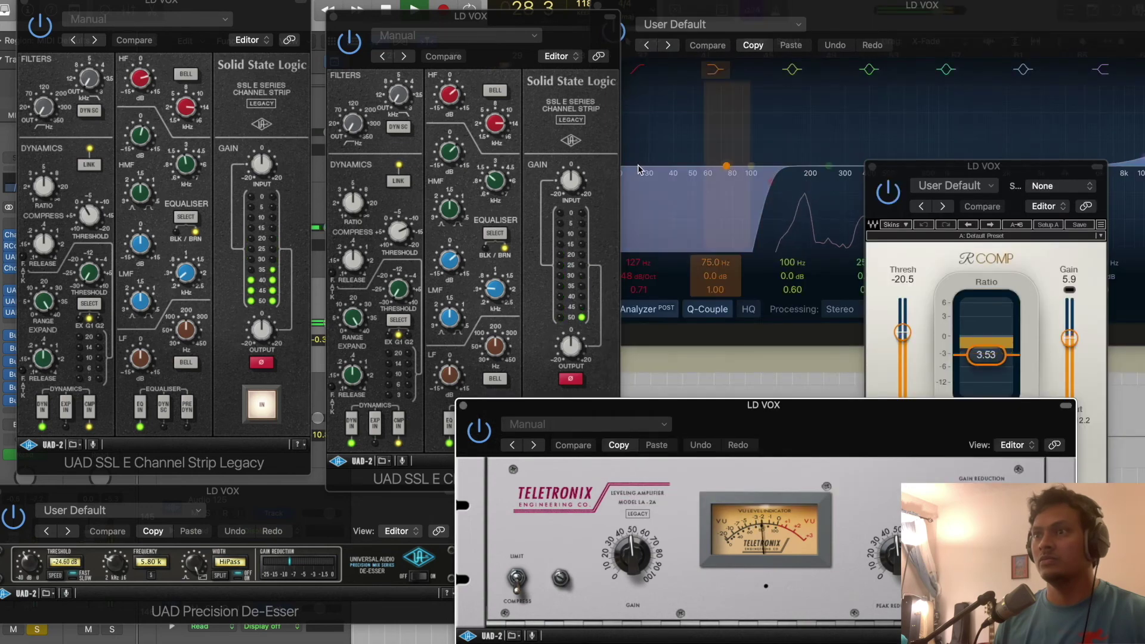
drag(872, 171, 781, 74)
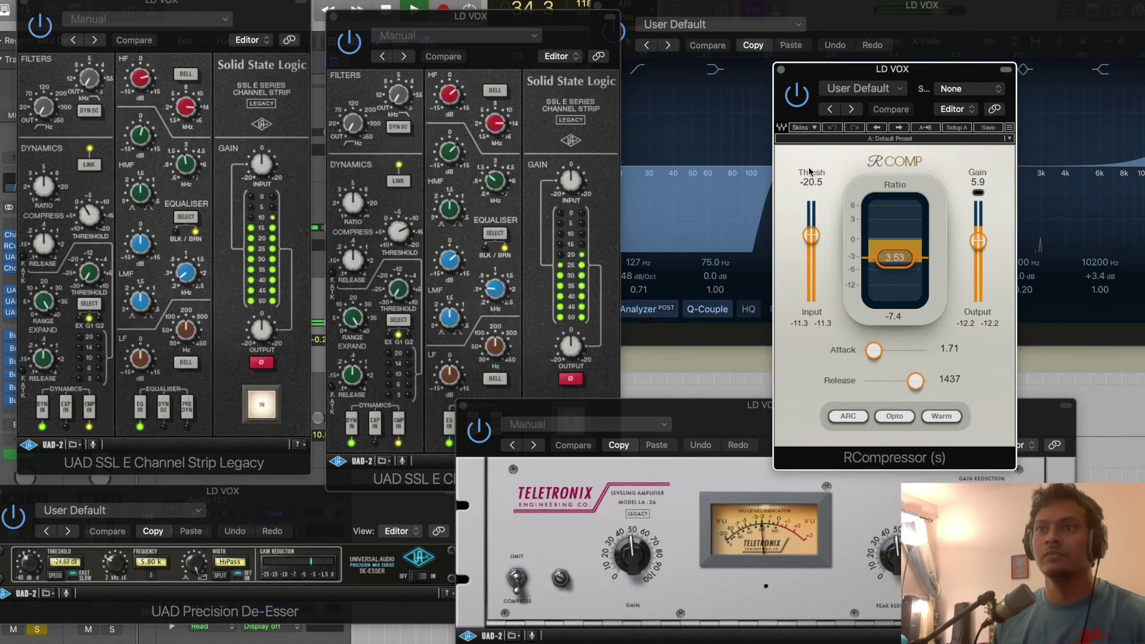
Hide the plug-in windows and compare LD VOX against the full mix by releasing and restoring its solo
key(v)
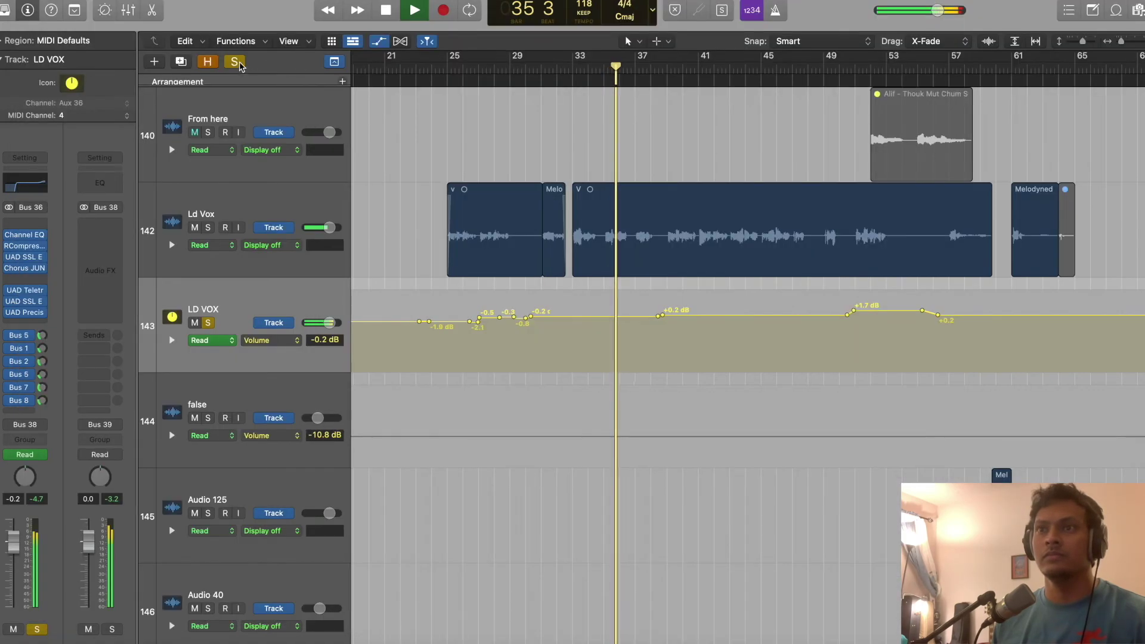
key(s)
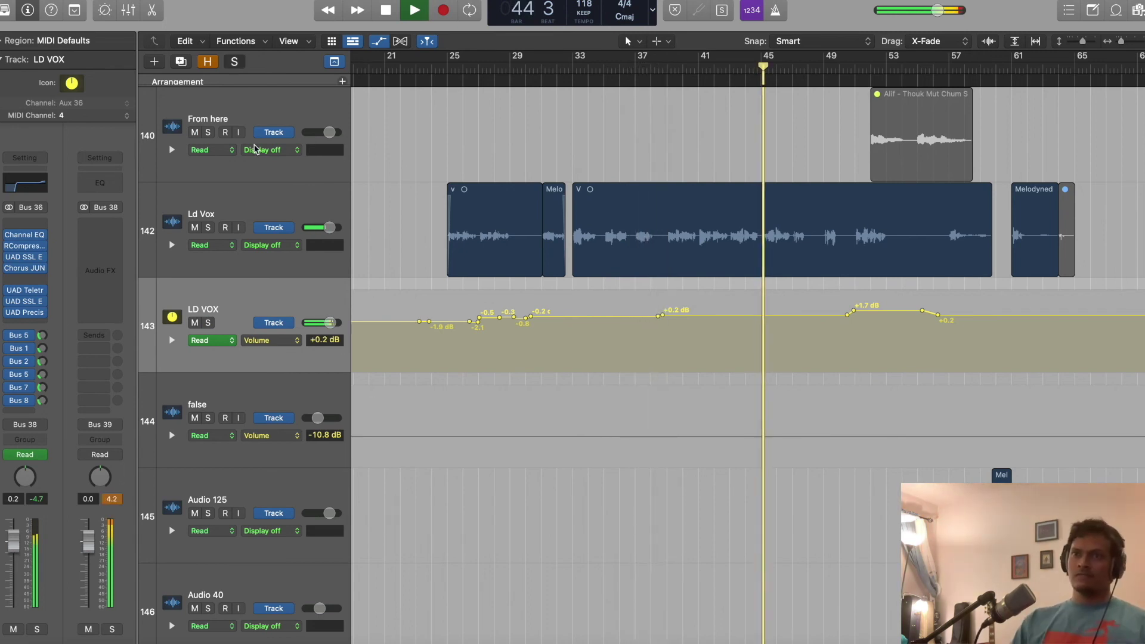
key(s)
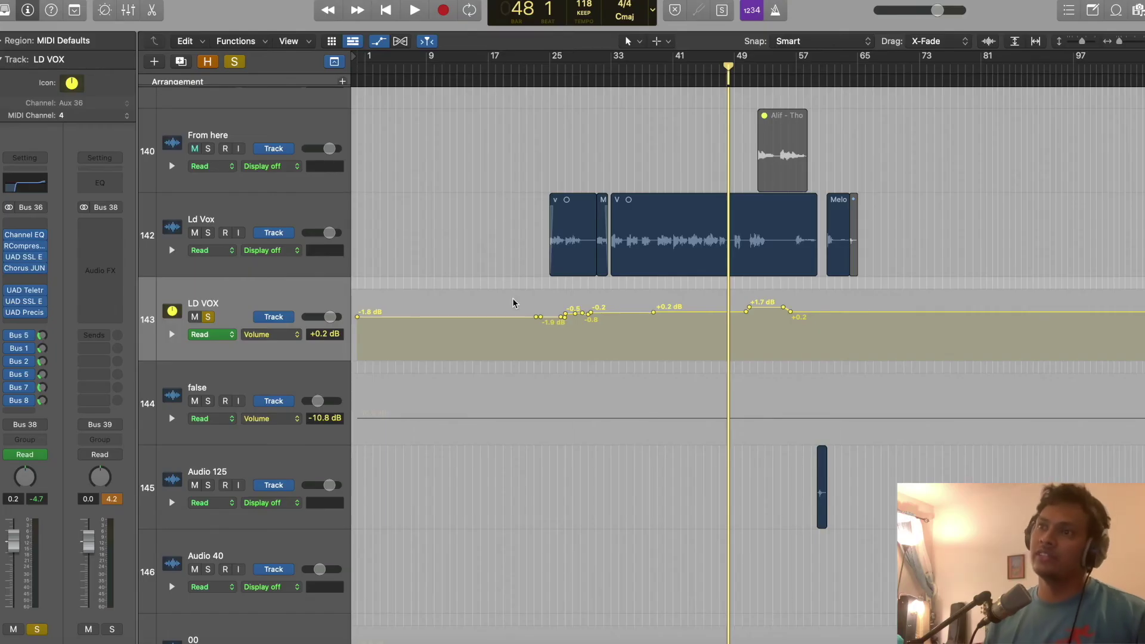
Play the soloed Bus 1 UAD EMT reverb return from bar 25, comparing it with LD VOX's solo off and on
click(620, 68)
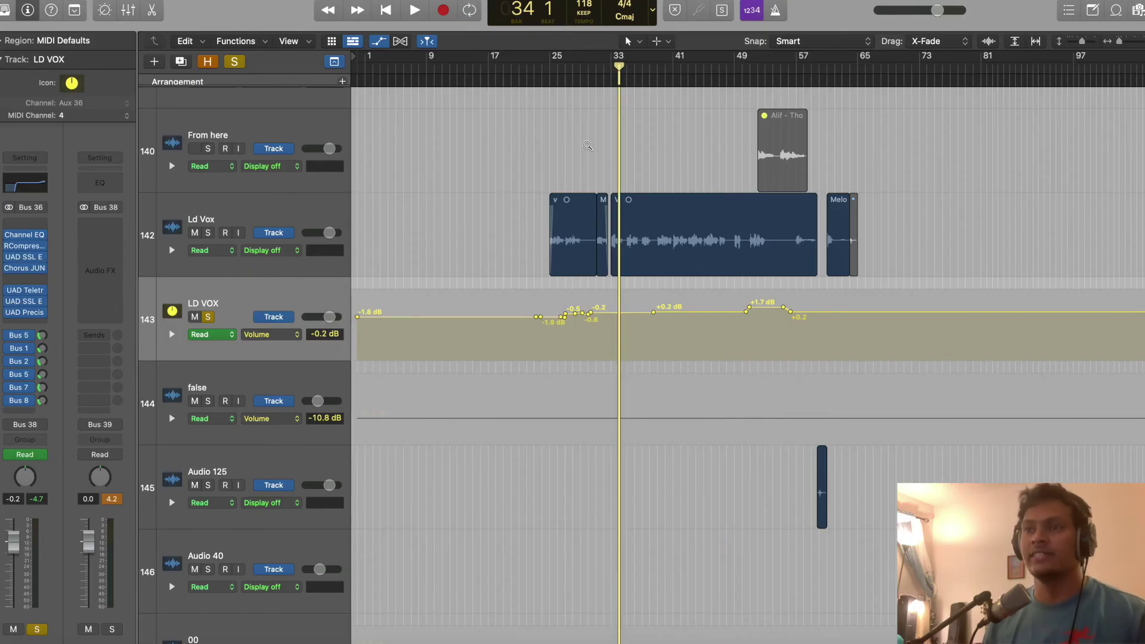
scroll(587, 146, down, 2)
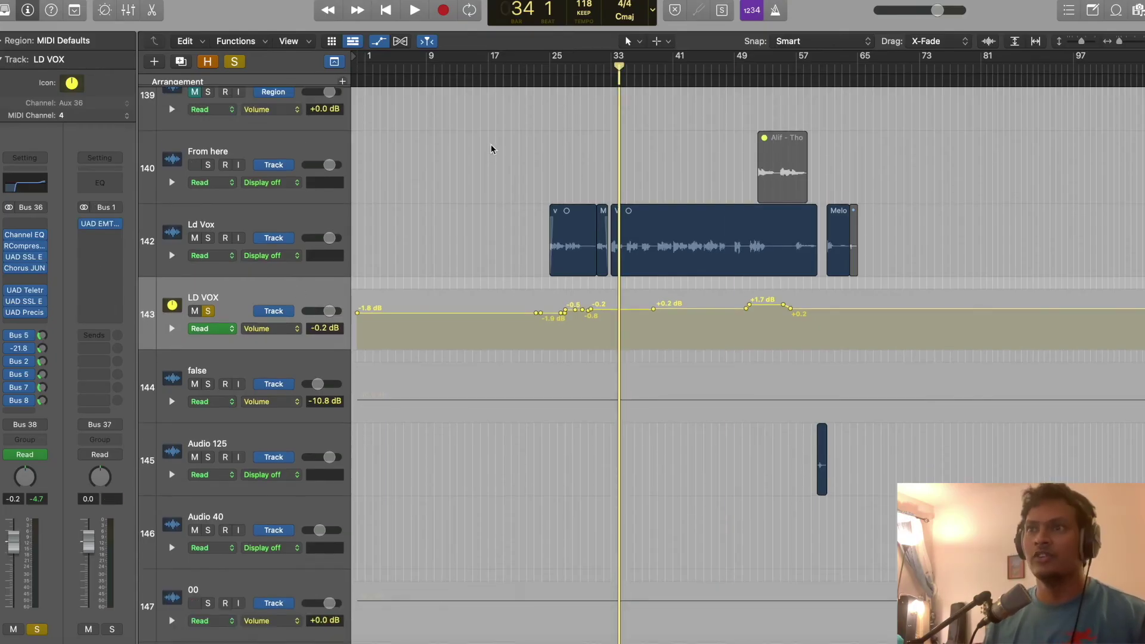
click(558, 73)
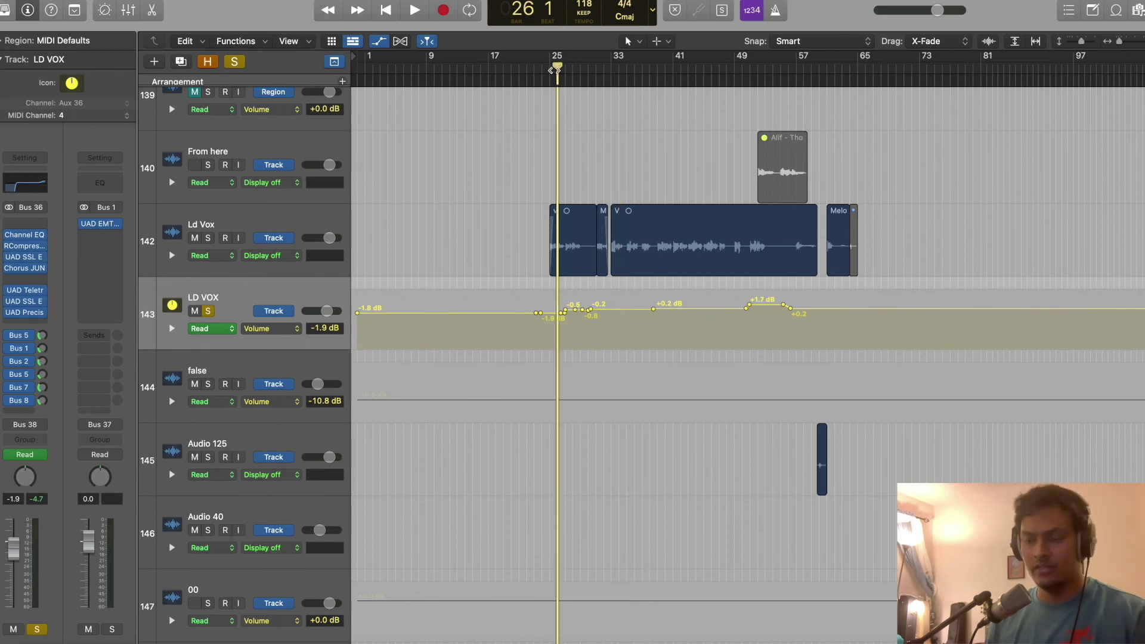
click(549, 83)
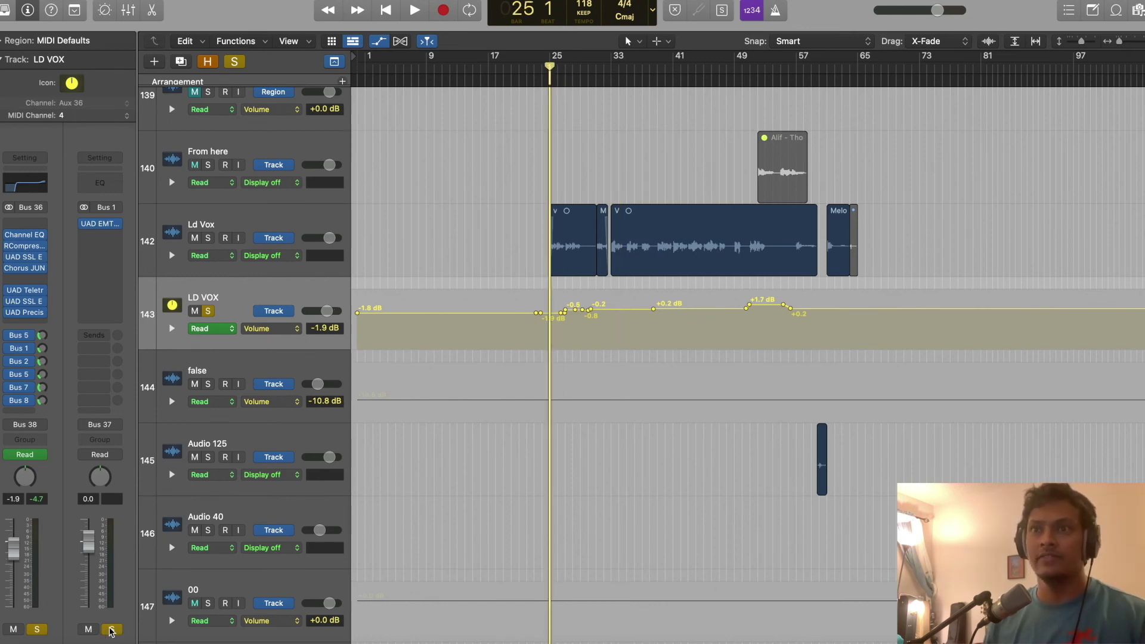
key(space)
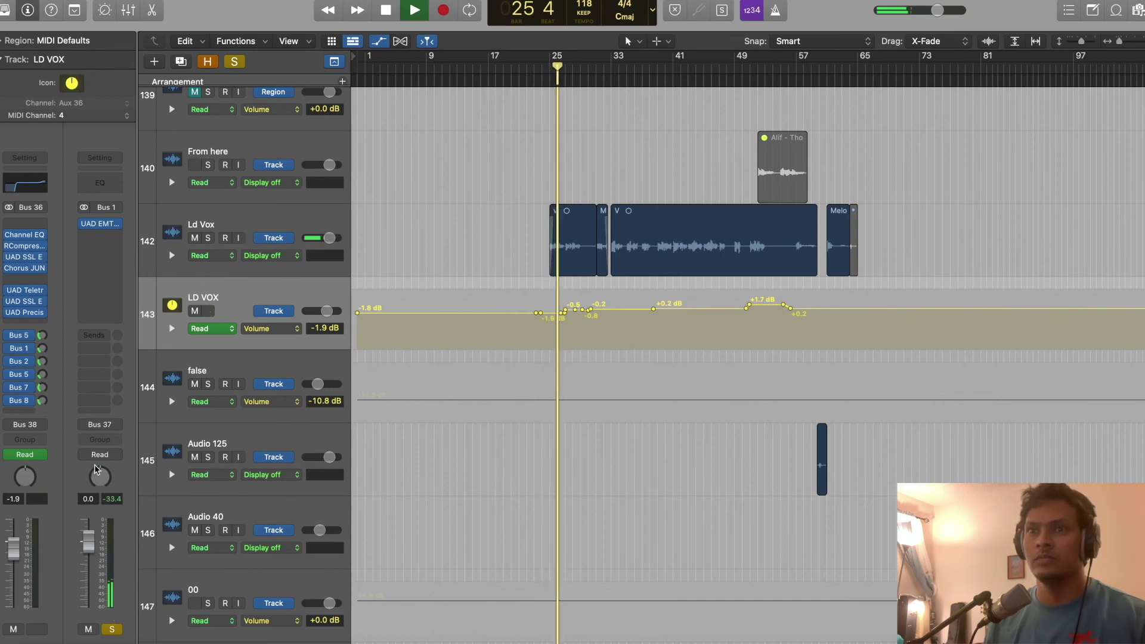
click(37, 629)
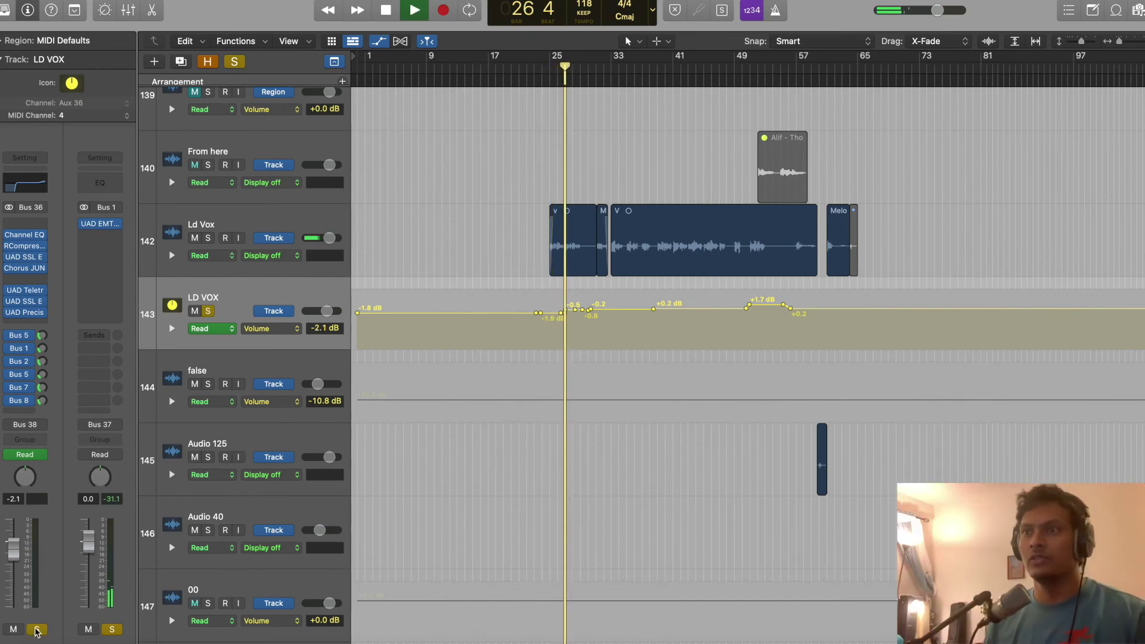
click(37, 629)
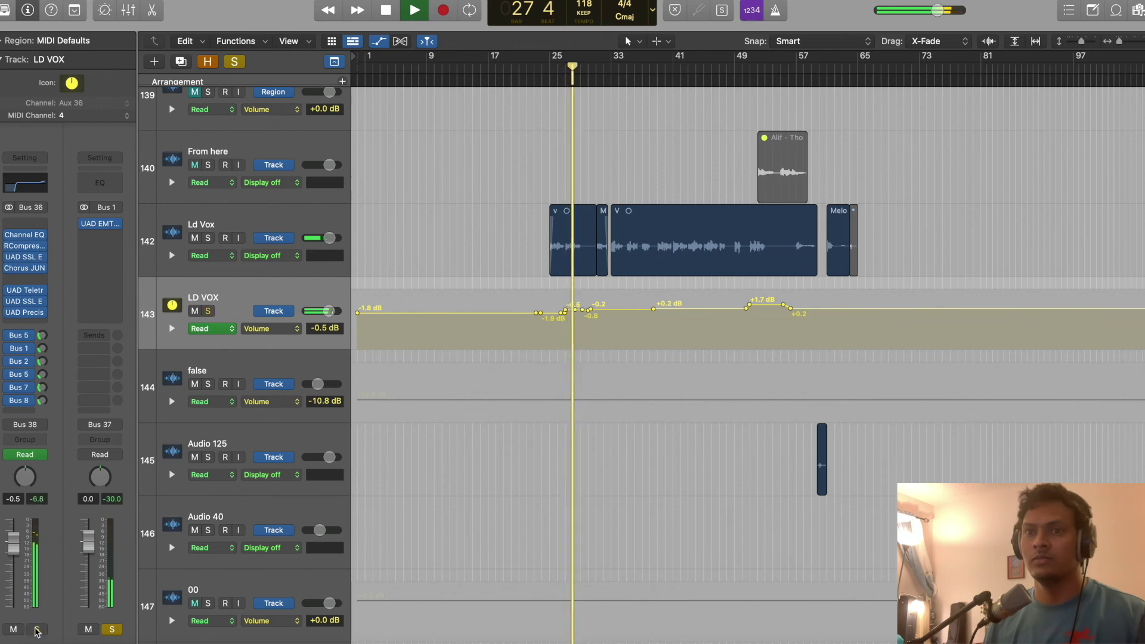
key(space)
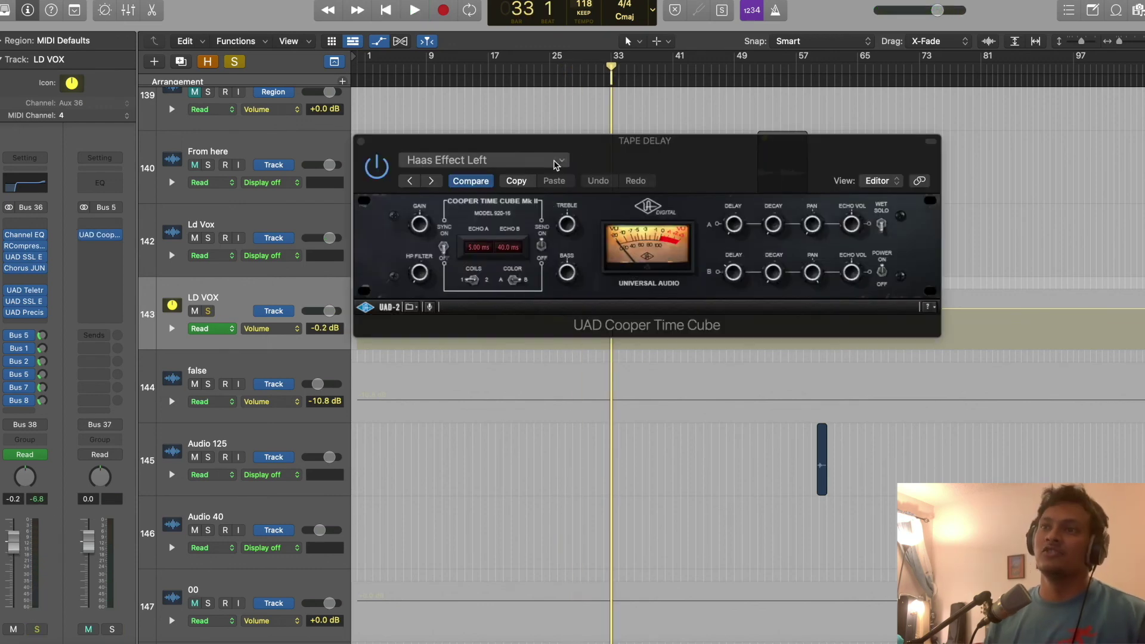
Audition the soloed Bus 5 UAD Cooper Time Cube return from bar 33, followed by the Bus 2 Little Plate return
drag(597, 155, 565, 347)
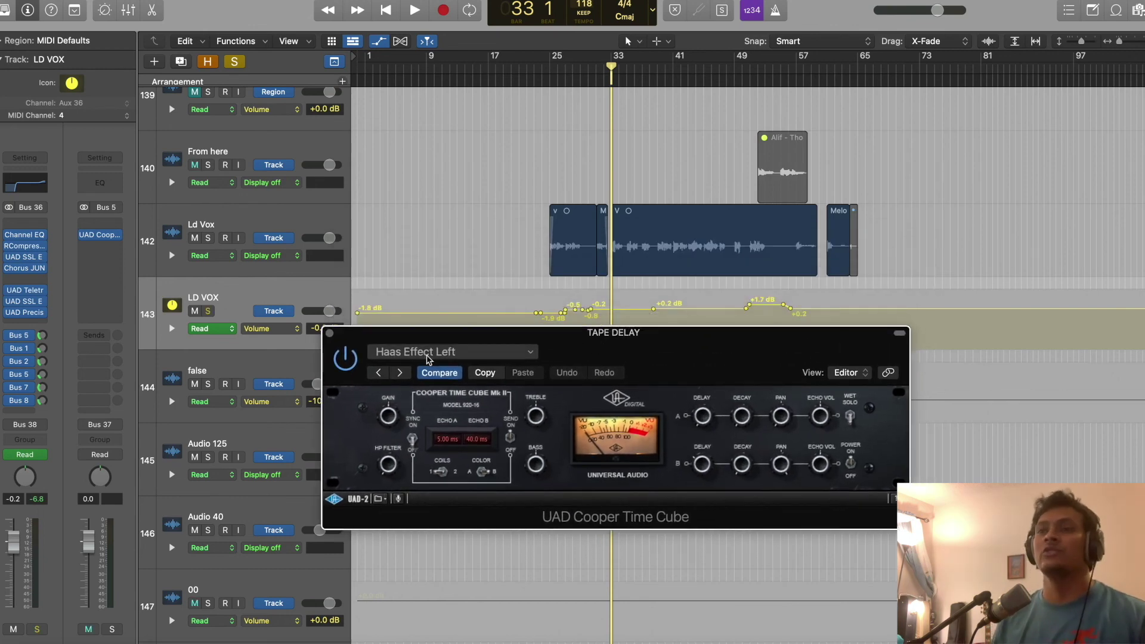
click(116, 631)
key(space)
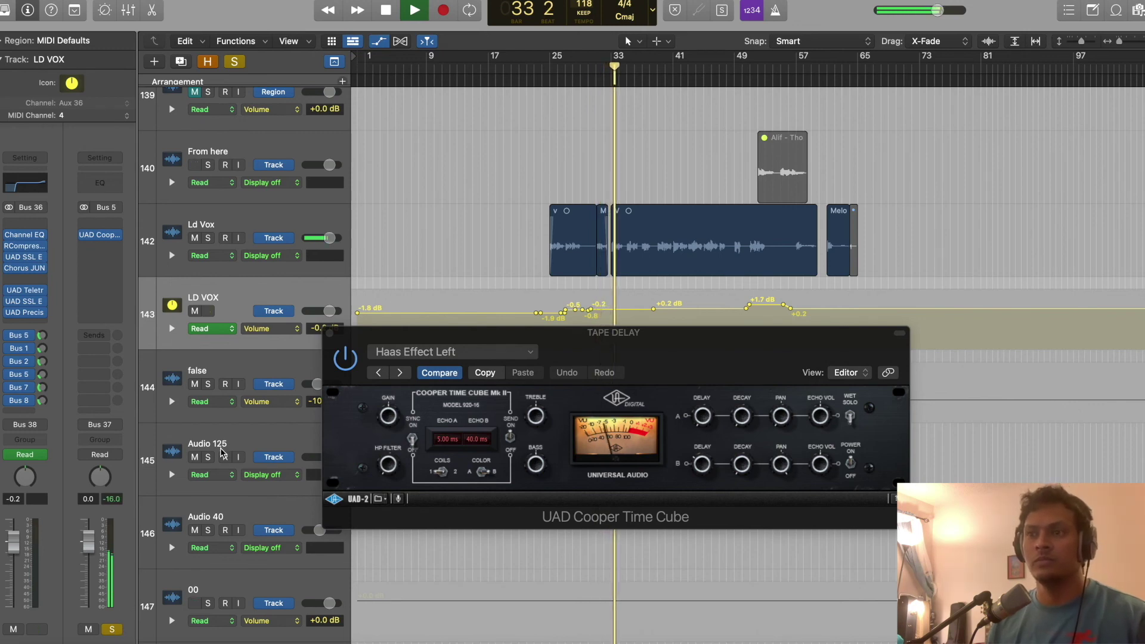
key(space)
click(18, 361)
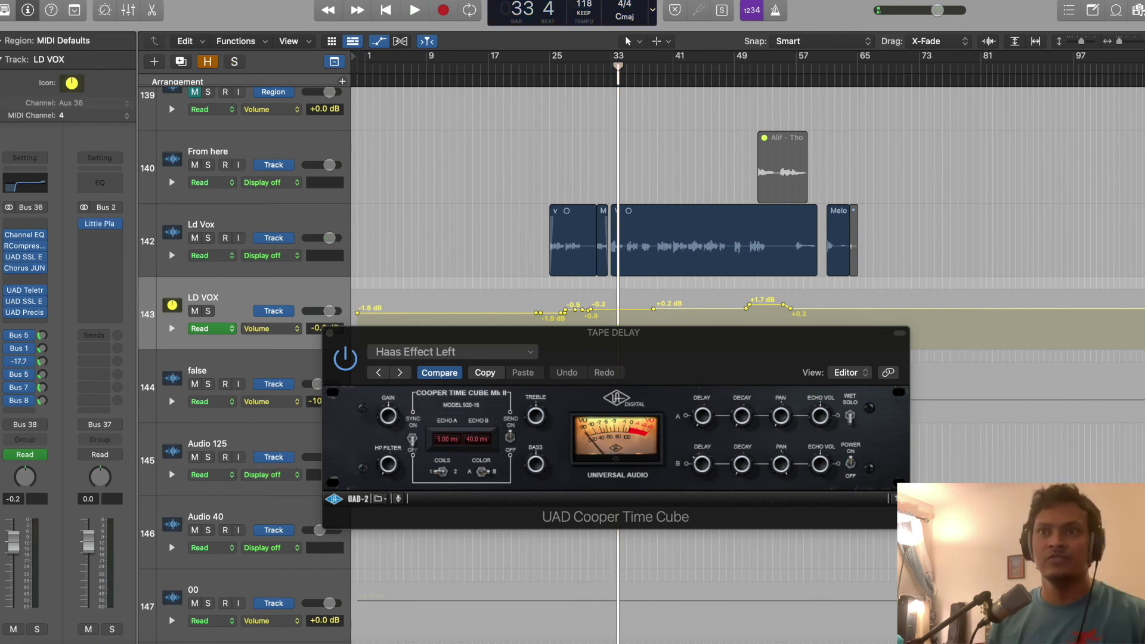
click(112, 631)
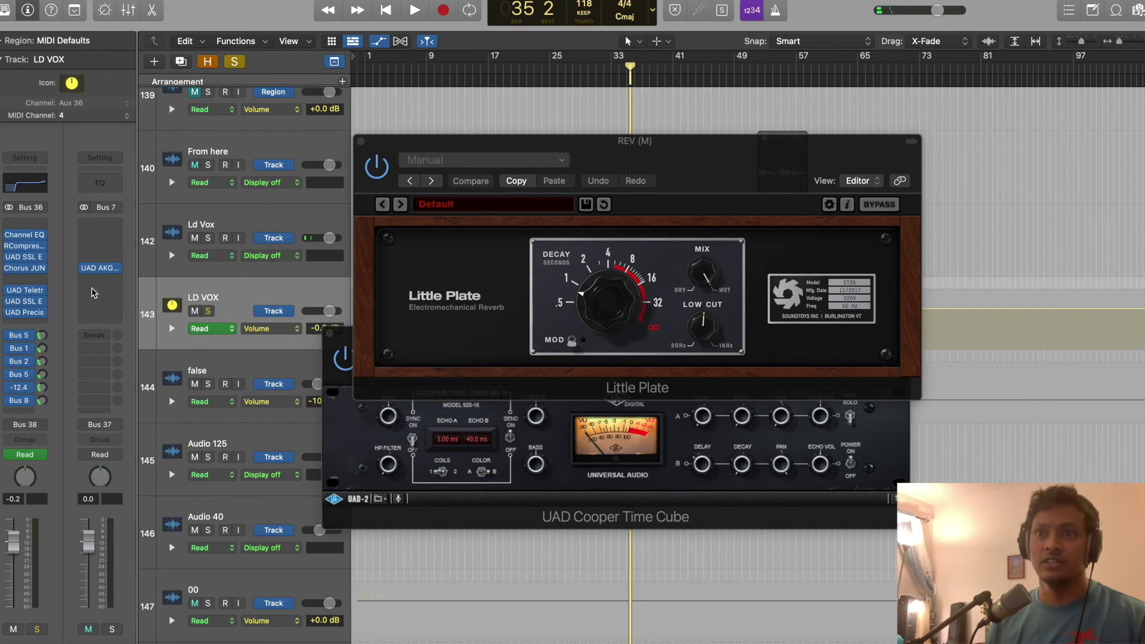
Open Bus 7's UAD AKG BX 20, play its soloed return, and close the Little Plate and Cooper Time Cube windows
click(103, 271)
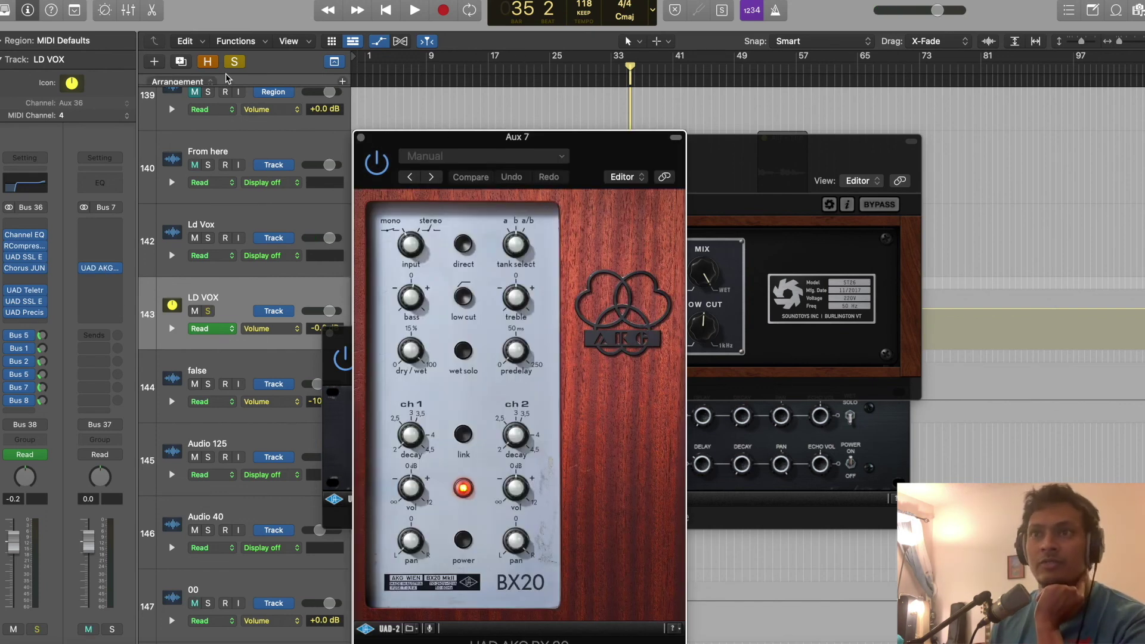
key(space)
click(733, 176)
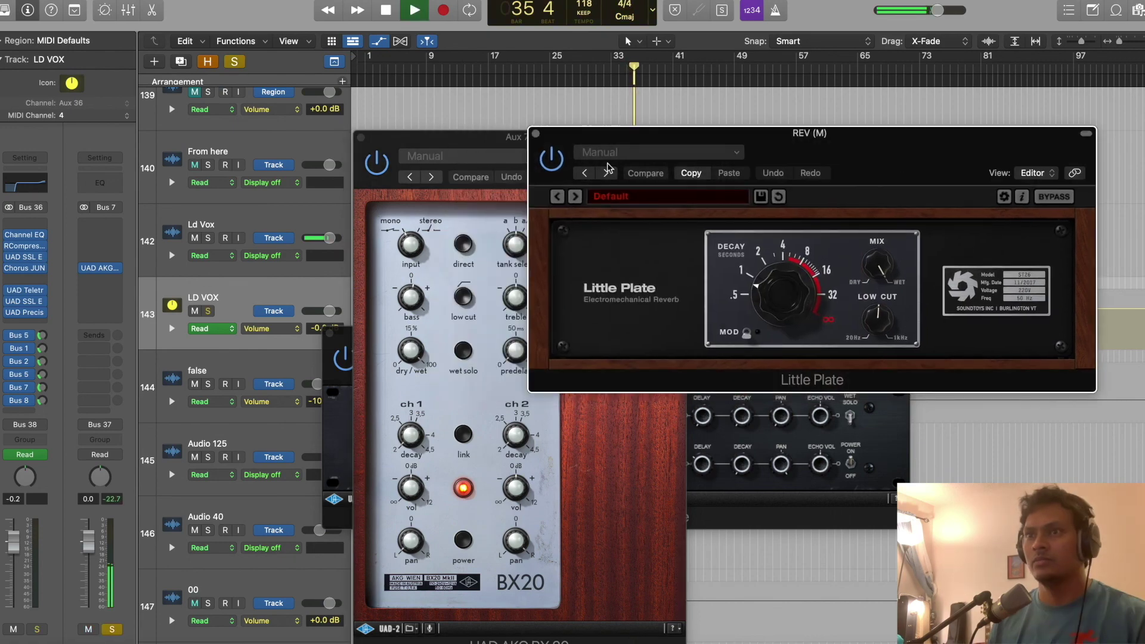
click(536, 134)
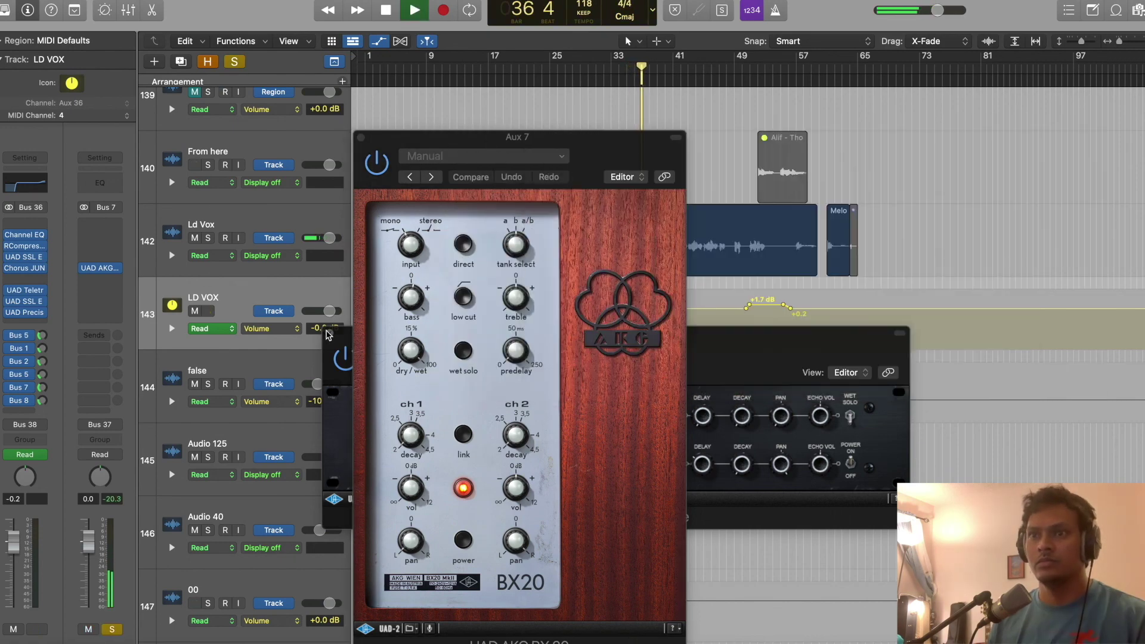
click(328, 334)
drag(456, 137, 636, 136)
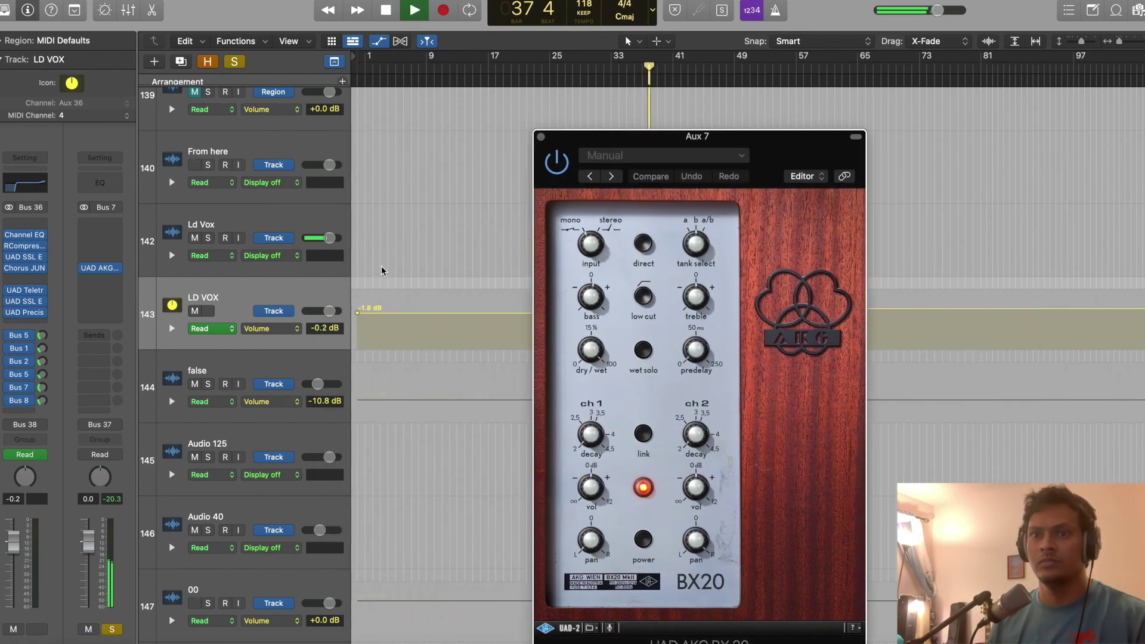
Solo the Bus 8 Flanger return, close the BX 20 window, and play from about bar 36
click(61, 452)
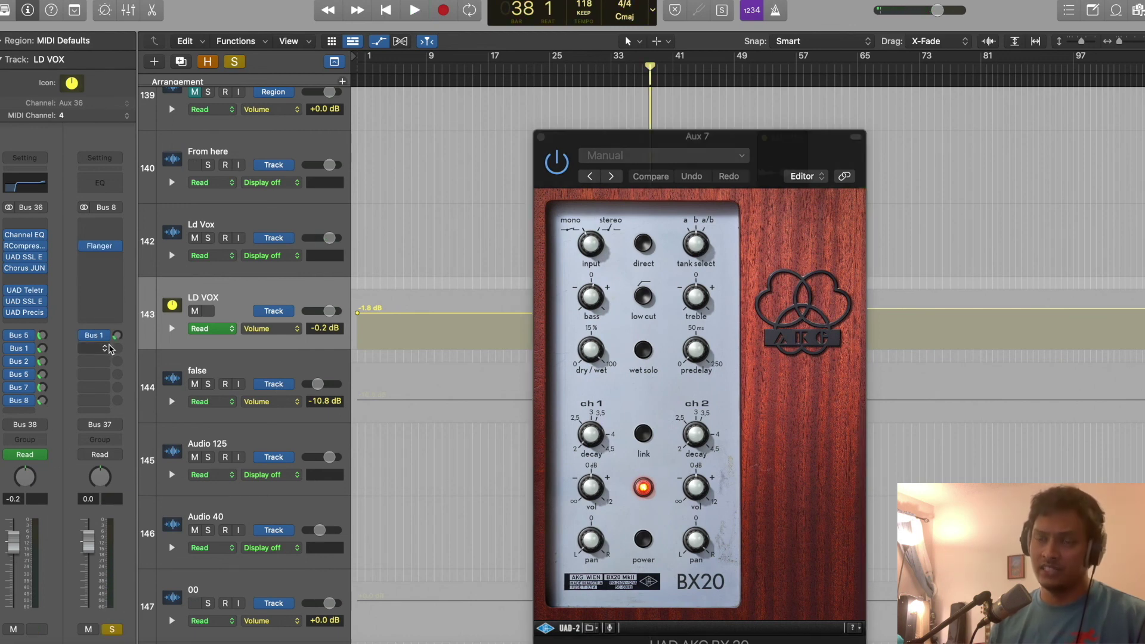
click(549, 137)
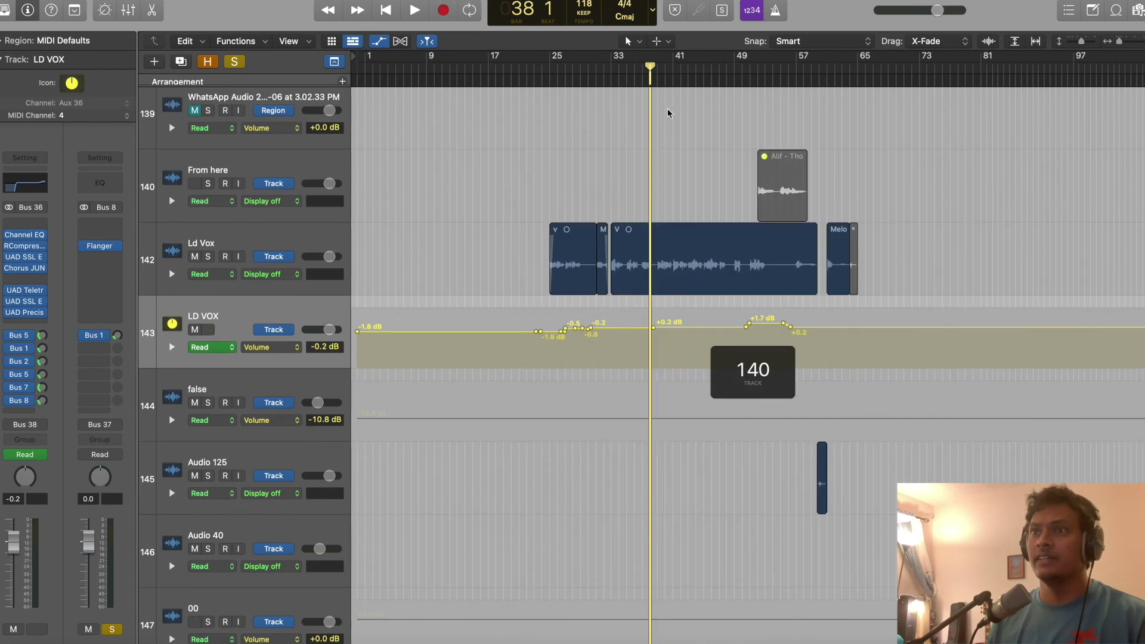
drag(650, 71, 635, 70)
key(space)
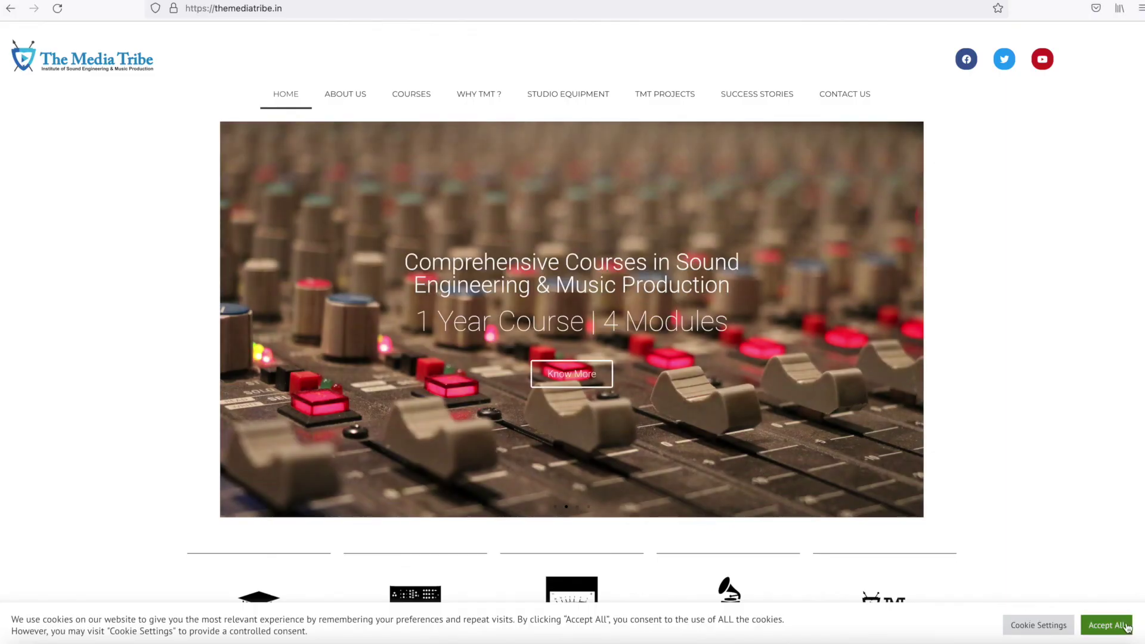
On The Media Tribe website, accept all cookies and expand the Studio Engineering and Sound Synthesis & Music Production module details on the Courses page
click(1106, 625)
click(429, 106)
scroll(335, 444, down, 10)
click(632, 242)
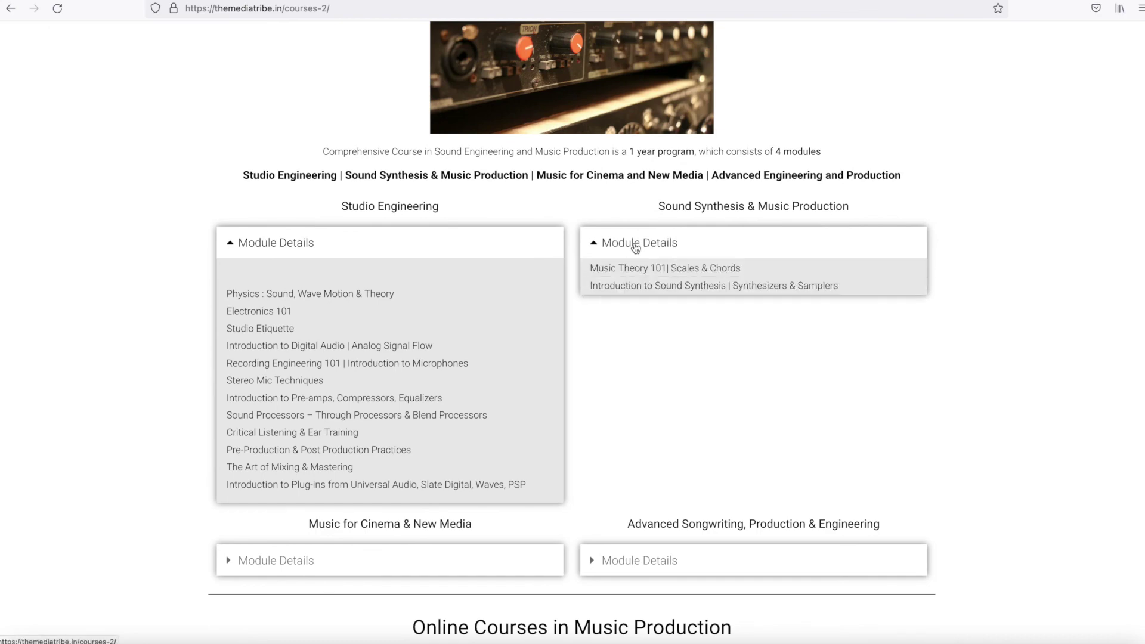
scroll(495, 335, down, 2)
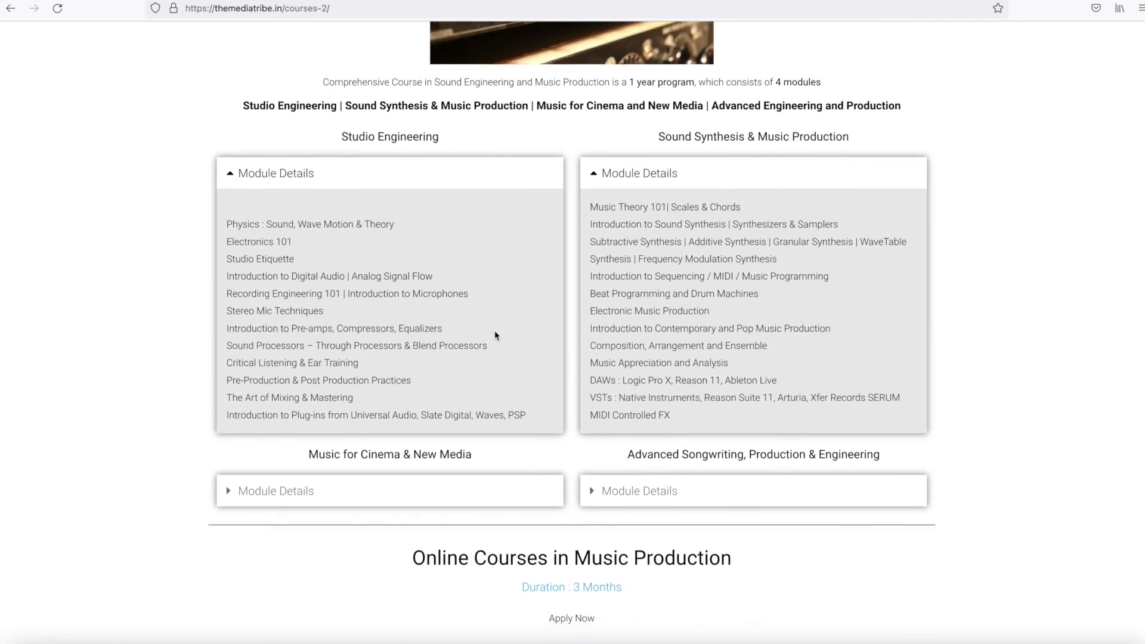